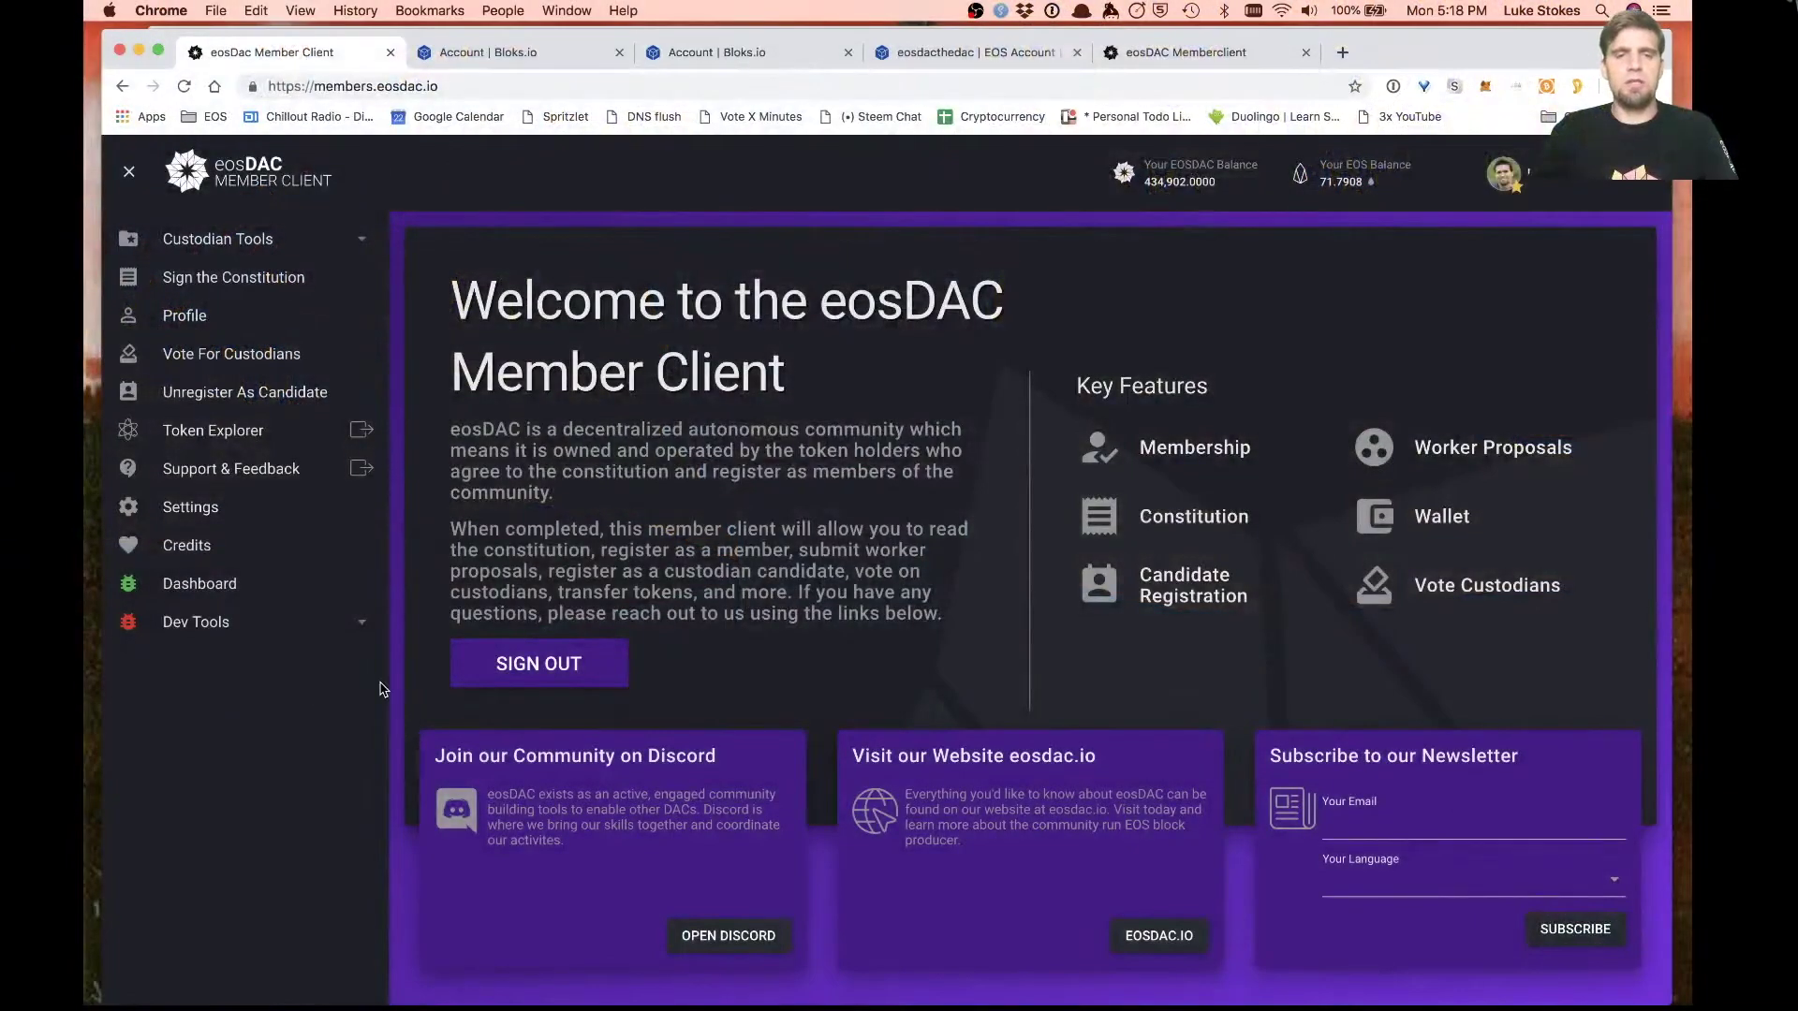
# Step: Open the Sign the Constitution page, which shows constitution version 3 already signed
pyautogui.press('super+Tab')
pyautogui.press('super+Tab')
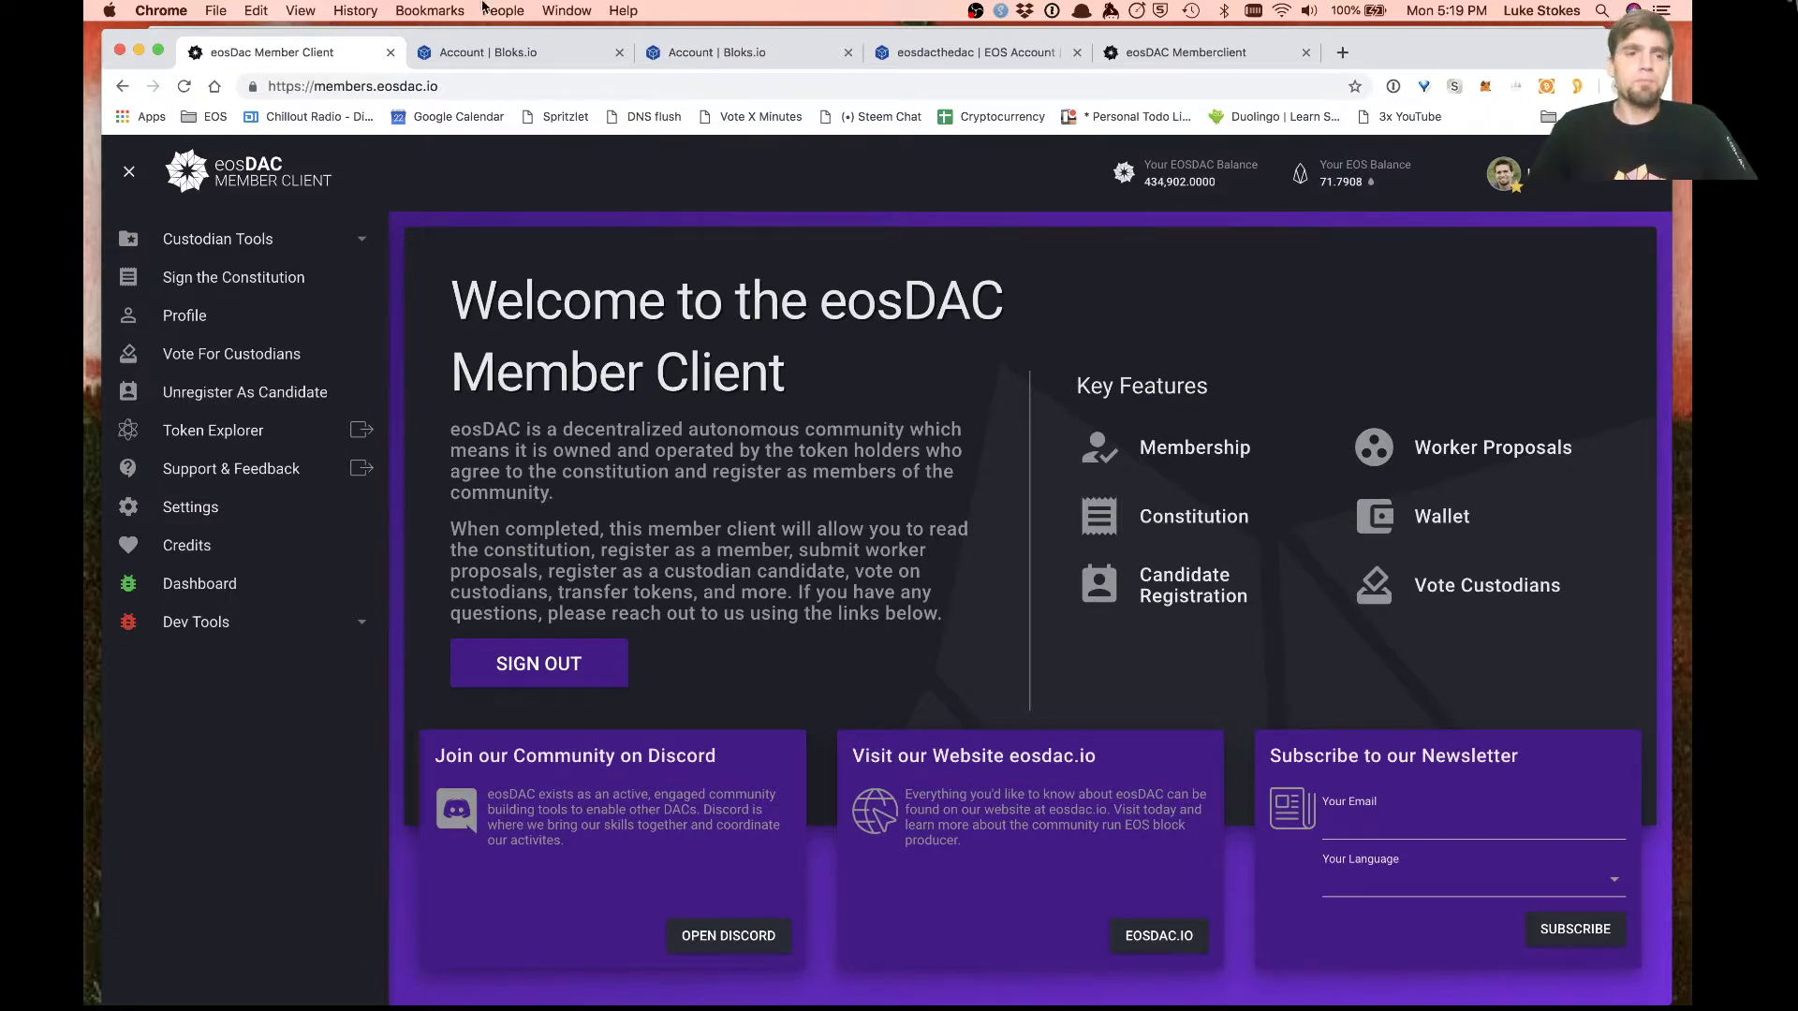
pyautogui.click(177, 280)
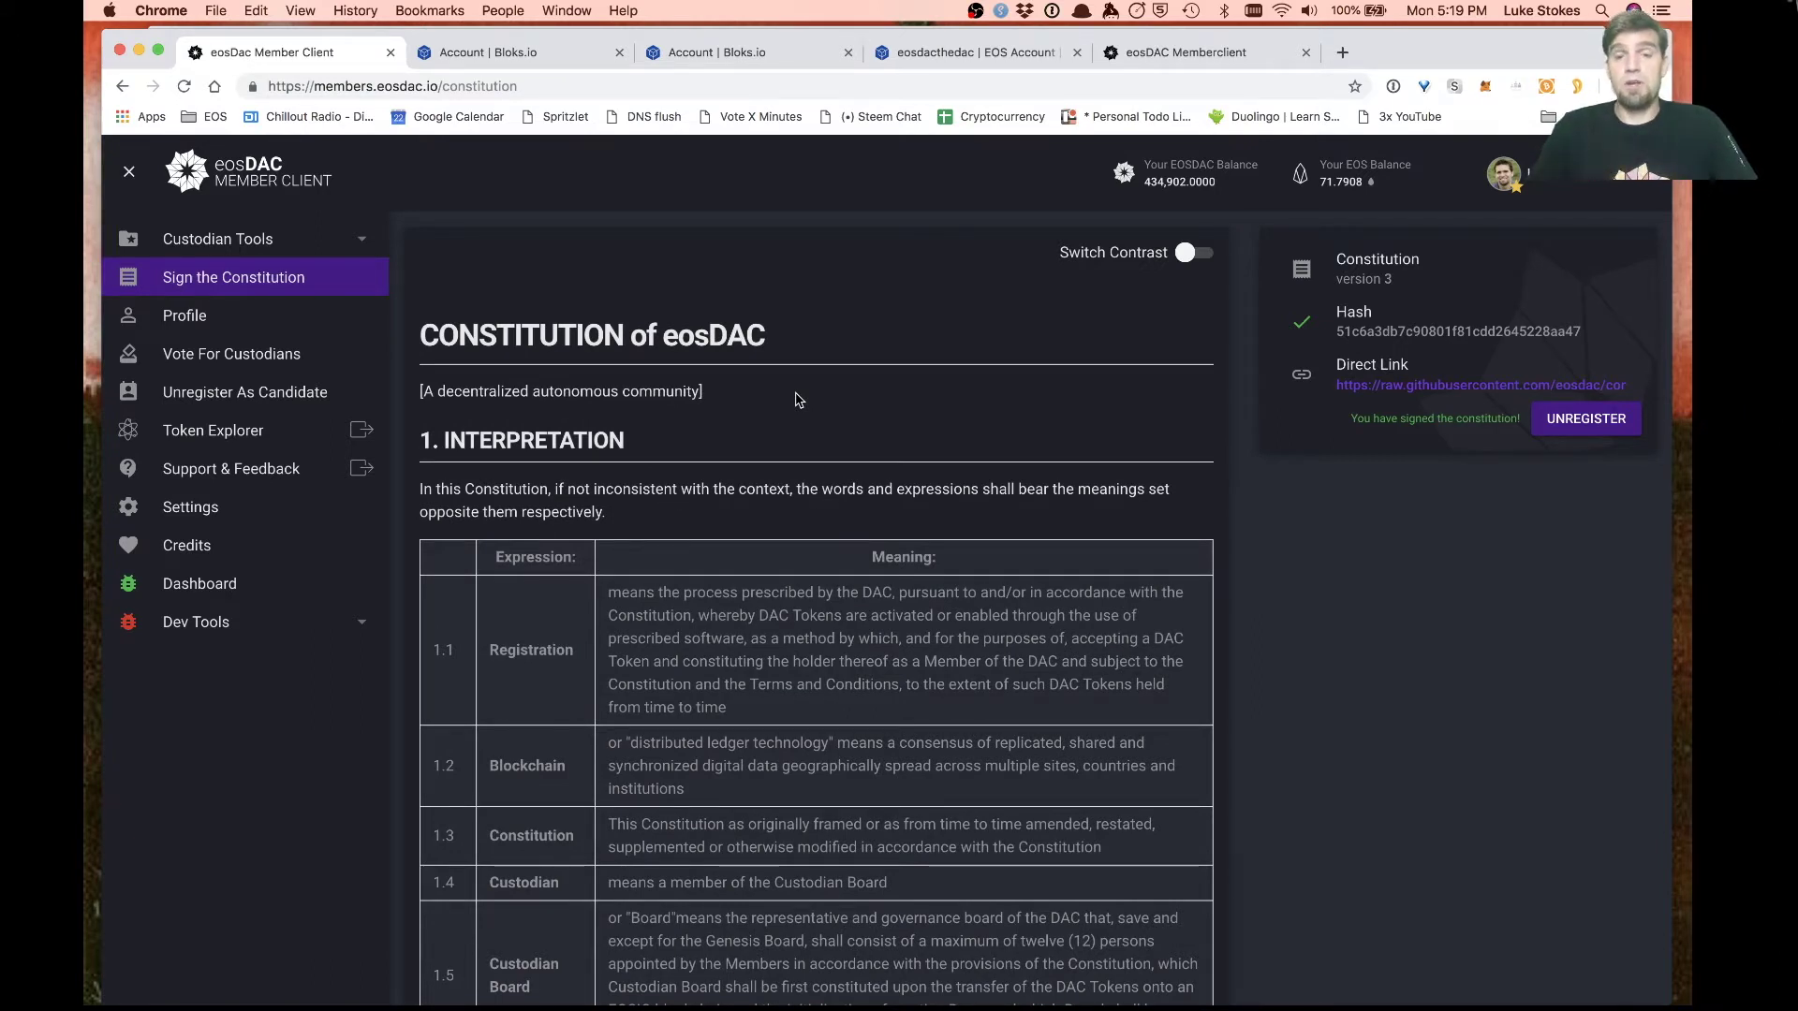
# Step: Read through the constitution, select its Hash value, then go to the member Profile page
pyautogui.scroll(-8, 805, 524)
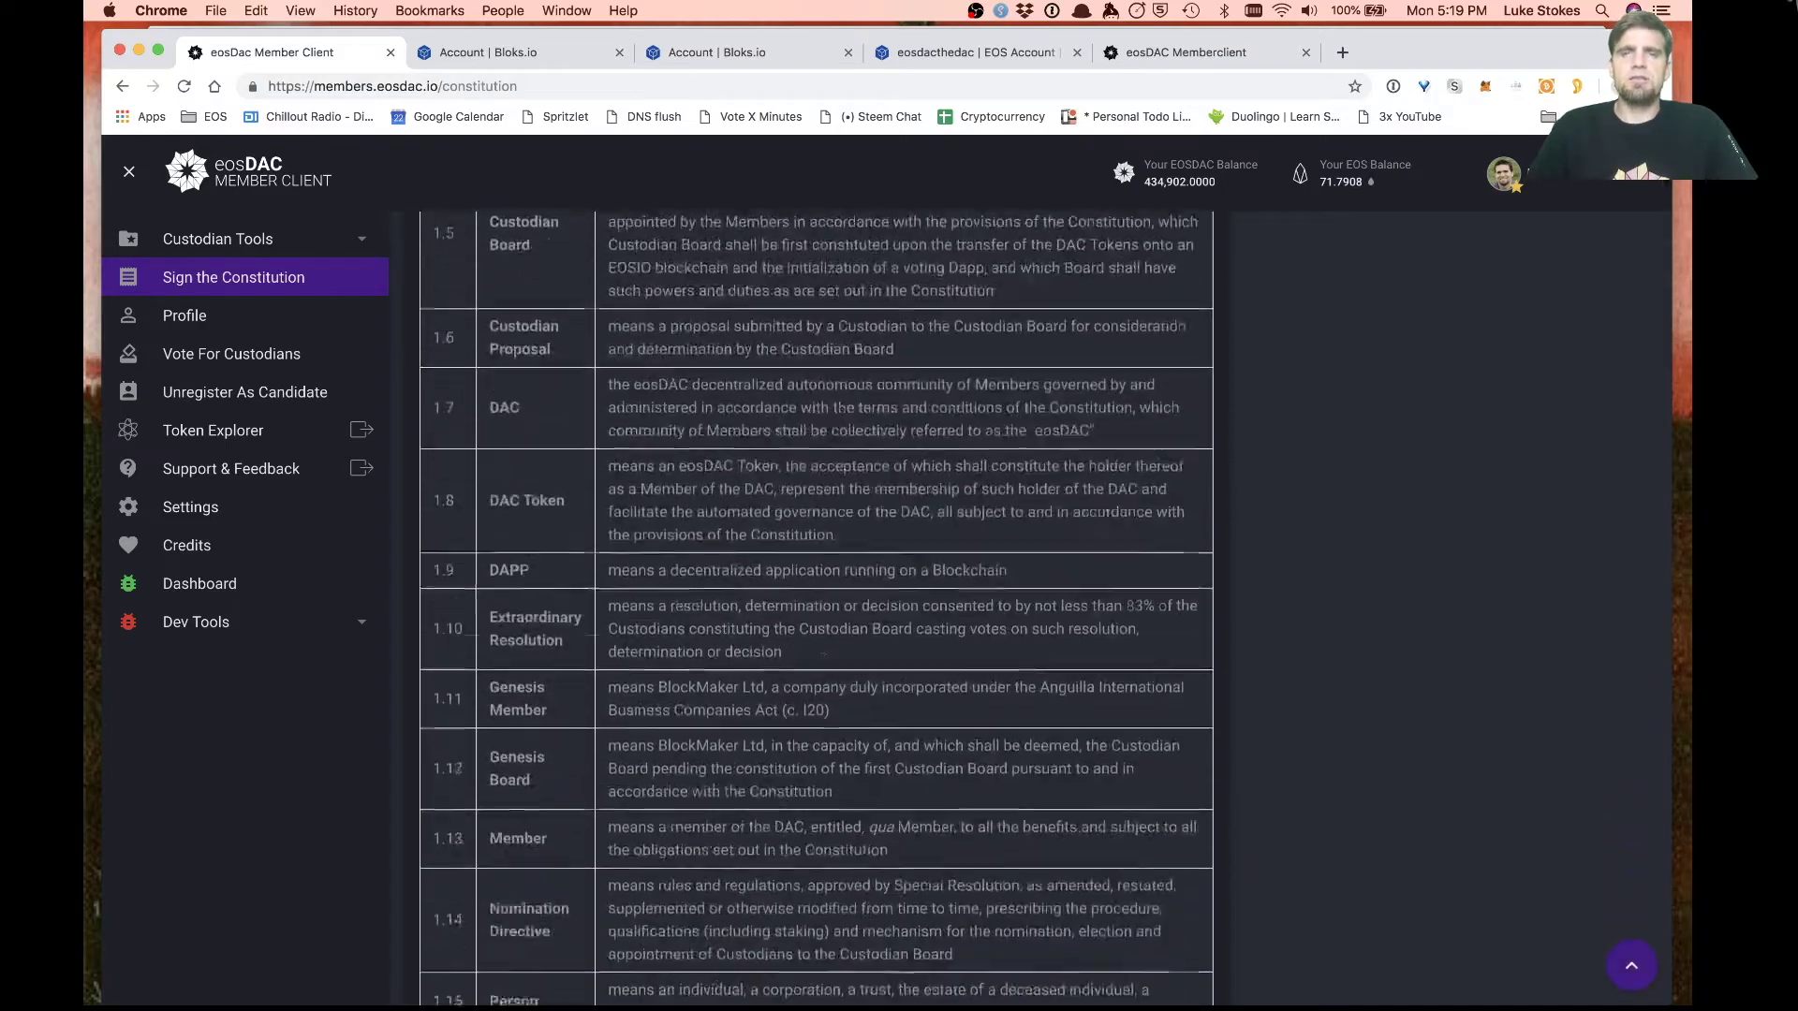
pyautogui.scroll(-15, 824, 575)
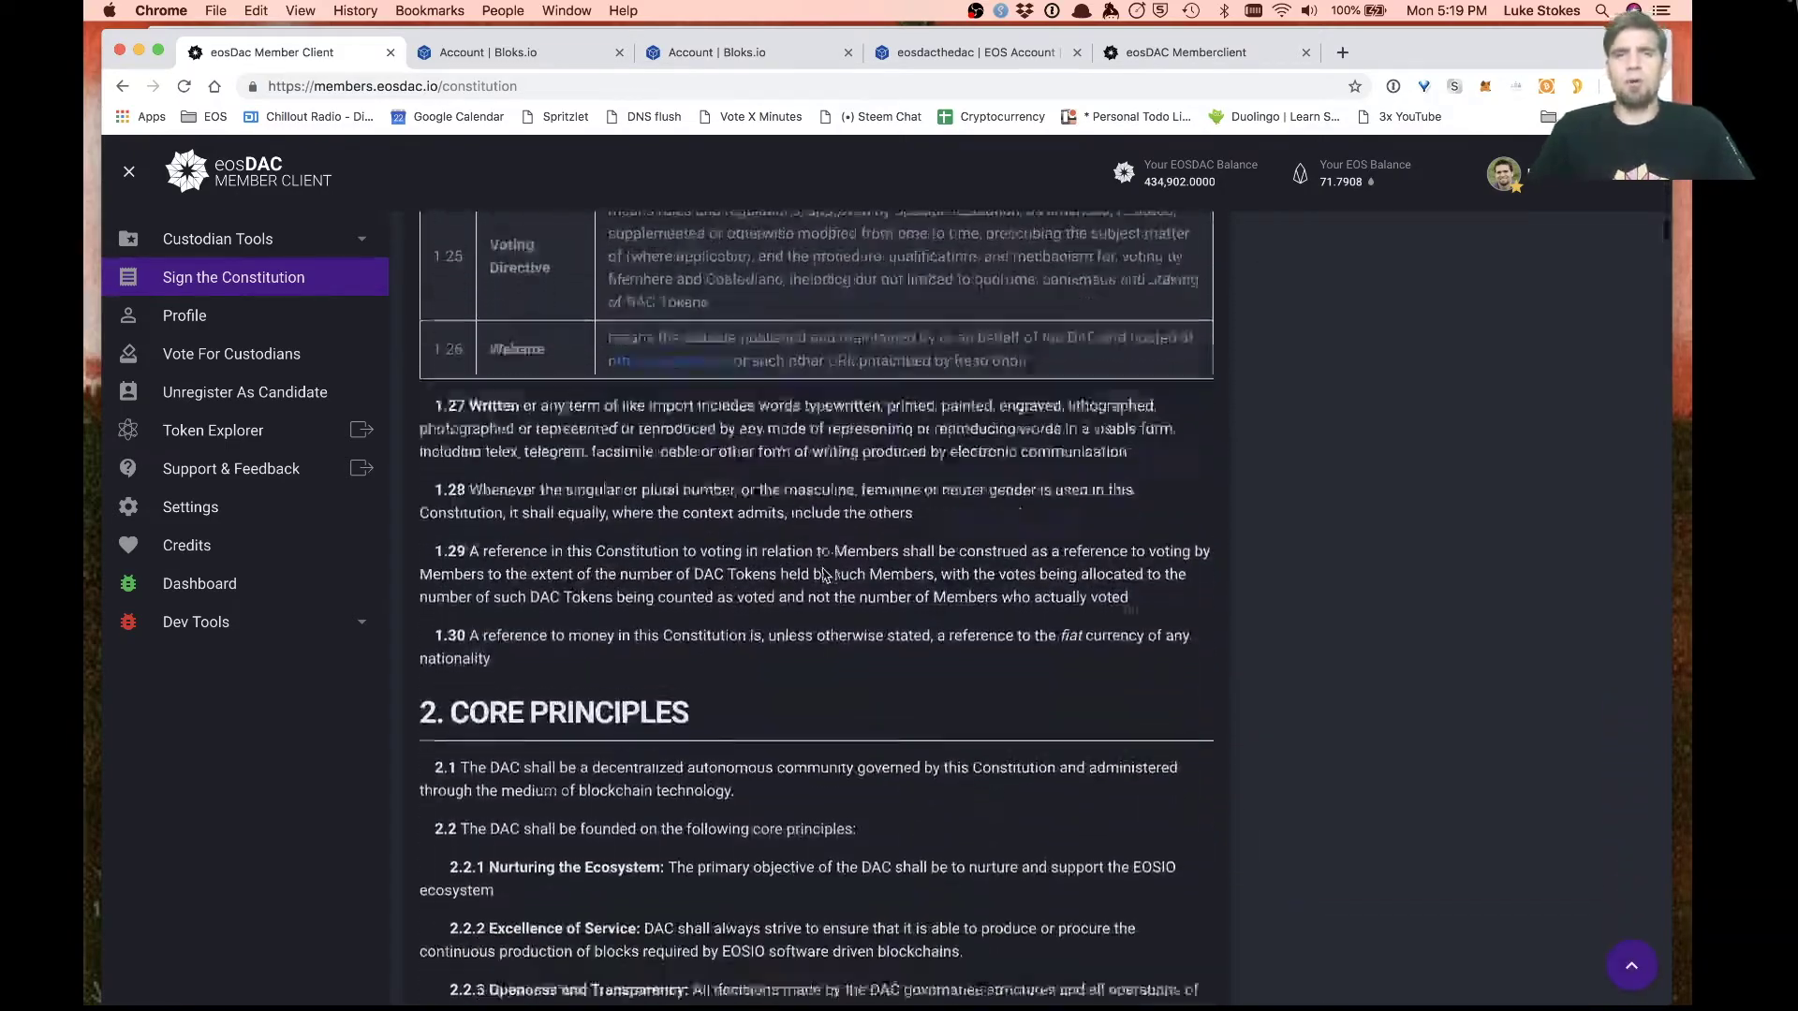
pyautogui.scroll(-20, 824, 575)
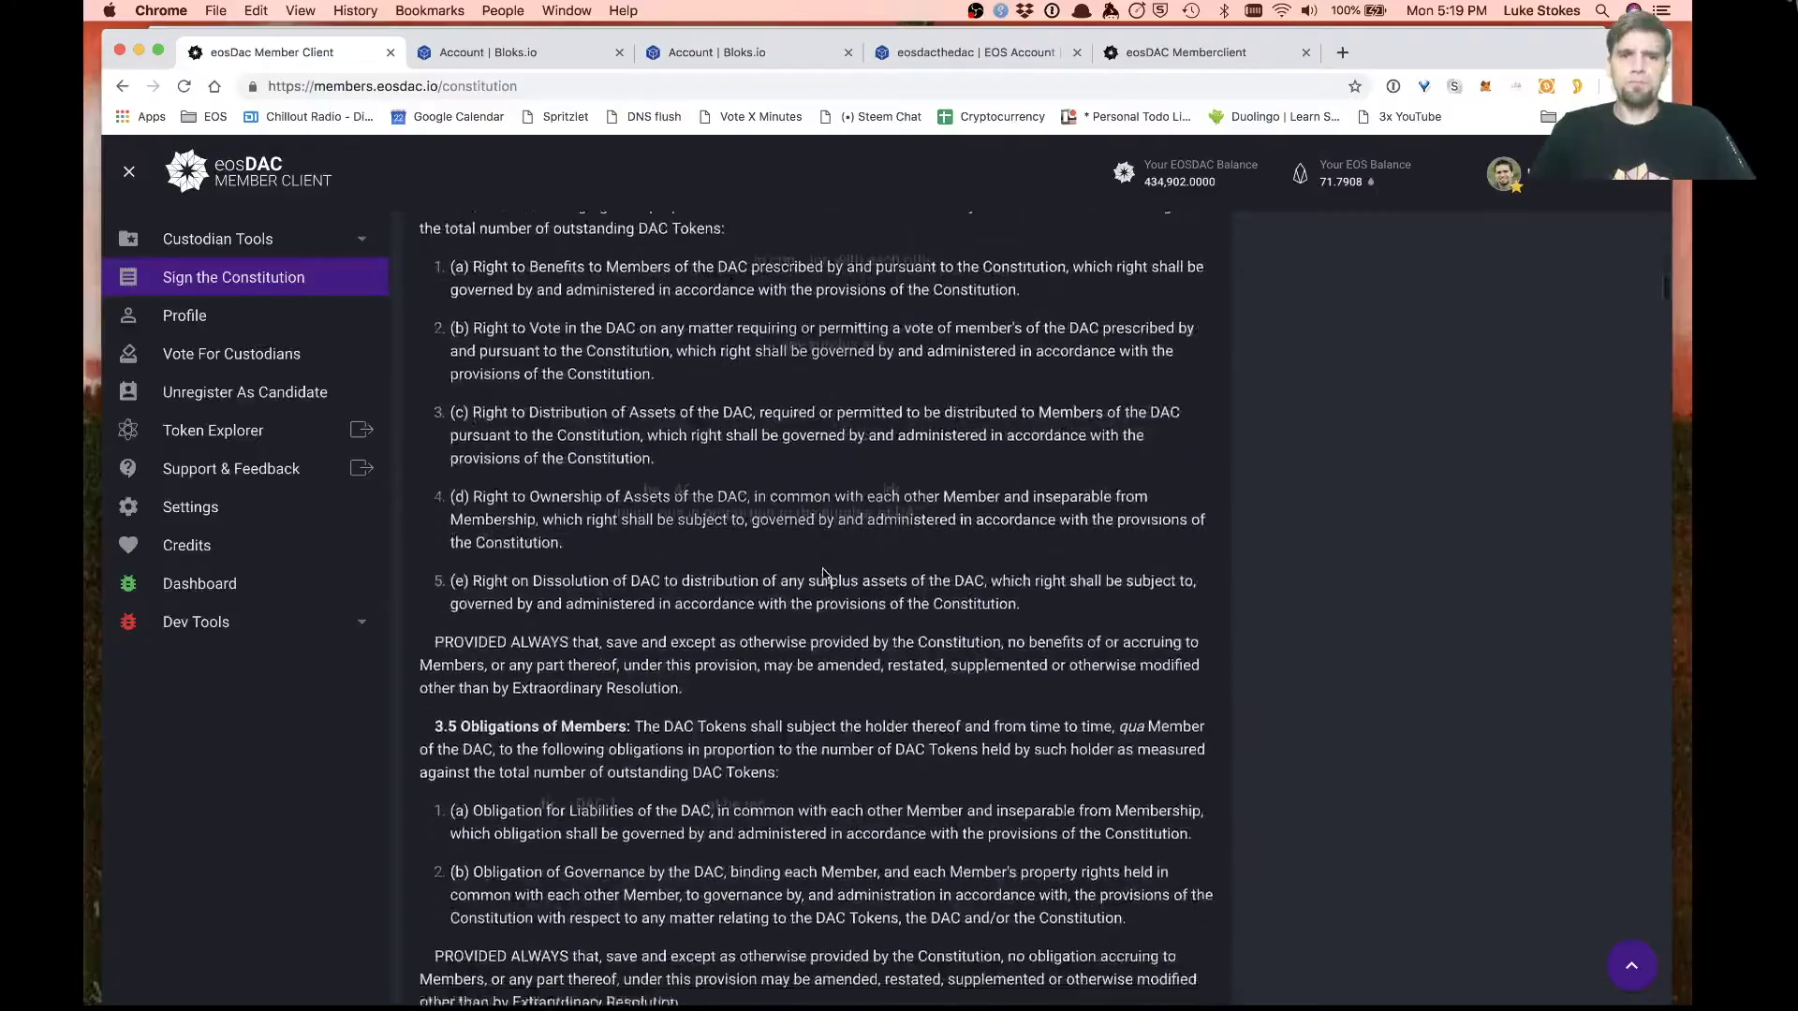
pyautogui.scroll(-20, 823, 574)
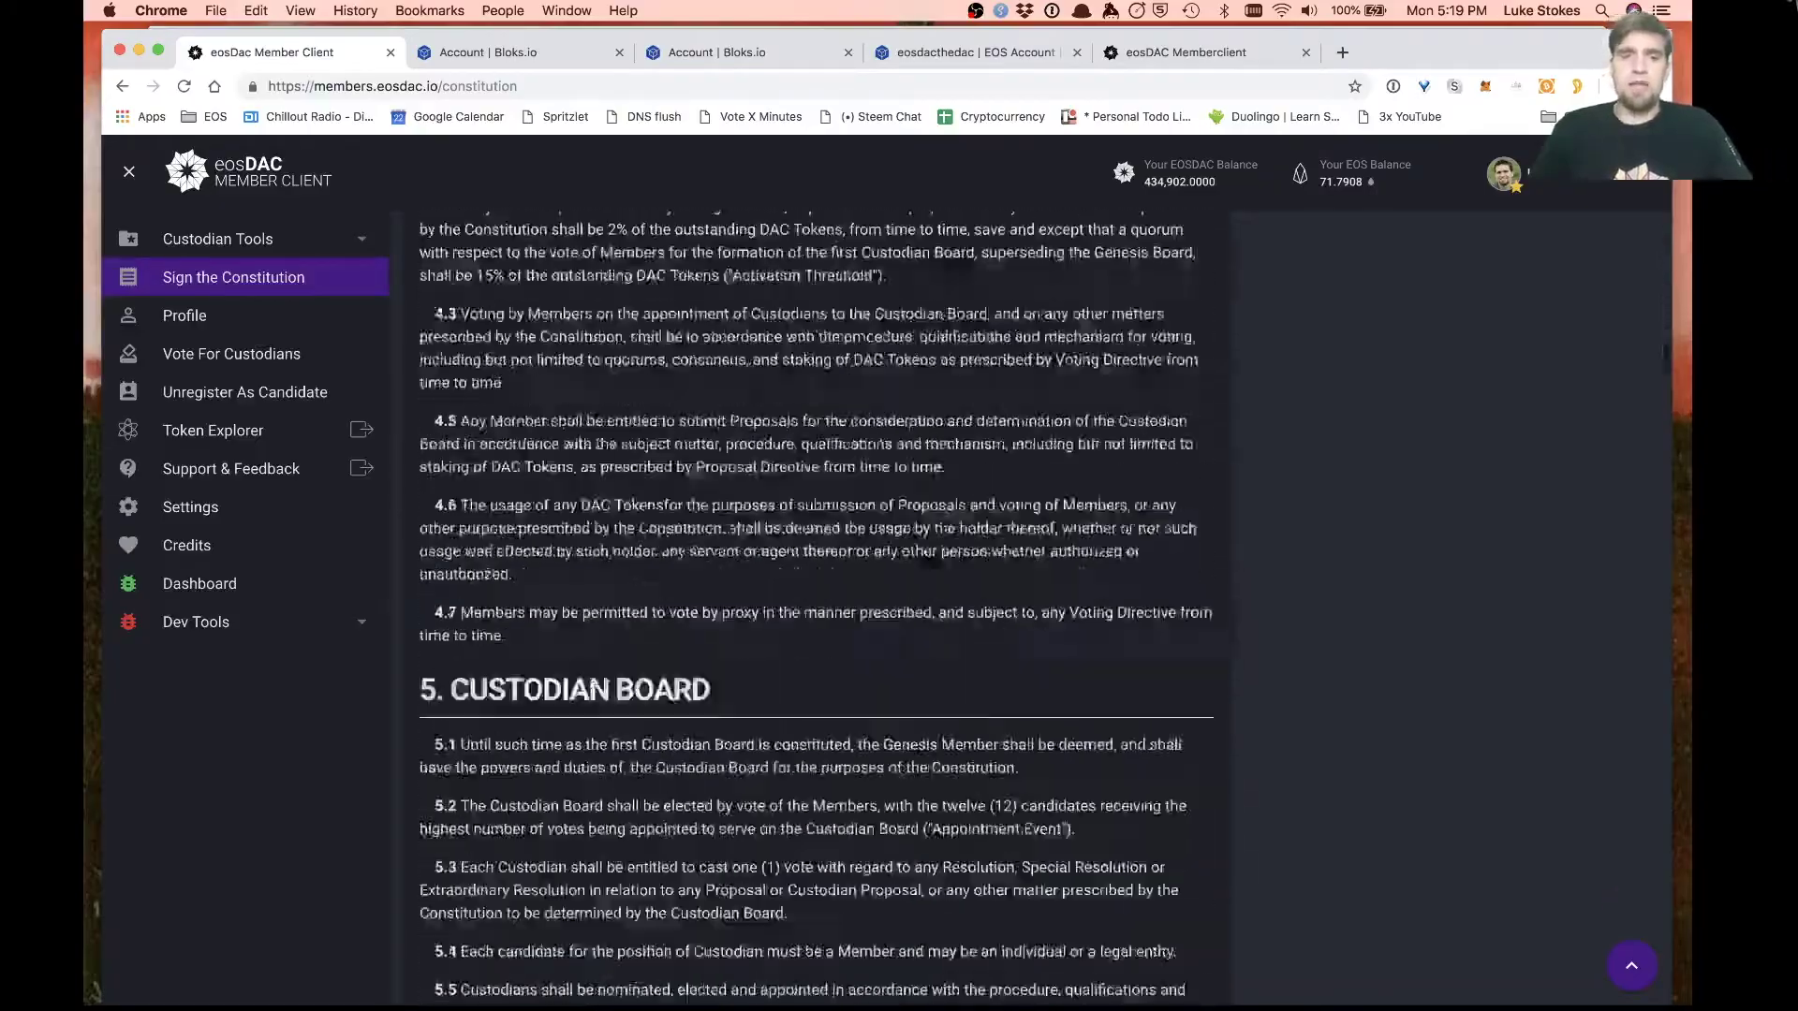
pyautogui.scroll(-20, 815, 609)
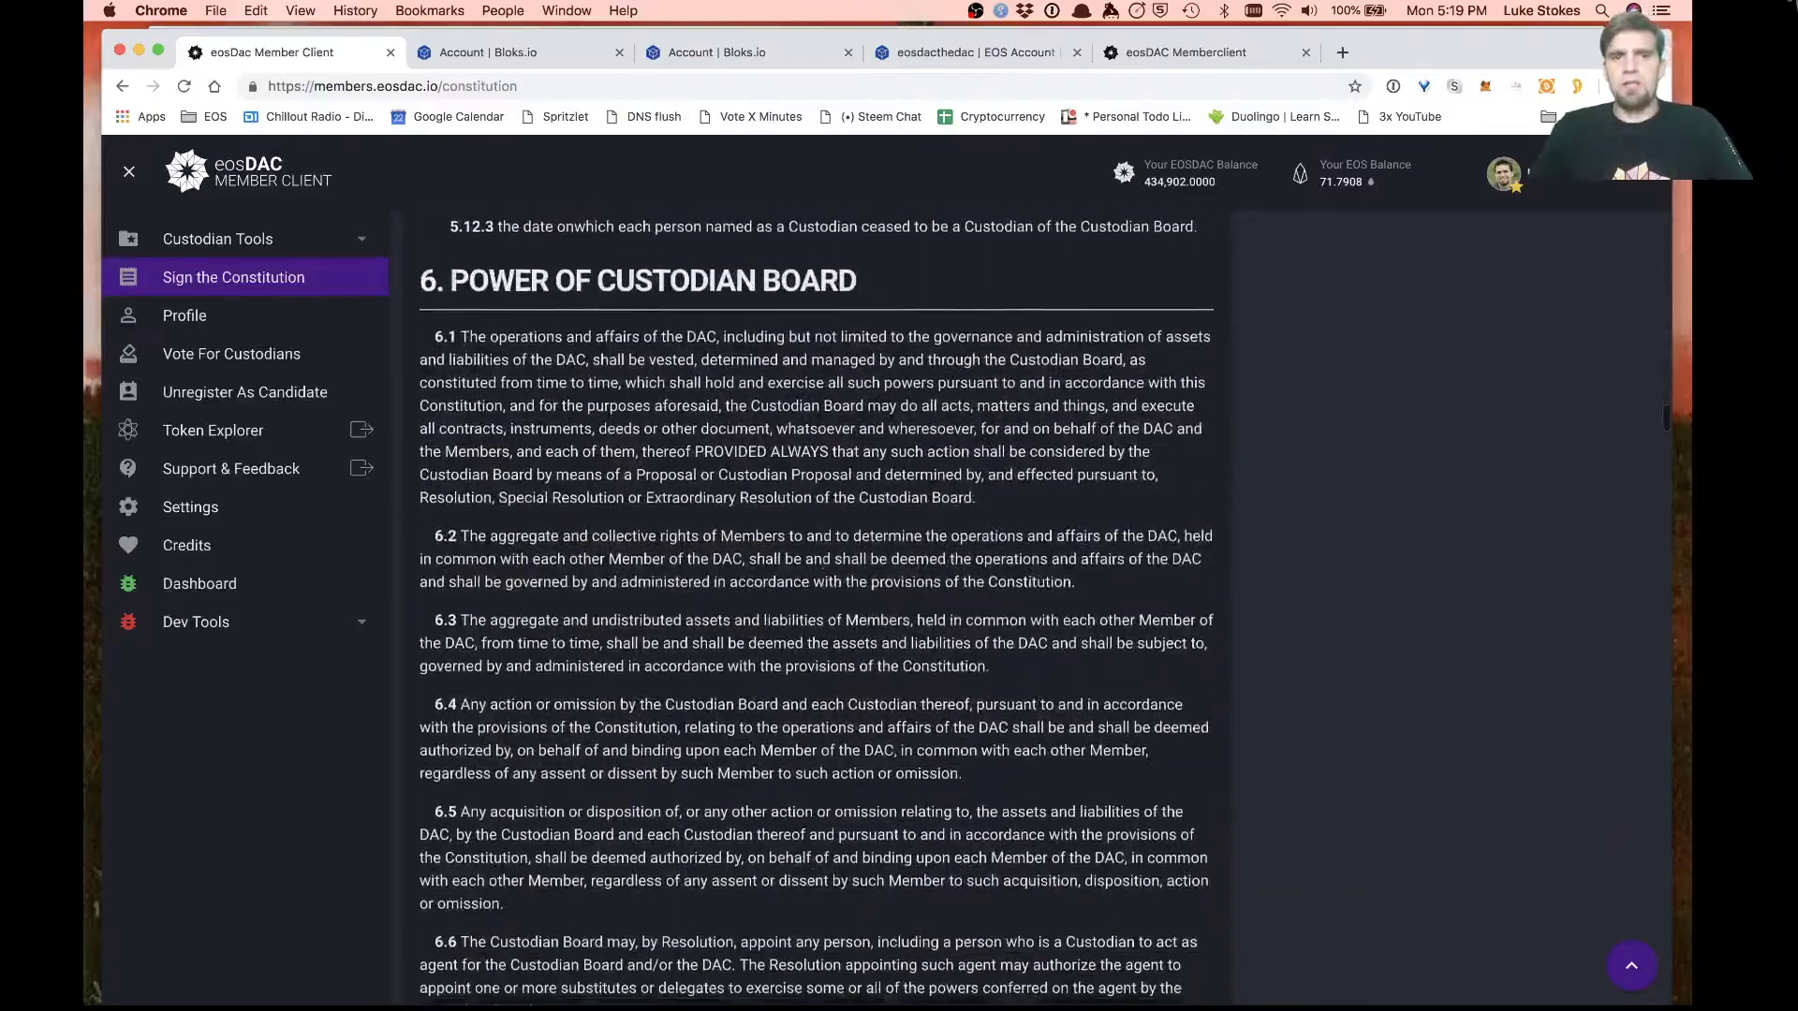
pyautogui.scroll(-20, 816, 609)
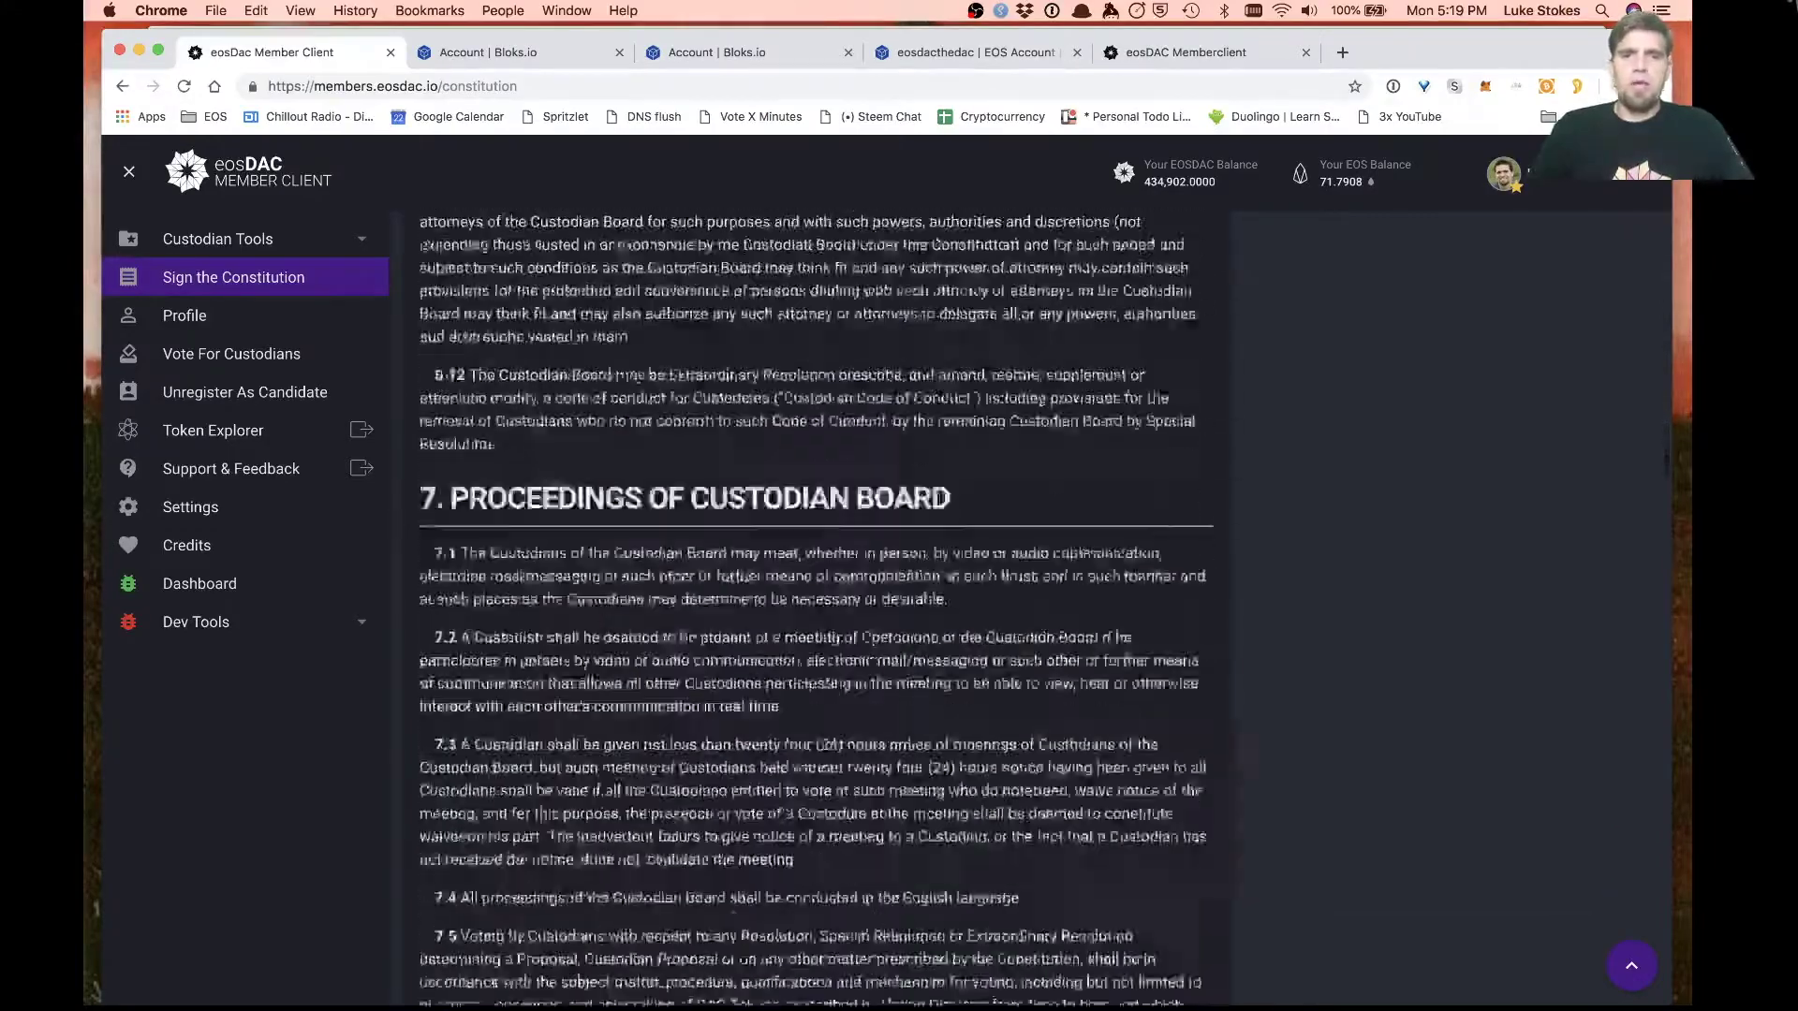
pyautogui.scroll(-20, 815, 609)
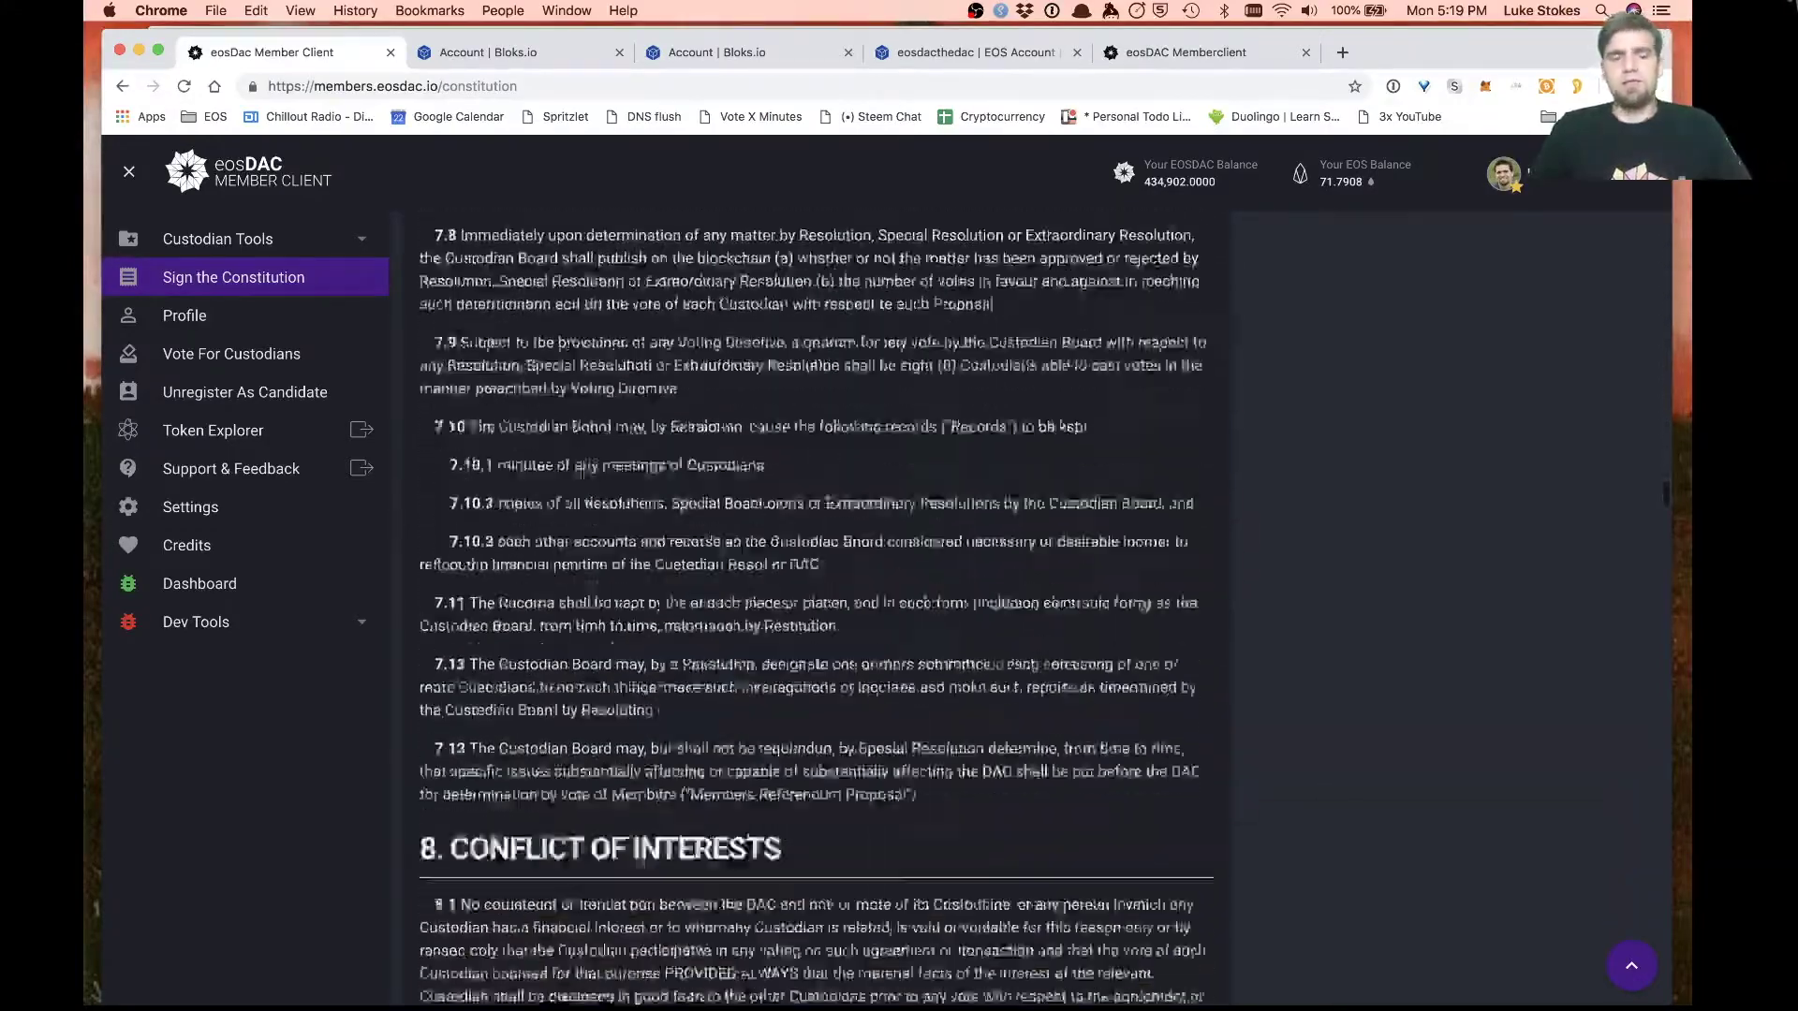
pyautogui.scroll(-10, 815, 609)
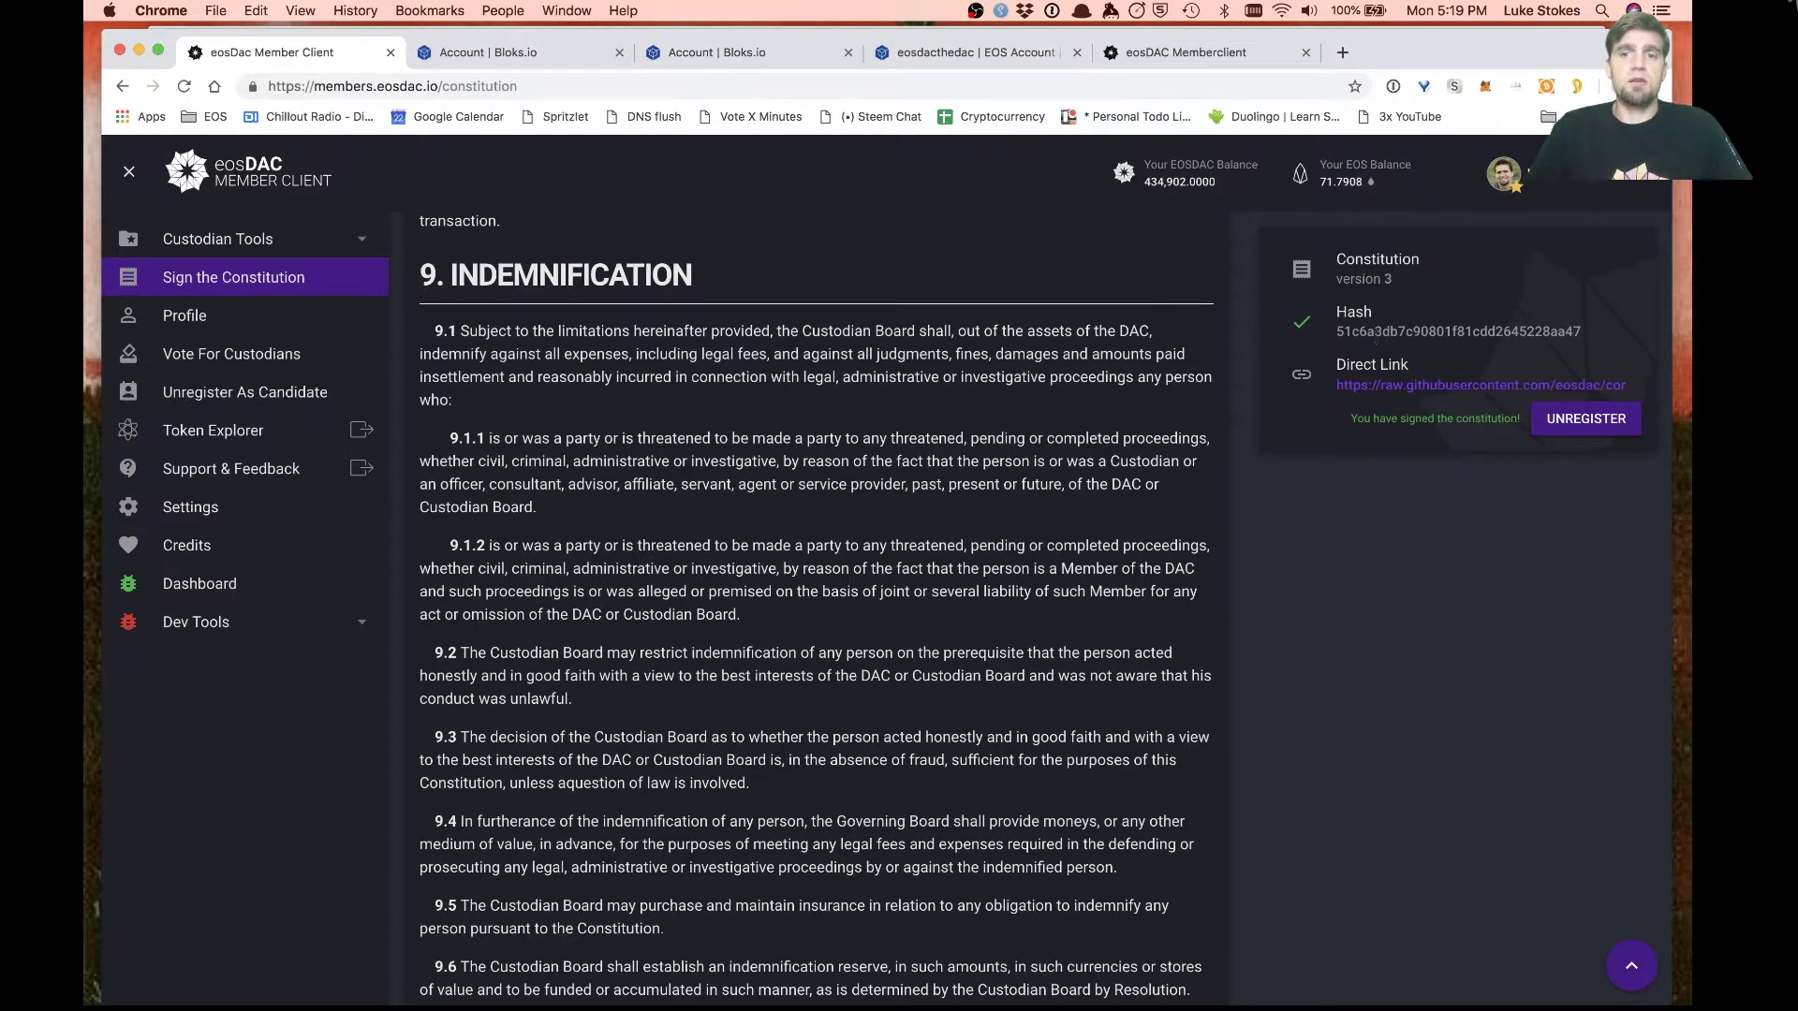
pyautogui.doubleClick(1376, 332)
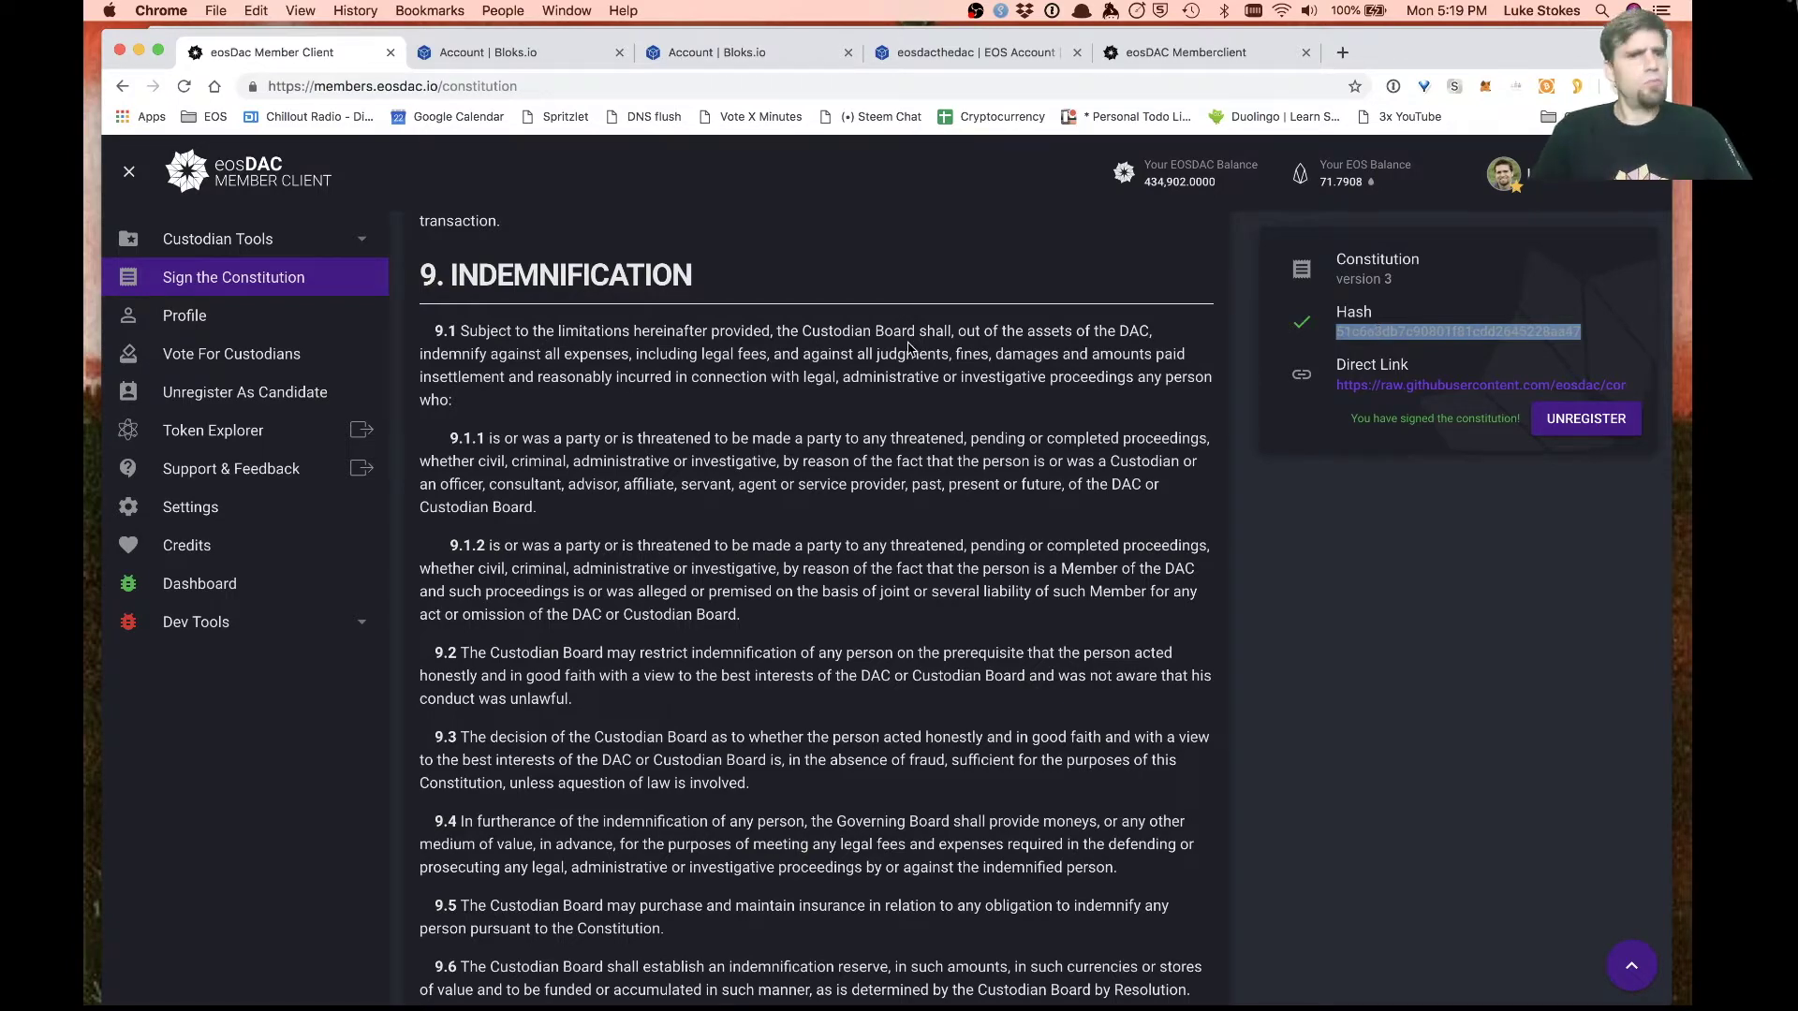
pyautogui.click(189, 322)
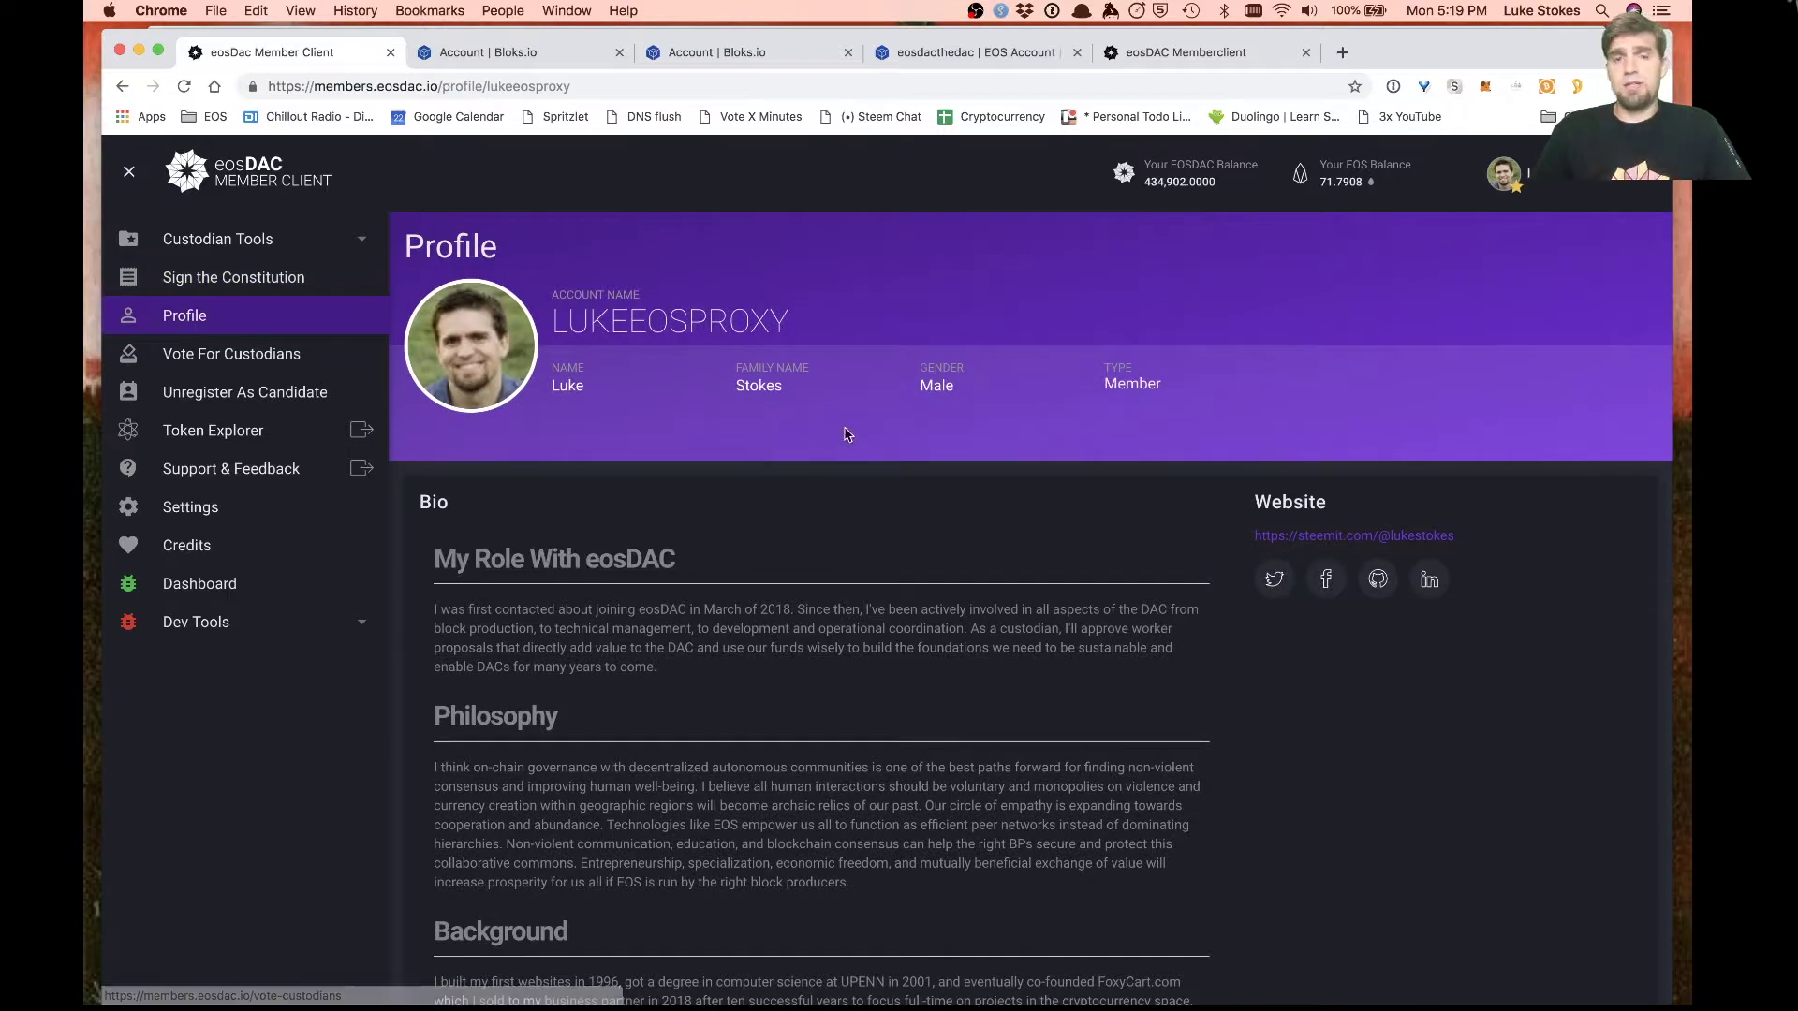
# Step: Review the profile bio, then open the candidate page showing 10.0000 EOS requested pay
pyautogui.scroll(-6, 841, 543)
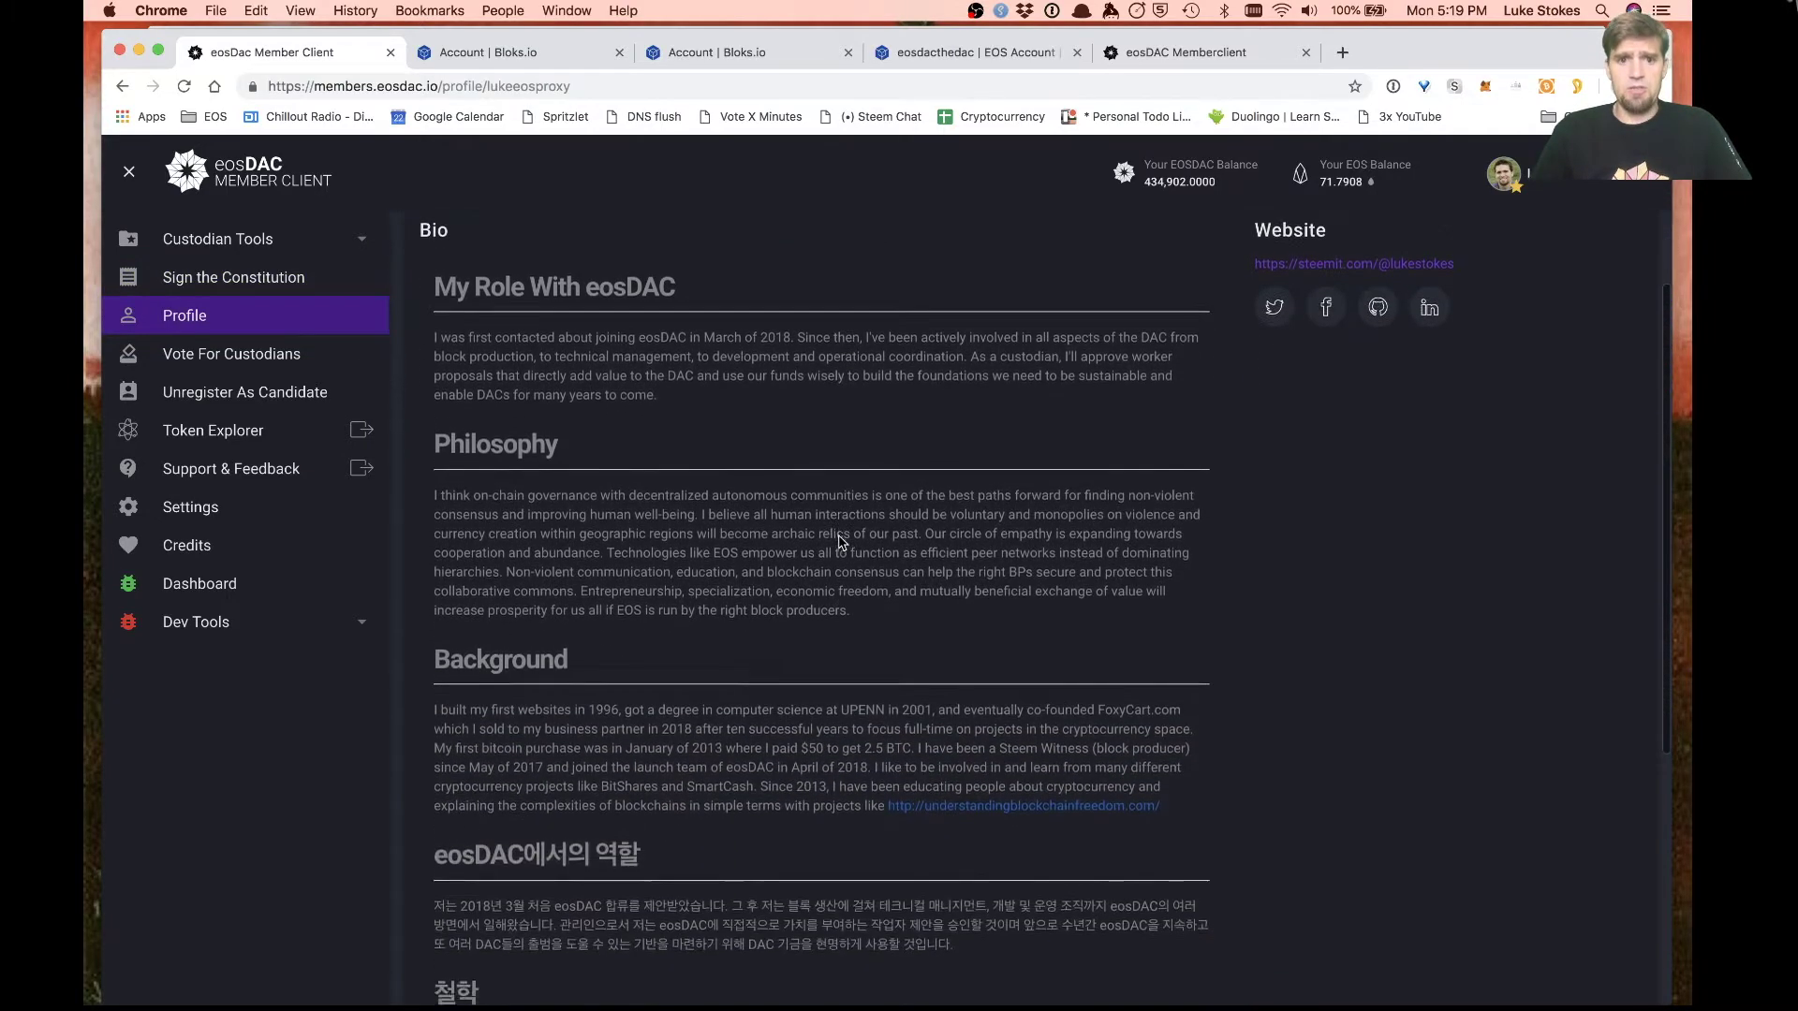
pyautogui.scroll(3, 841, 543)
pyautogui.scroll(3, 841, 543)
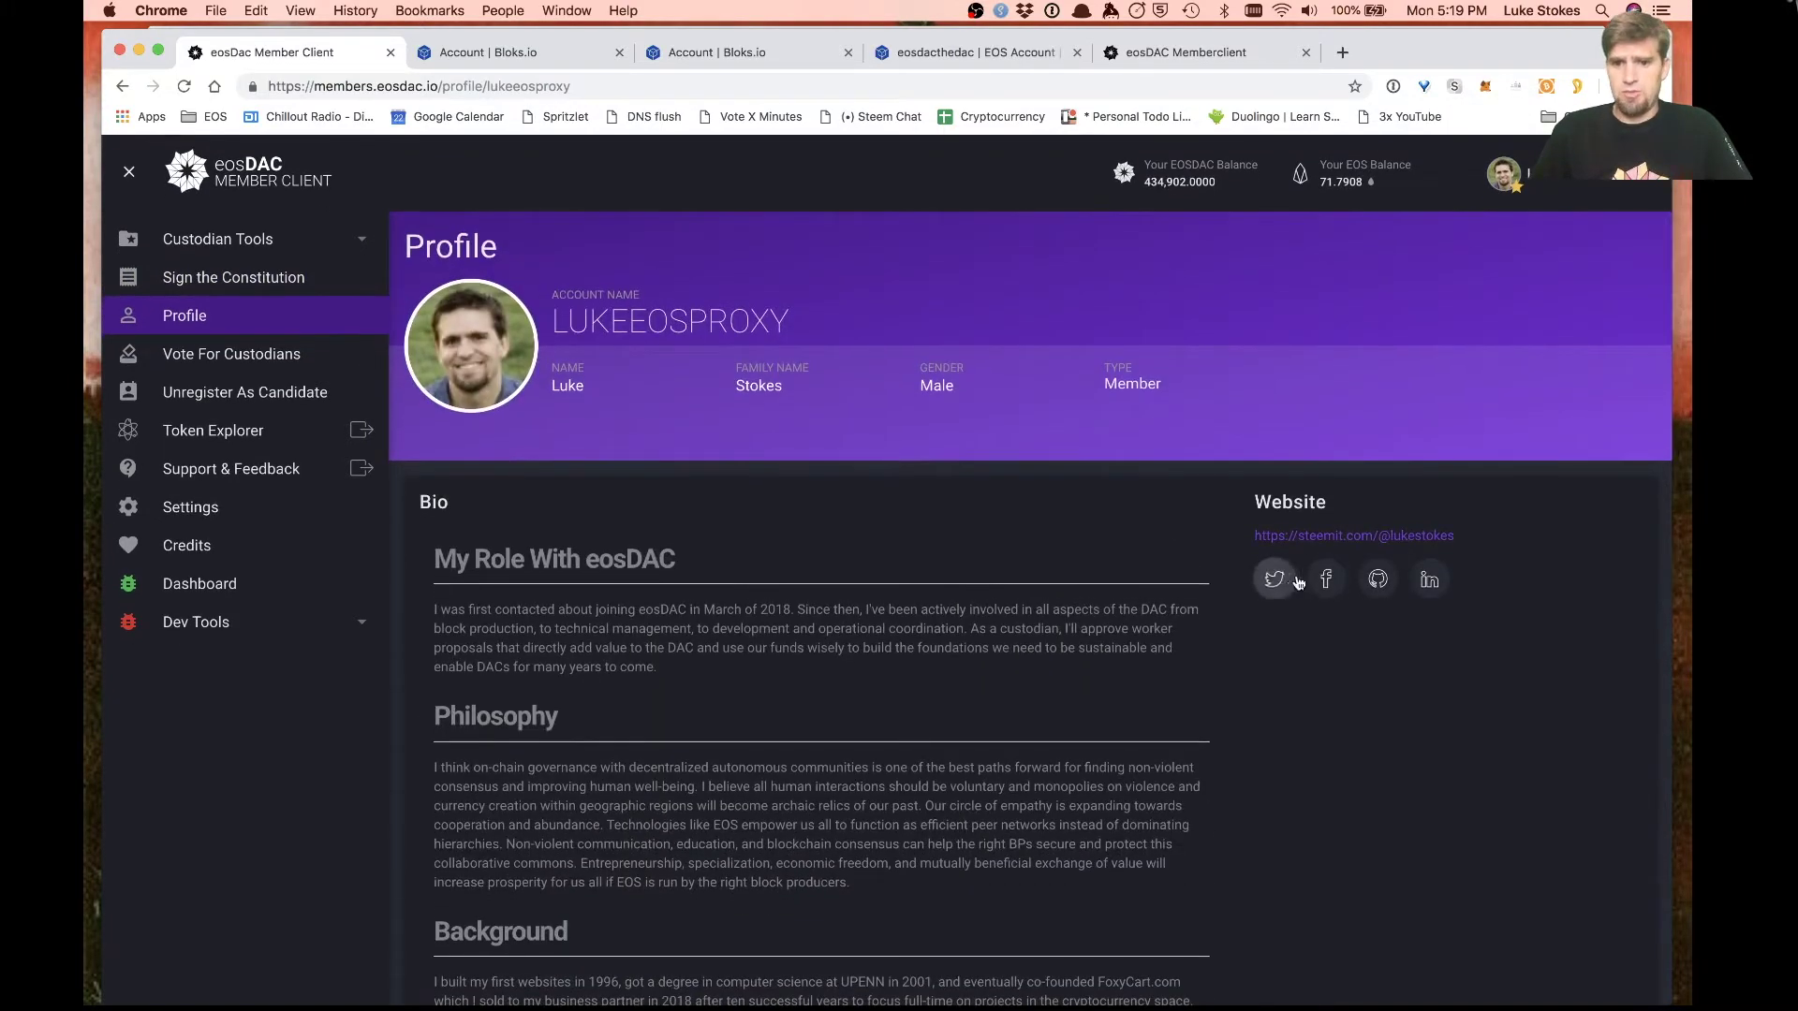
pyautogui.scroll(-10, 876, 681)
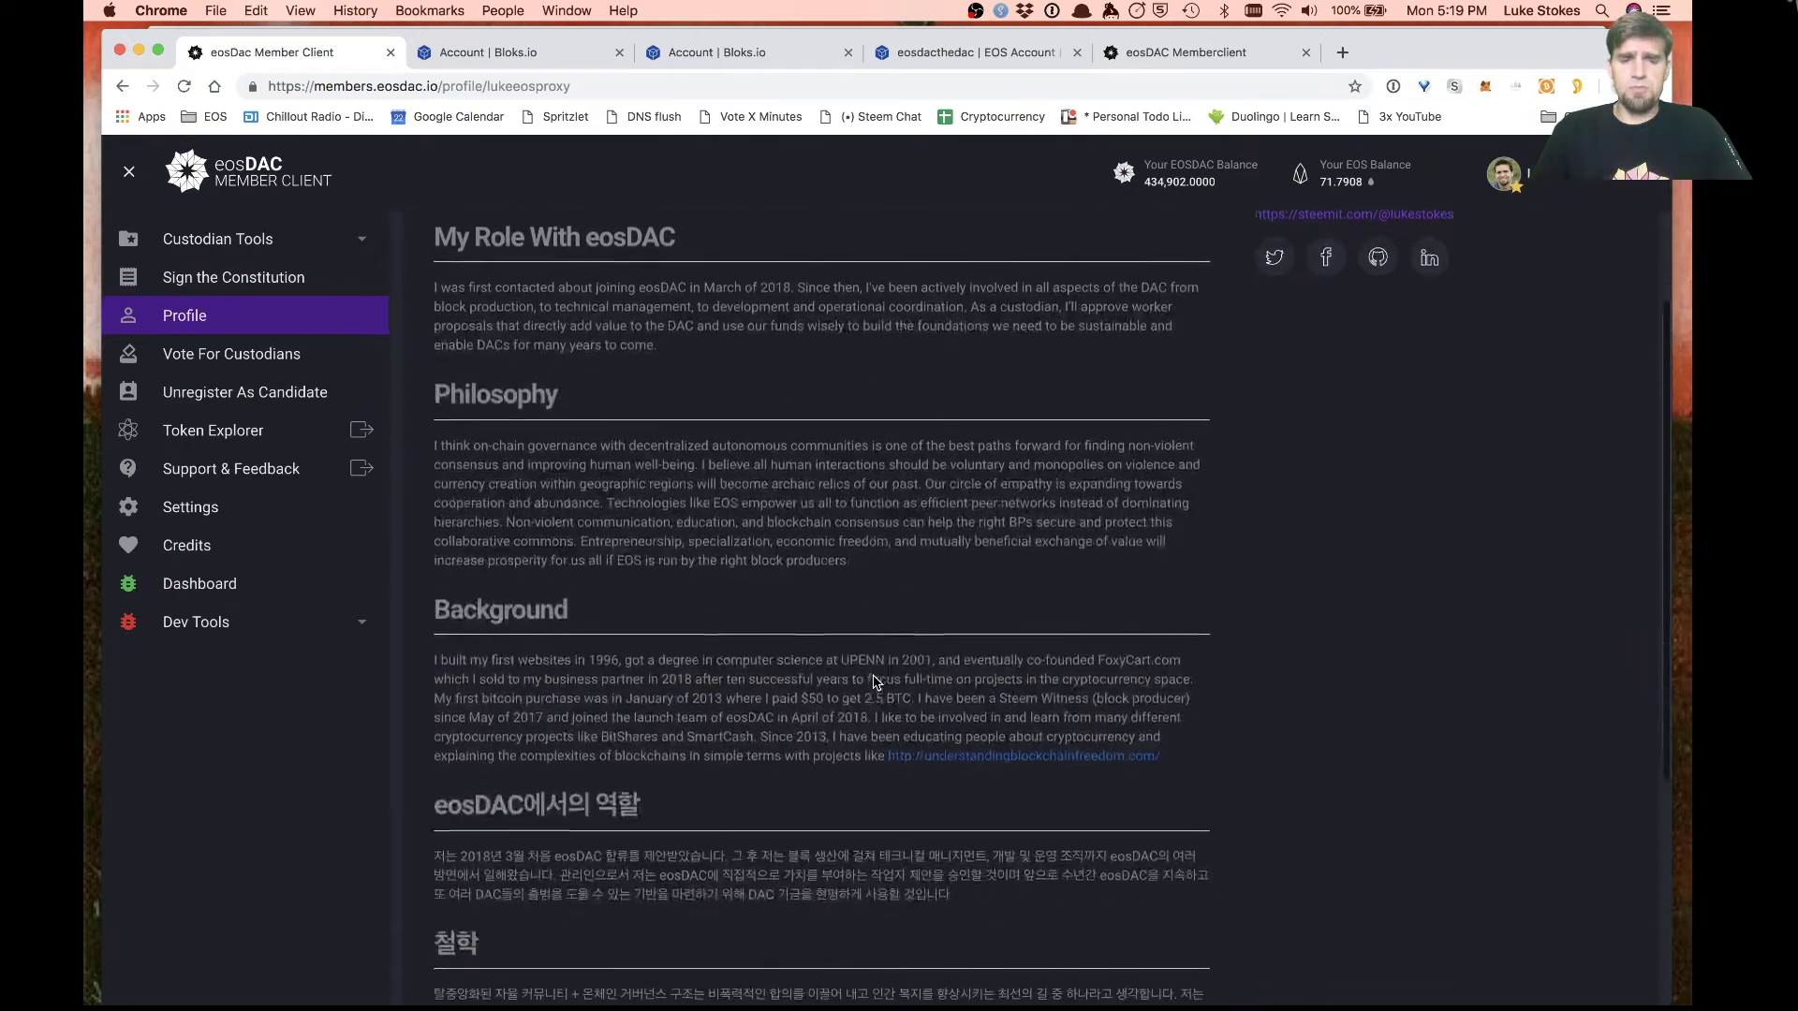
pyautogui.scroll(10, 875, 681)
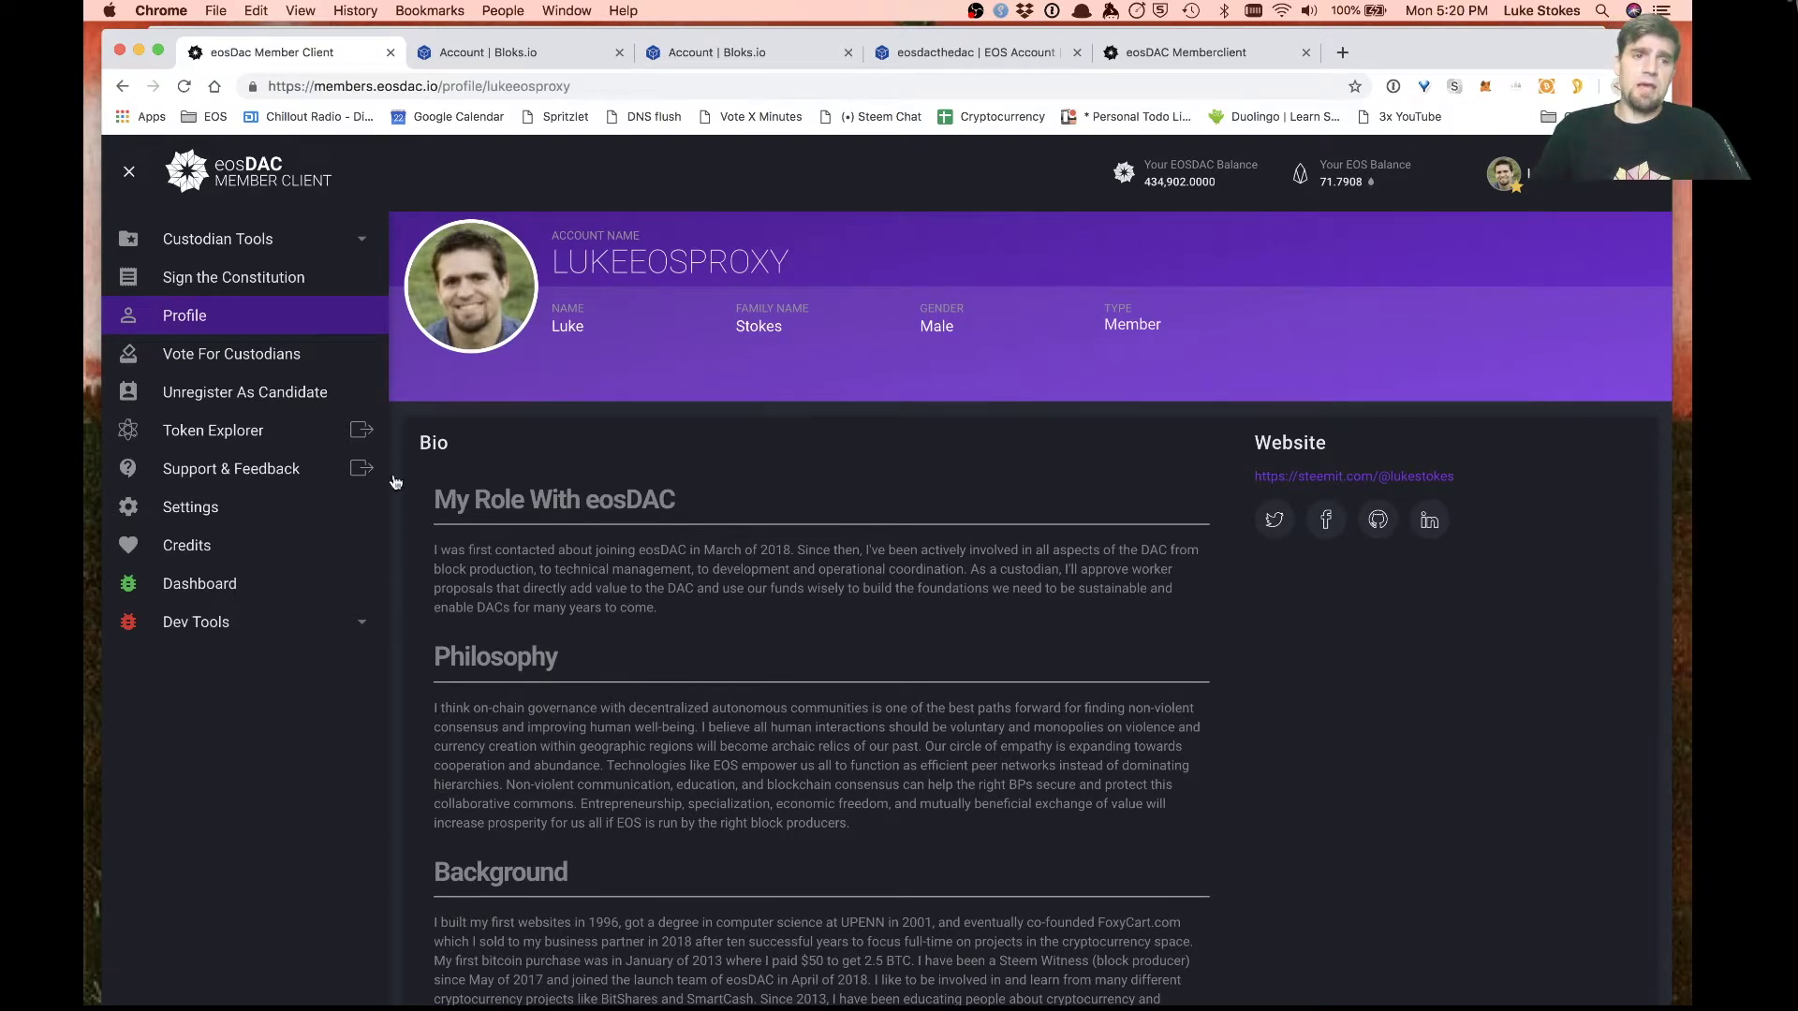
pyautogui.click(246, 393)
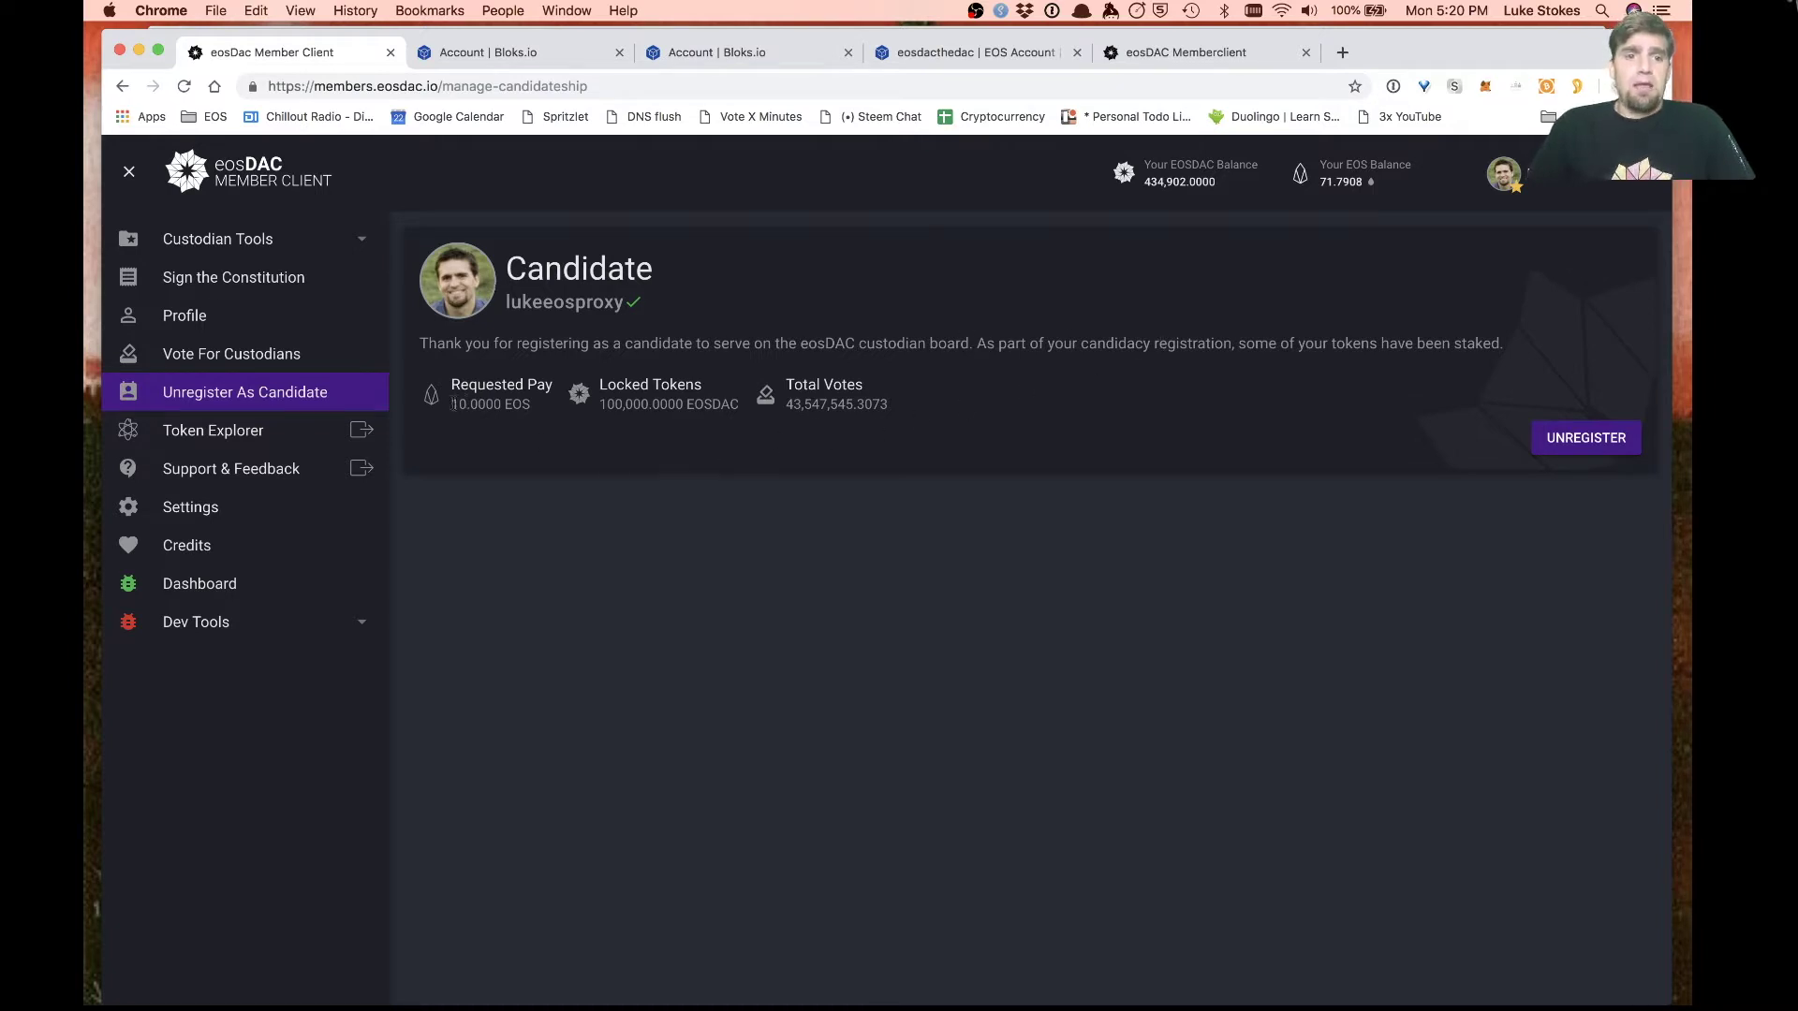
pyautogui.moveTo(452, 404); pyautogui.dragTo(534, 406)
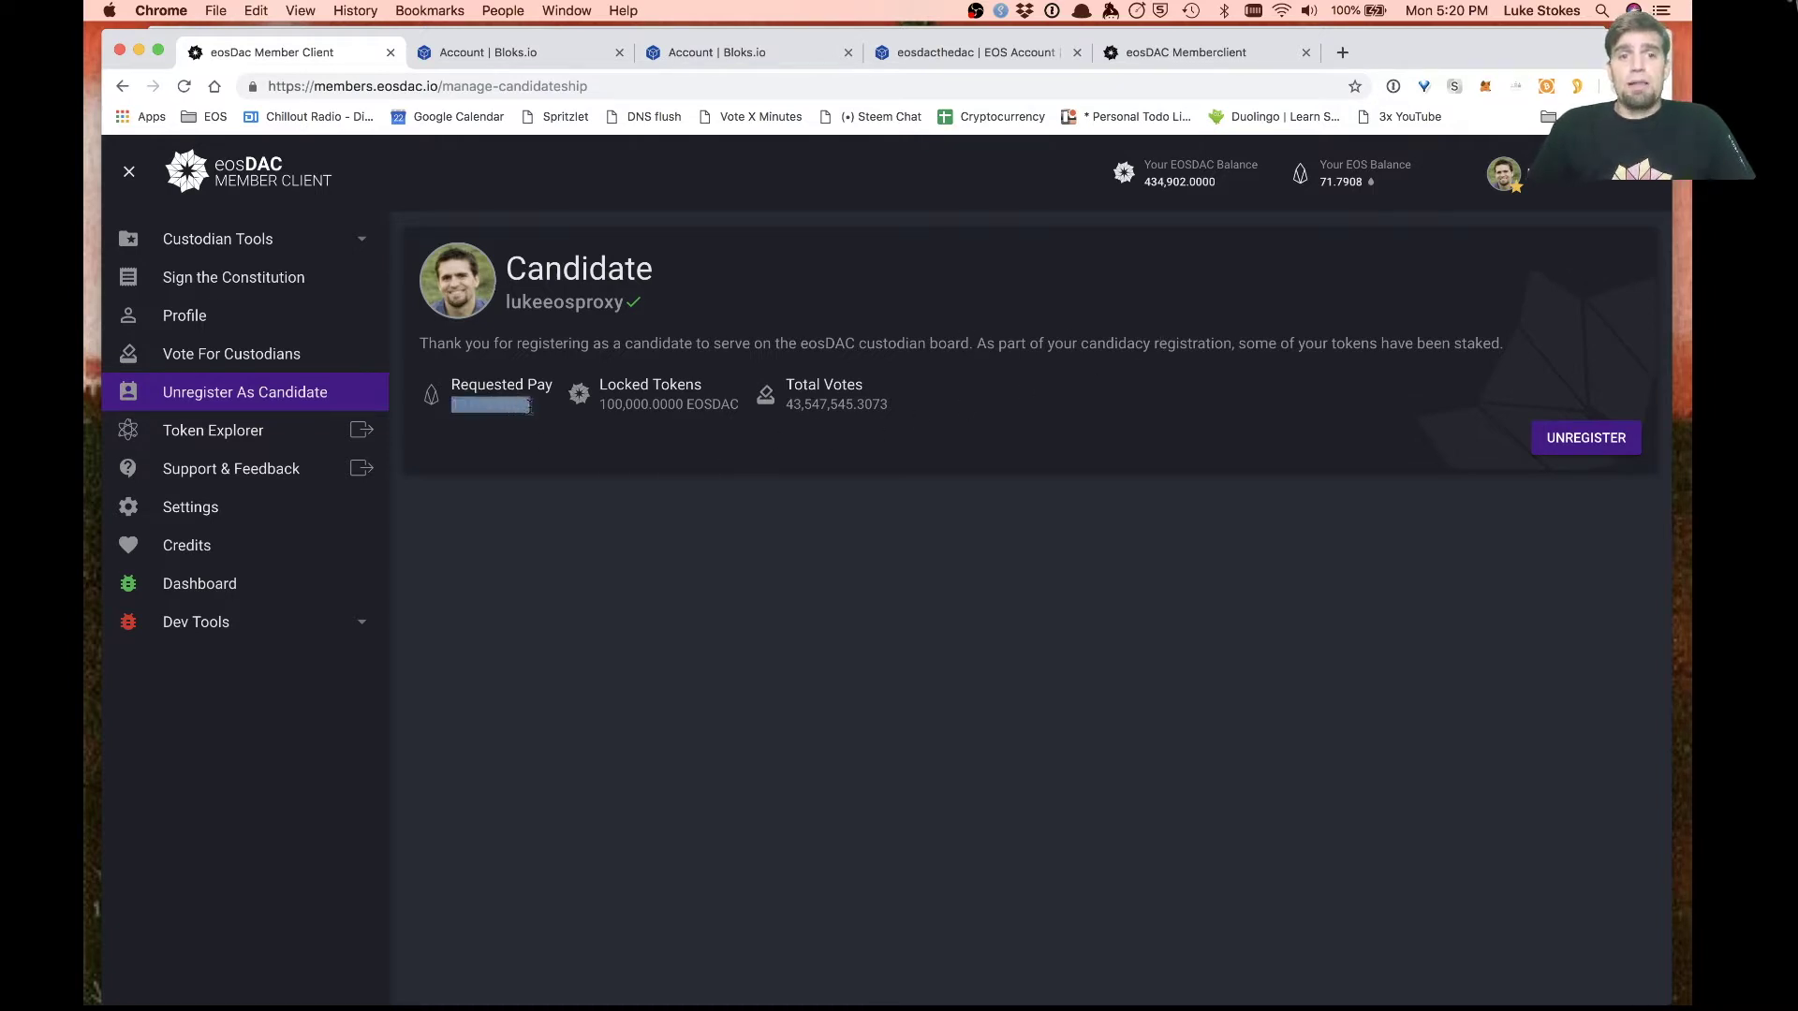
pyautogui.click(563, 493)
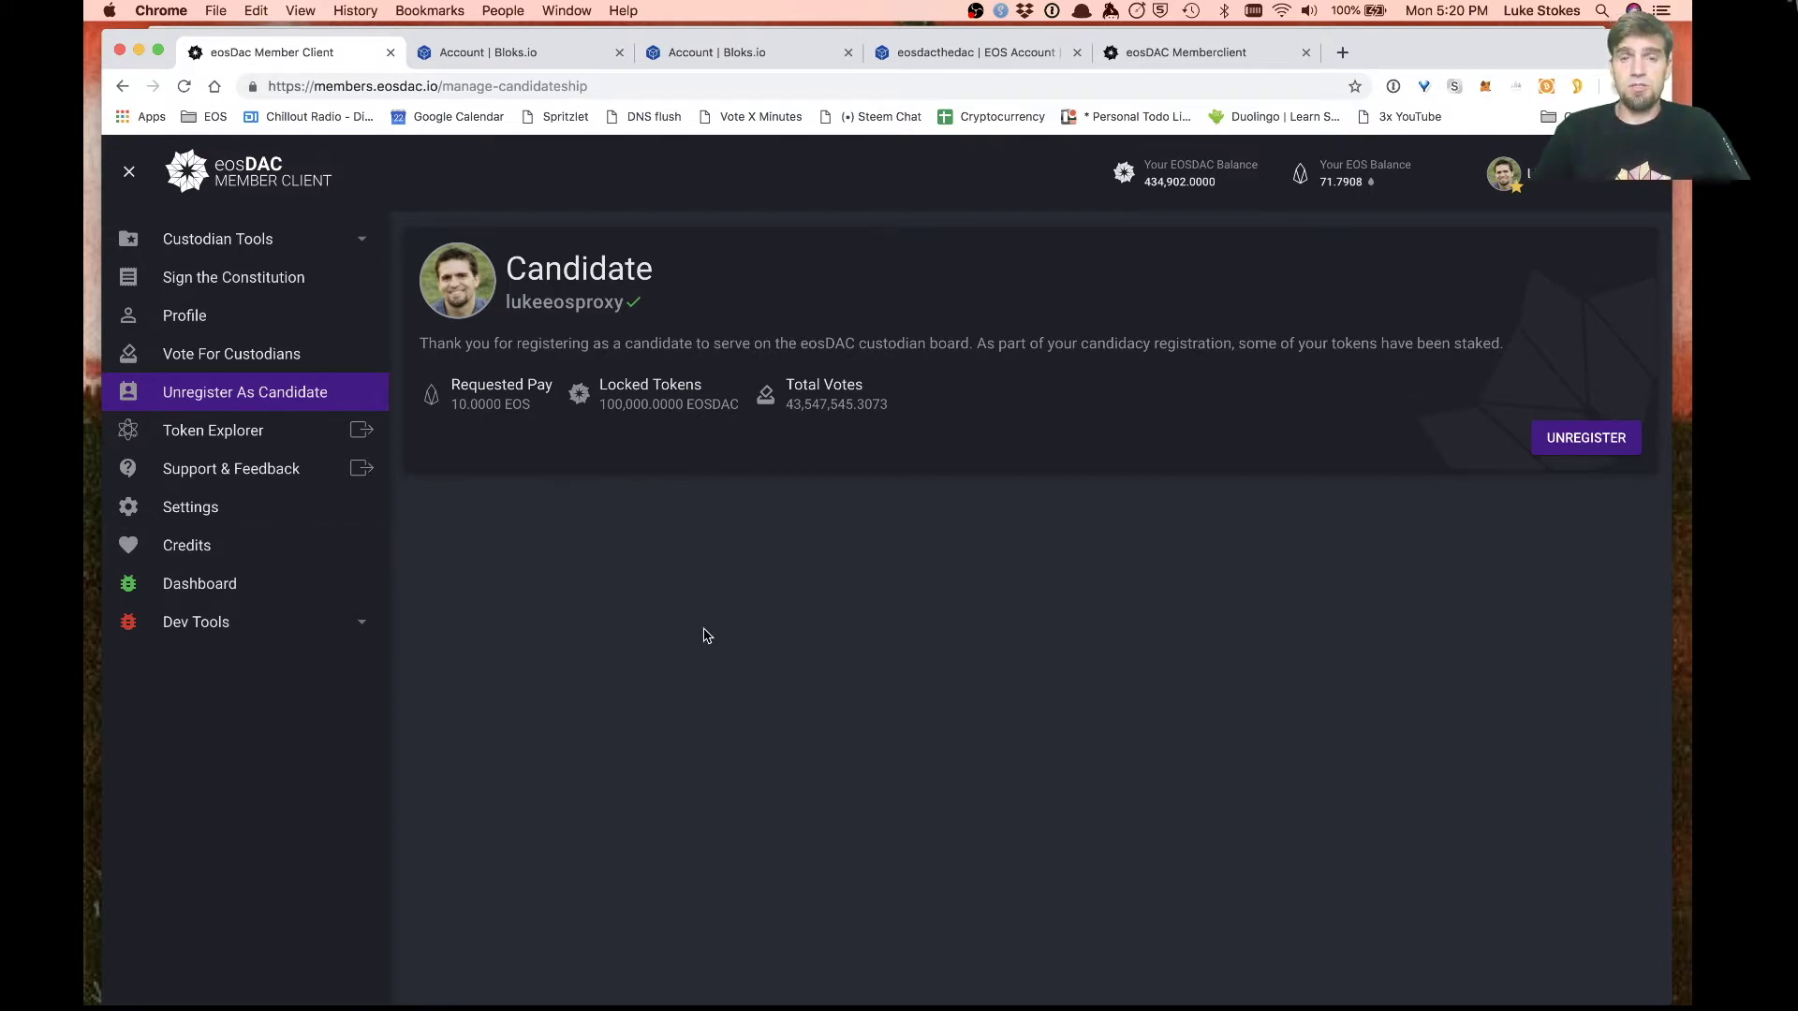
pyautogui.moveTo(600, 382); pyautogui.dragTo(747, 410)
pyautogui.click(740, 493)
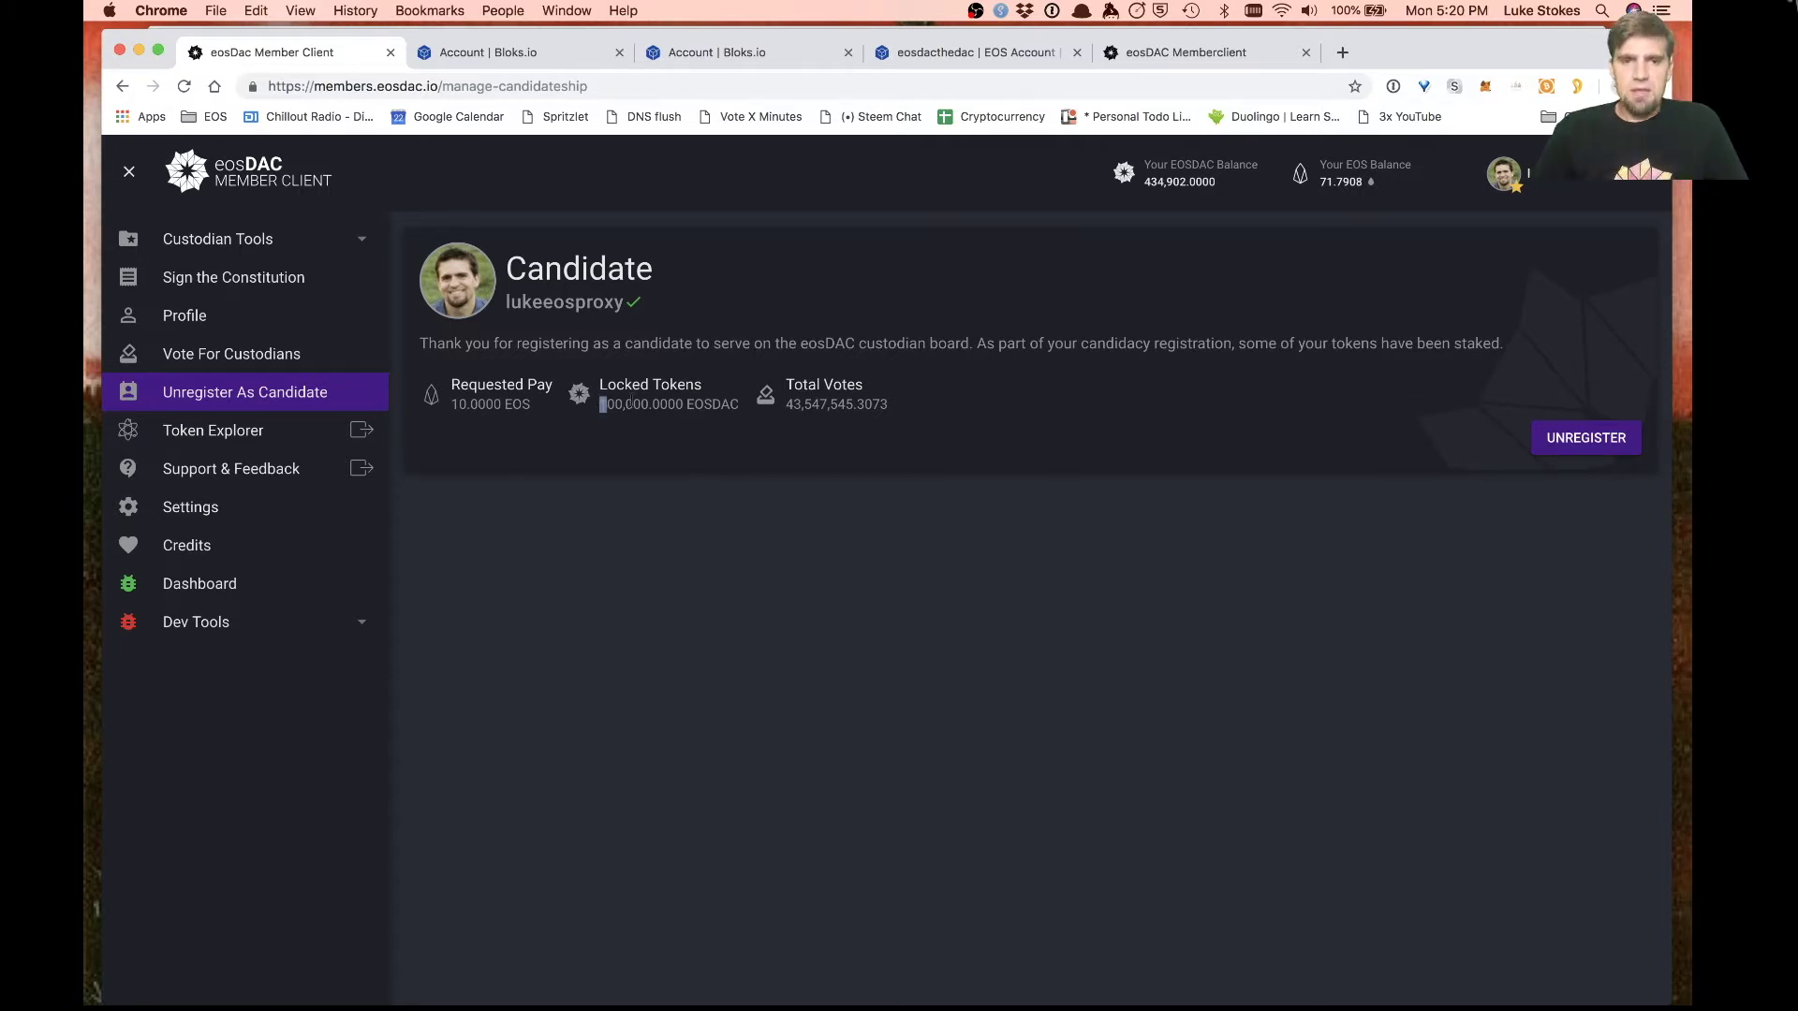
pyautogui.moveTo(602, 404); pyautogui.dragTo(743, 410)
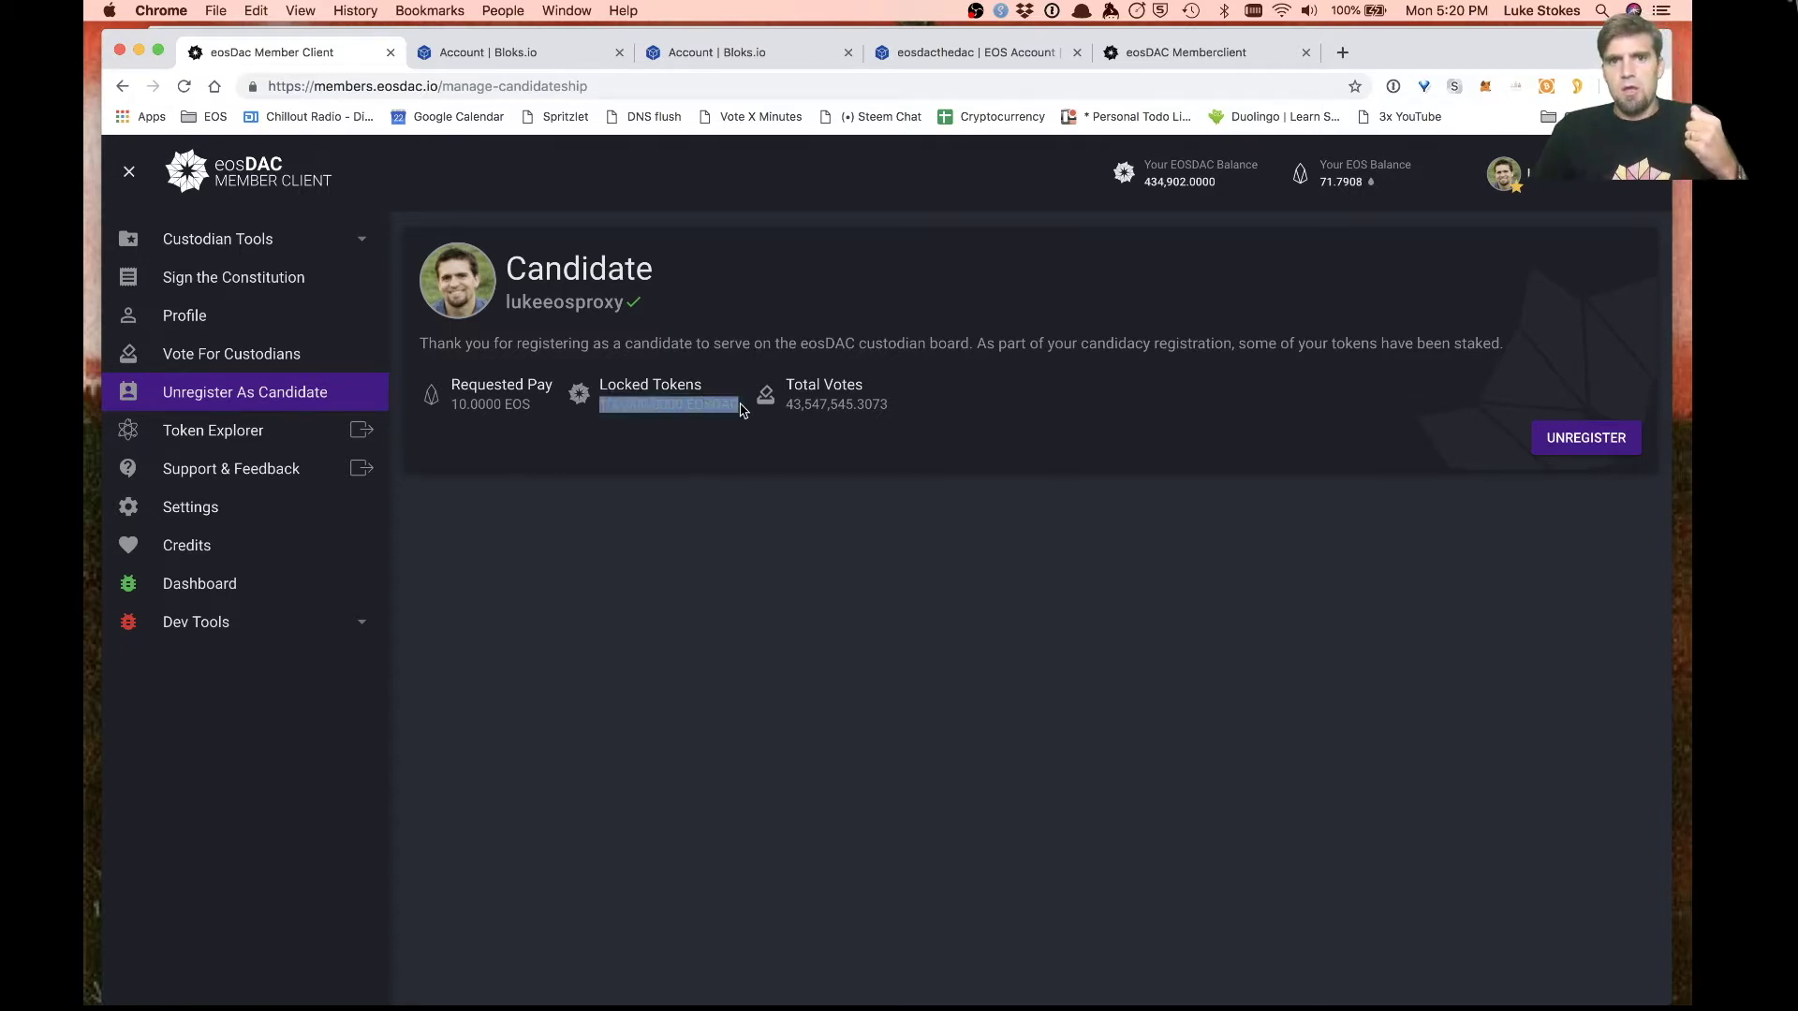
pyautogui.click(604, 448)
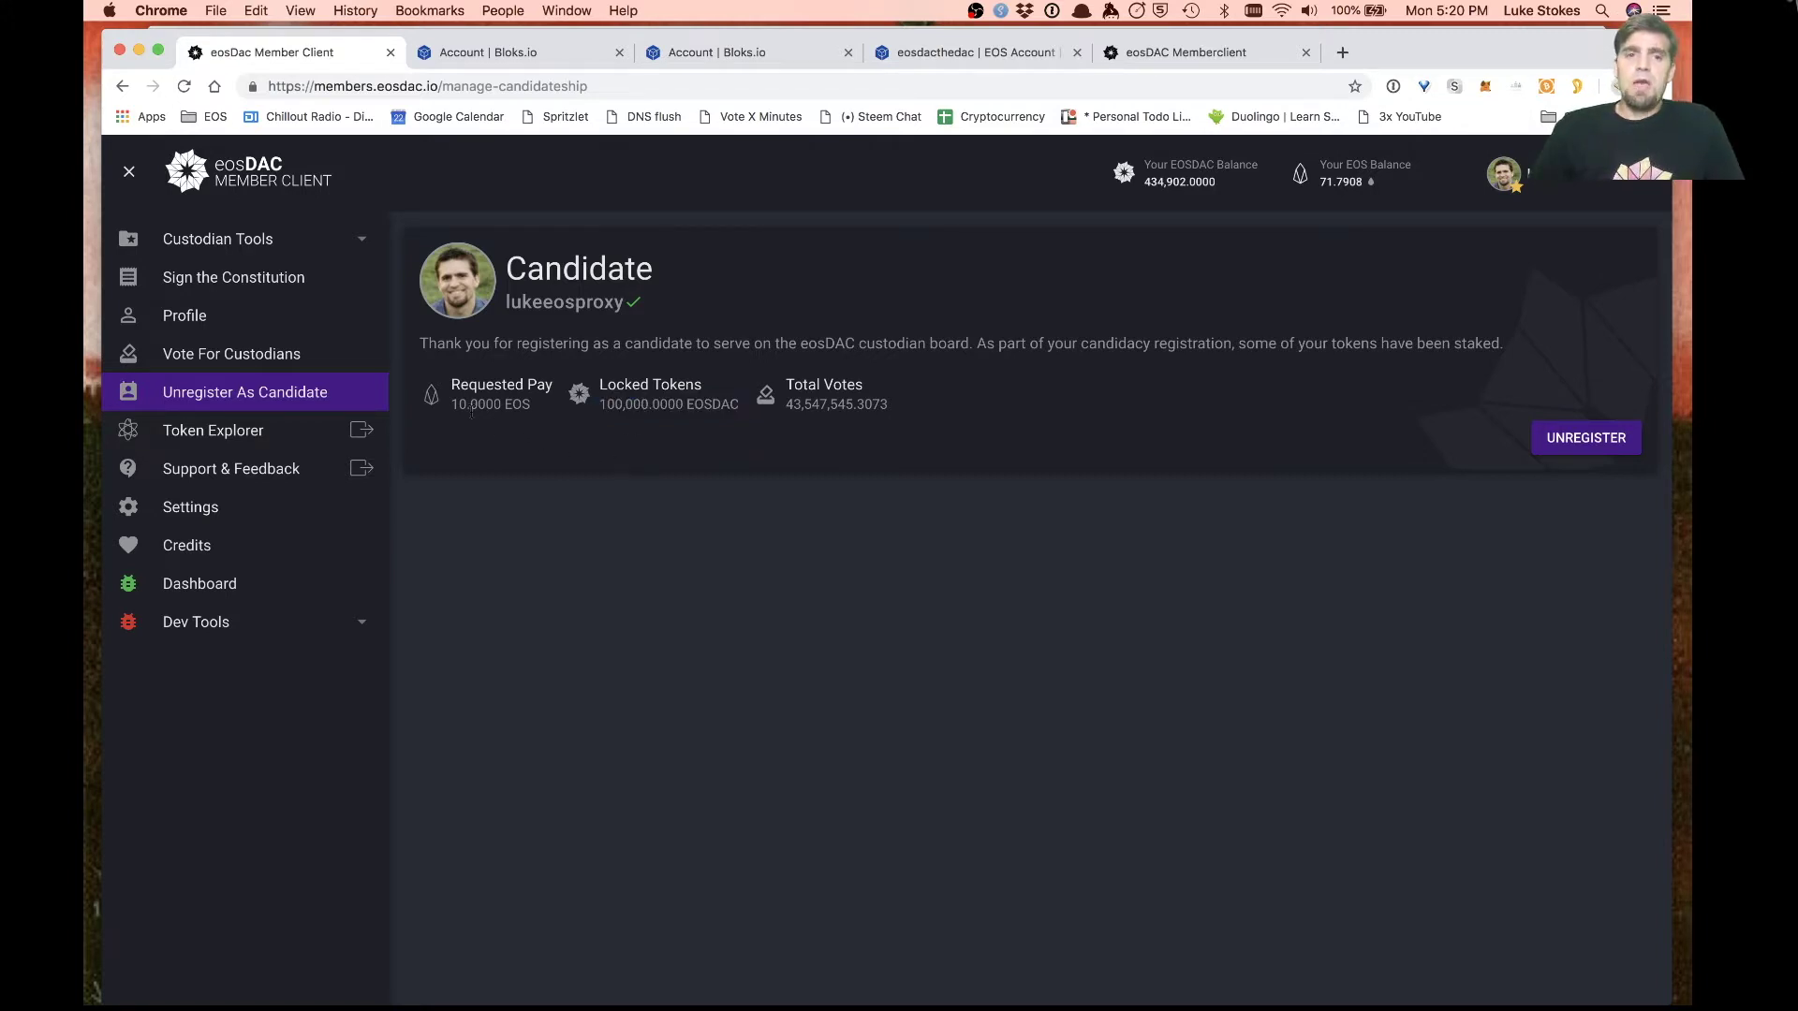
pyautogui.moveTo(453, 404); pyautogui.dragTo(532, 408)
pyautogui.click(543, 412)
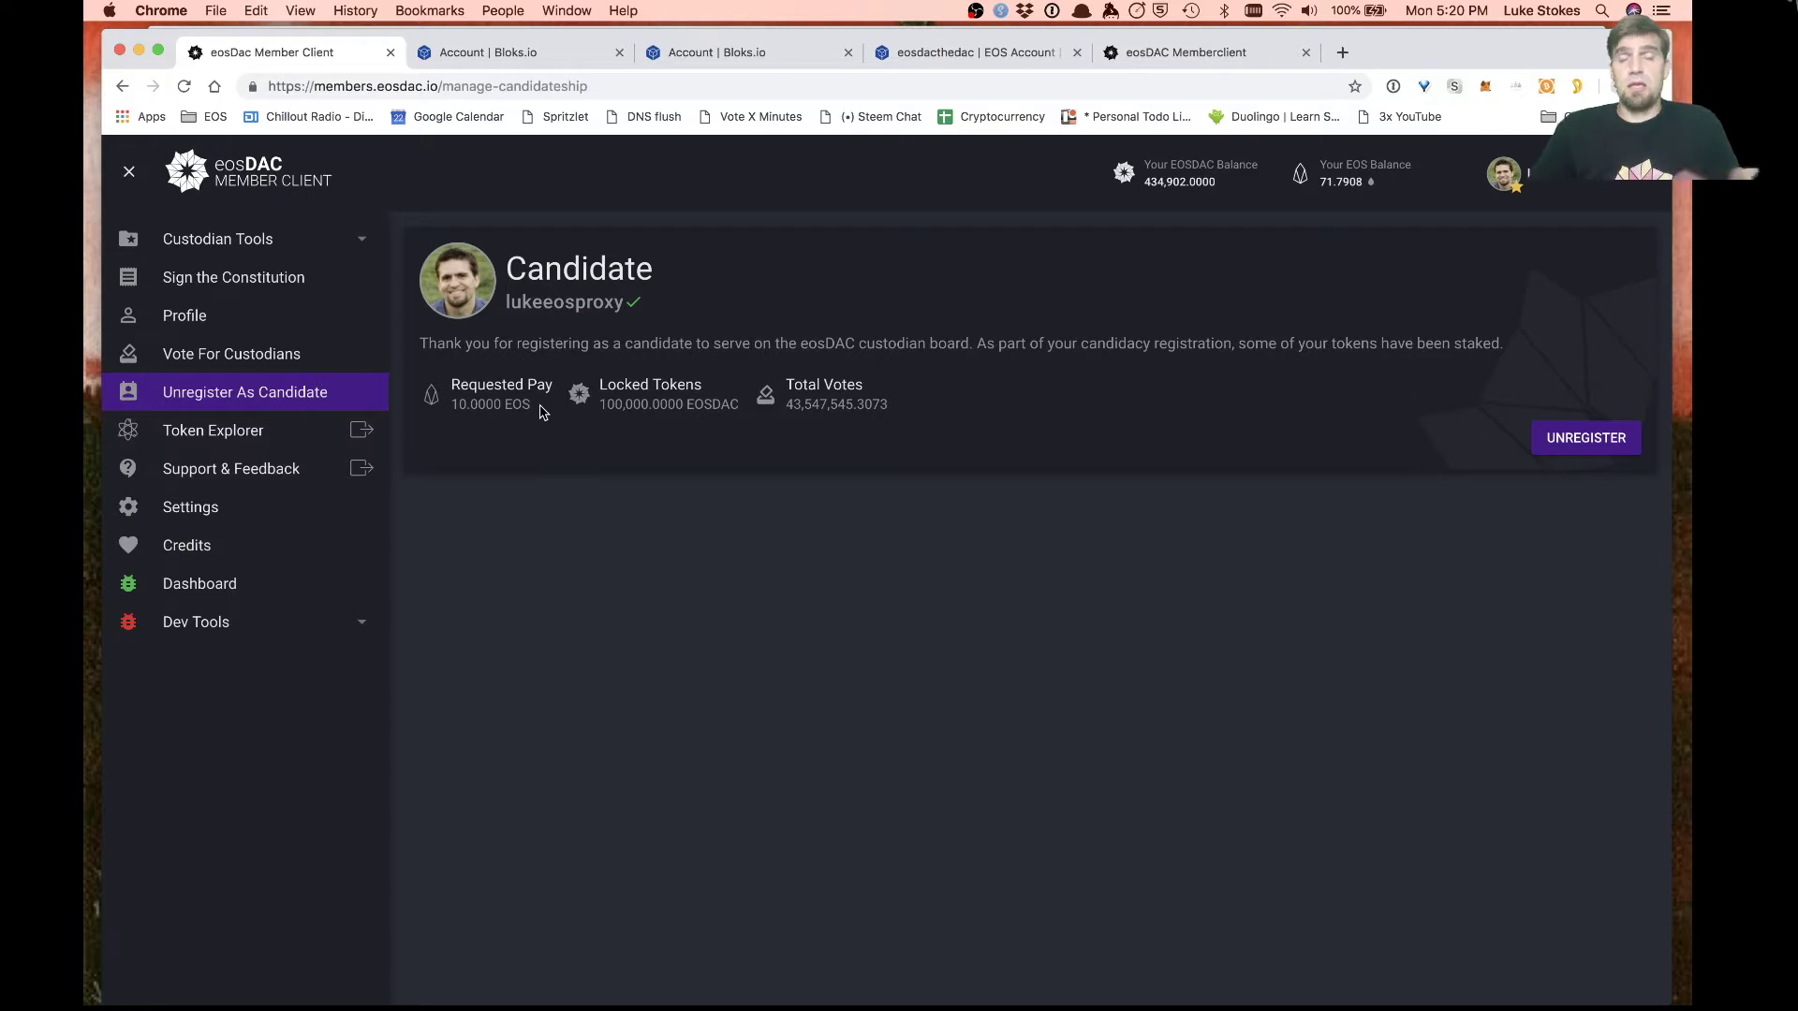
pyautogui.click(263, 362)
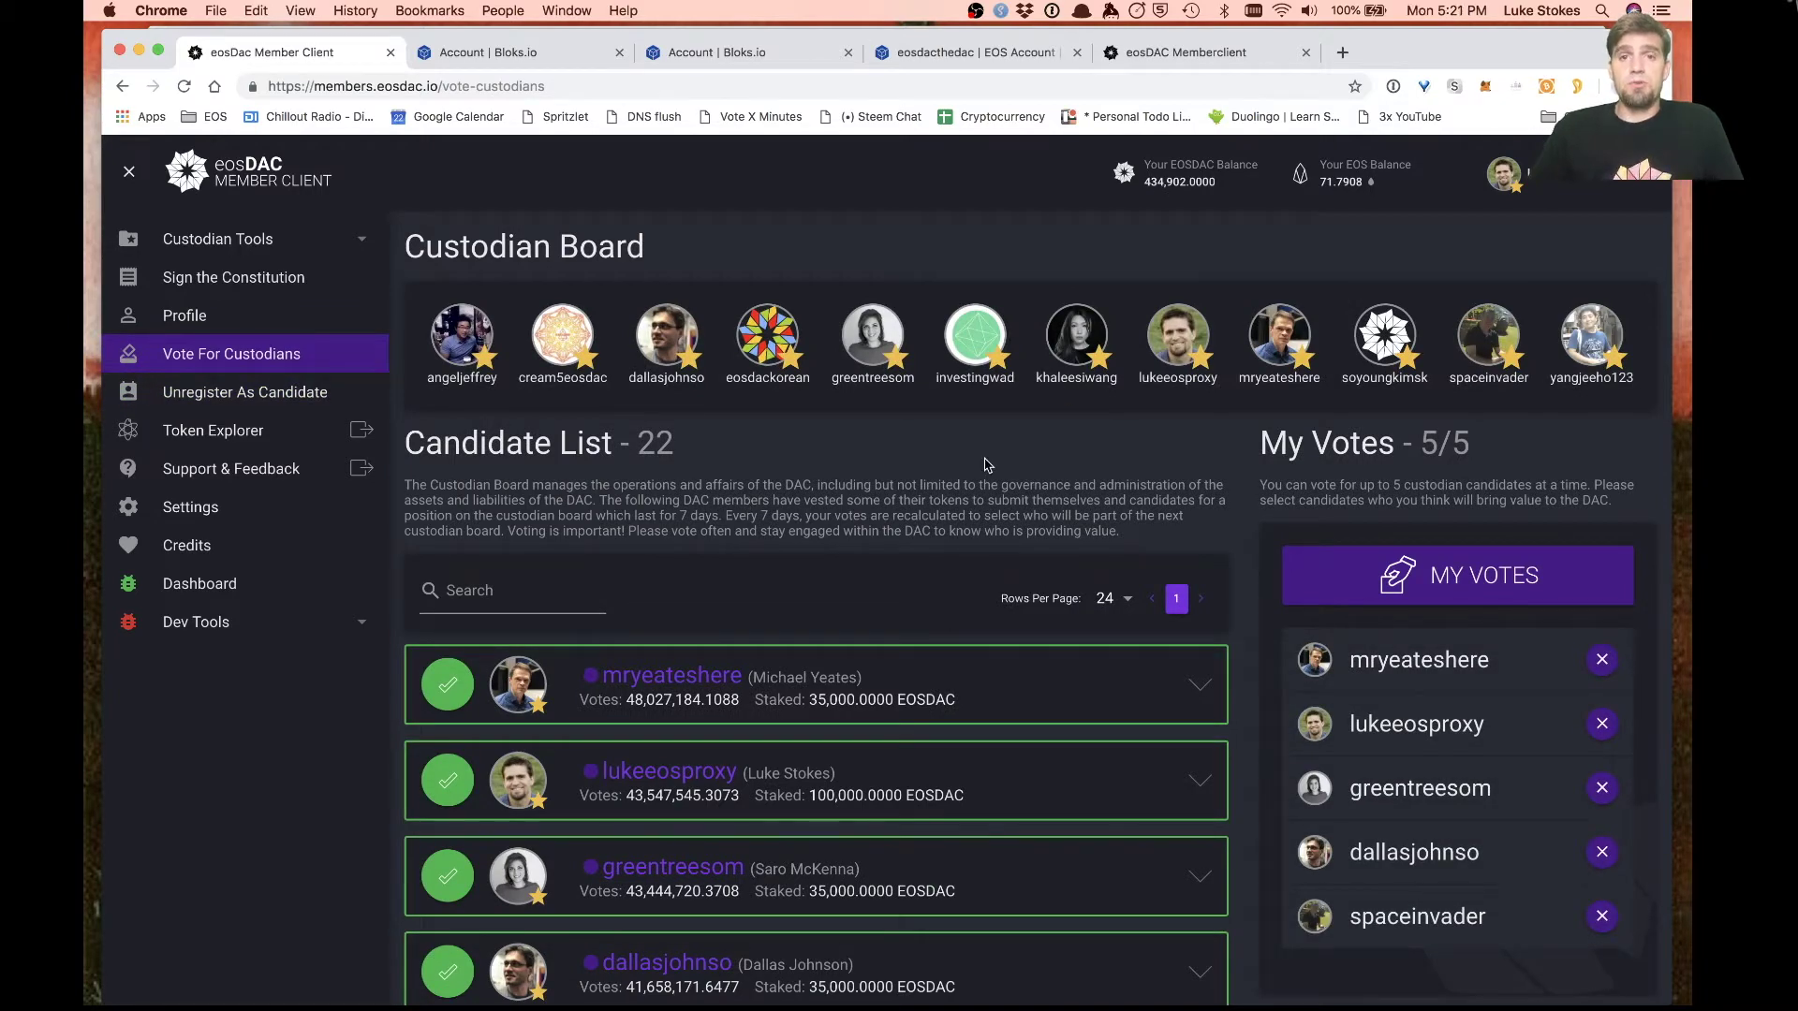
pyautogui.scroll(-2, 819, 506)
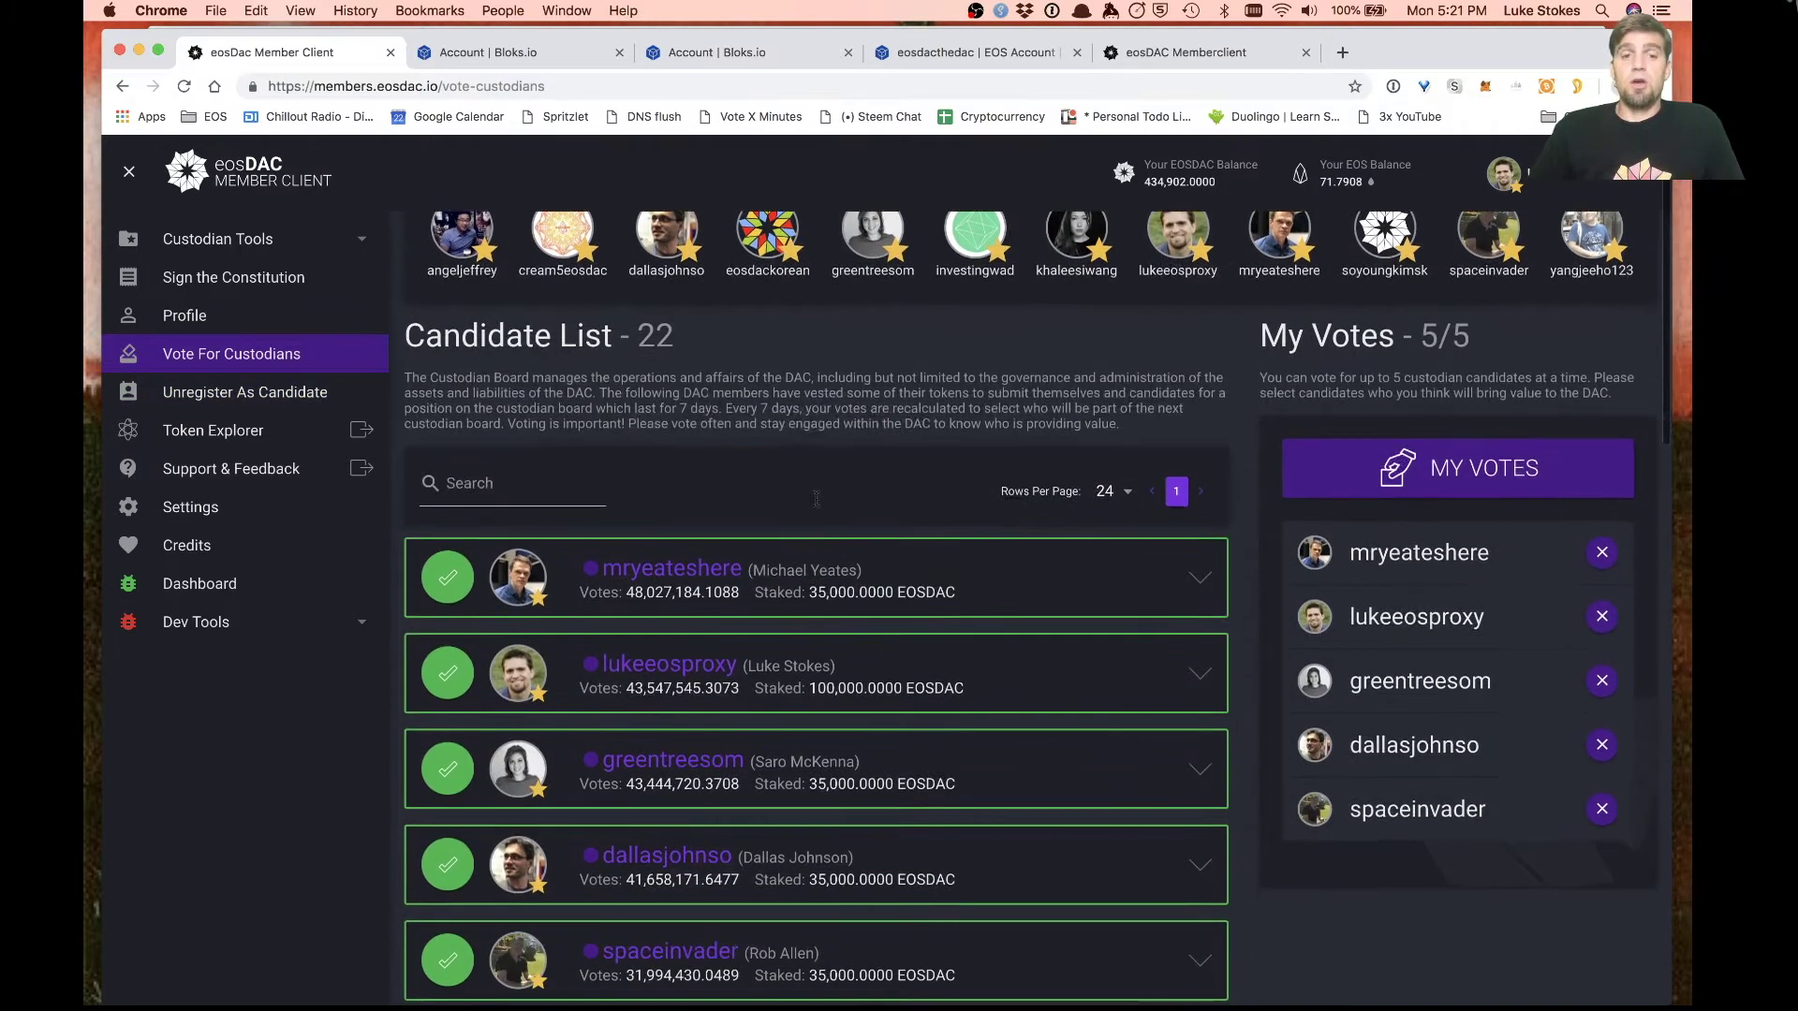
pyautogui.scroll(-15, 820, 506)
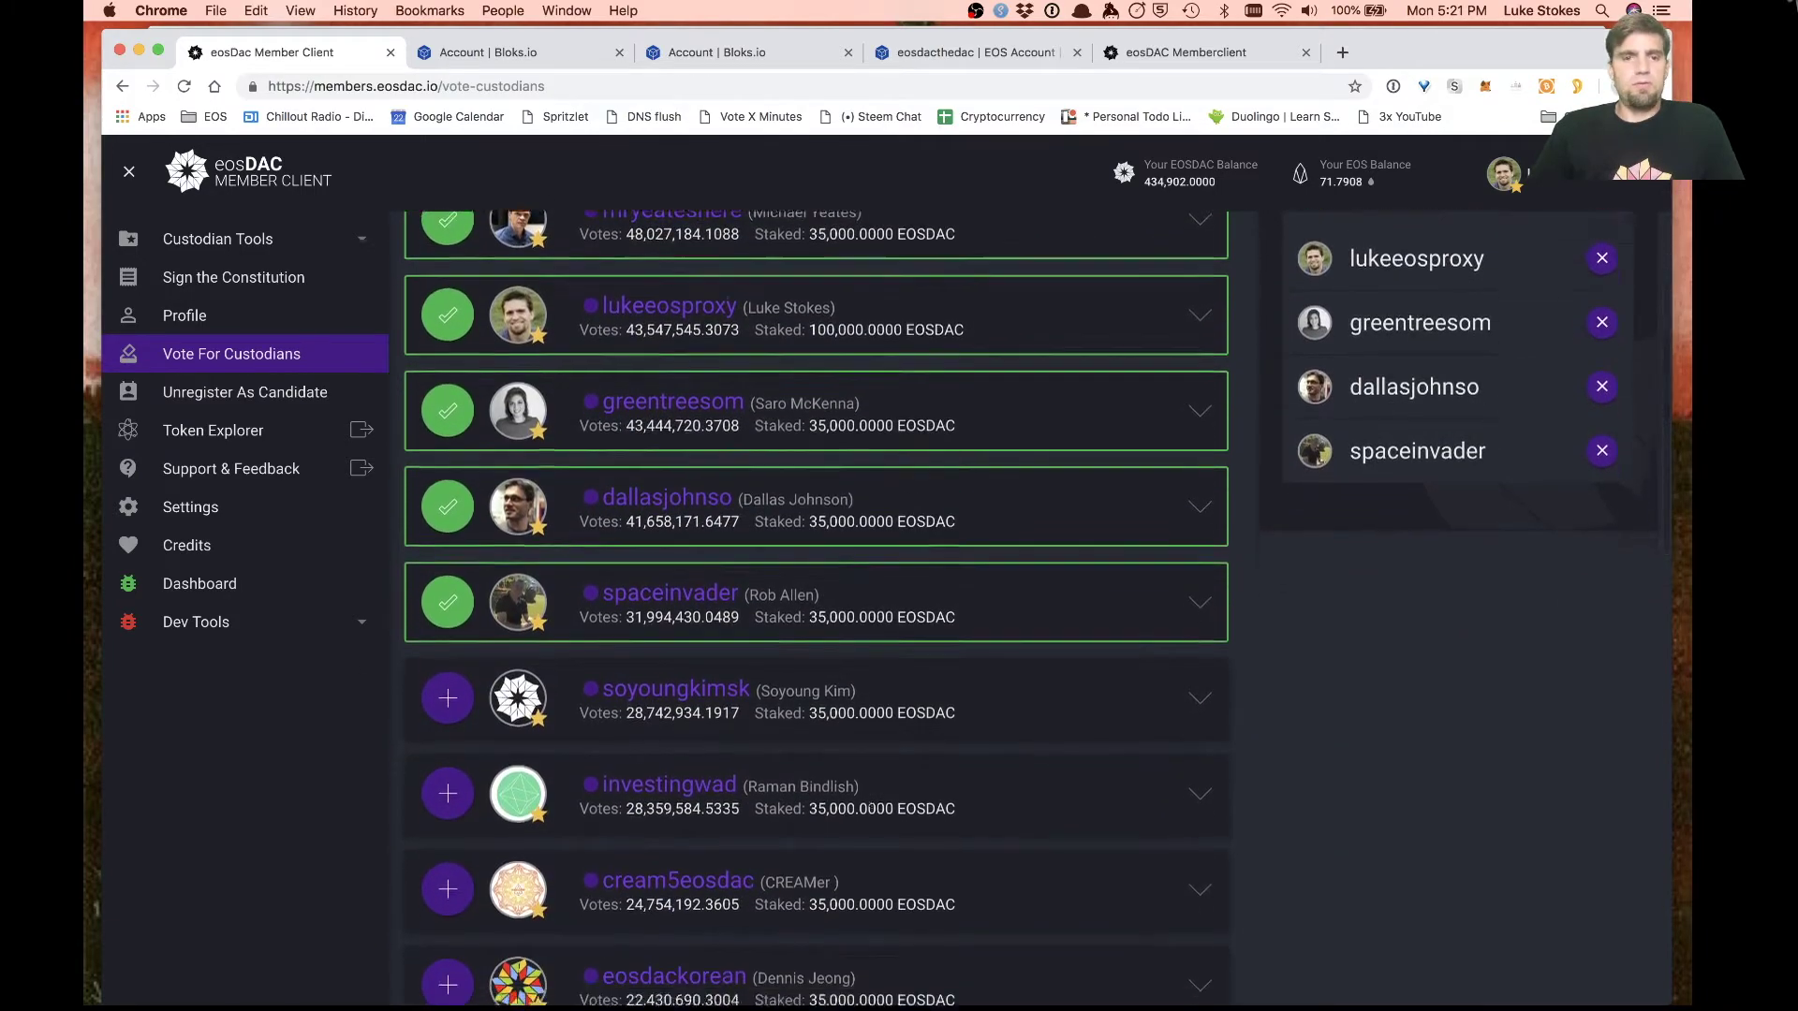
pyautogui.scroll(-10, 871, 807)
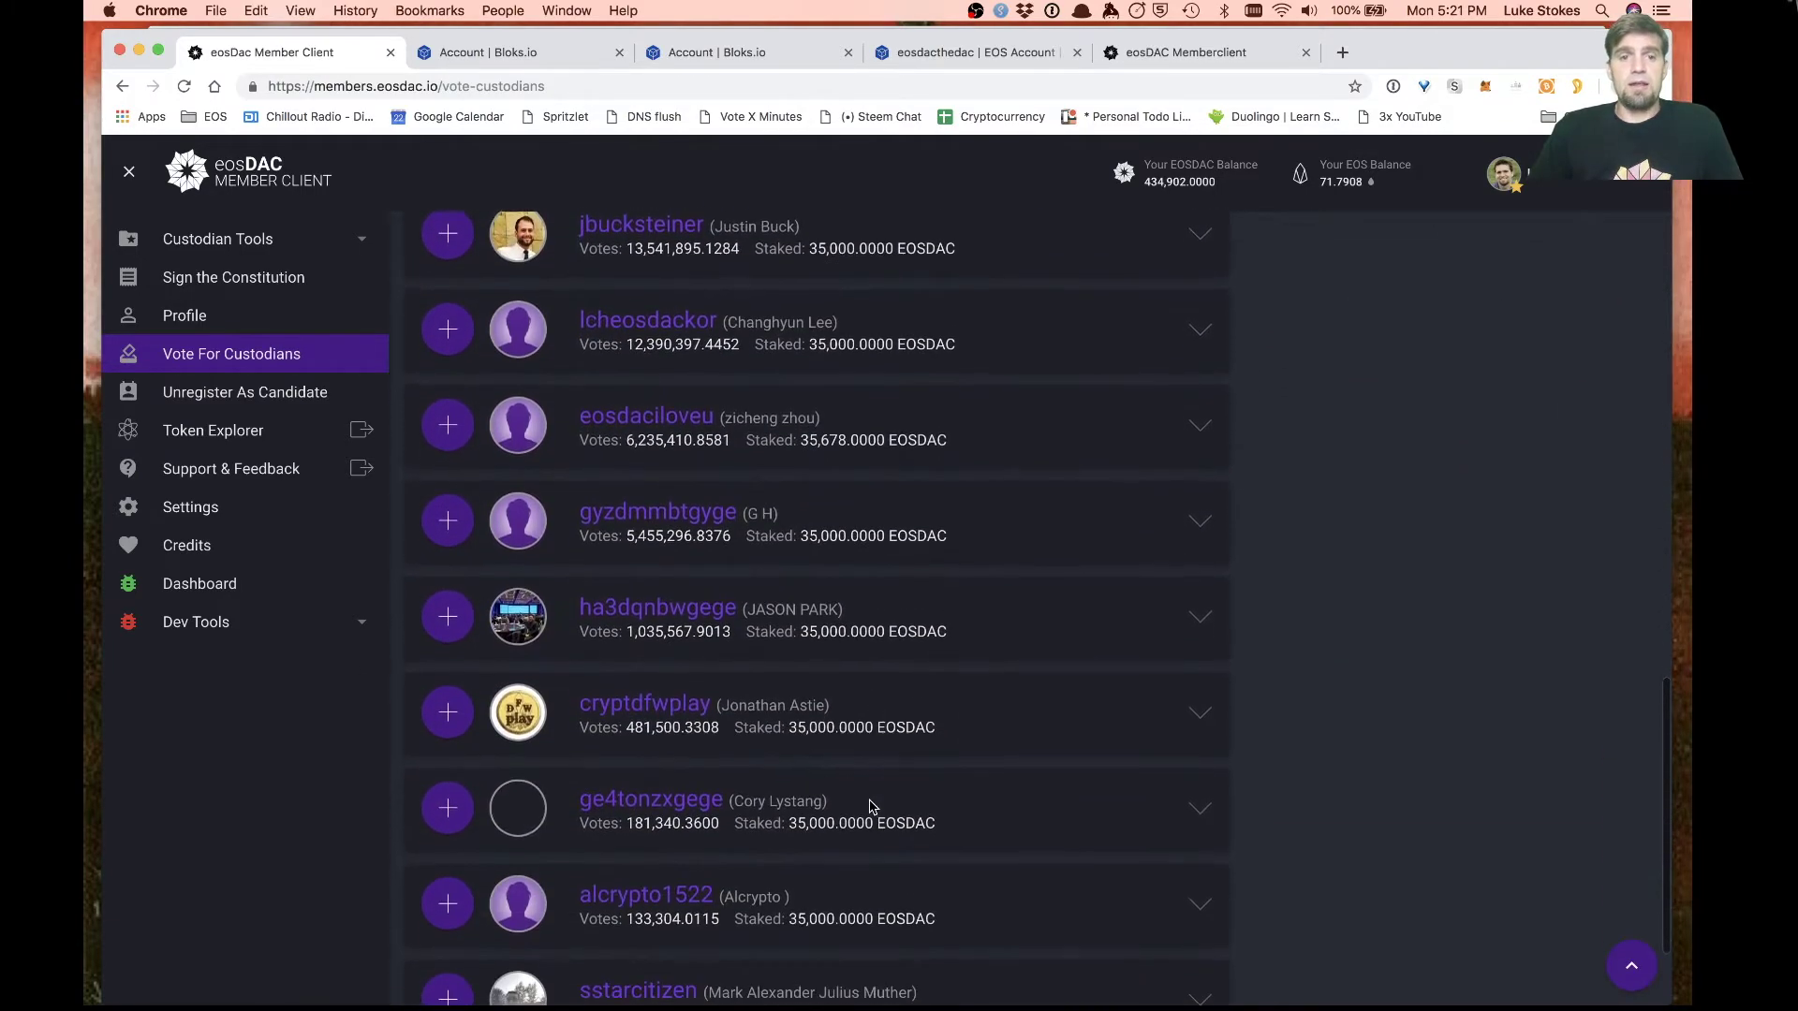
pyautogui.scroll(6, 871, 807)
pyautogui.scroll(3, 871, 807)
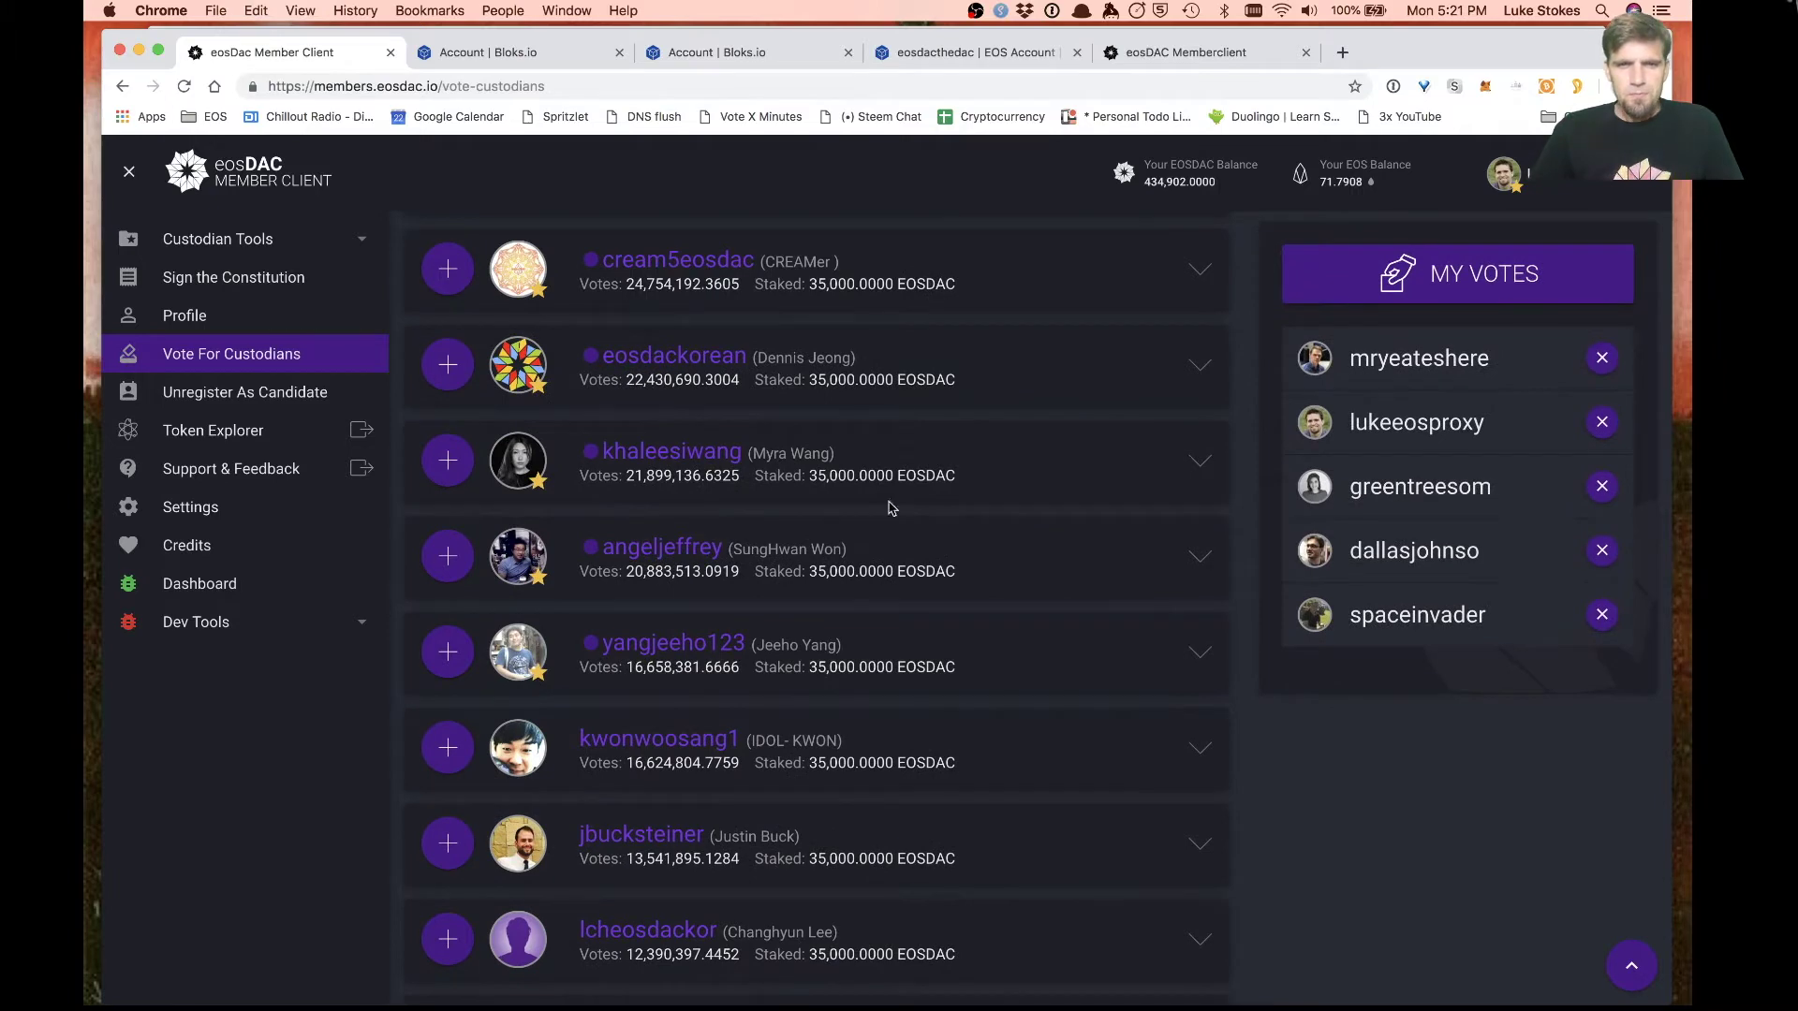
pyautogui.scroll(10, 899, 421)
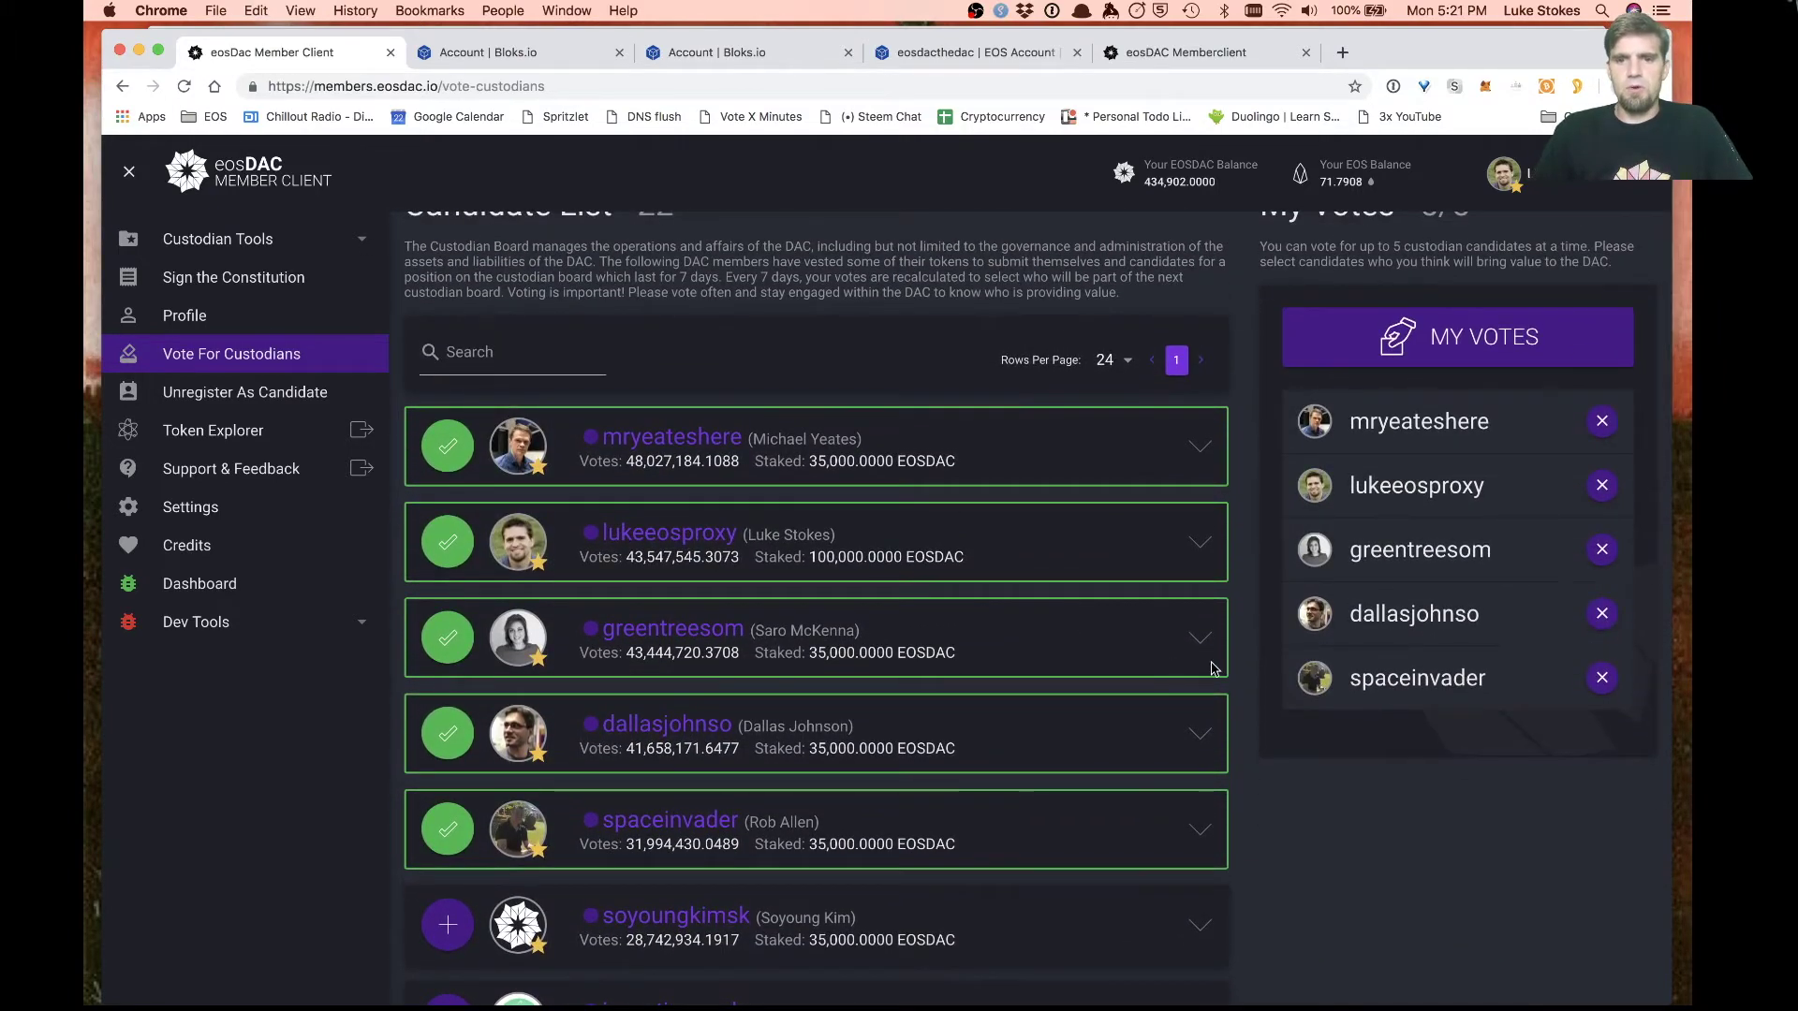
pyautogui.scroll(-3, 1212, 697)
pyautogui.scroll(-5, 1213, 698)
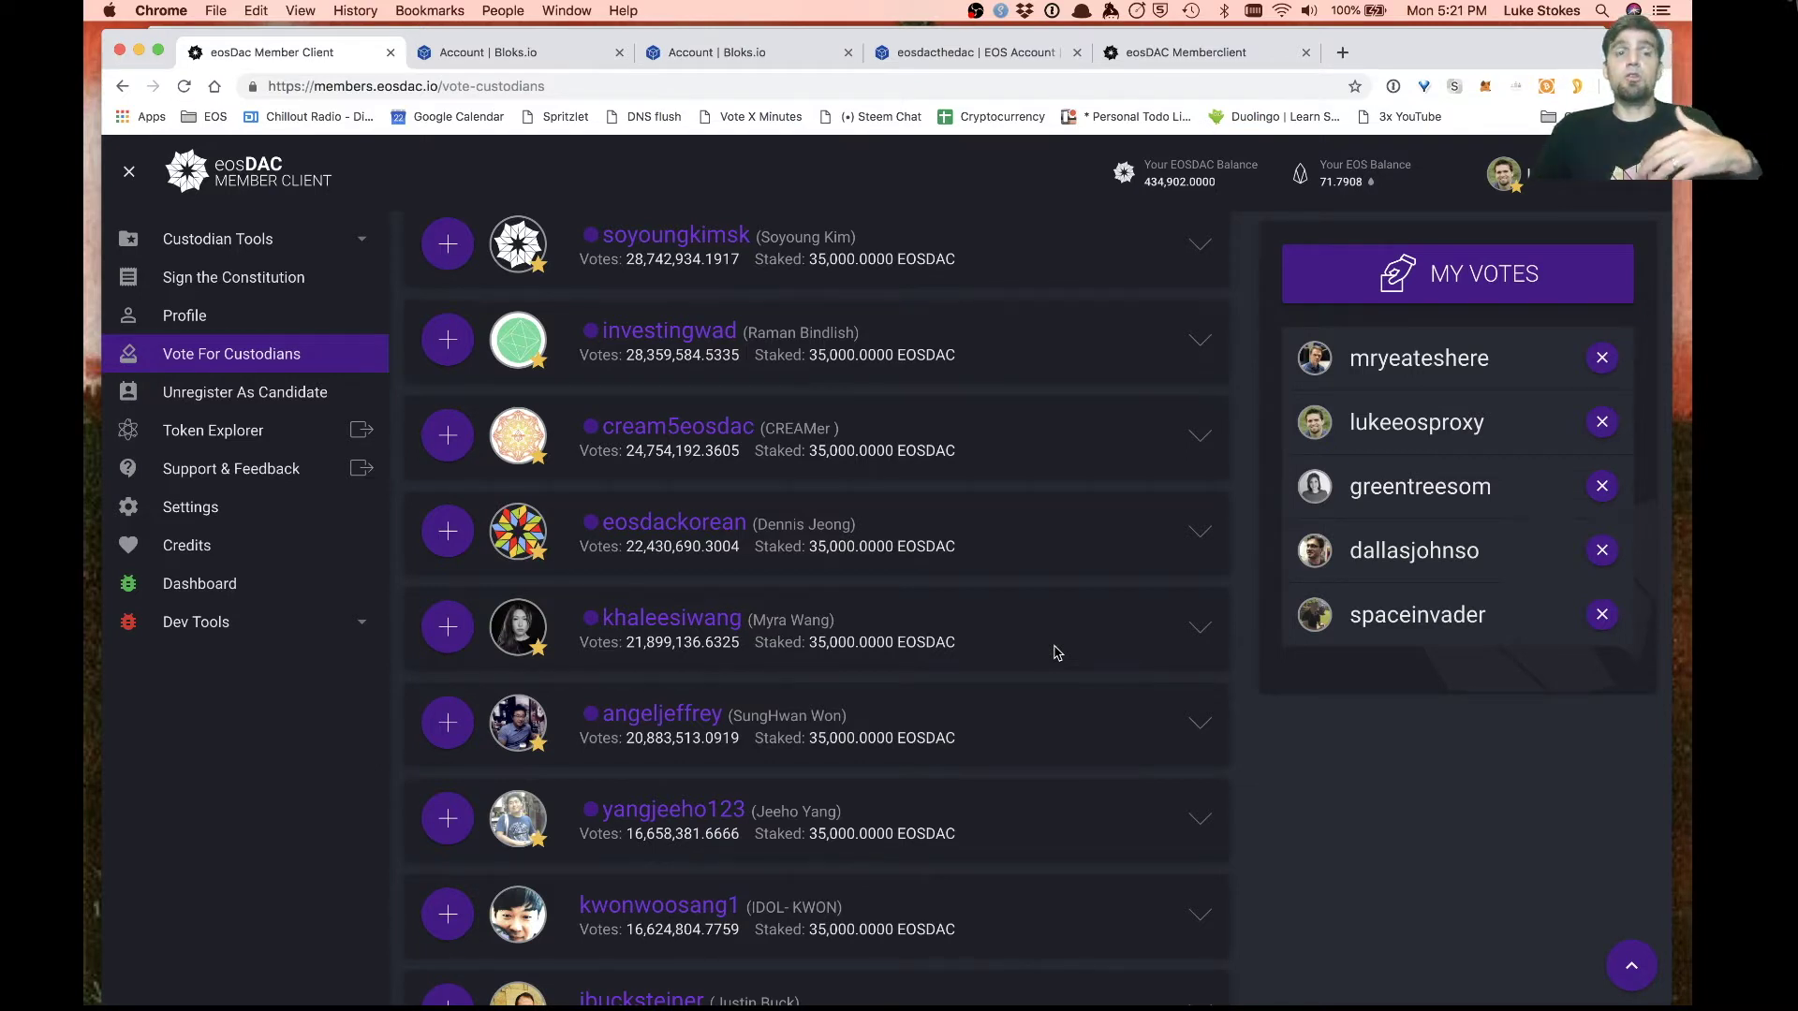
pyautogui.scroll(10, 1056, 653)
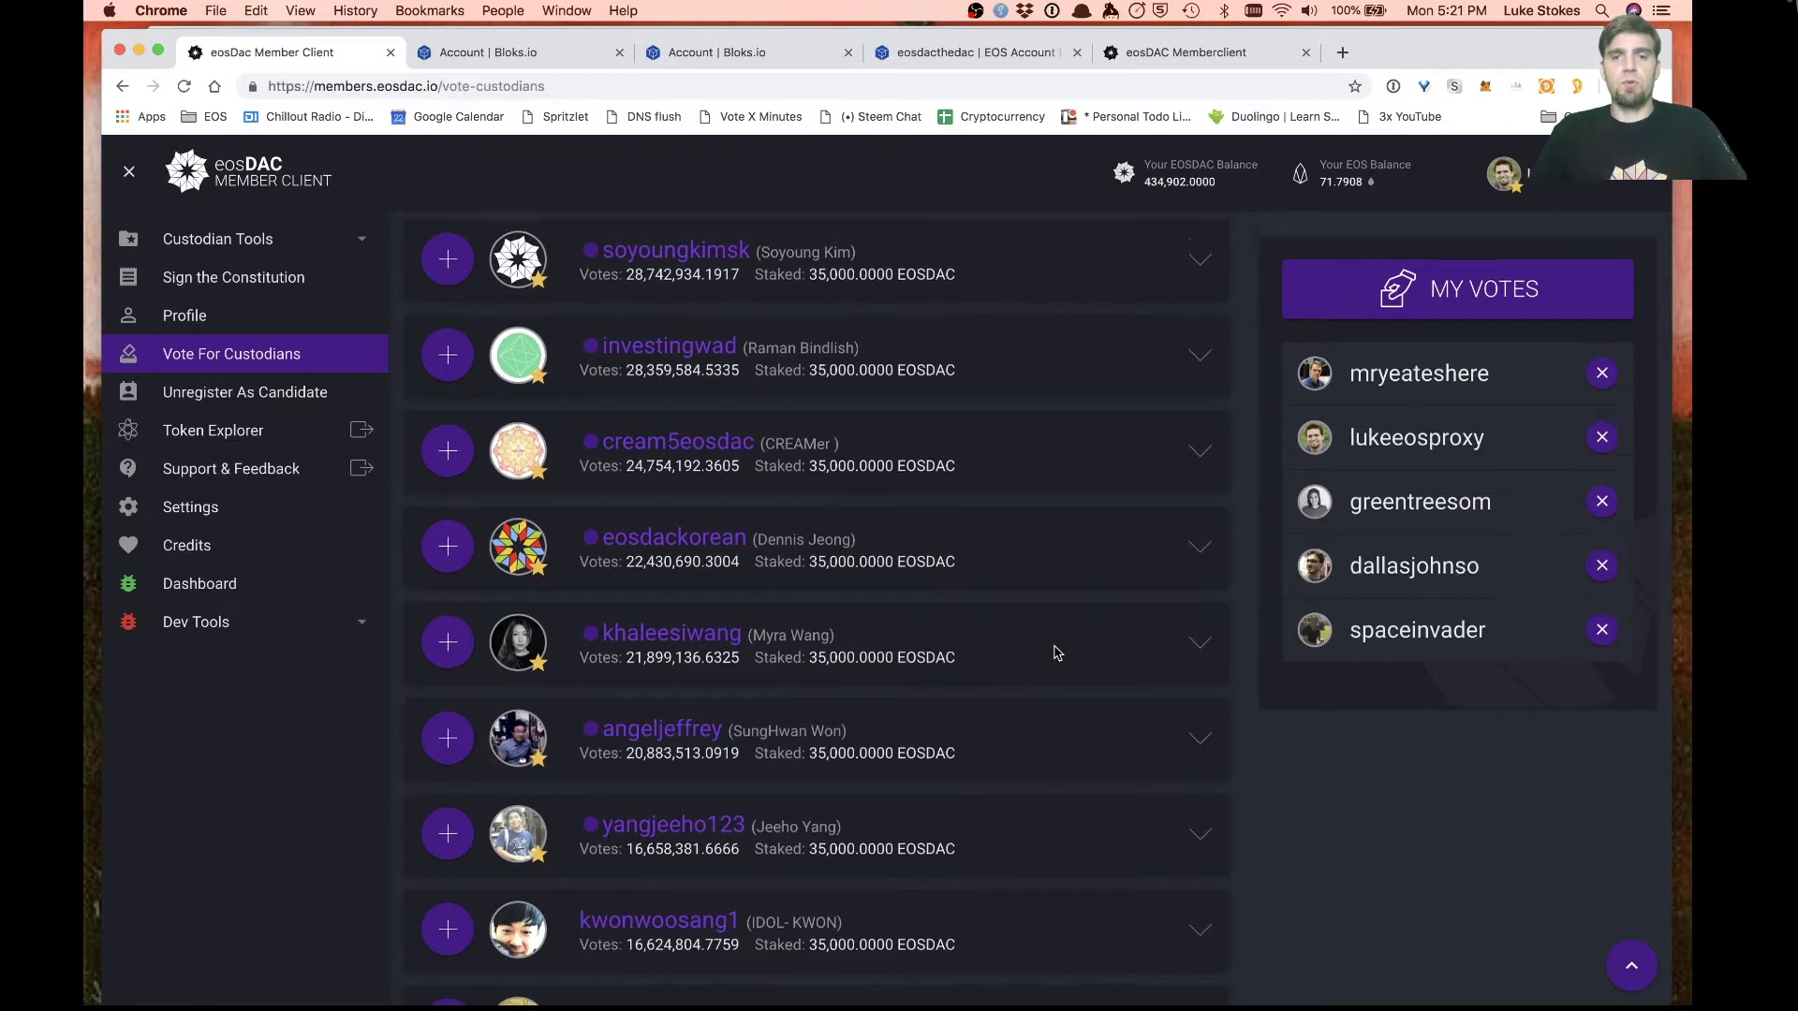
pyautogui.scroll(2, 1057, 653)
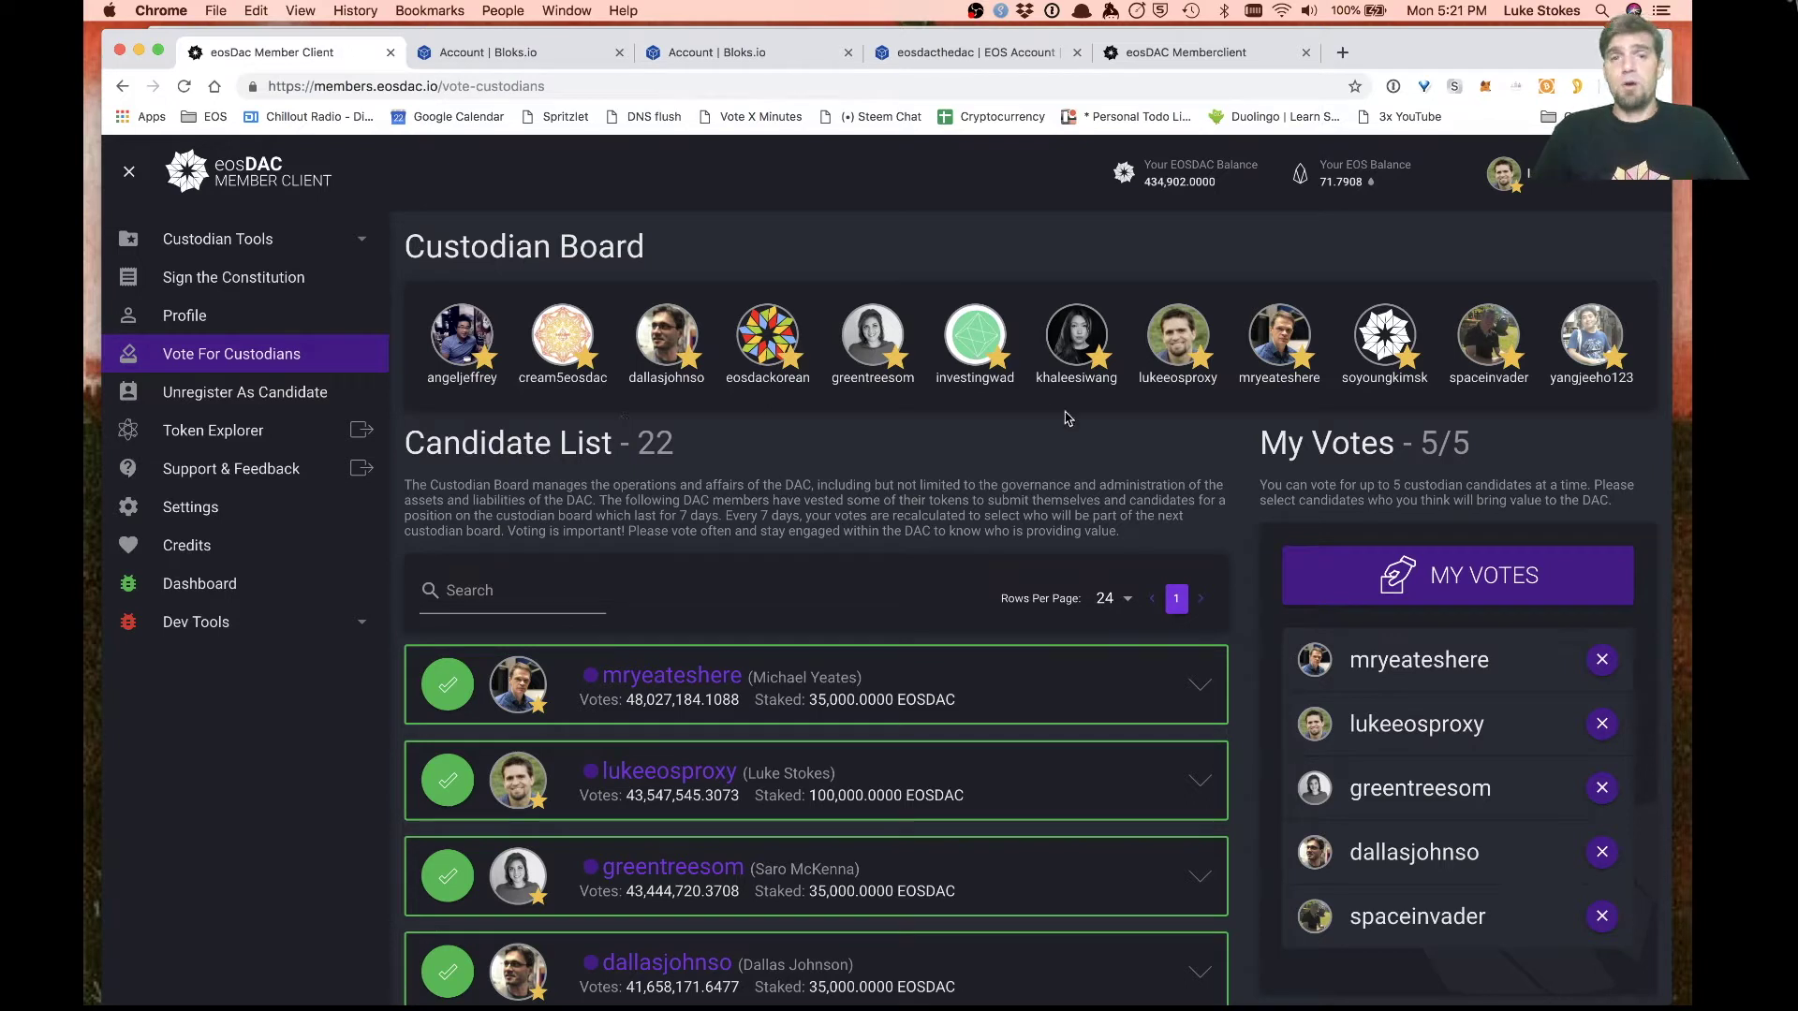
pyautogui.scroll(-2, 842, 459)
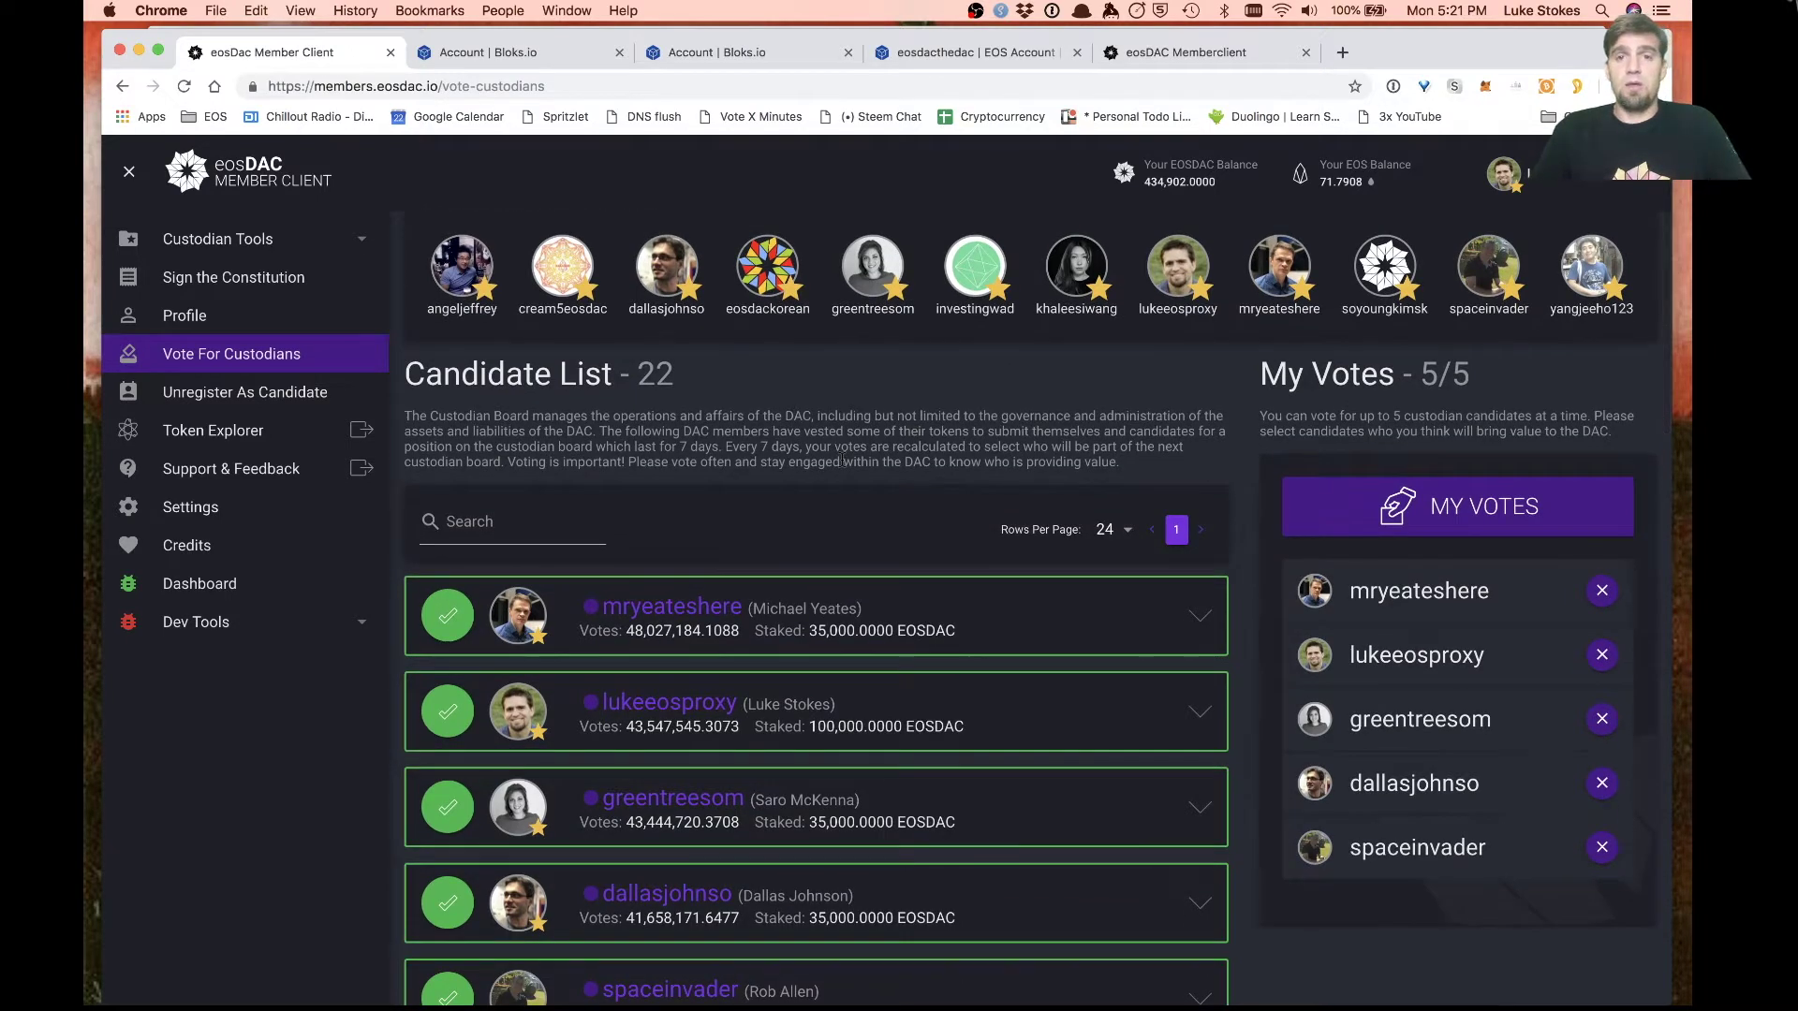
pyautogui.scroll(2, 965, 431)
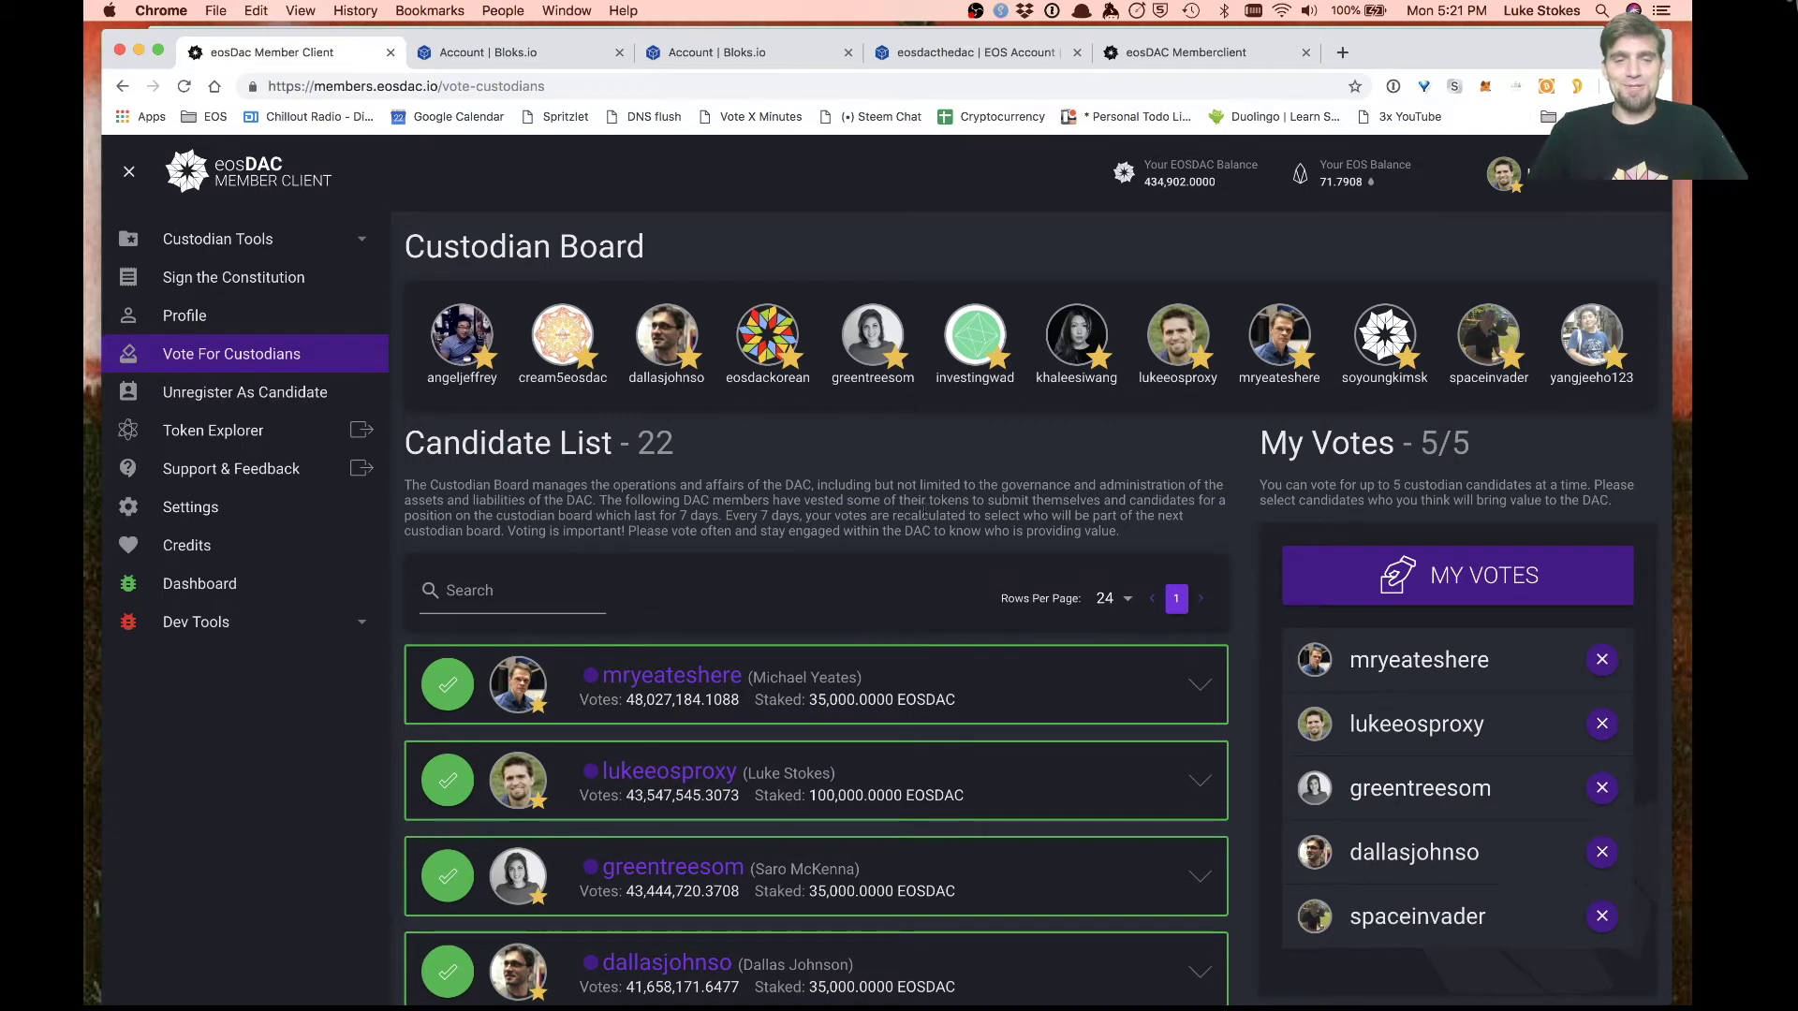
pyautogui.scroll(-10, 1056, 703)
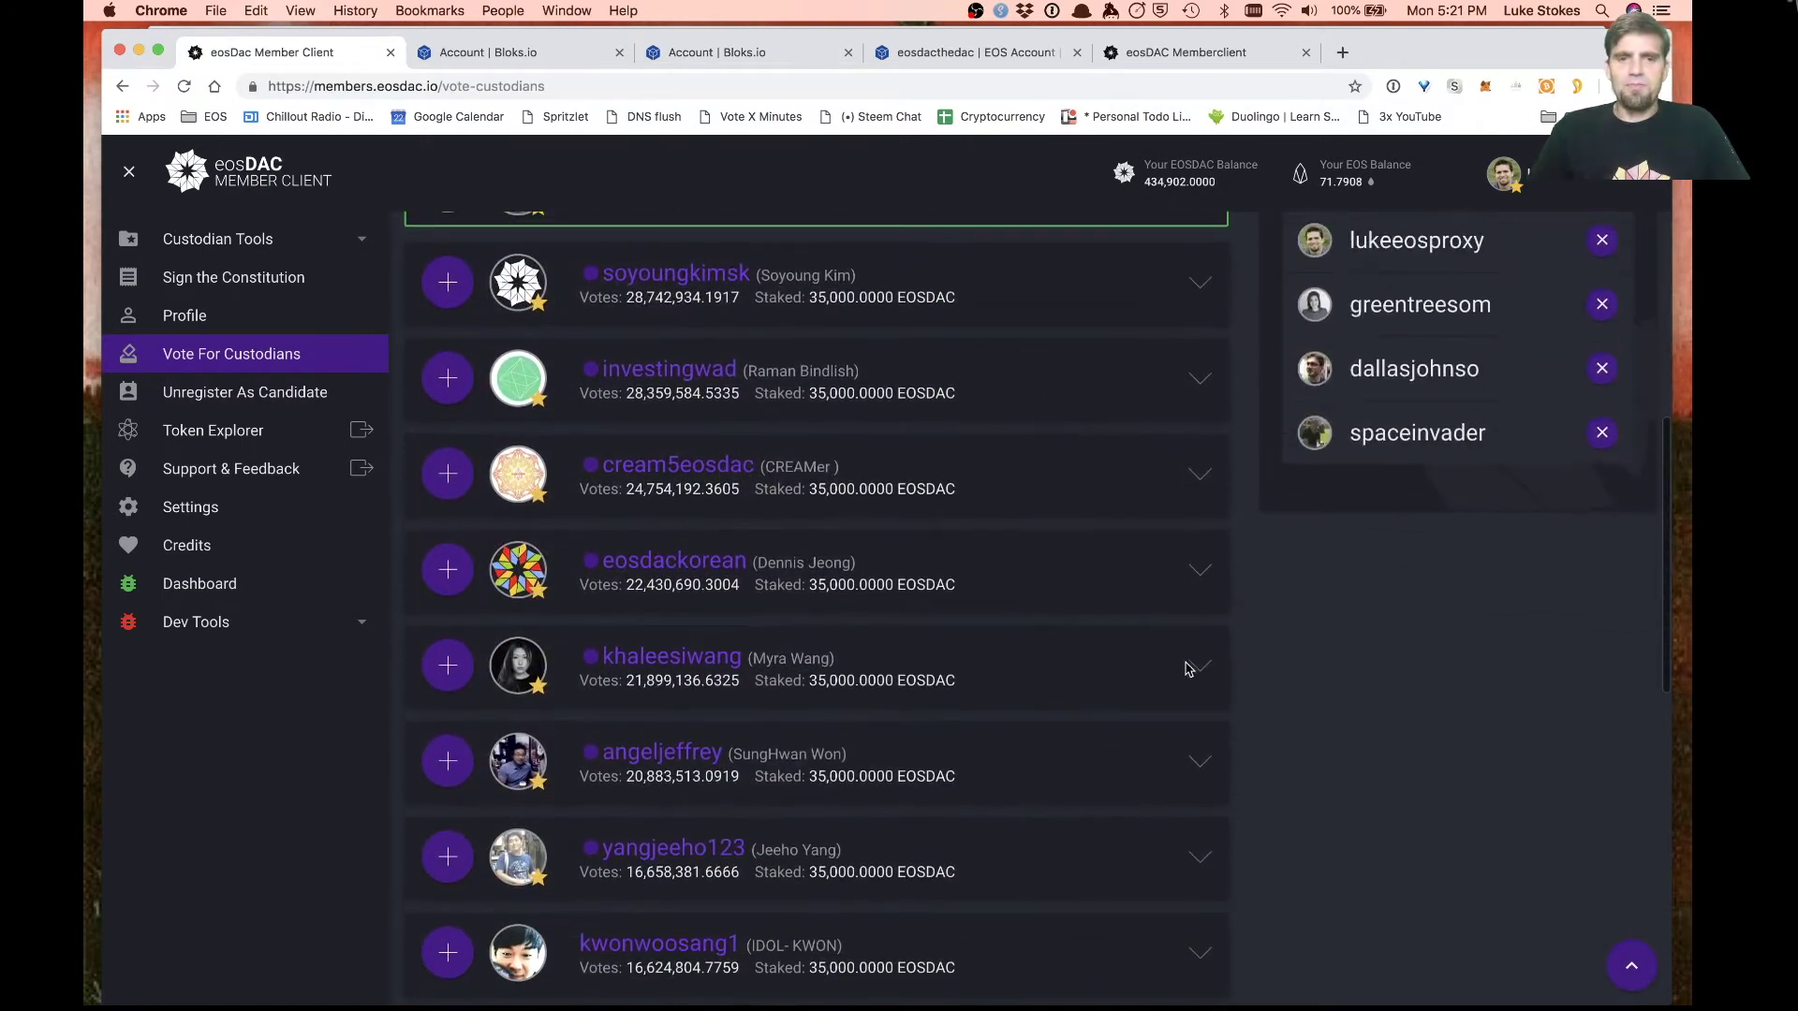
pyautogui.click(1199, 667)
pyautogui.scroll(-5, 1037, 737)
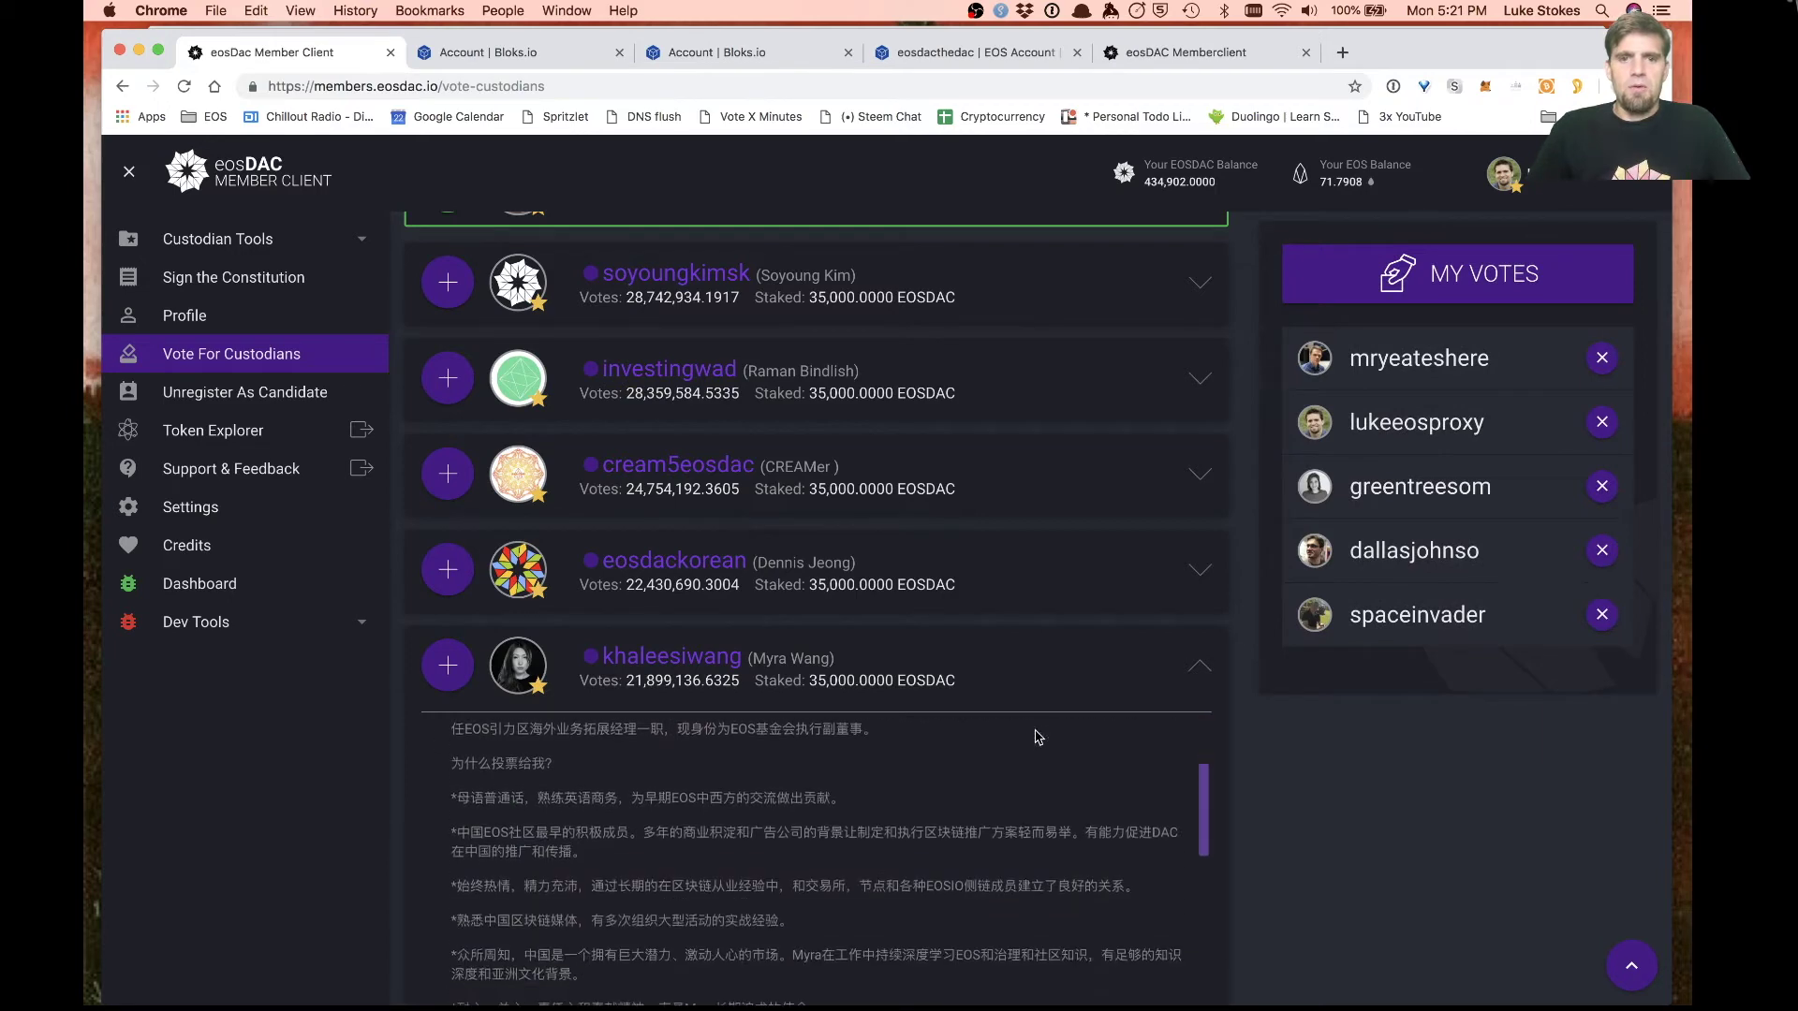
pyautogui.scroll(-3, 1227, 791)
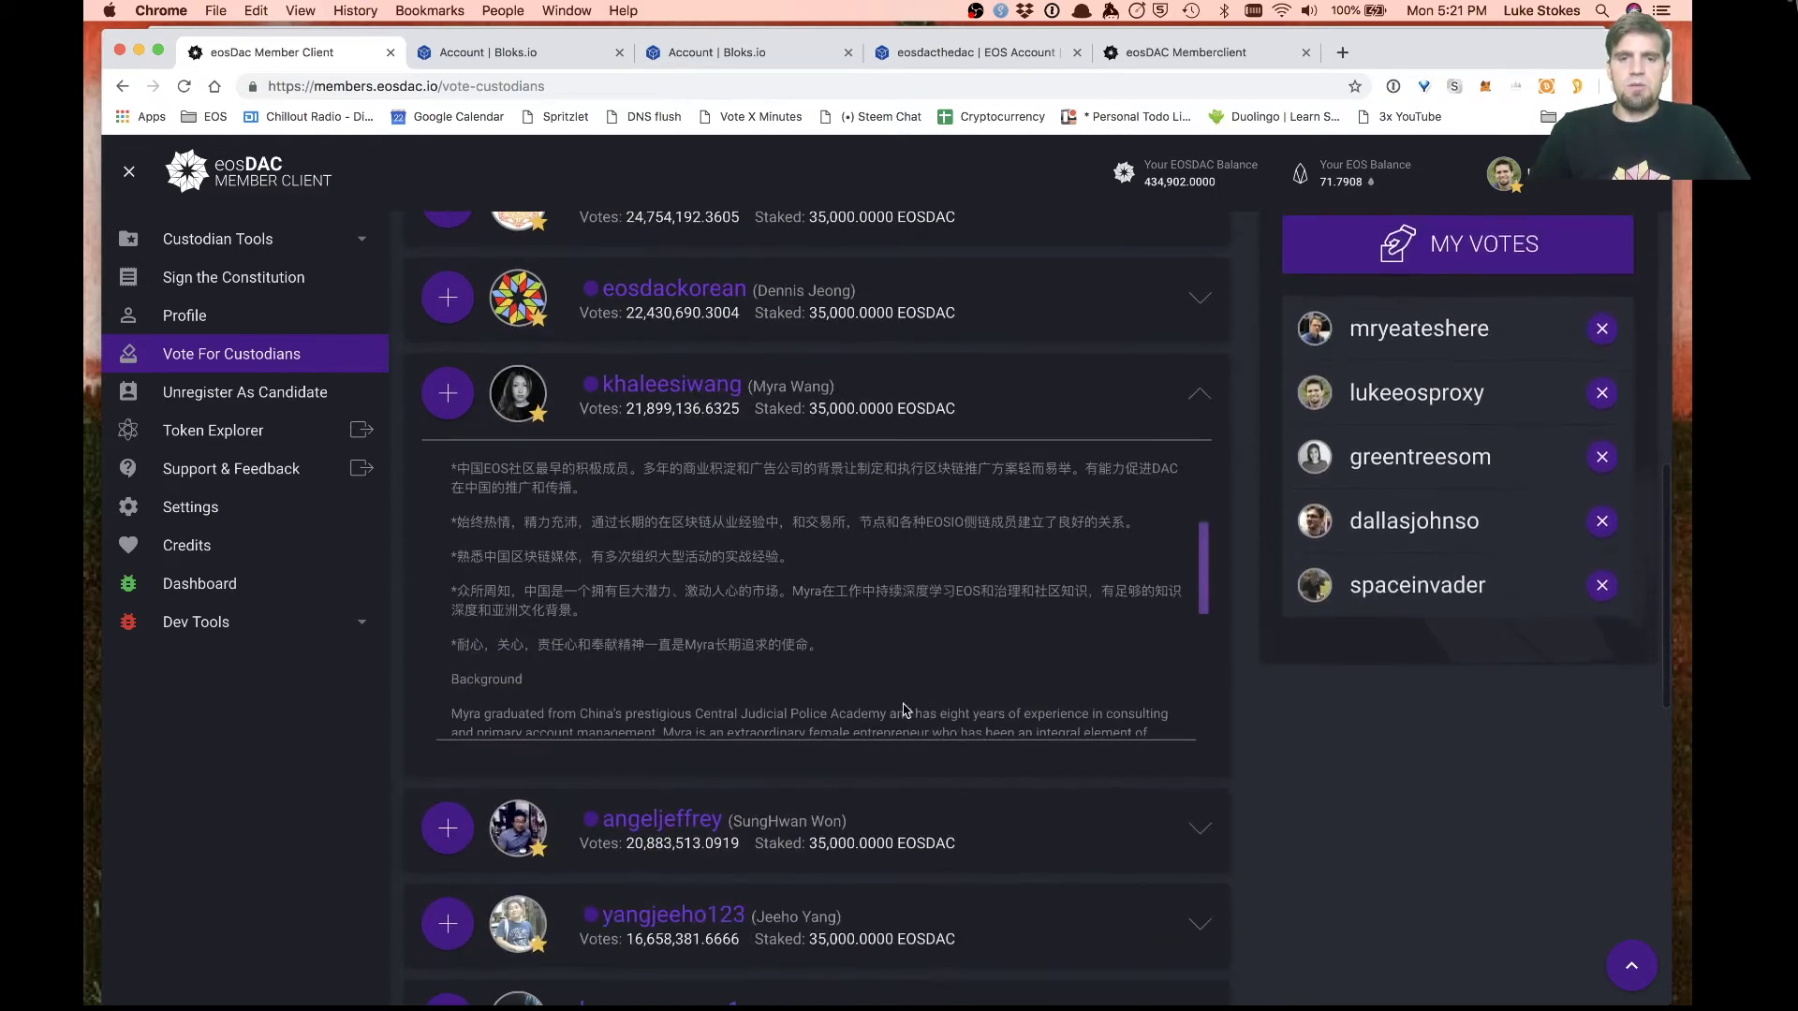
pyautogui.scroll(-5, 891, 704)
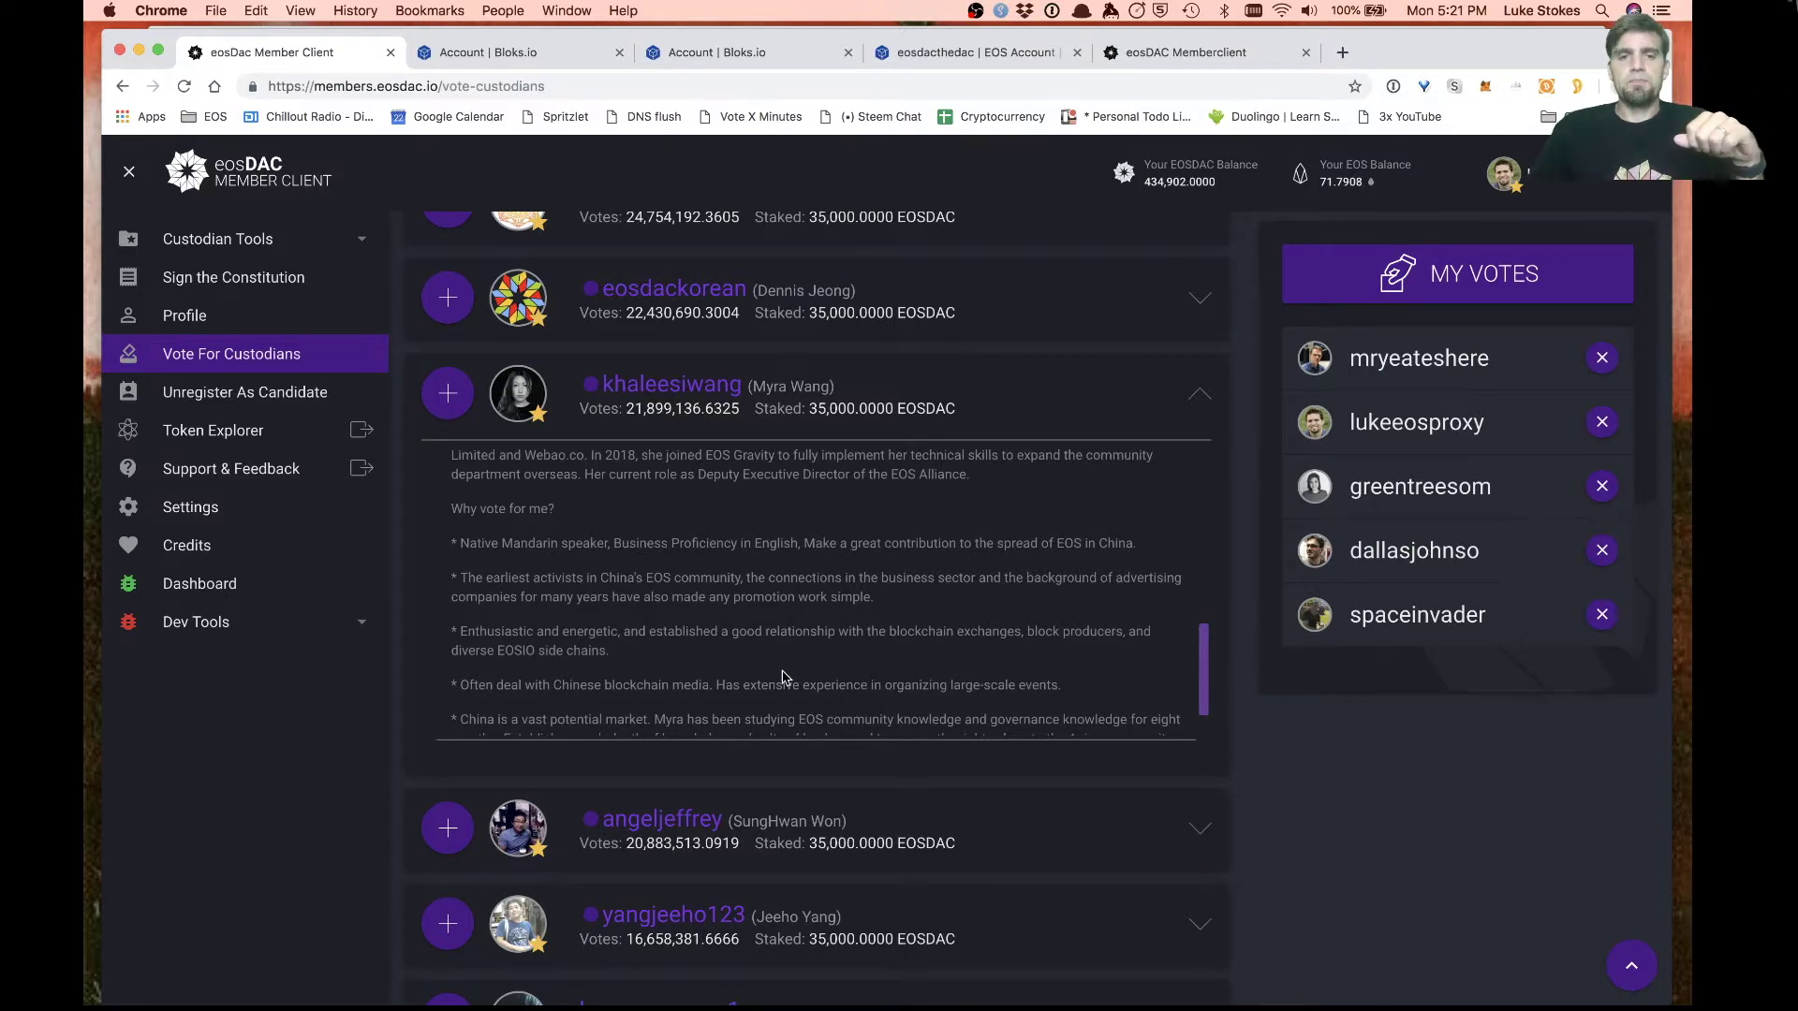
pyautogui.scroll(-5, 783, 676)
pyautogui.scroll(10, 768, 511)
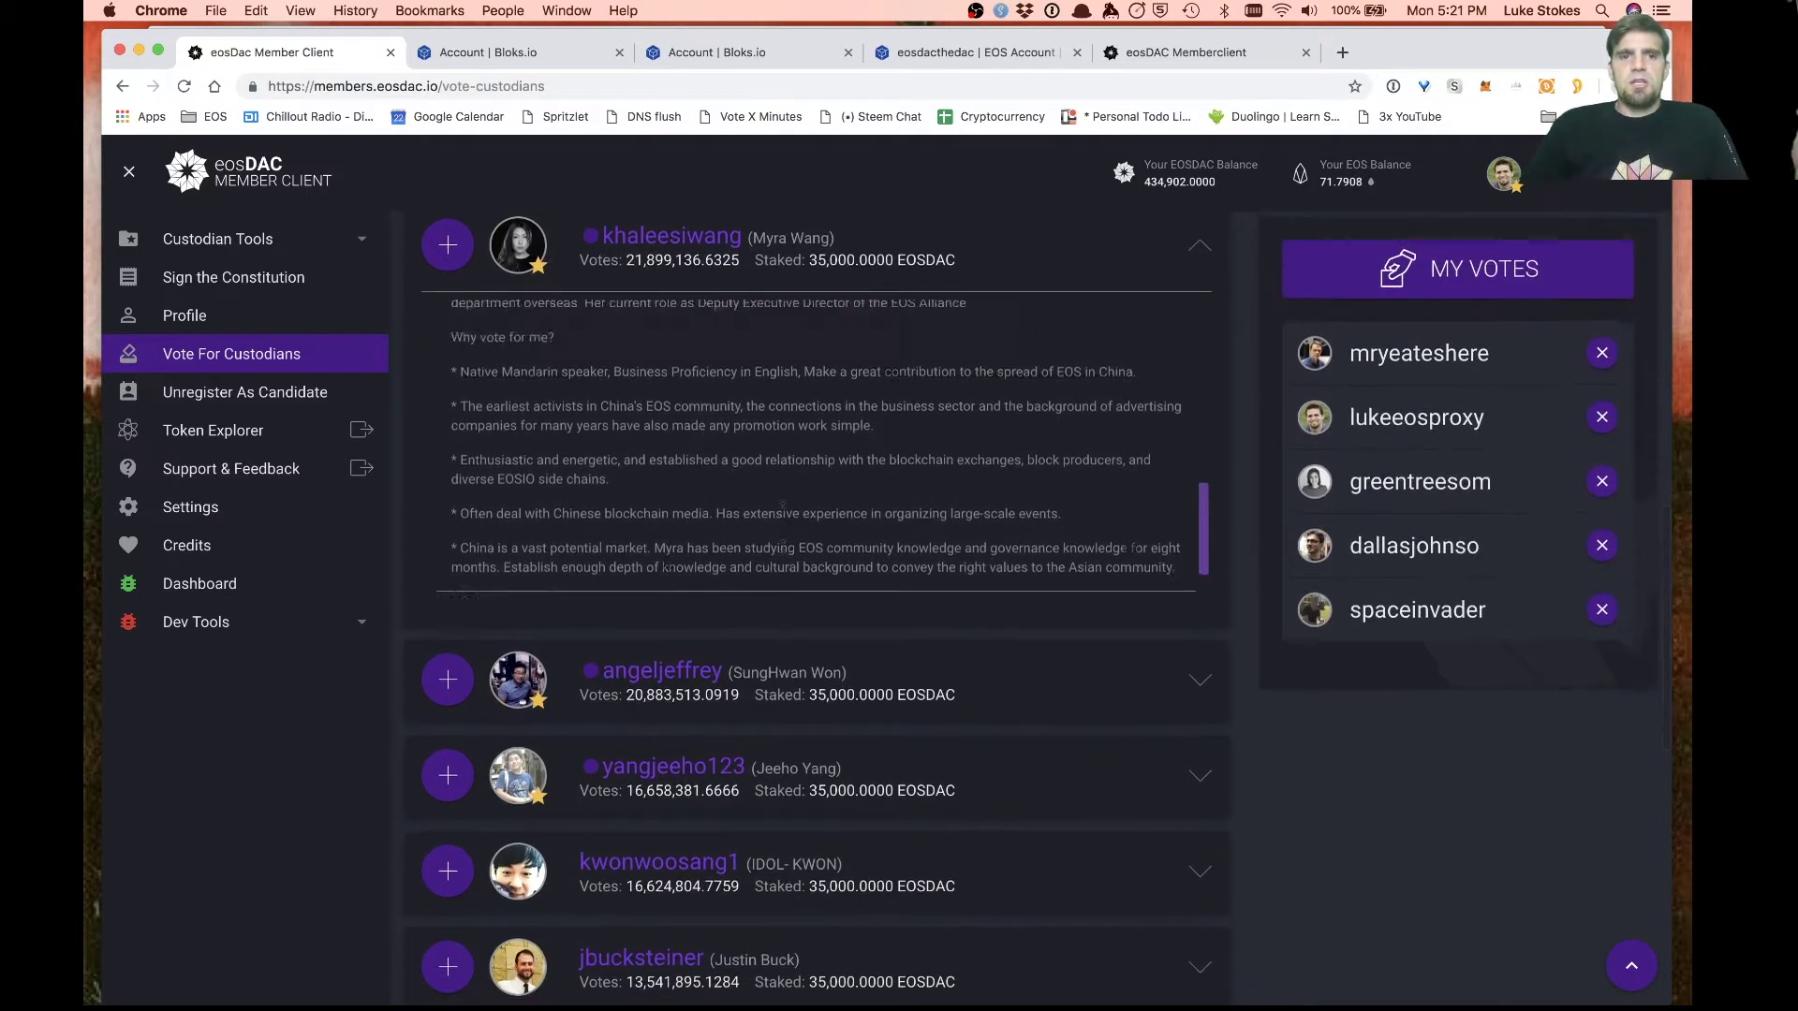
pyautogui.scroll(5, 783, 515)
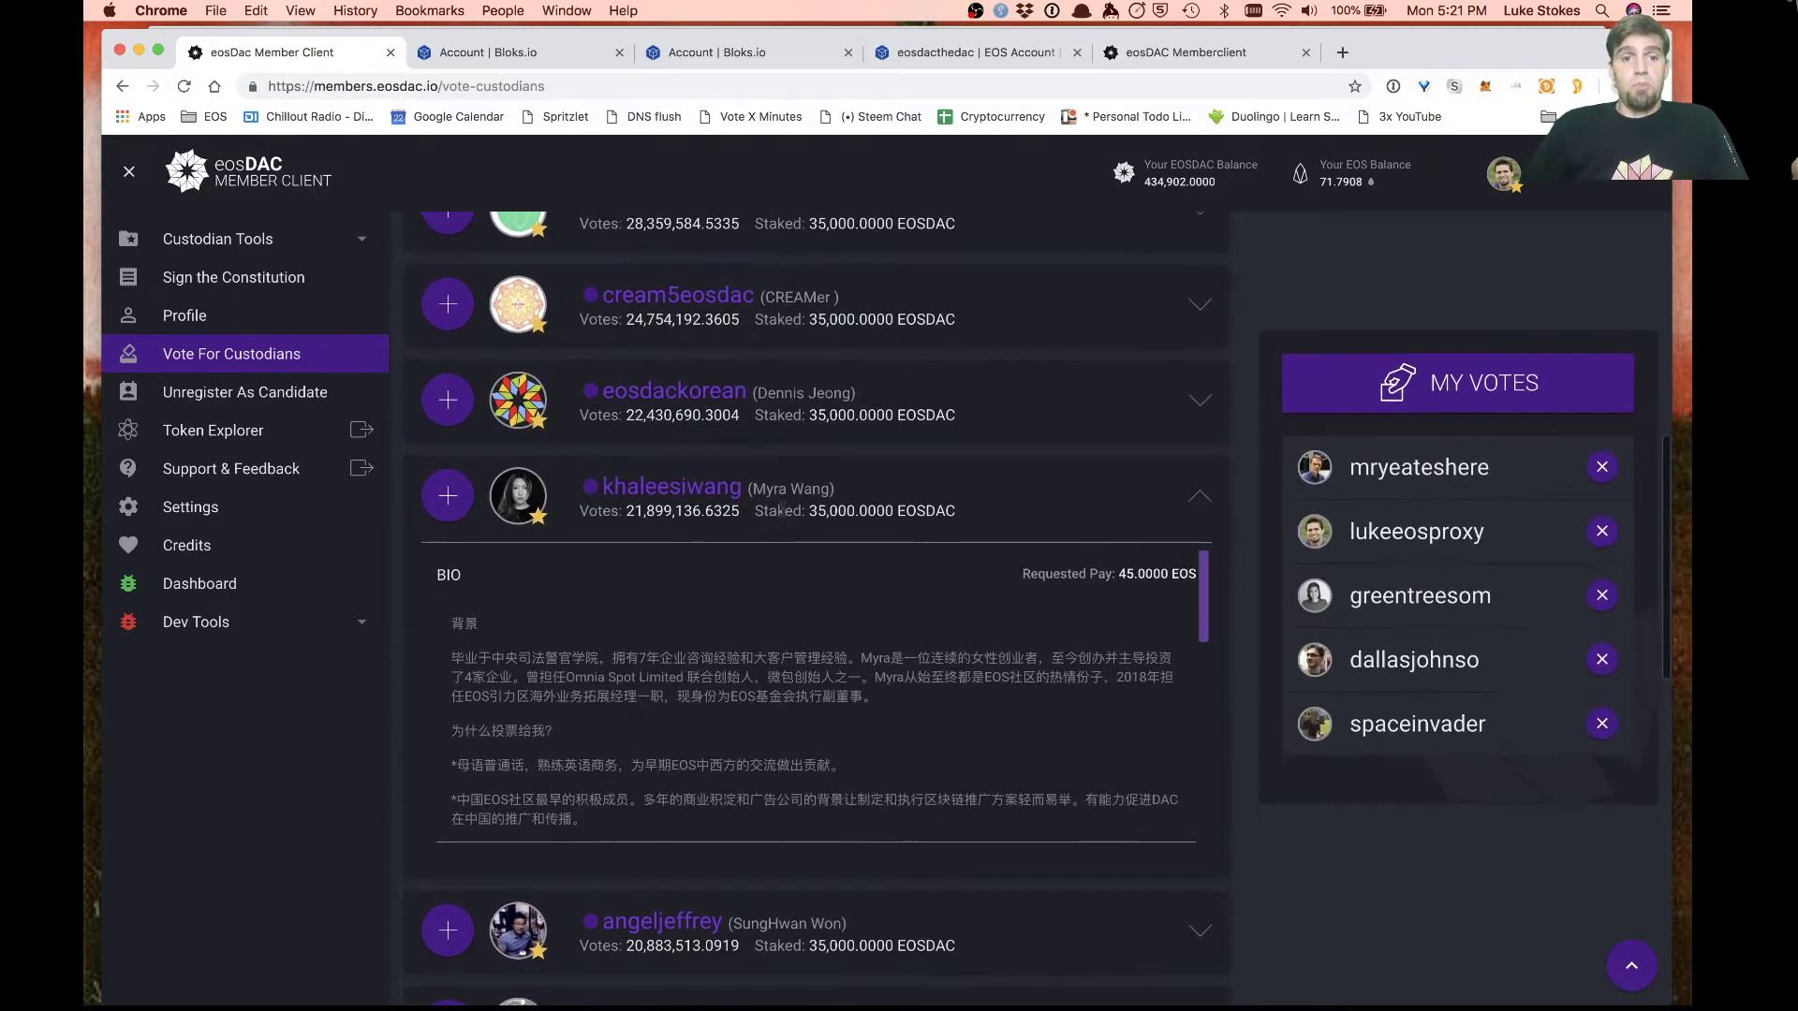
pyautogui.click(1199, 646)
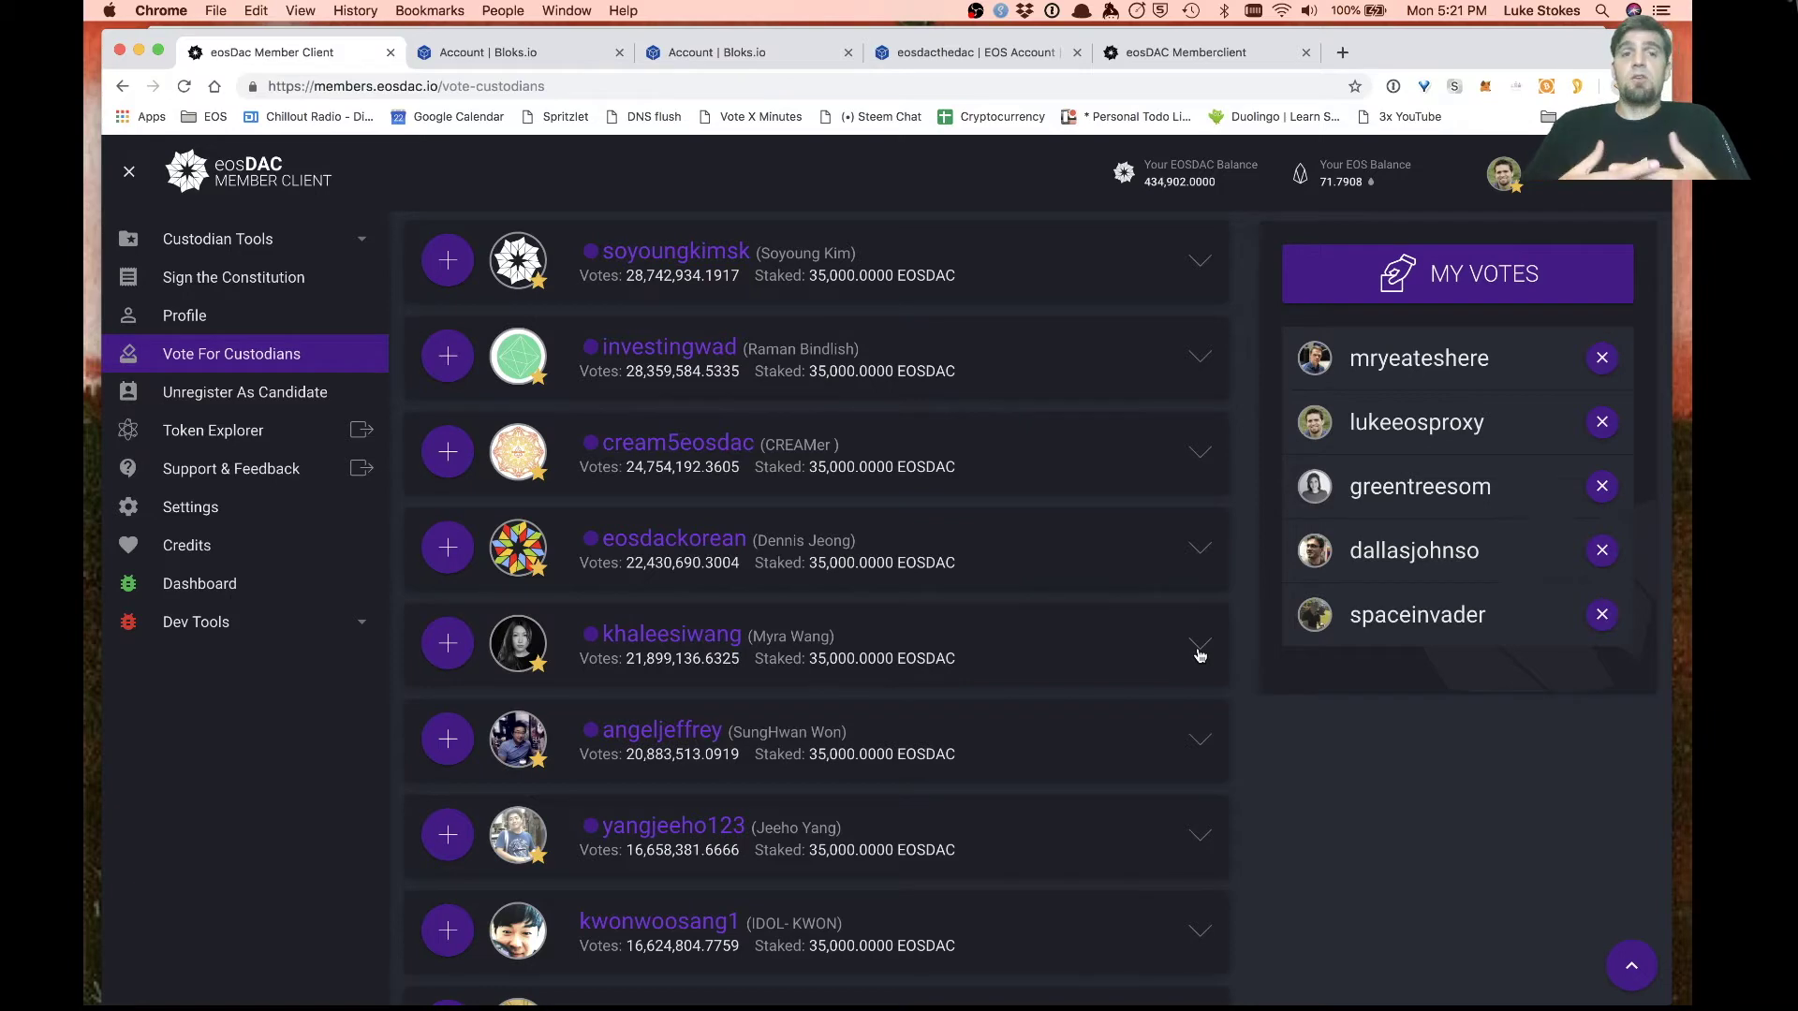
pyautogui.scroll(5, 1199, 653)
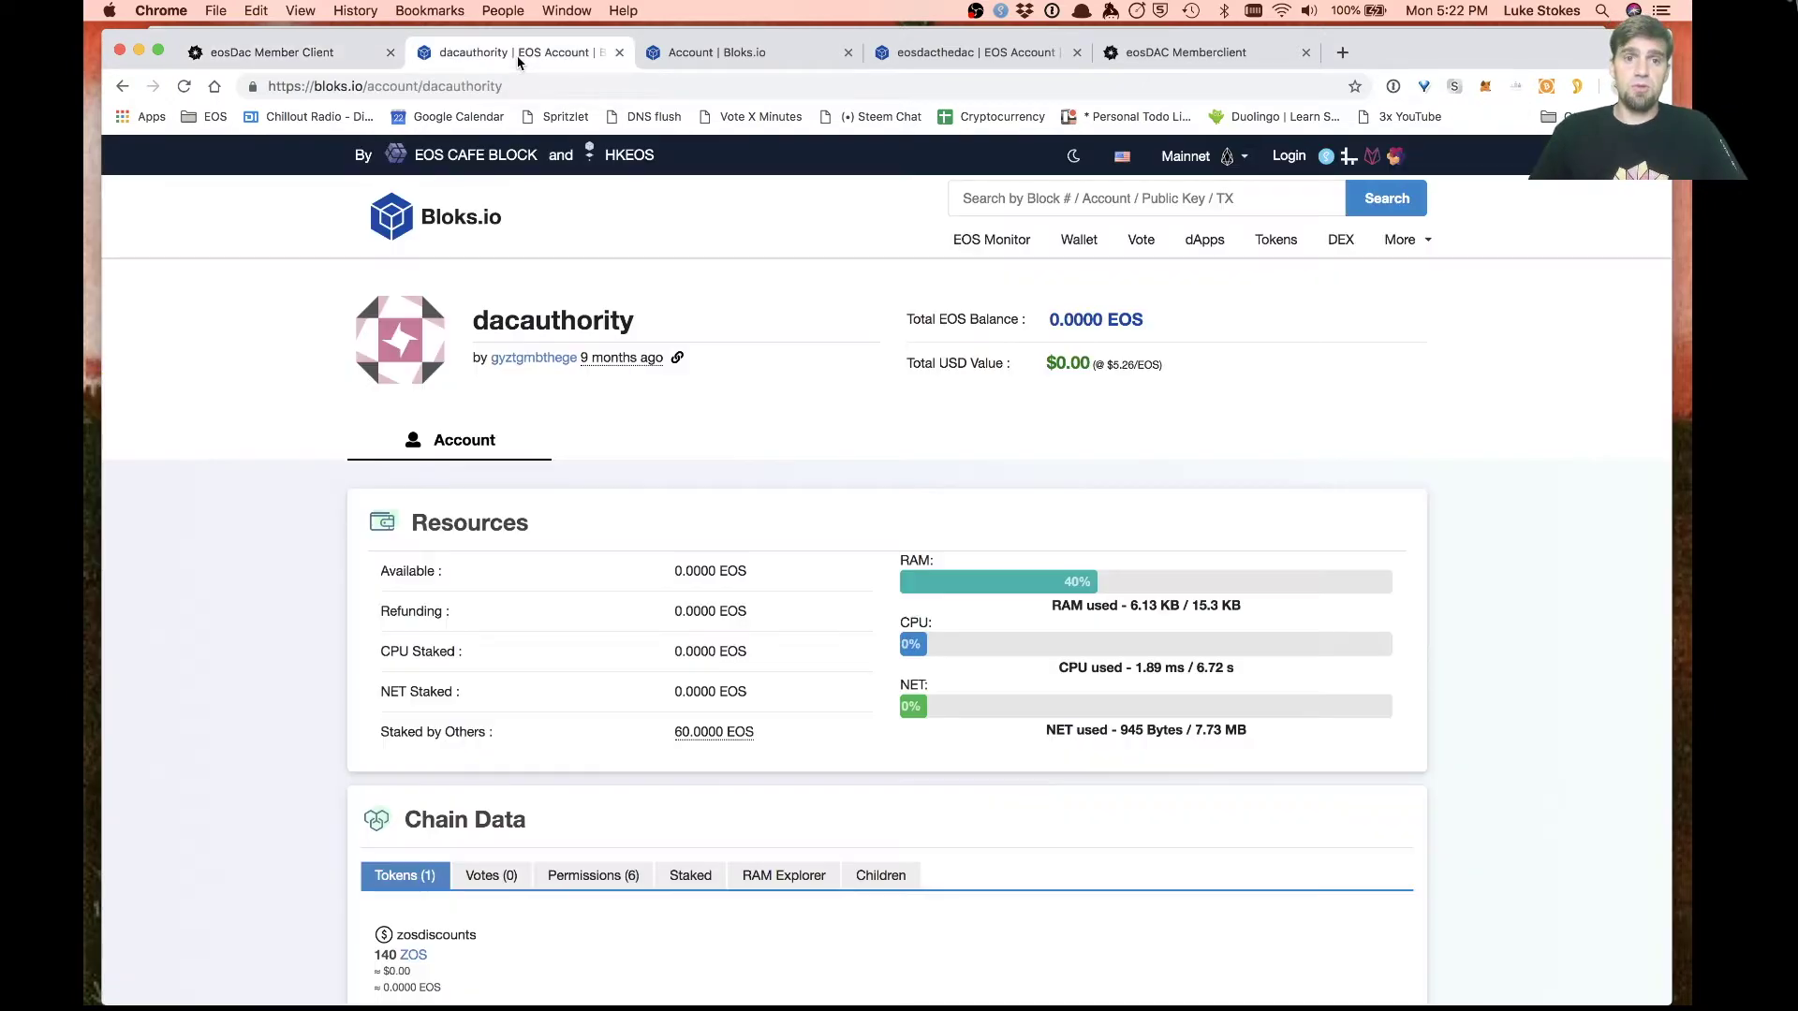
# Step: On Bloks.io, switch to the dacauthority account and list its Permissions (6)
pyautogui.click(518, 62)
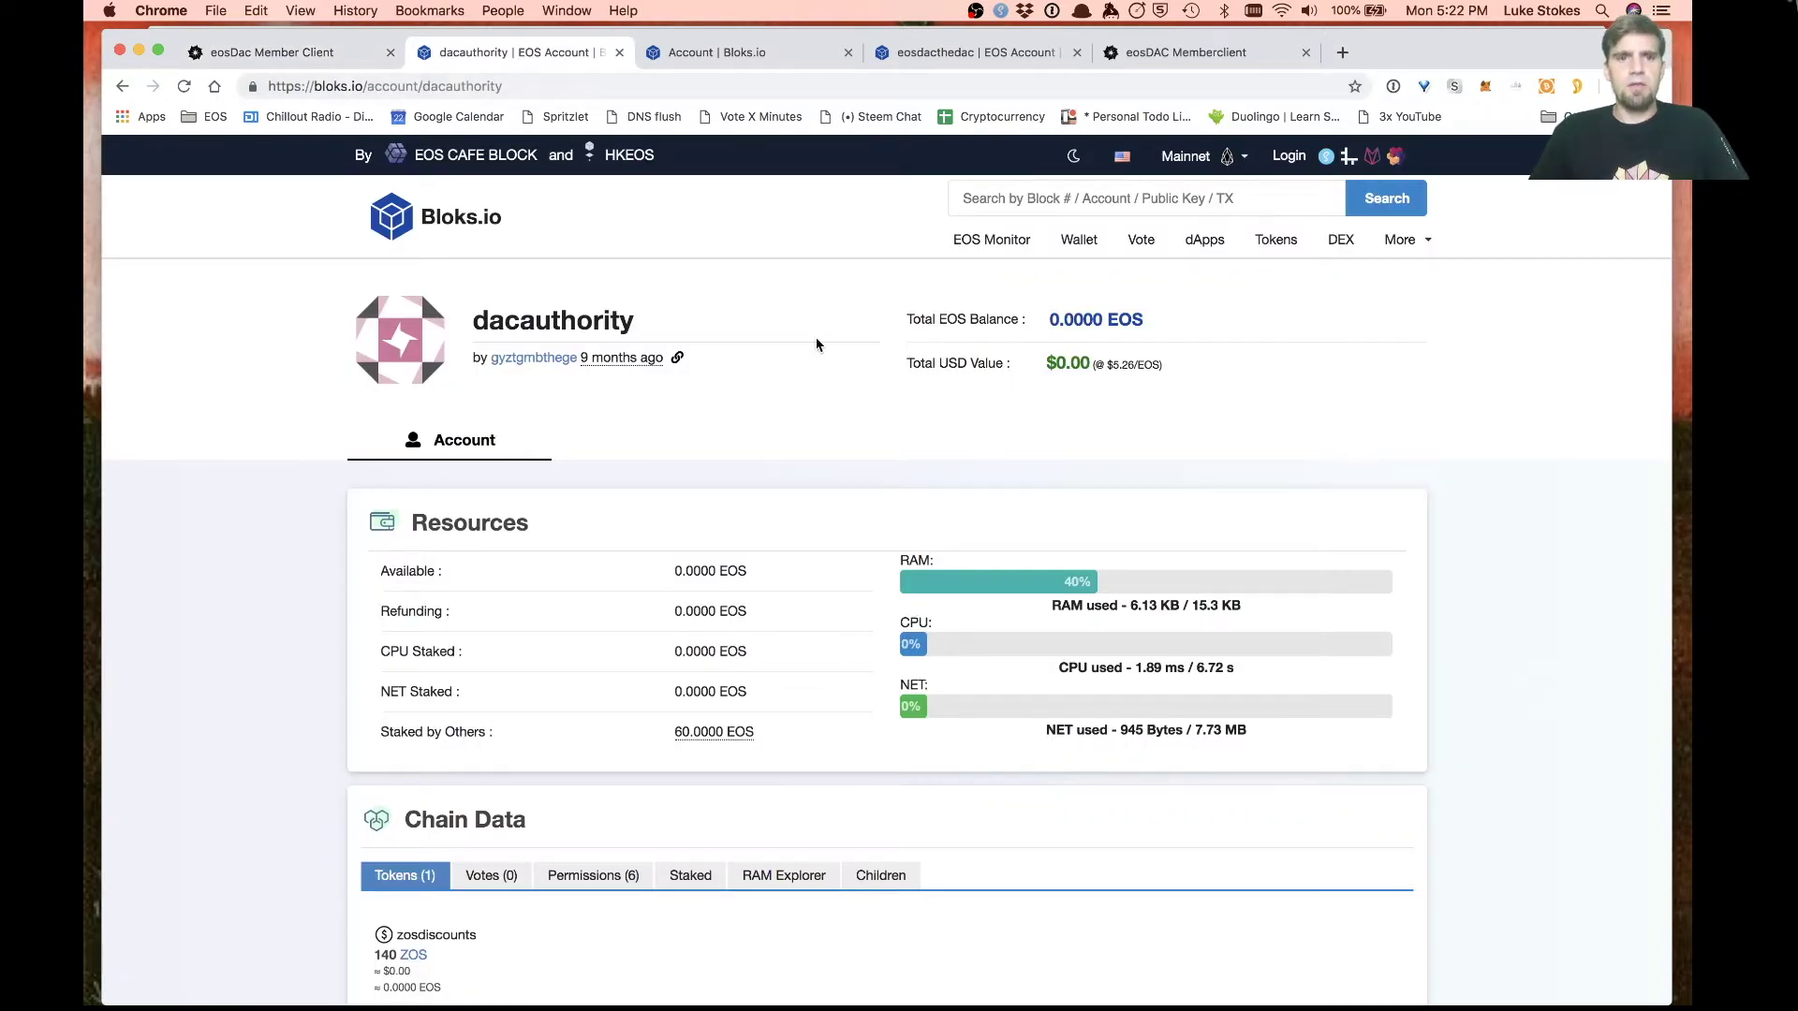
pyautogui.scroll(-5, 815, 341)
pyautogui.click(590, 655)
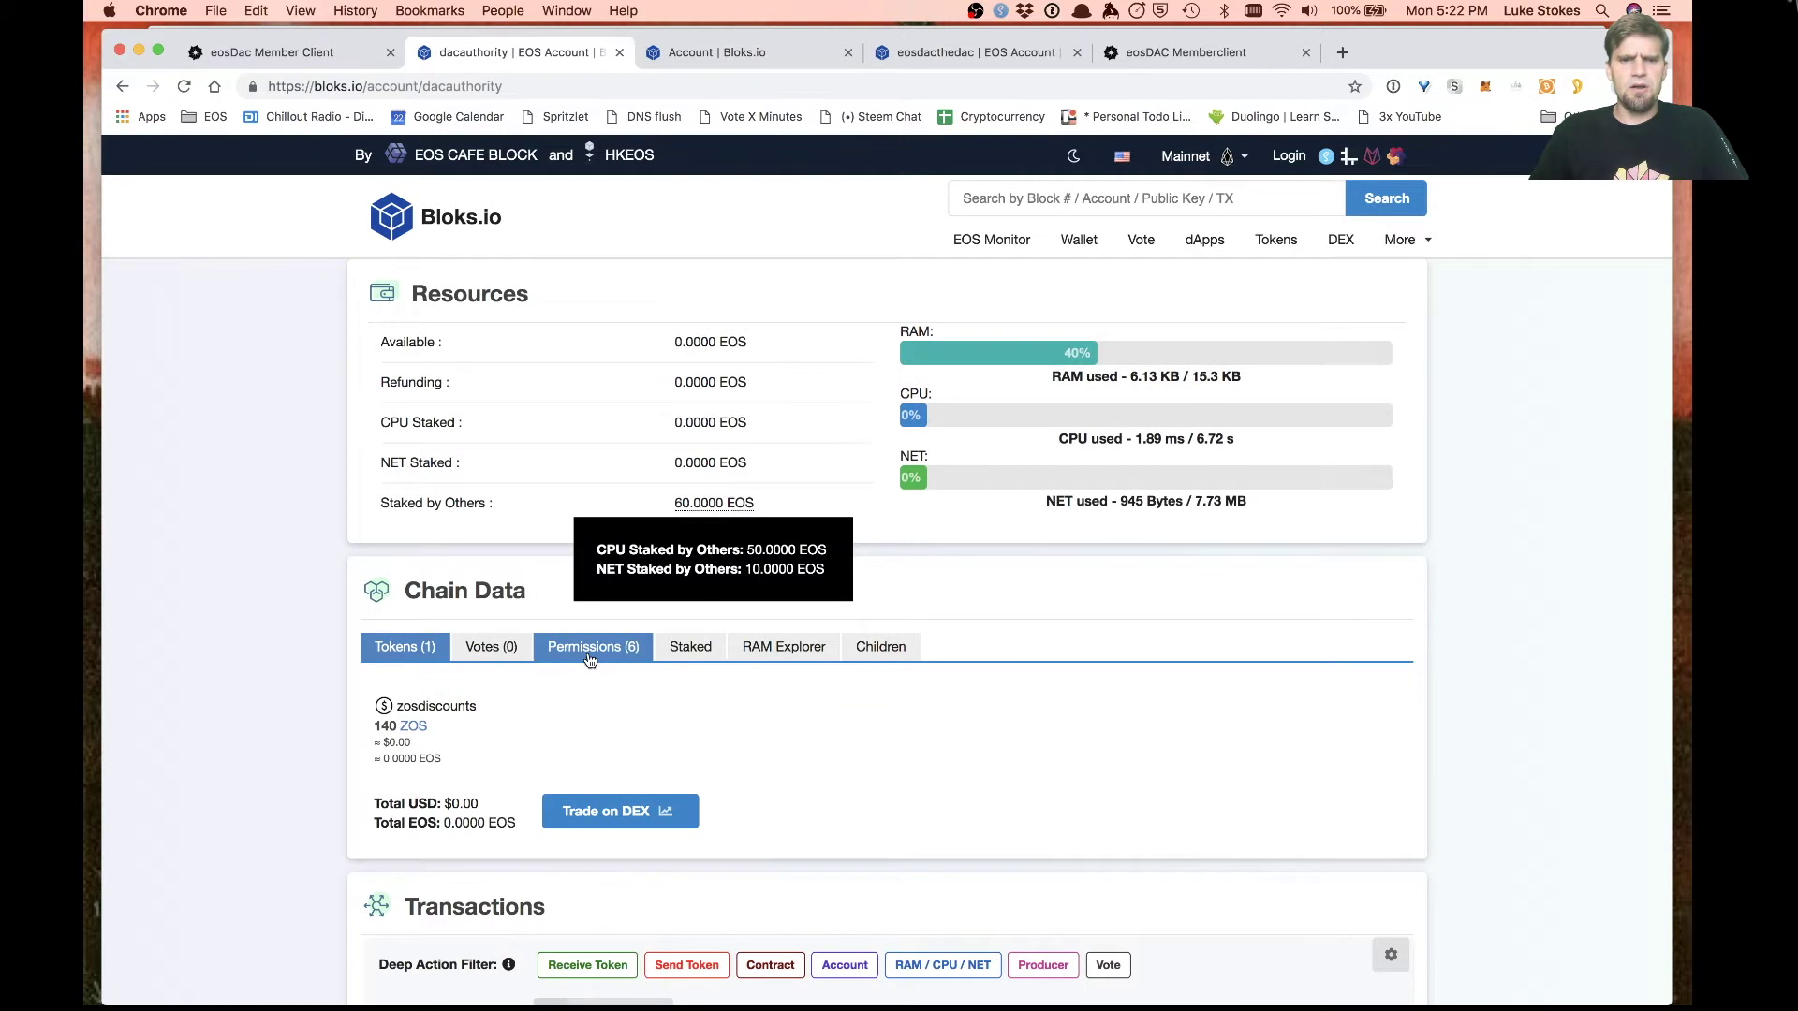
pyautogui.scroll(-8, 587, 661)
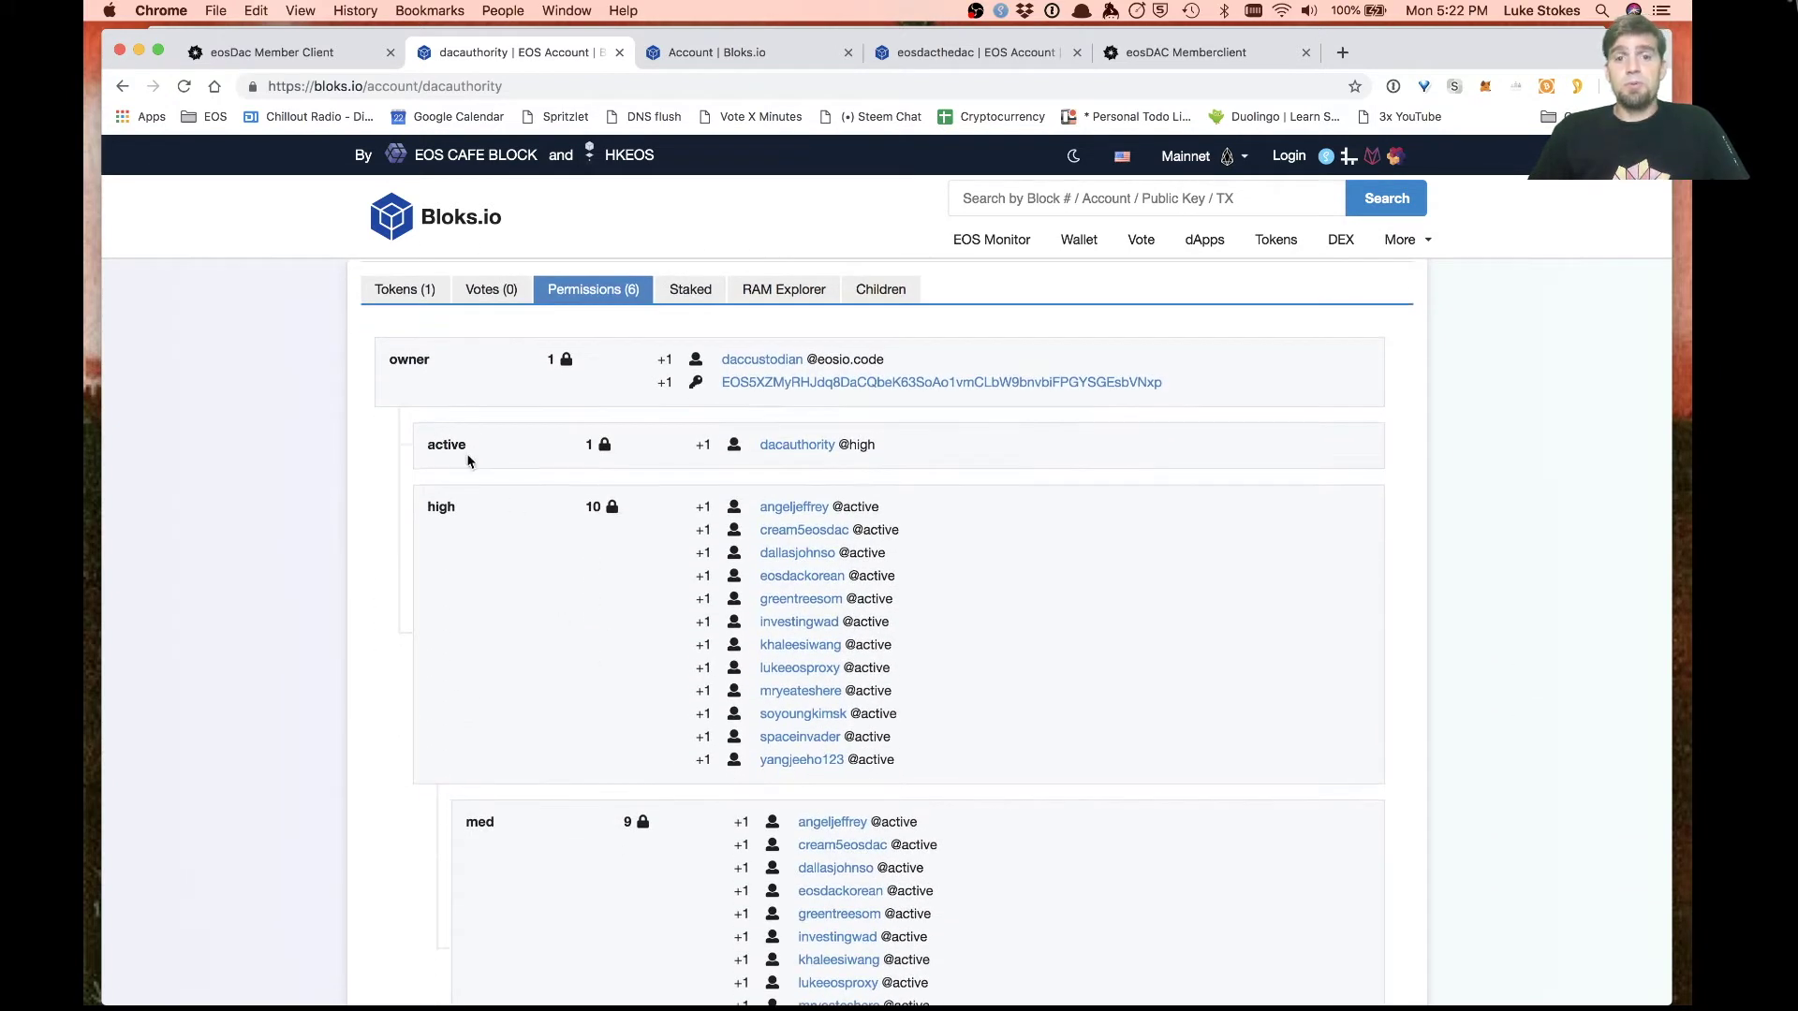
pyautogui.scroll(-3, 558, 611)
pyautogui.scroll(3, 536, 452)
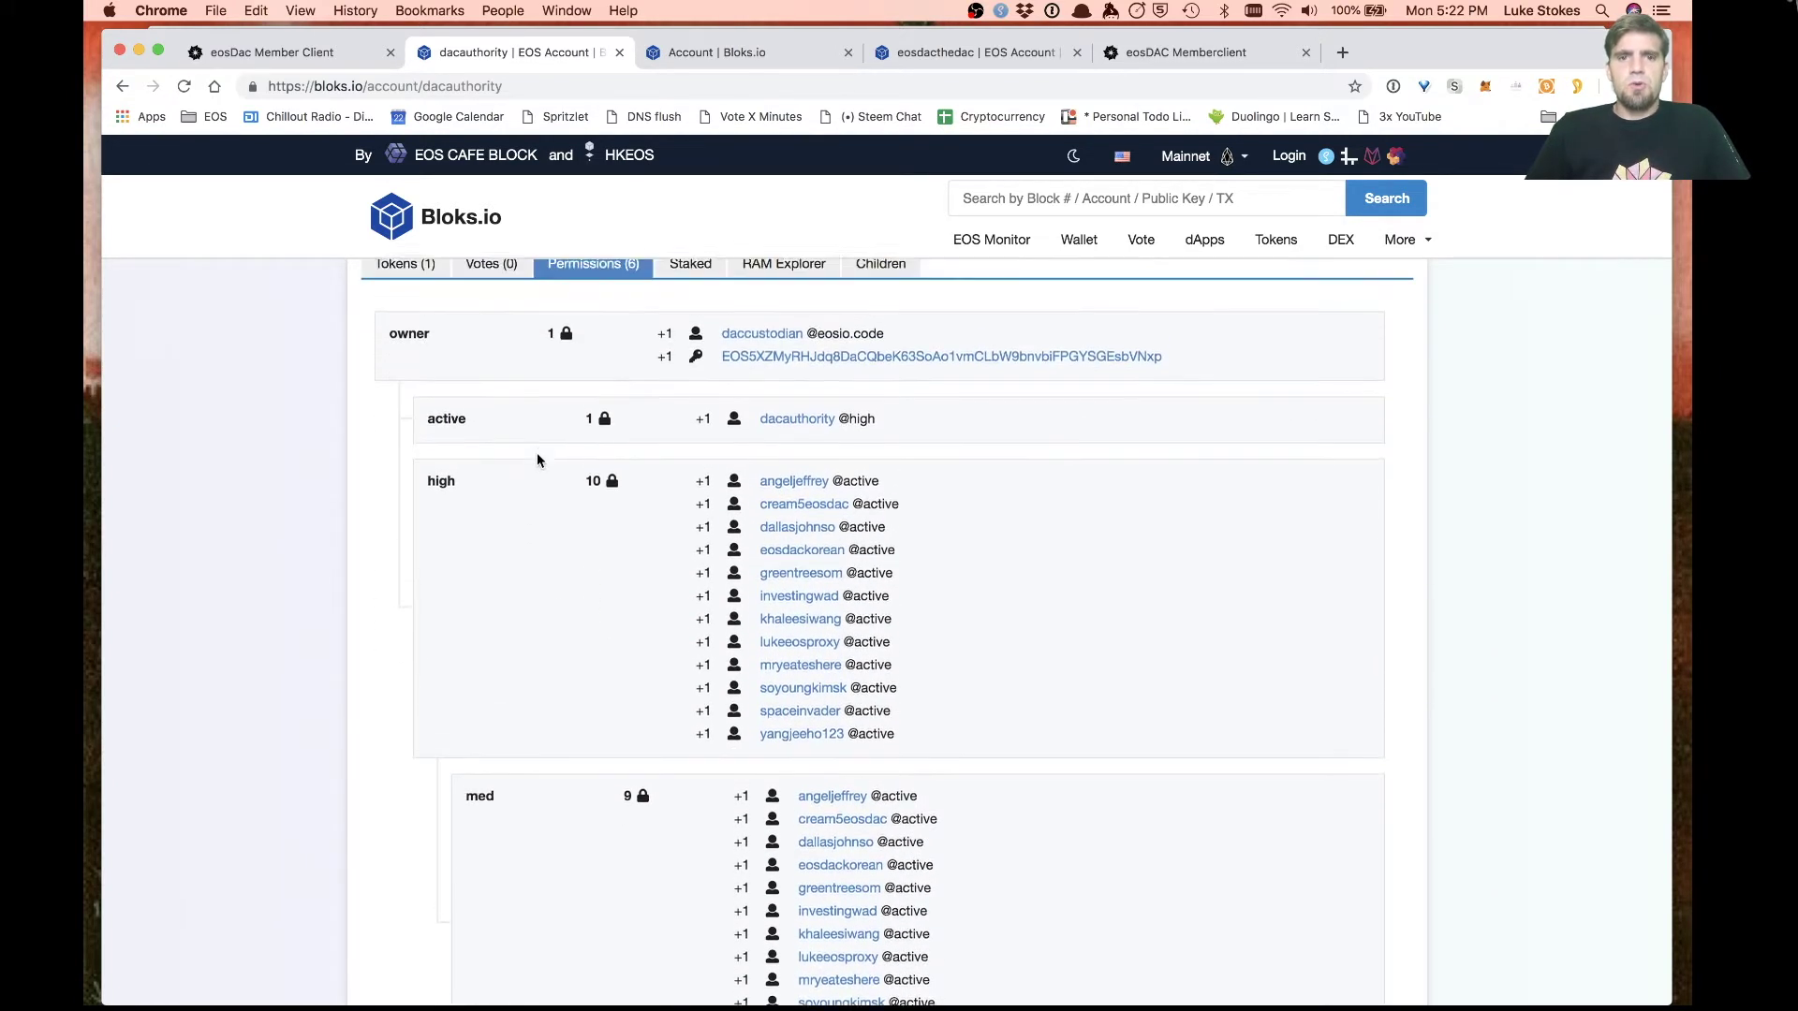
pyautogui.moveTo(954, 744); pyautogui.dragTo(547, 534)
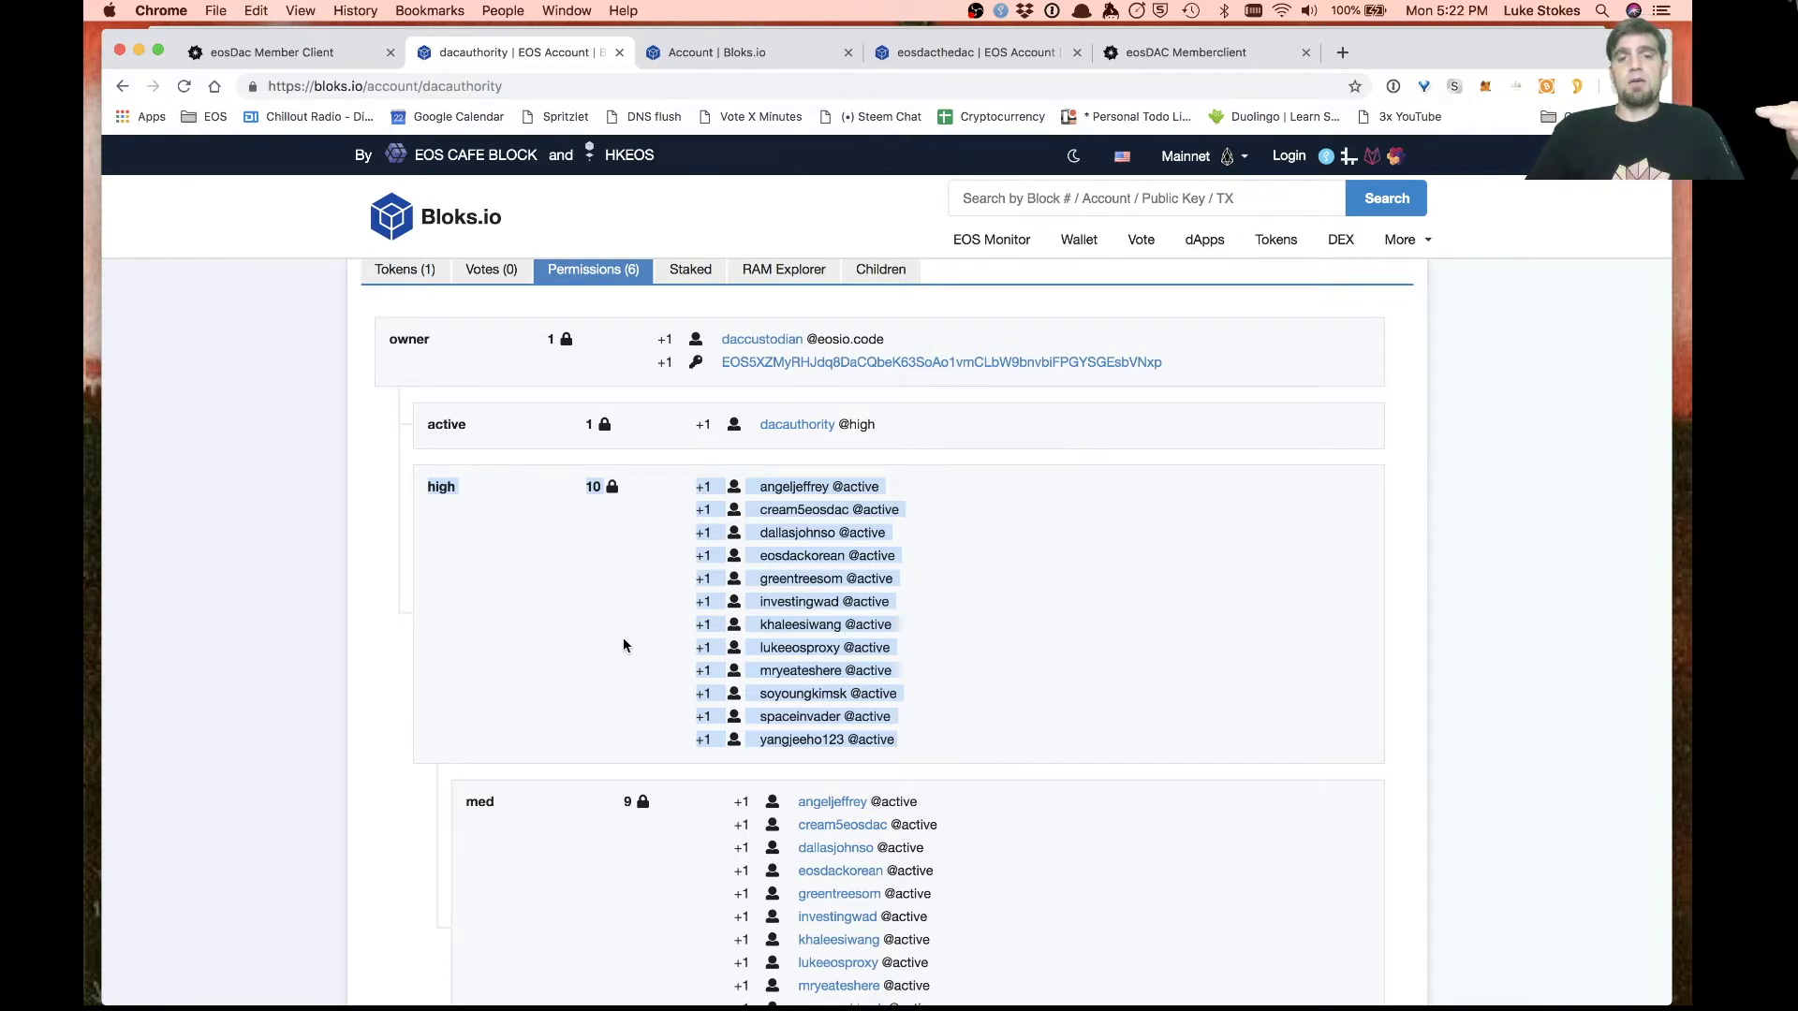
pyautogui.click(1037, 710)
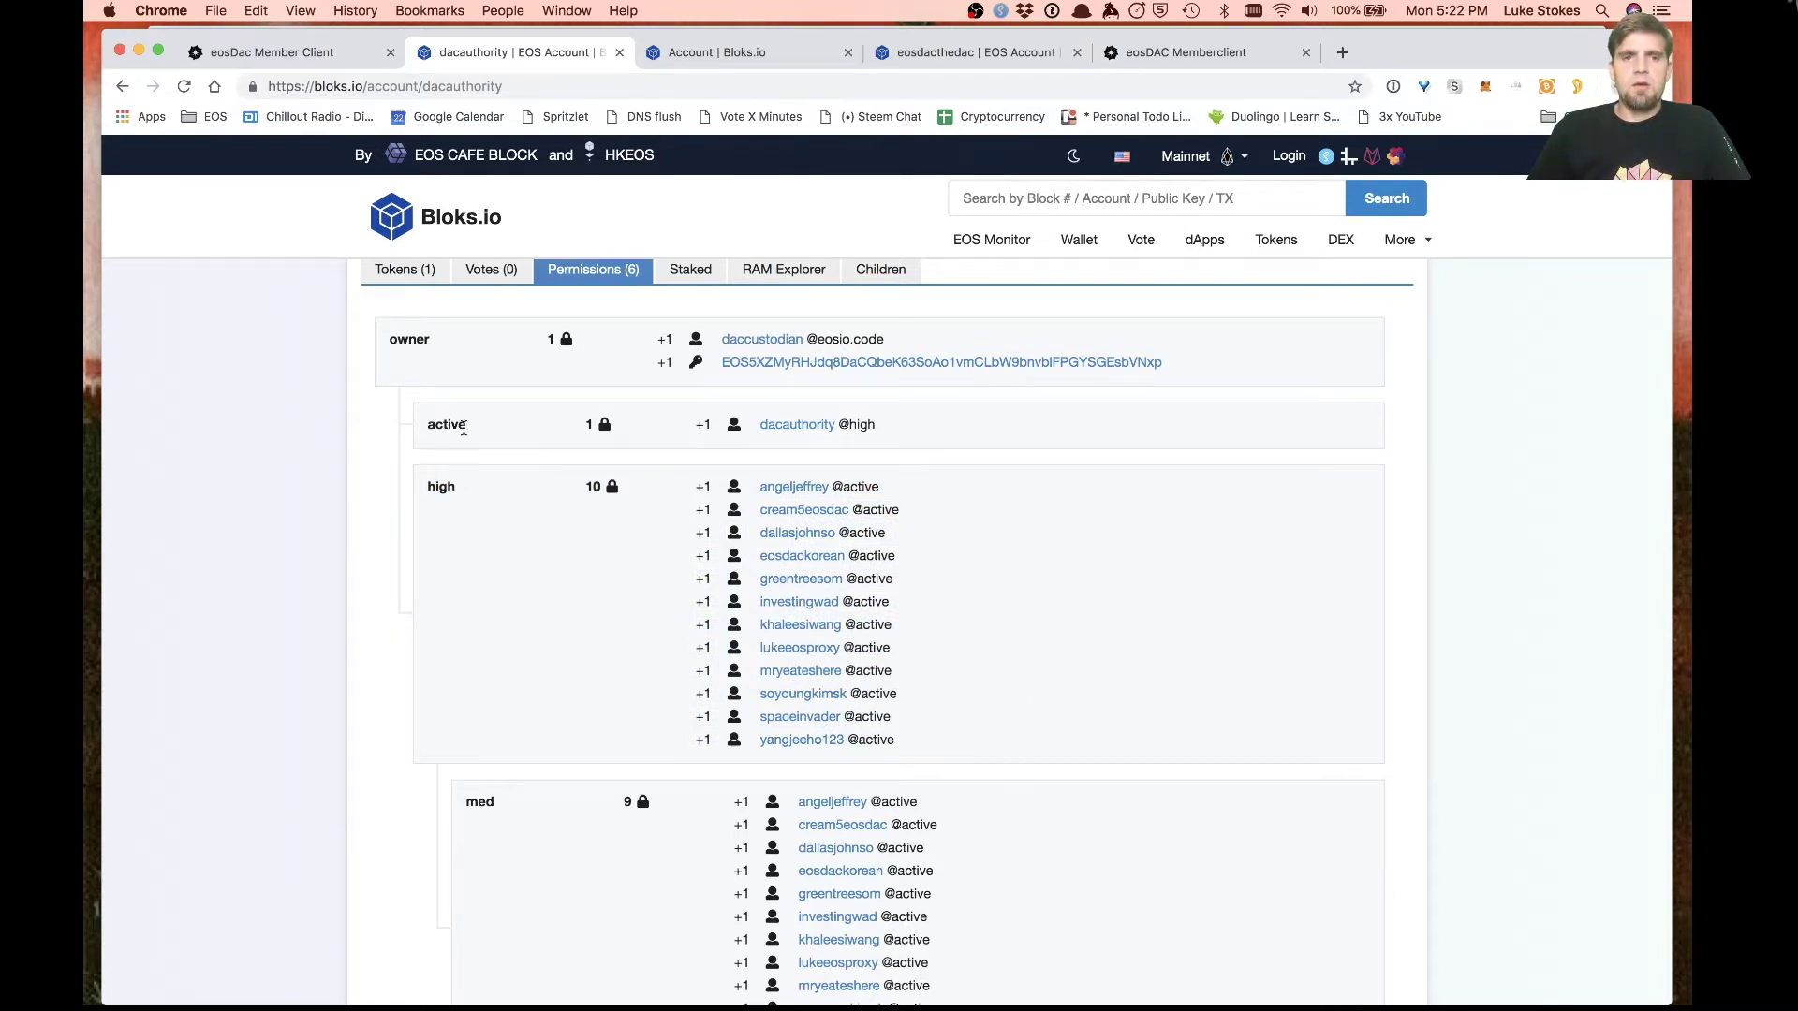
pyautogui.doubleClick(437, 423)
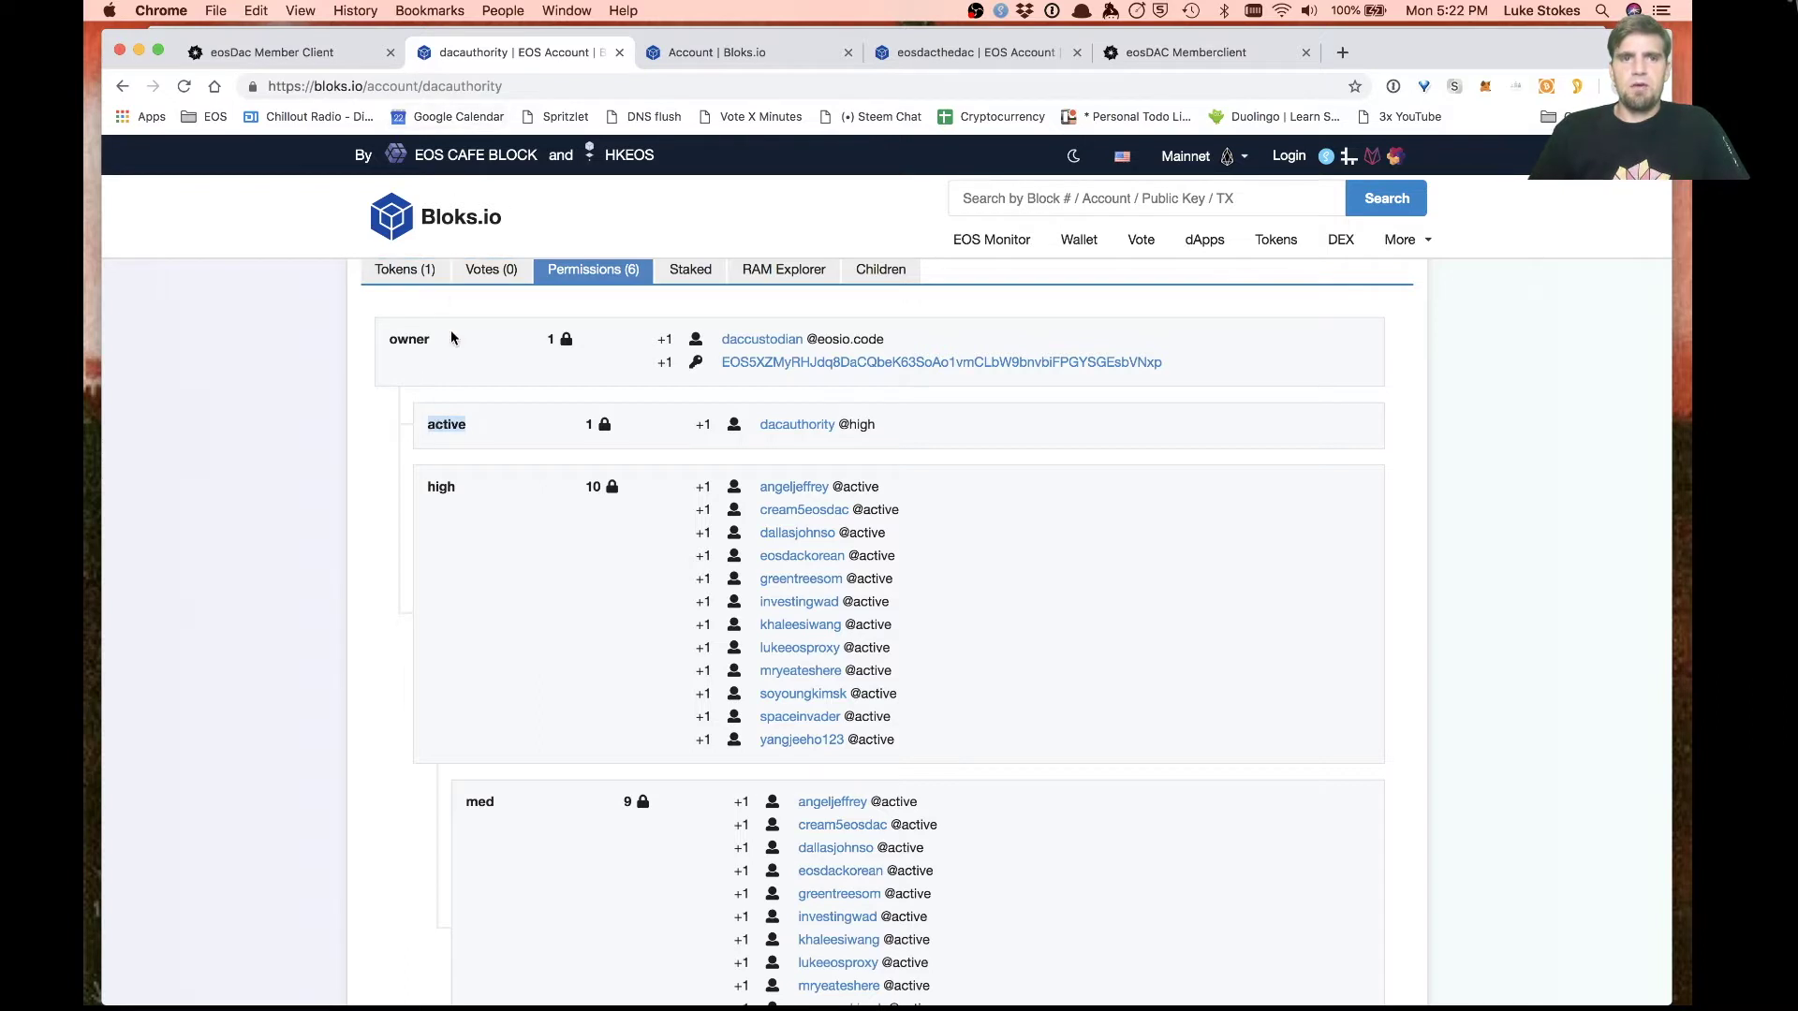
pyautogui.moveTo(880, 425); pyautogui.dragTo(853, 426)
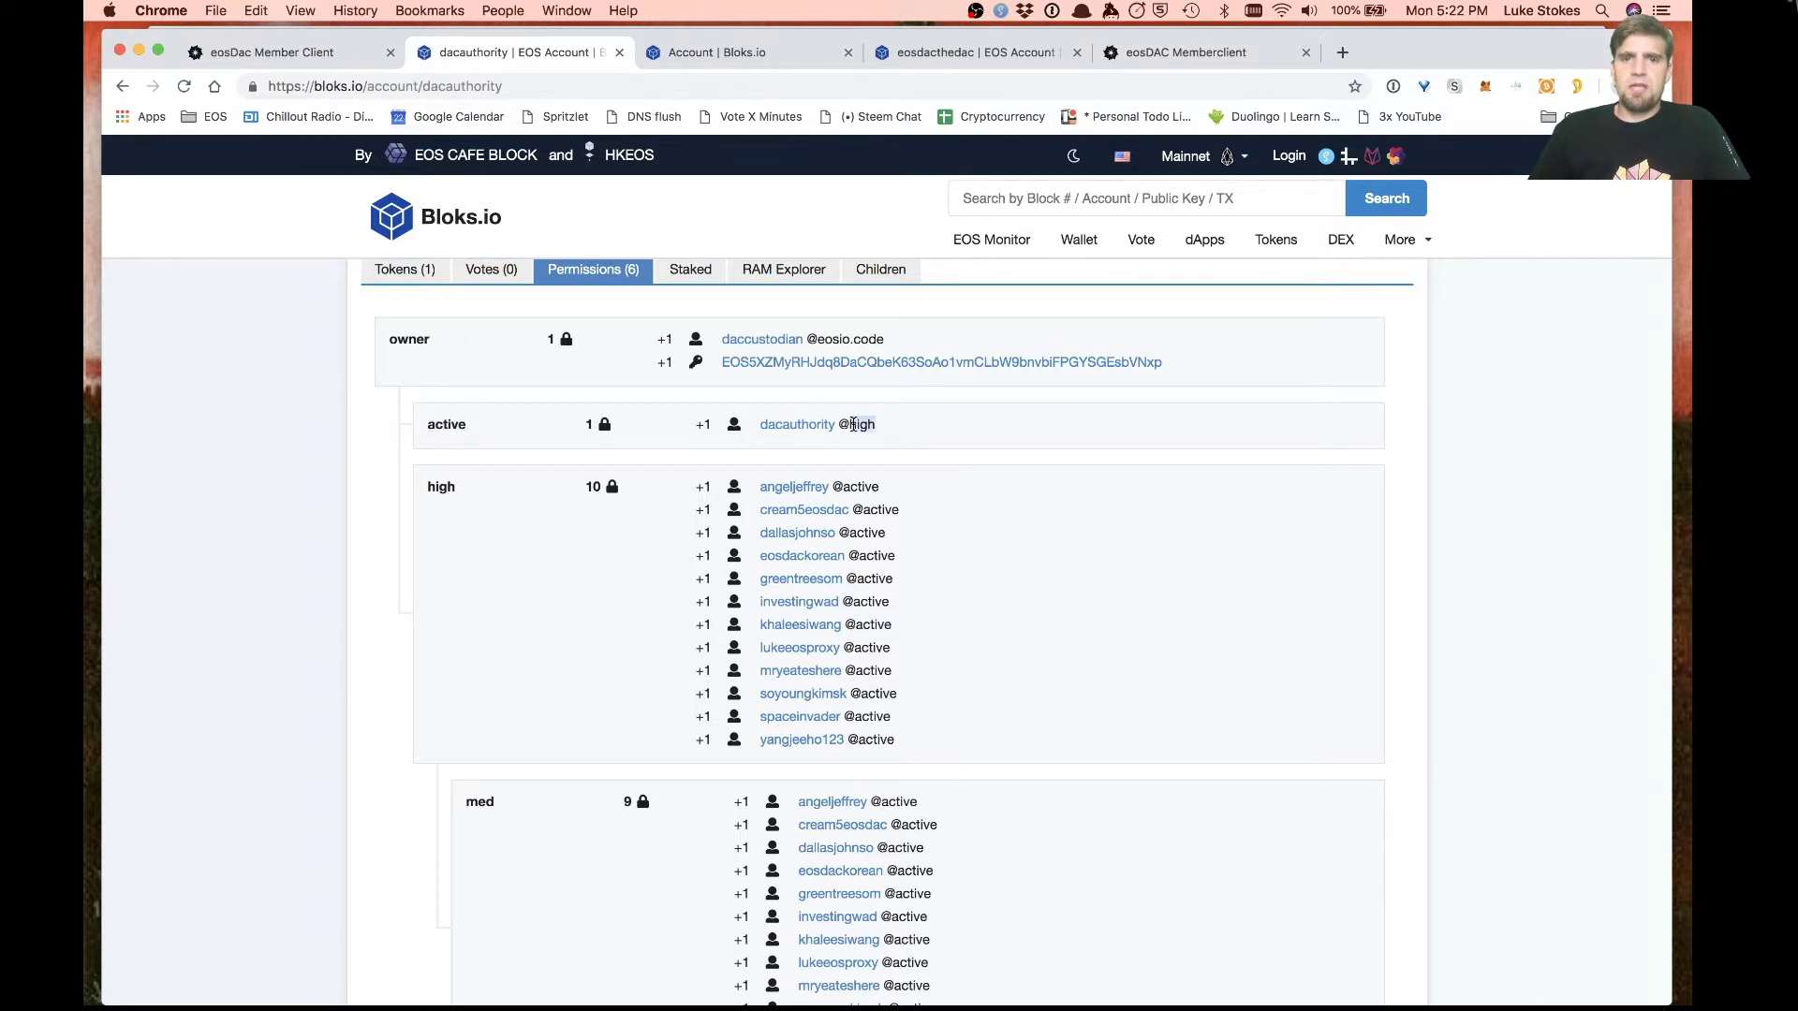
pyautogui.doubleClick(440, 487)
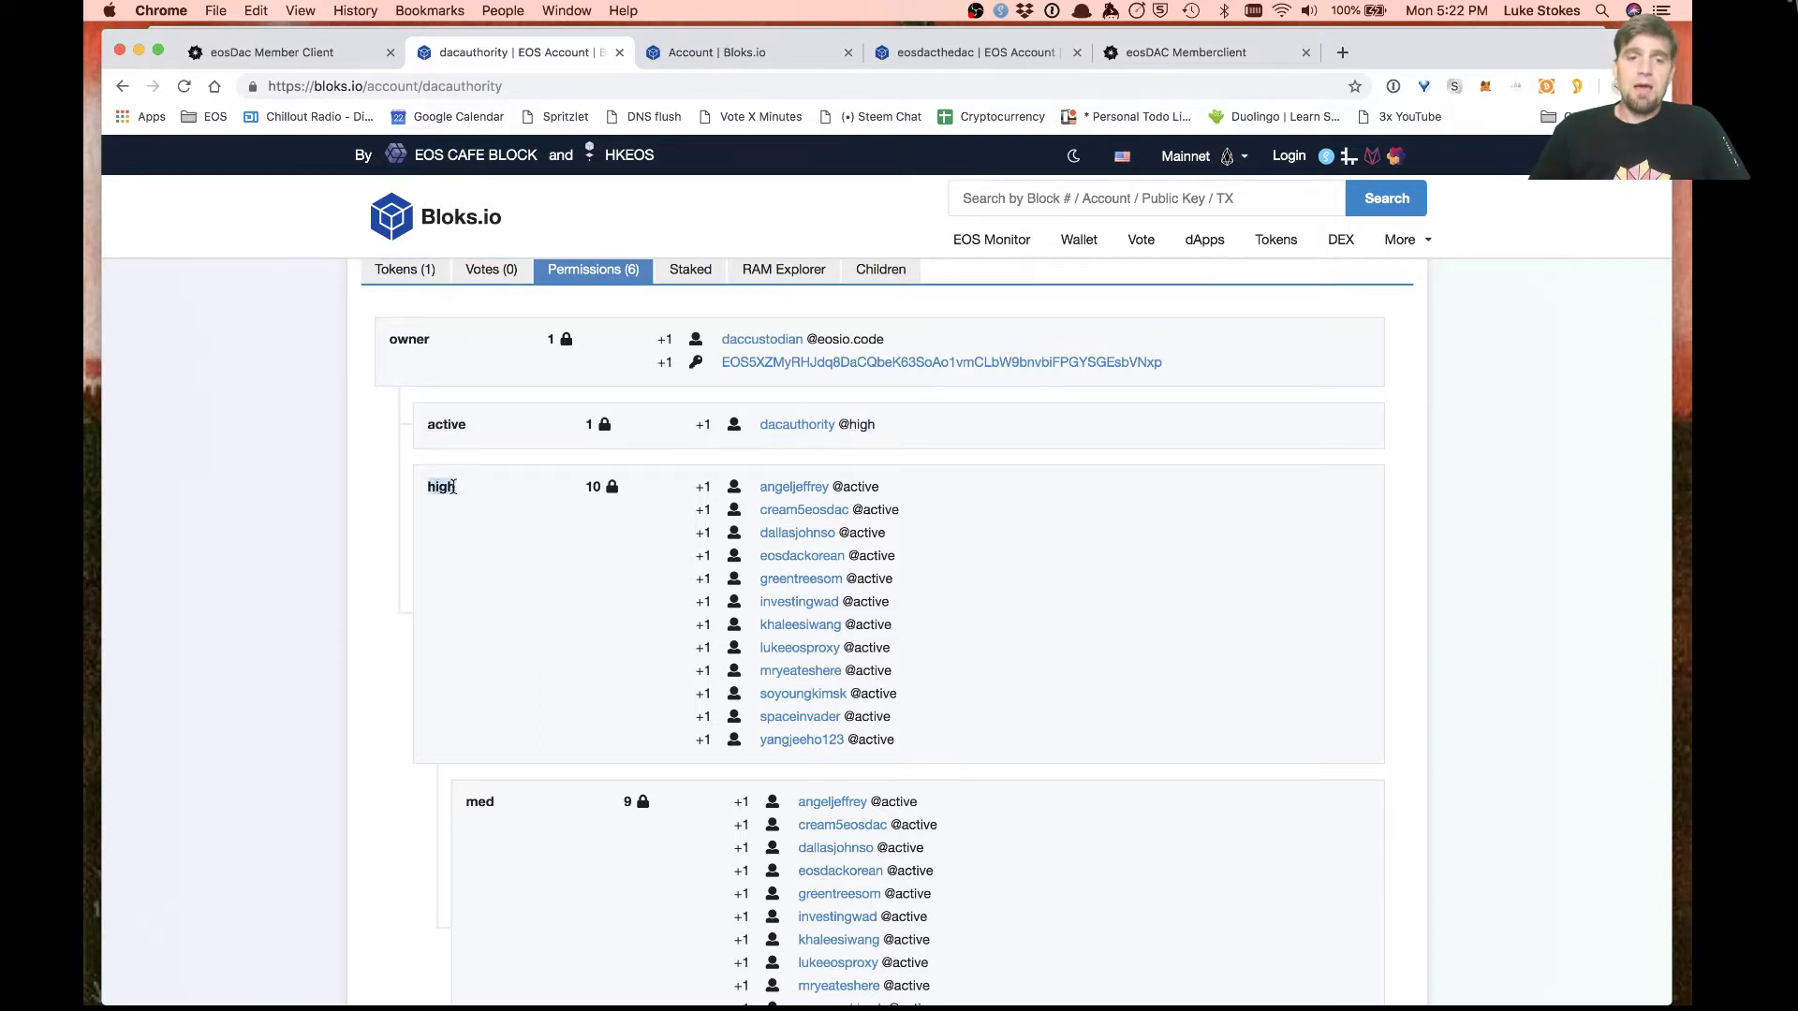
pyautogui.moveTo(583, 488); pyautogui.dragTo(602, 488)
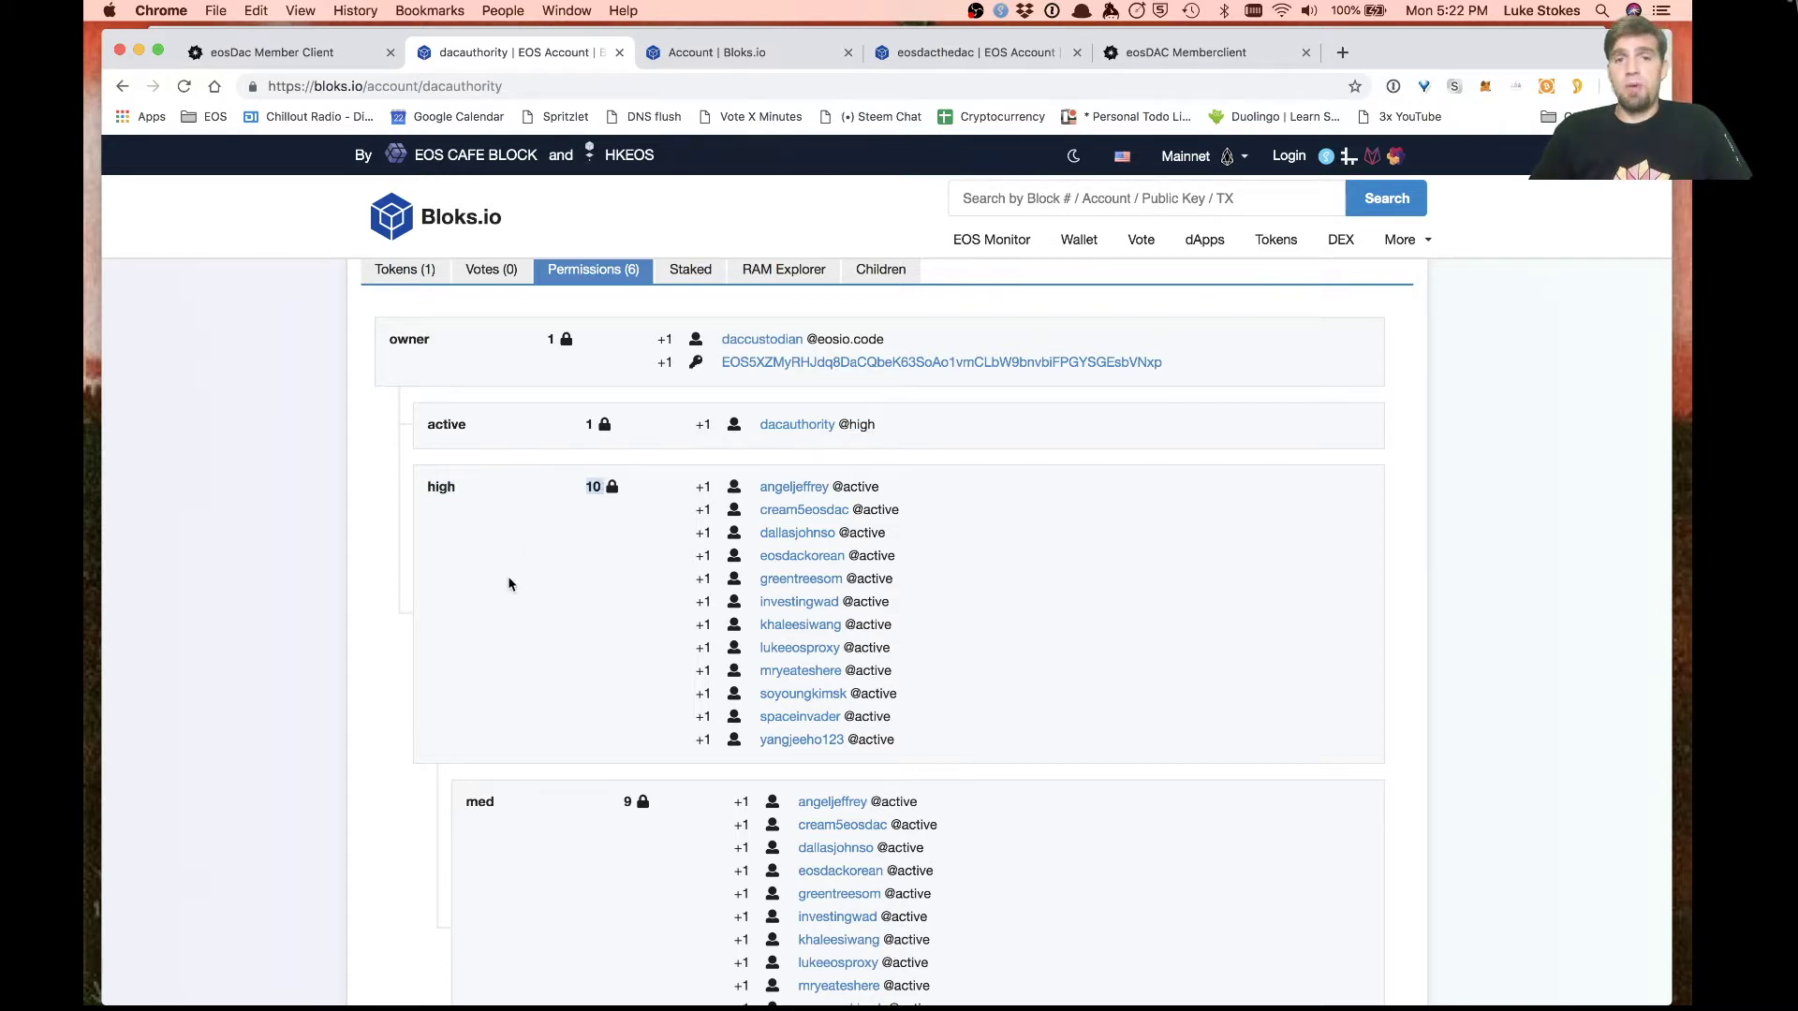
pyautogui.click(953, 742)
pyautogui.moveTo(953, 743); pyautogui.dragTo(691, 492)
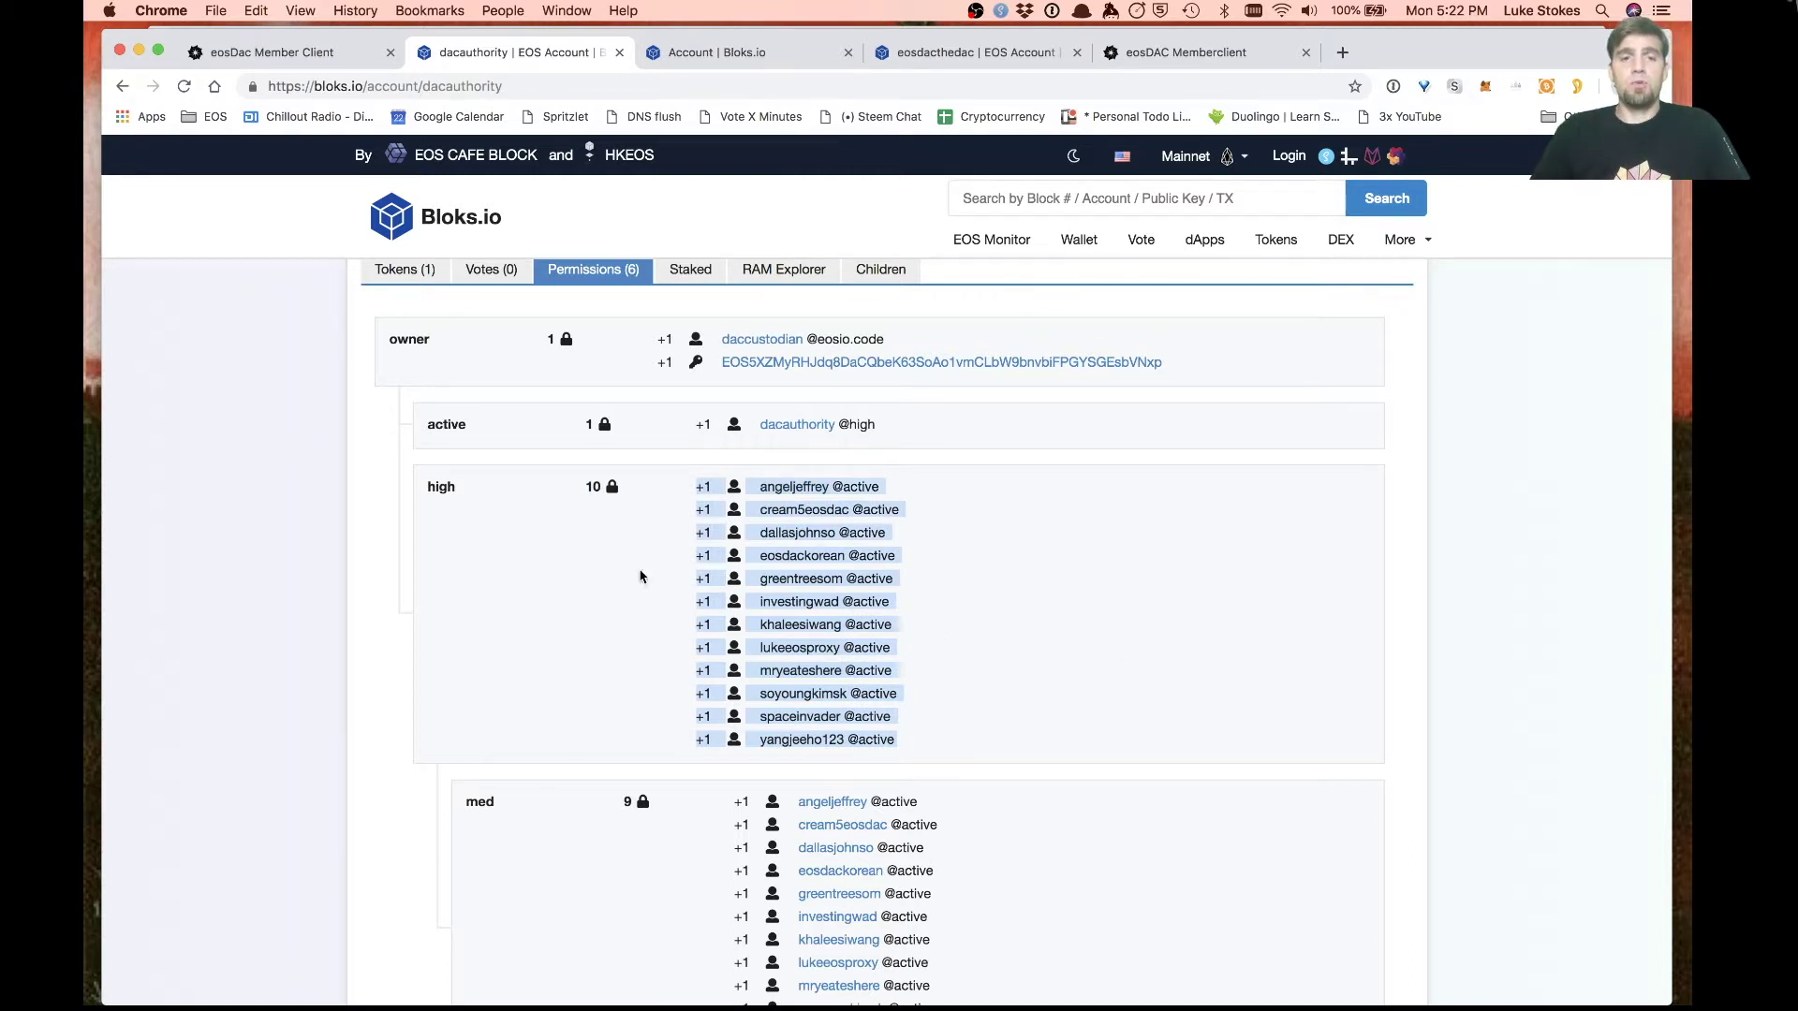
pyautogui.doubleClick(441, 487)
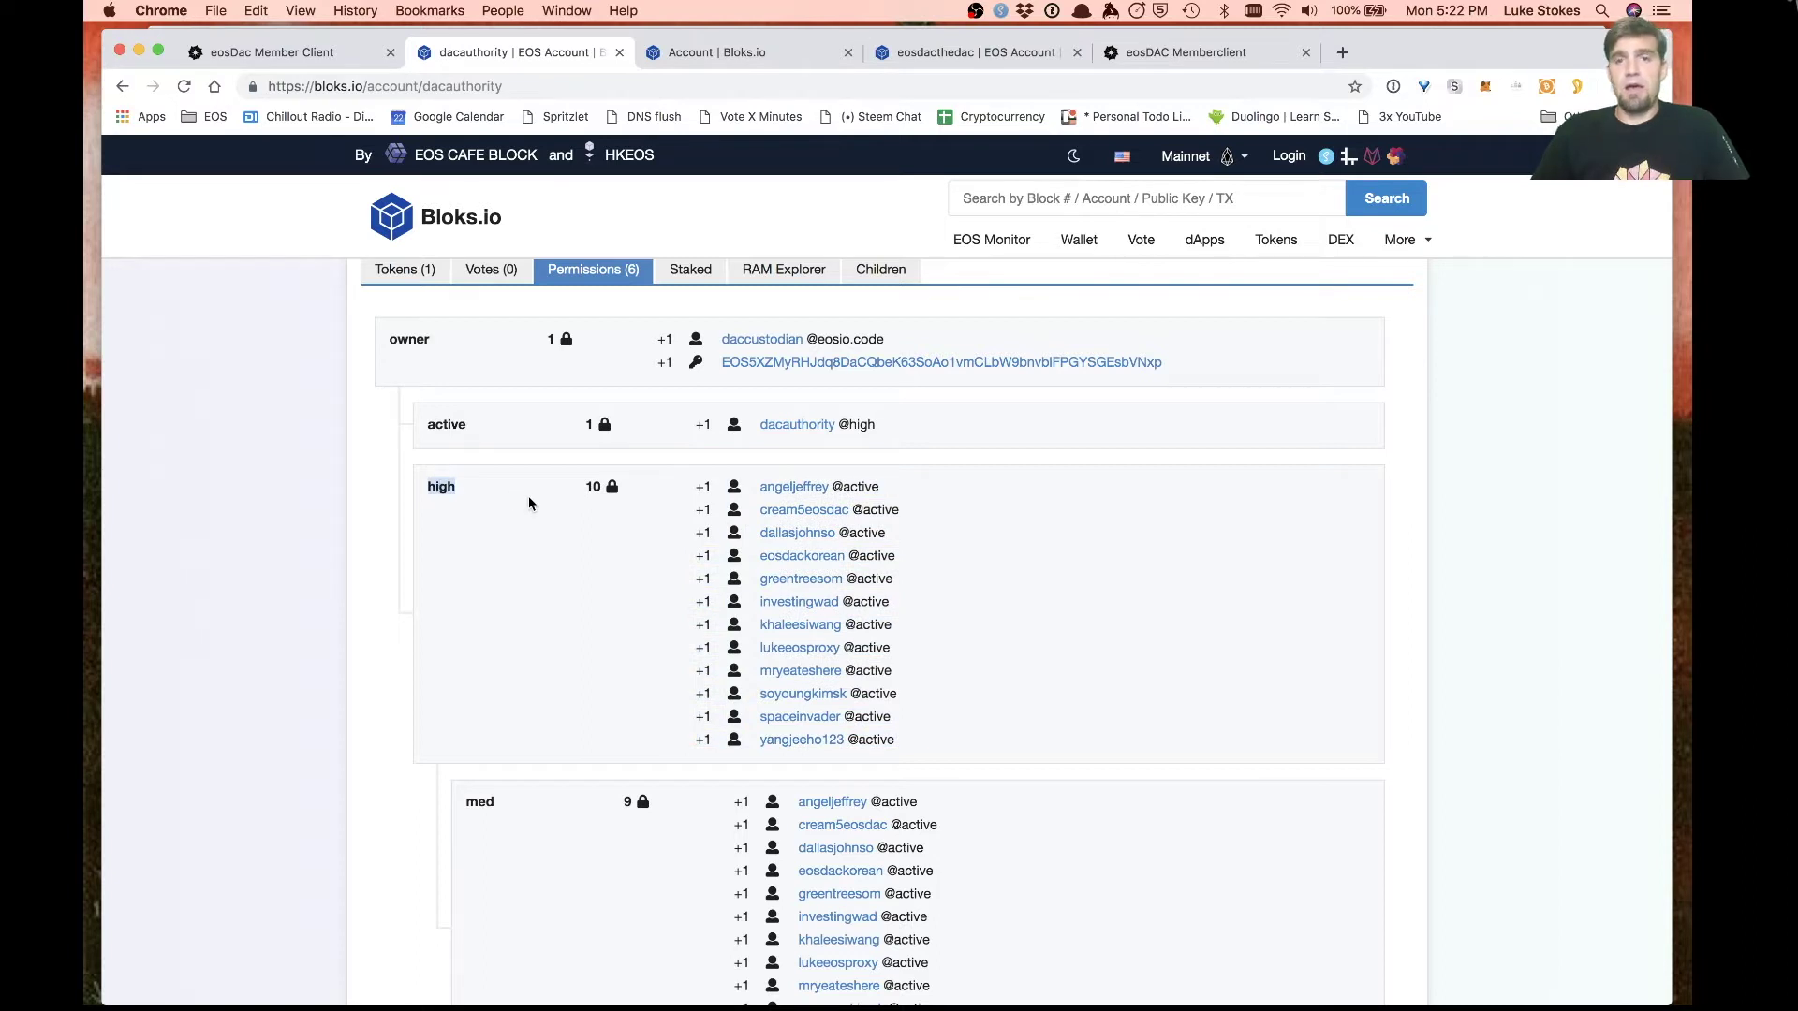
# Step: Review the med and low permissions, then switch to the eosdactokens account page (0.2008 EOS)
pyautogui.scroll(-5, 528, 504)
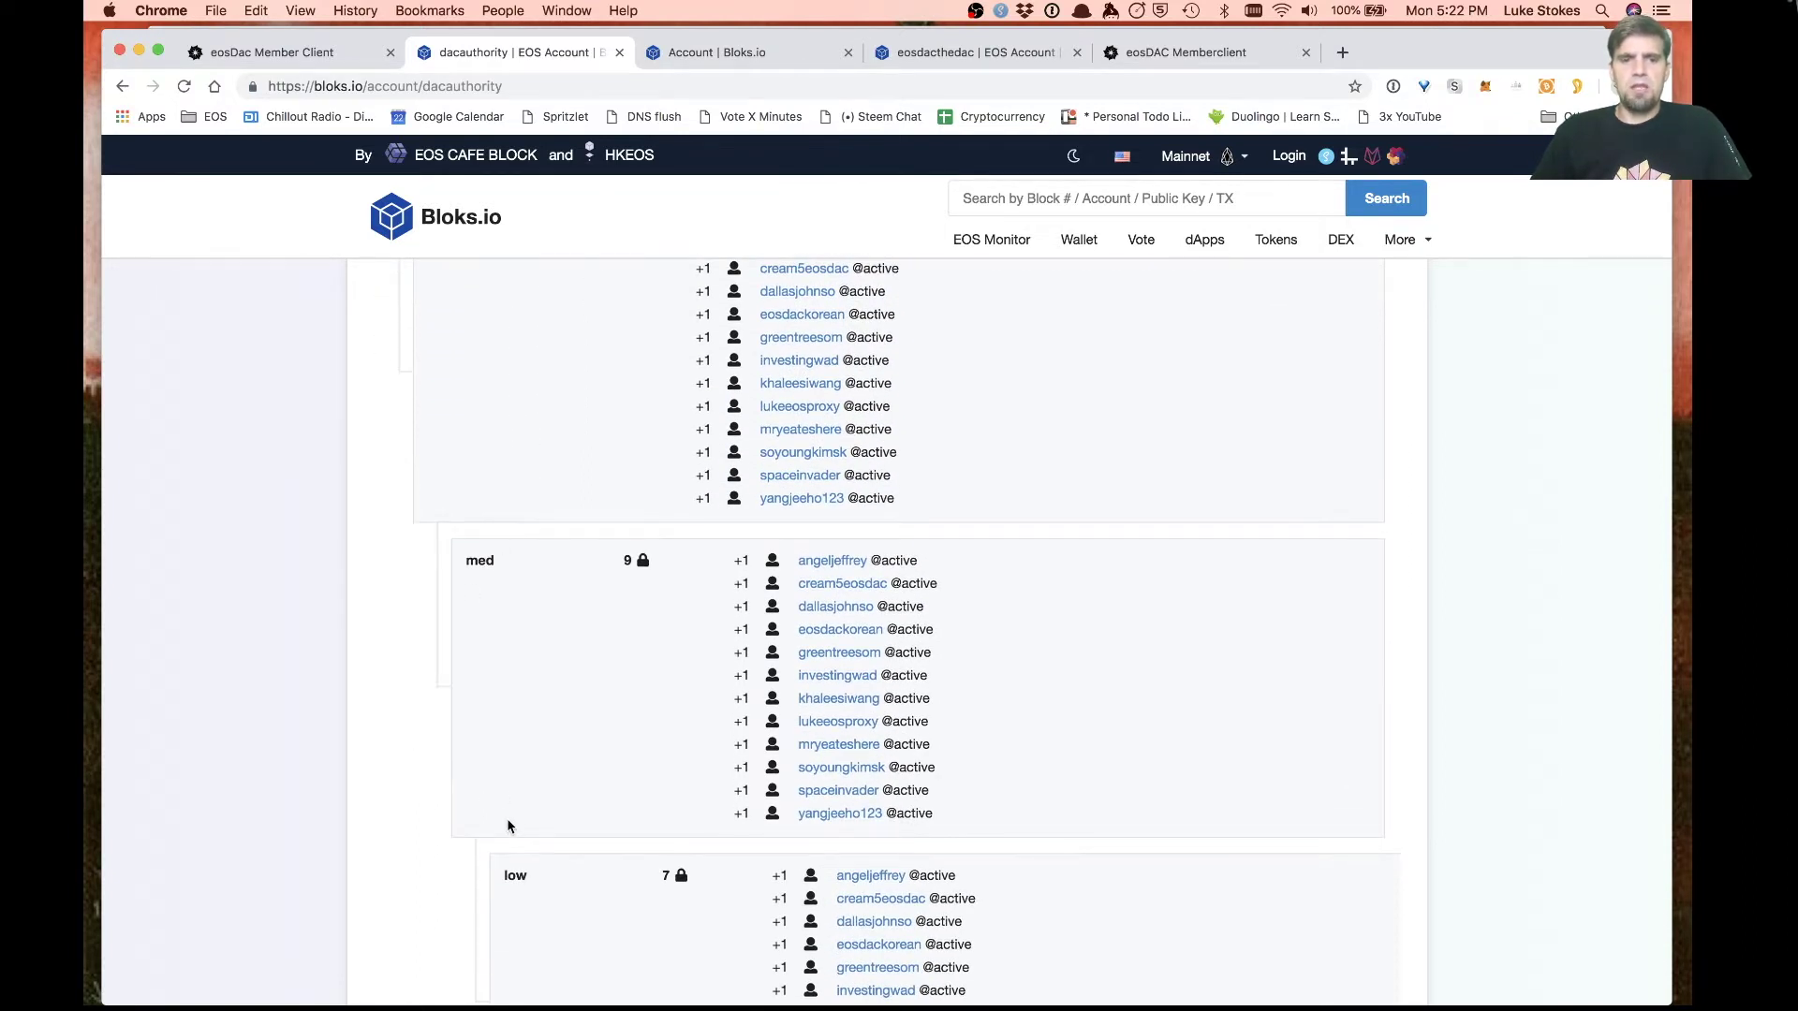
pyautogui.scroll(3, 541, 587)
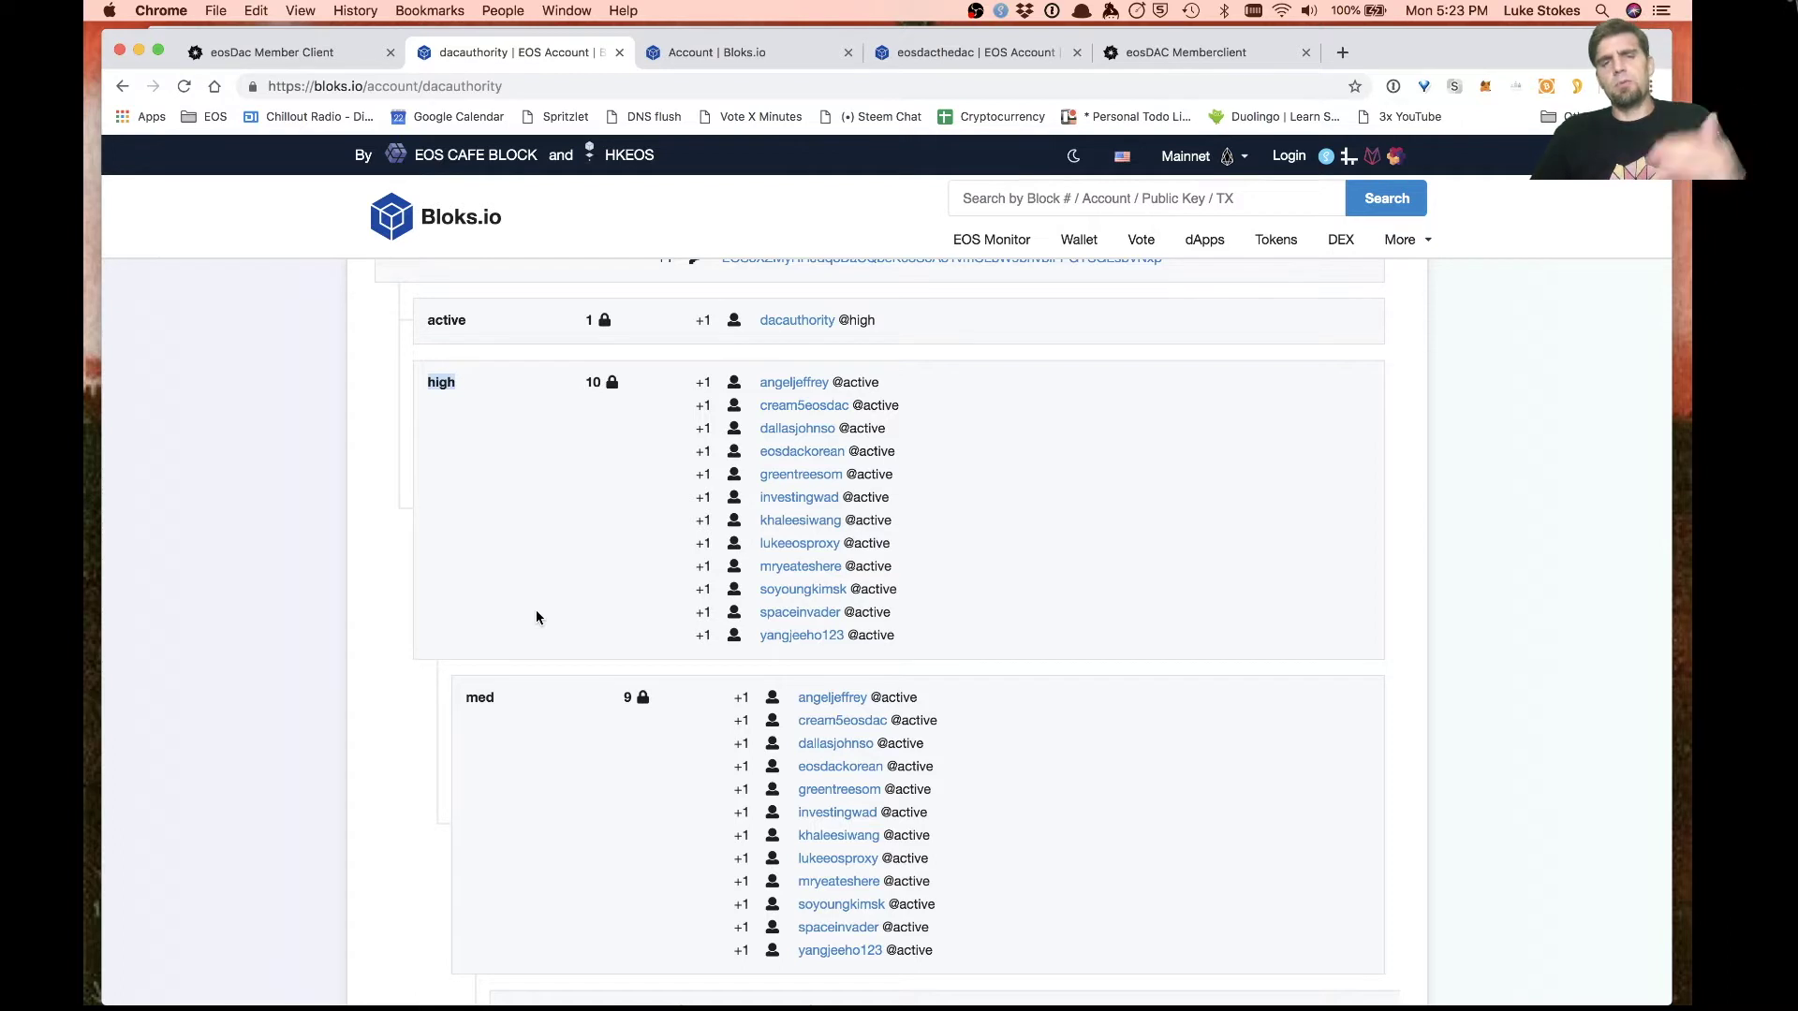
pyautogui.scroll(-7, 538, 617)
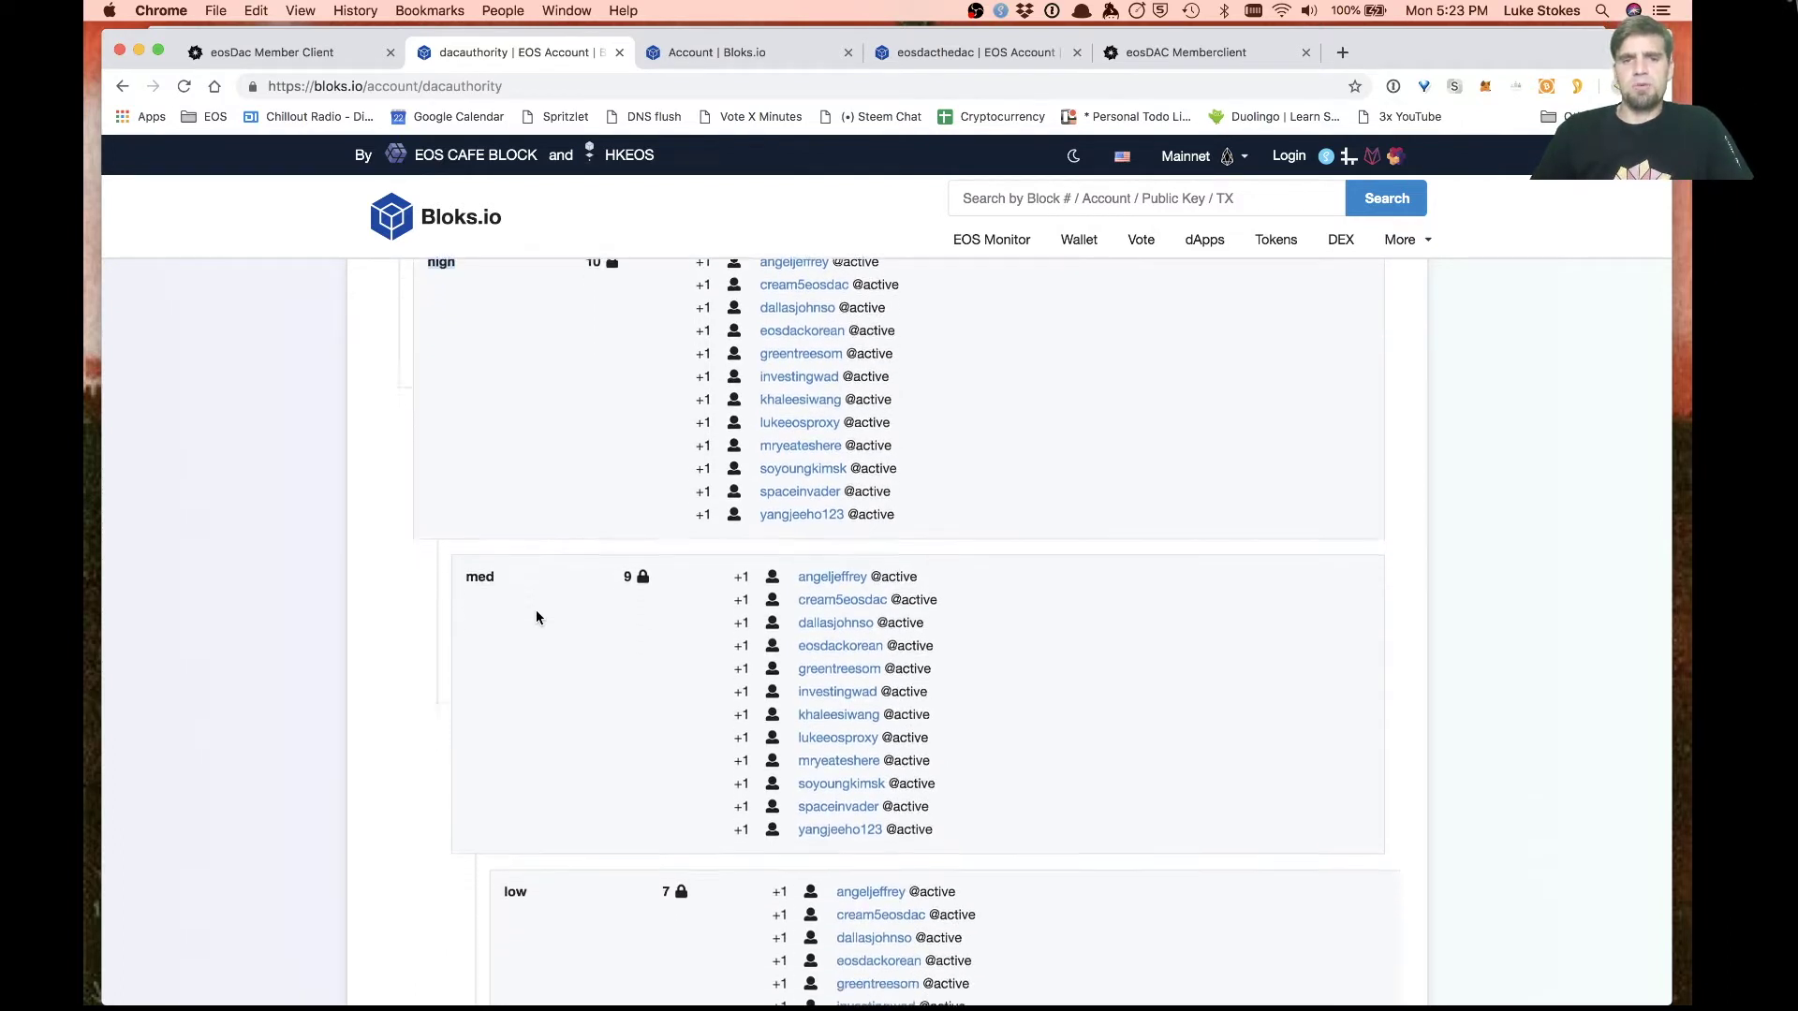
pyautogui.scroll(6, 537, 617)
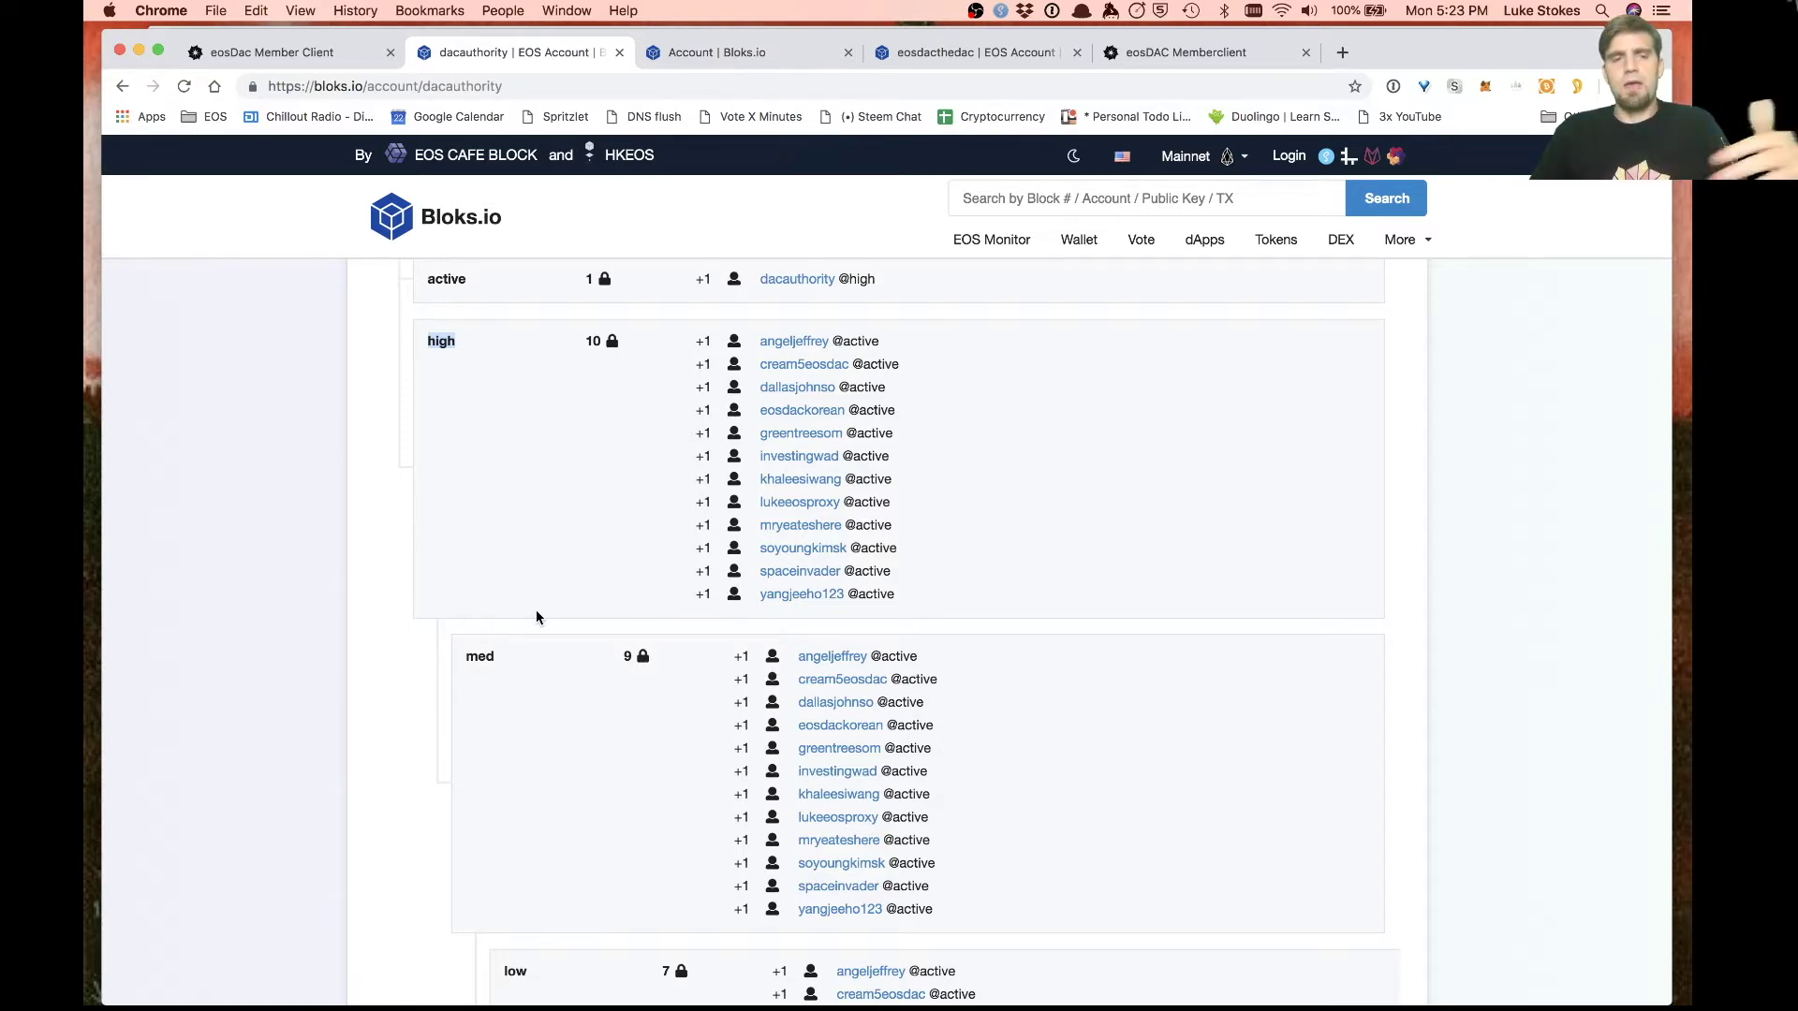
pyautogui.scroll(5, 602, 712)
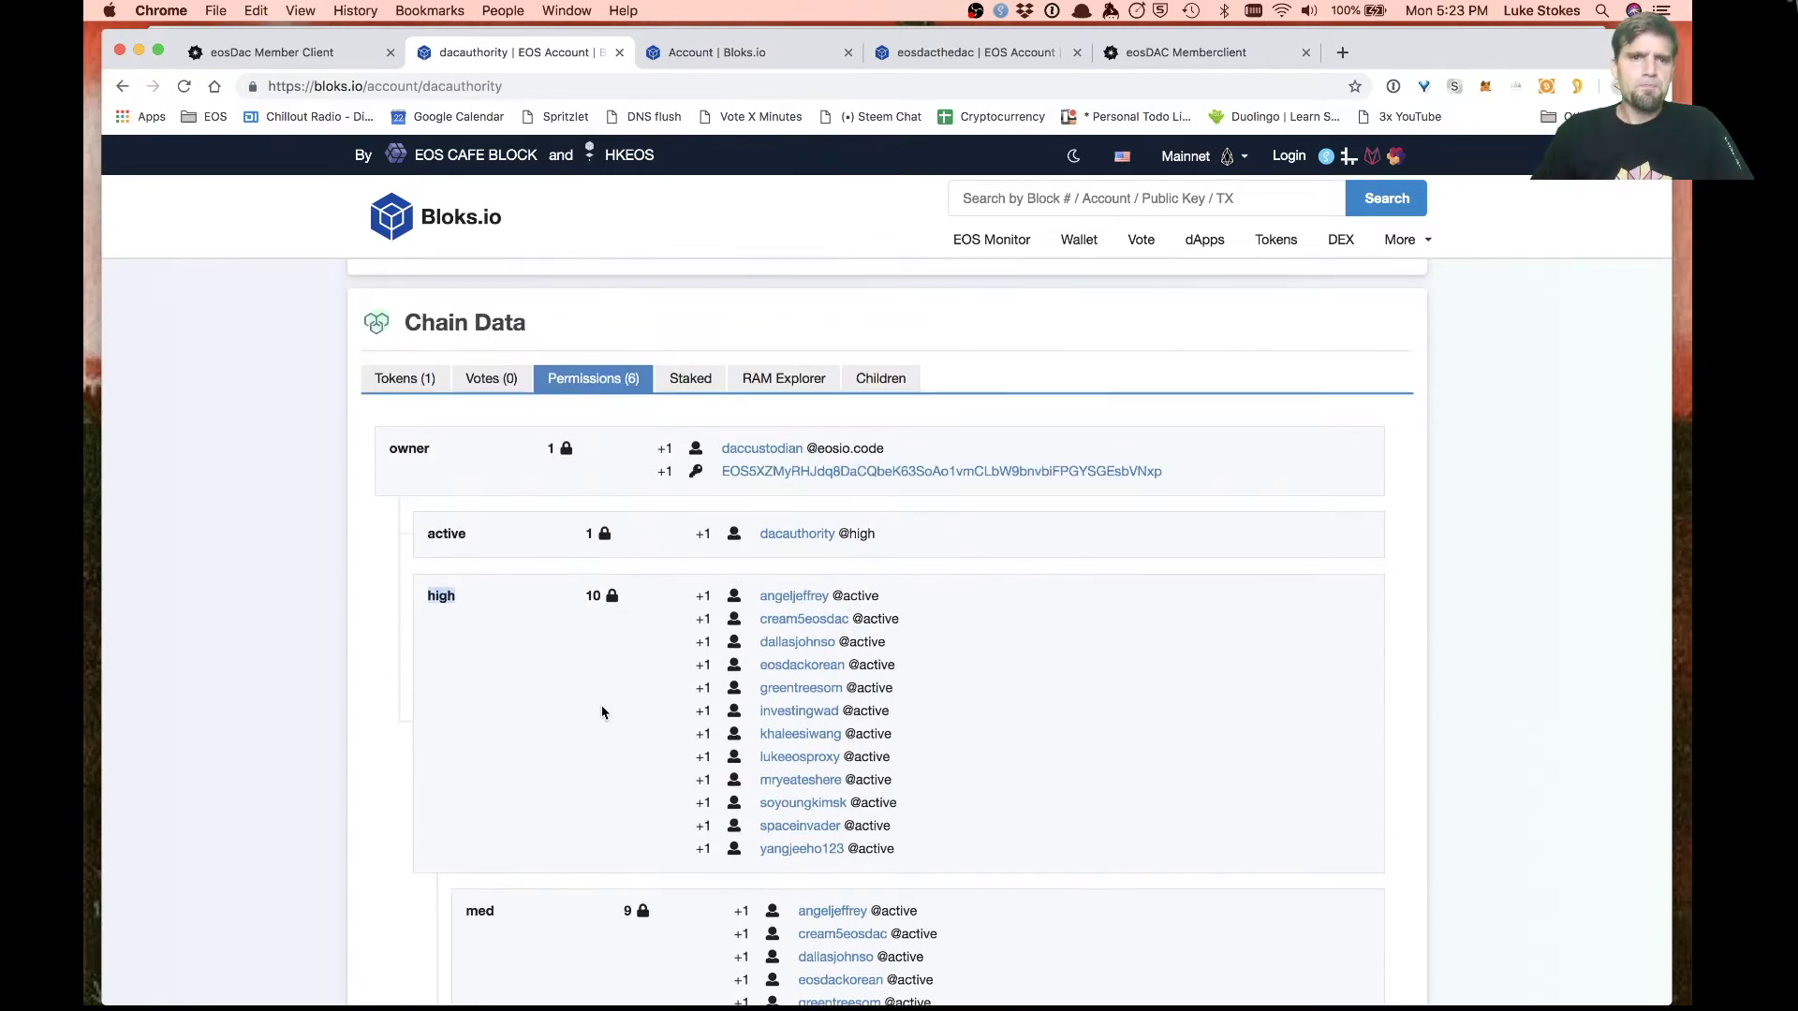
pyautogui.click(734, 52)
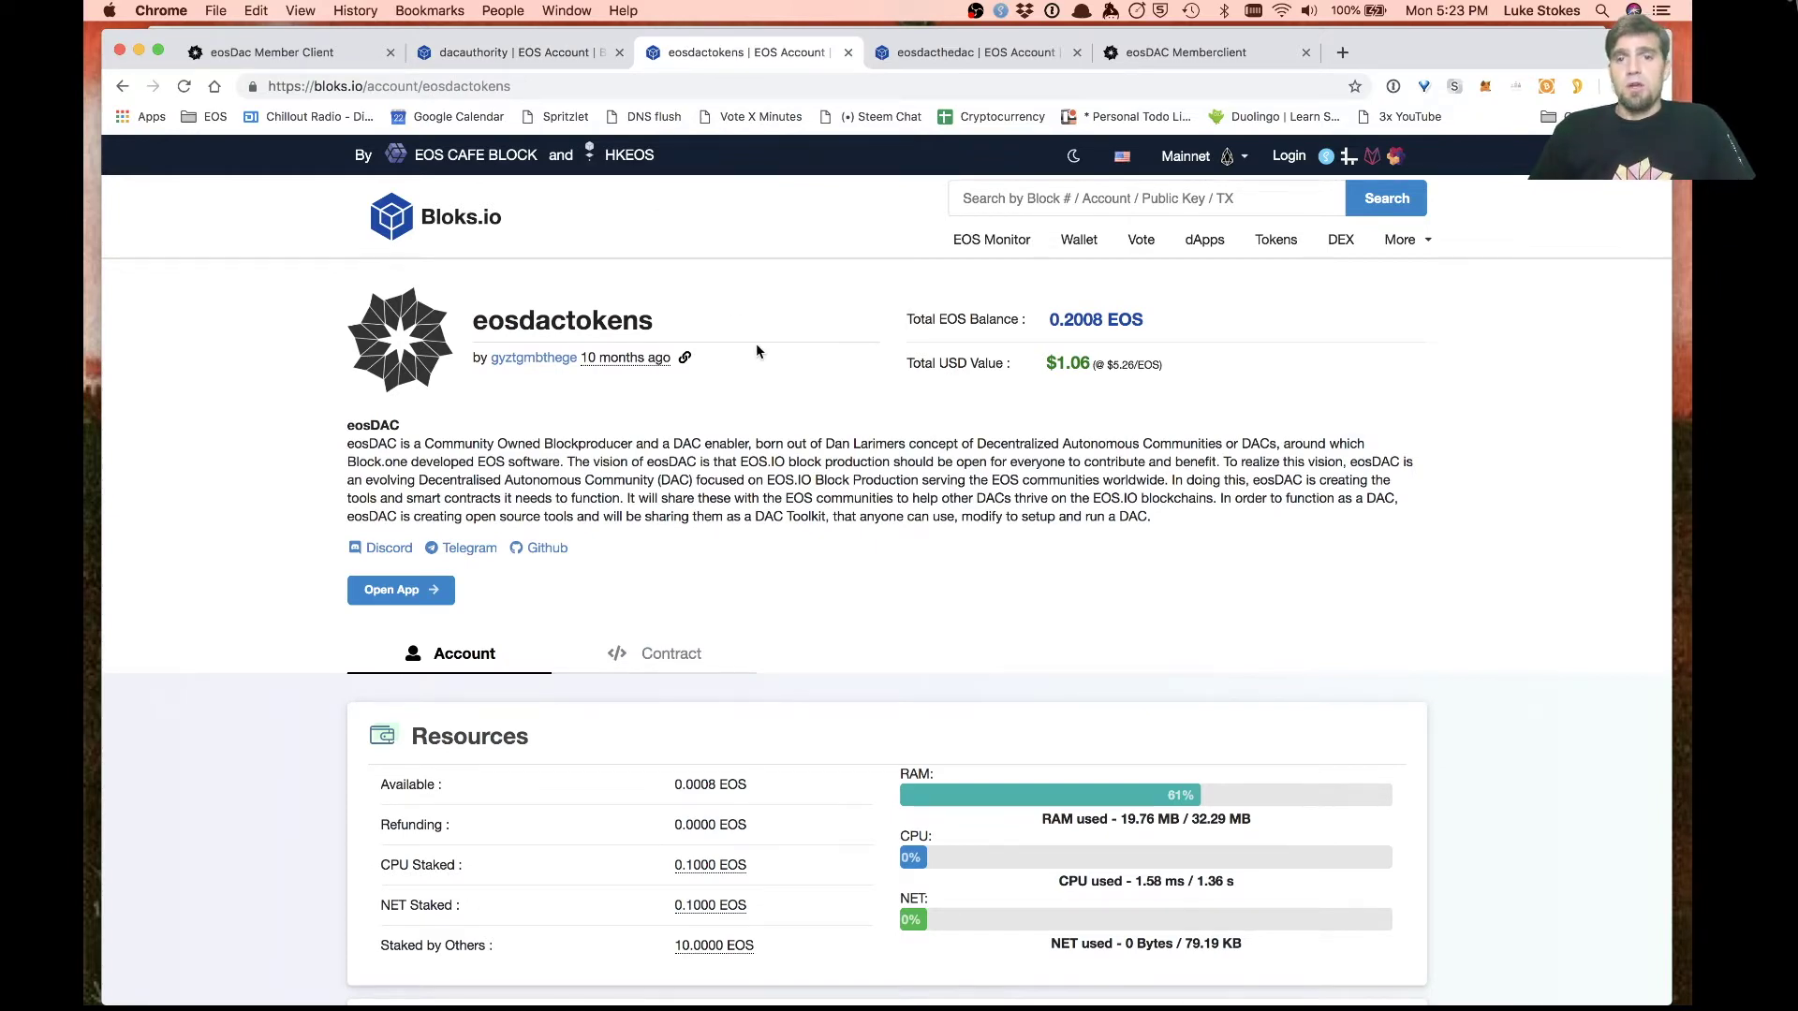
pyautogui.scroll(-2, 757, 347)
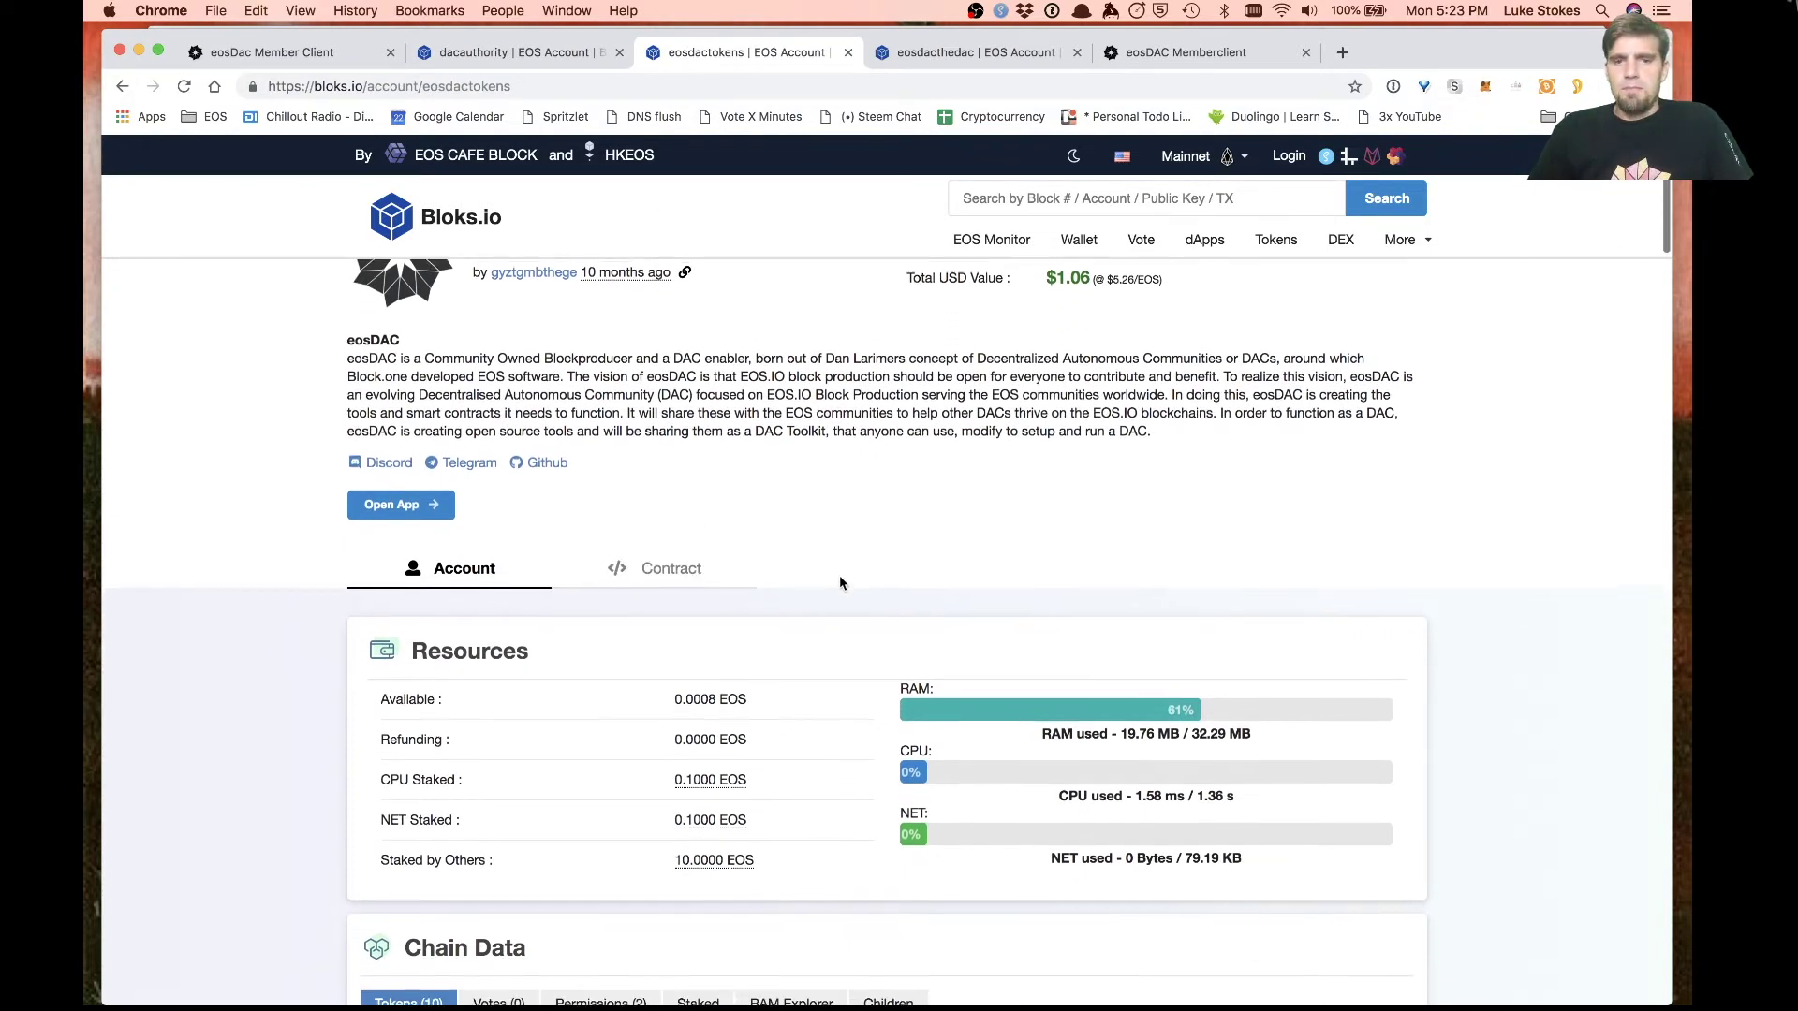
pyautogui.scroll(-5, 818, 573)
pyautogui.scroll(6, 779, 588)
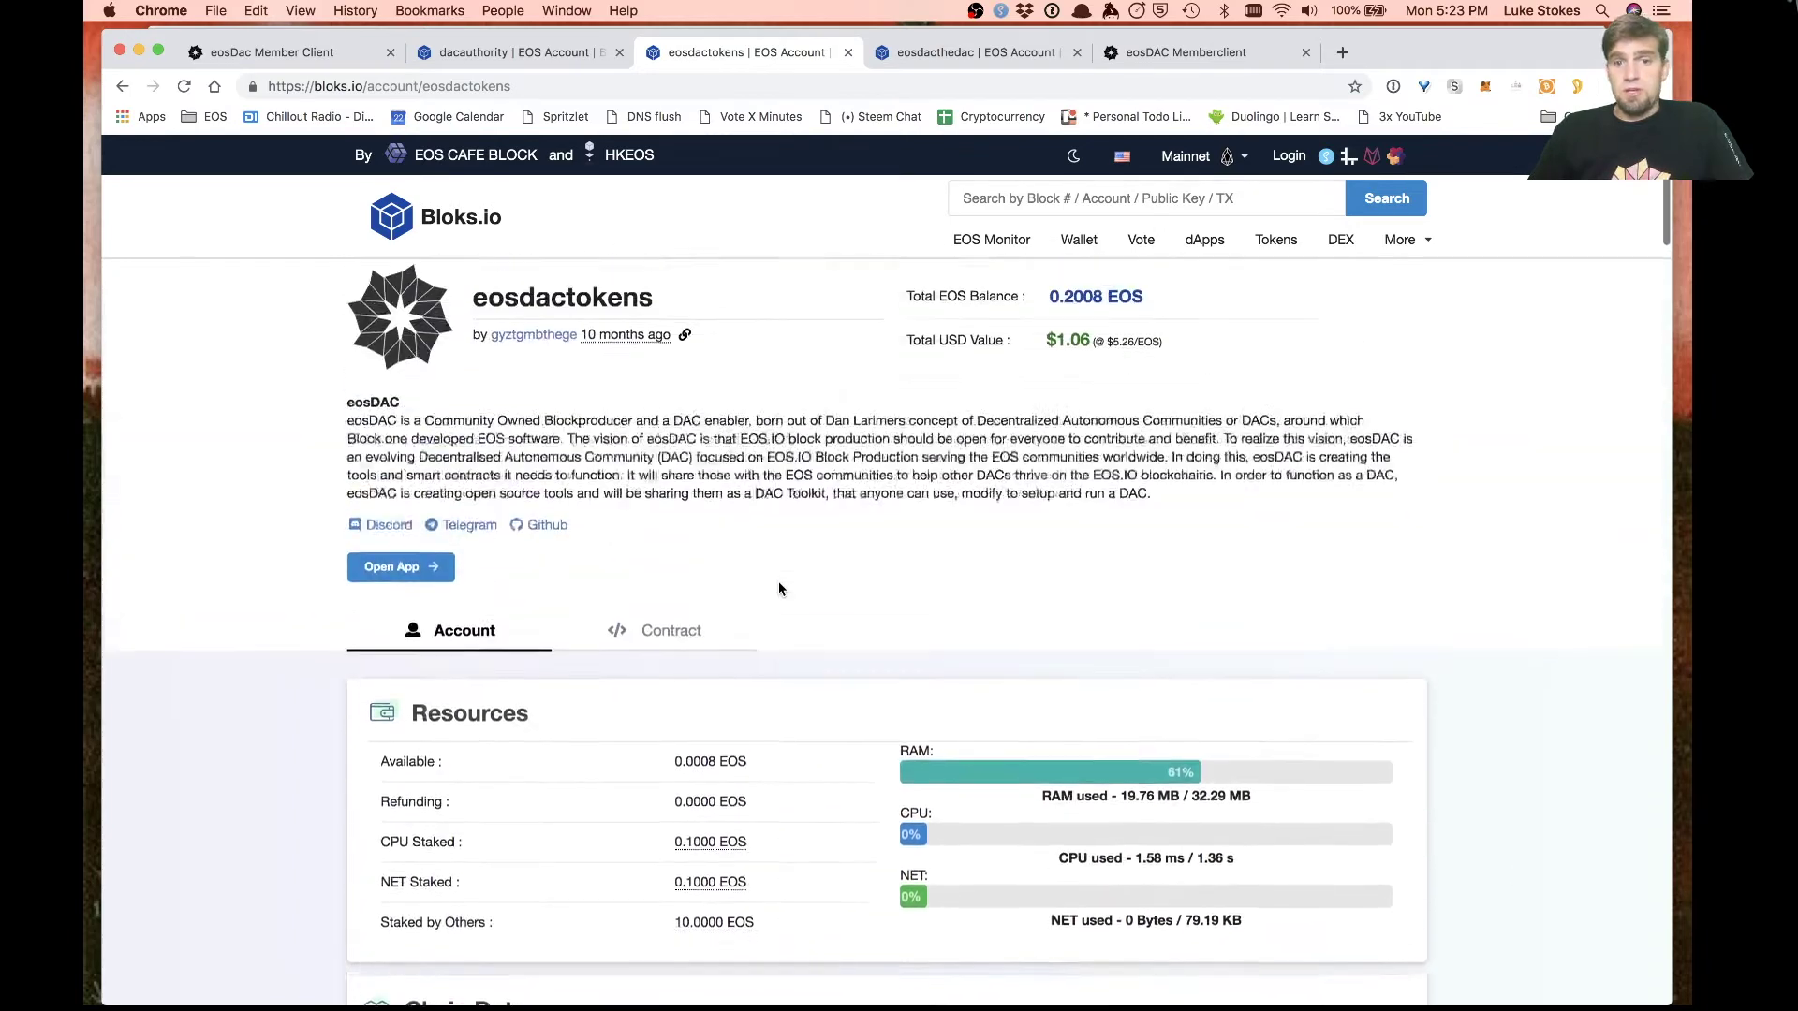
pyautogui.click(663, 655)
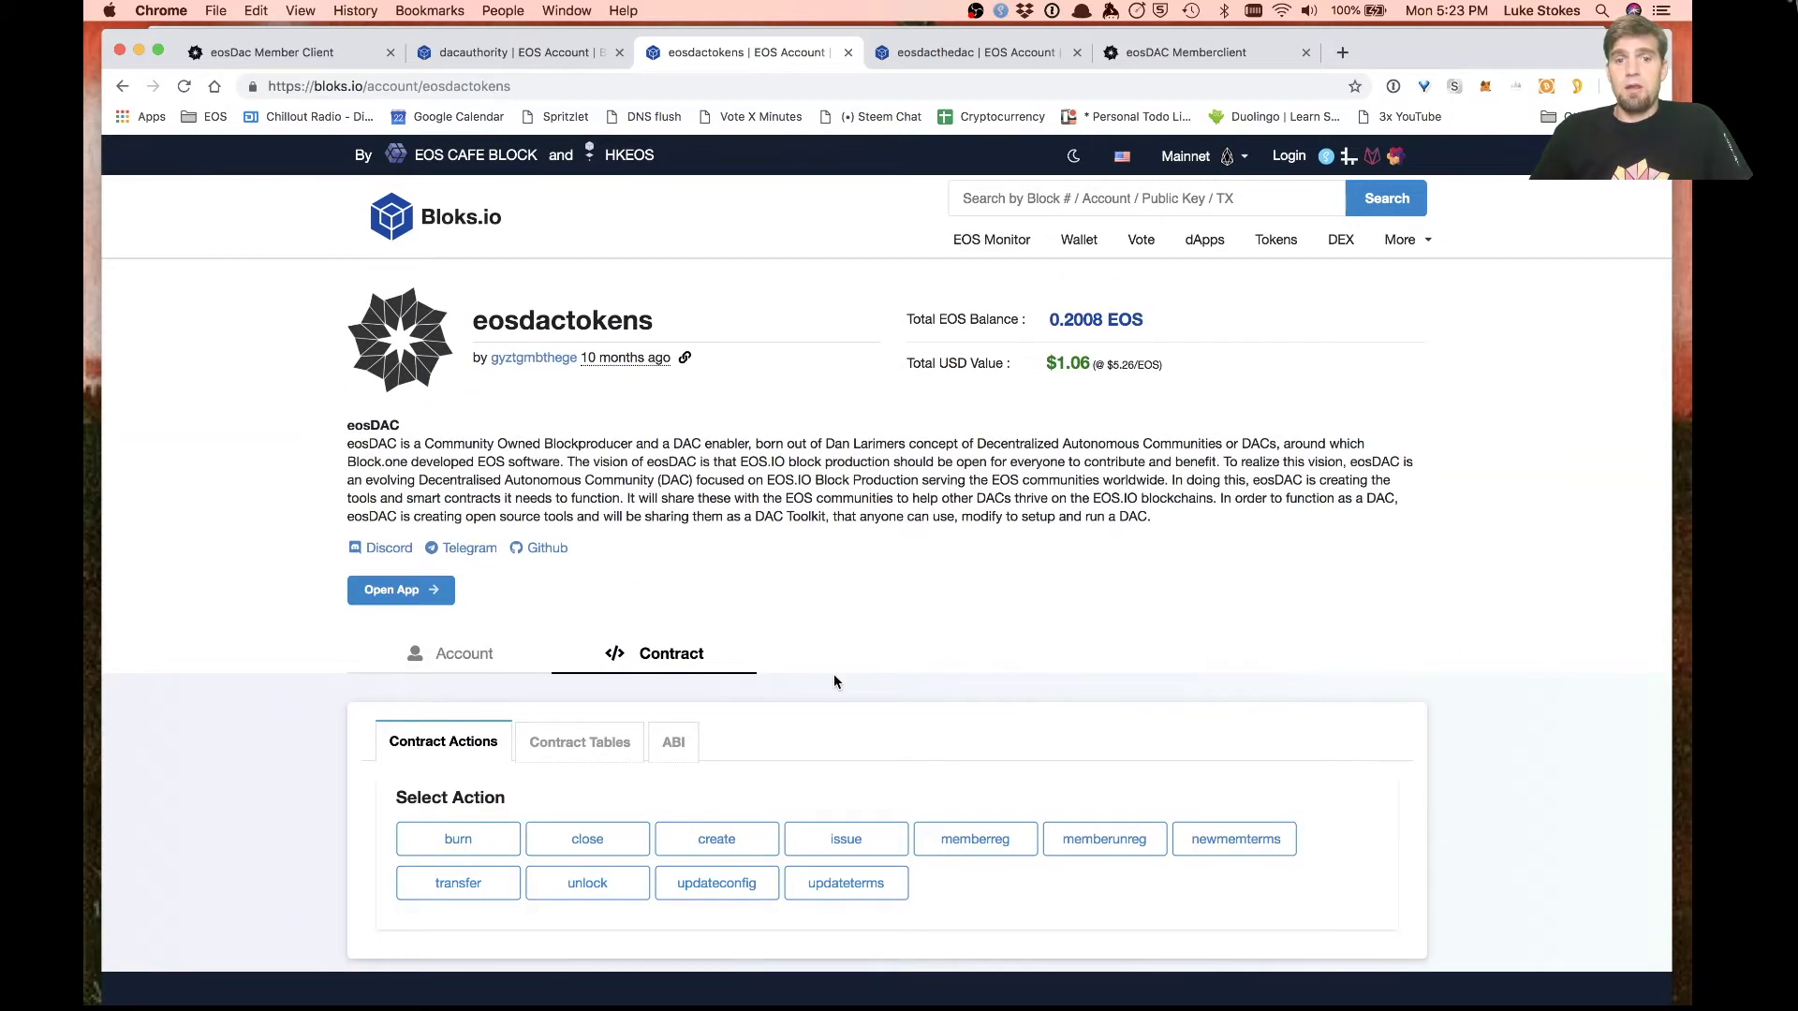
pyautogui.scroll(-4, 827, 747)
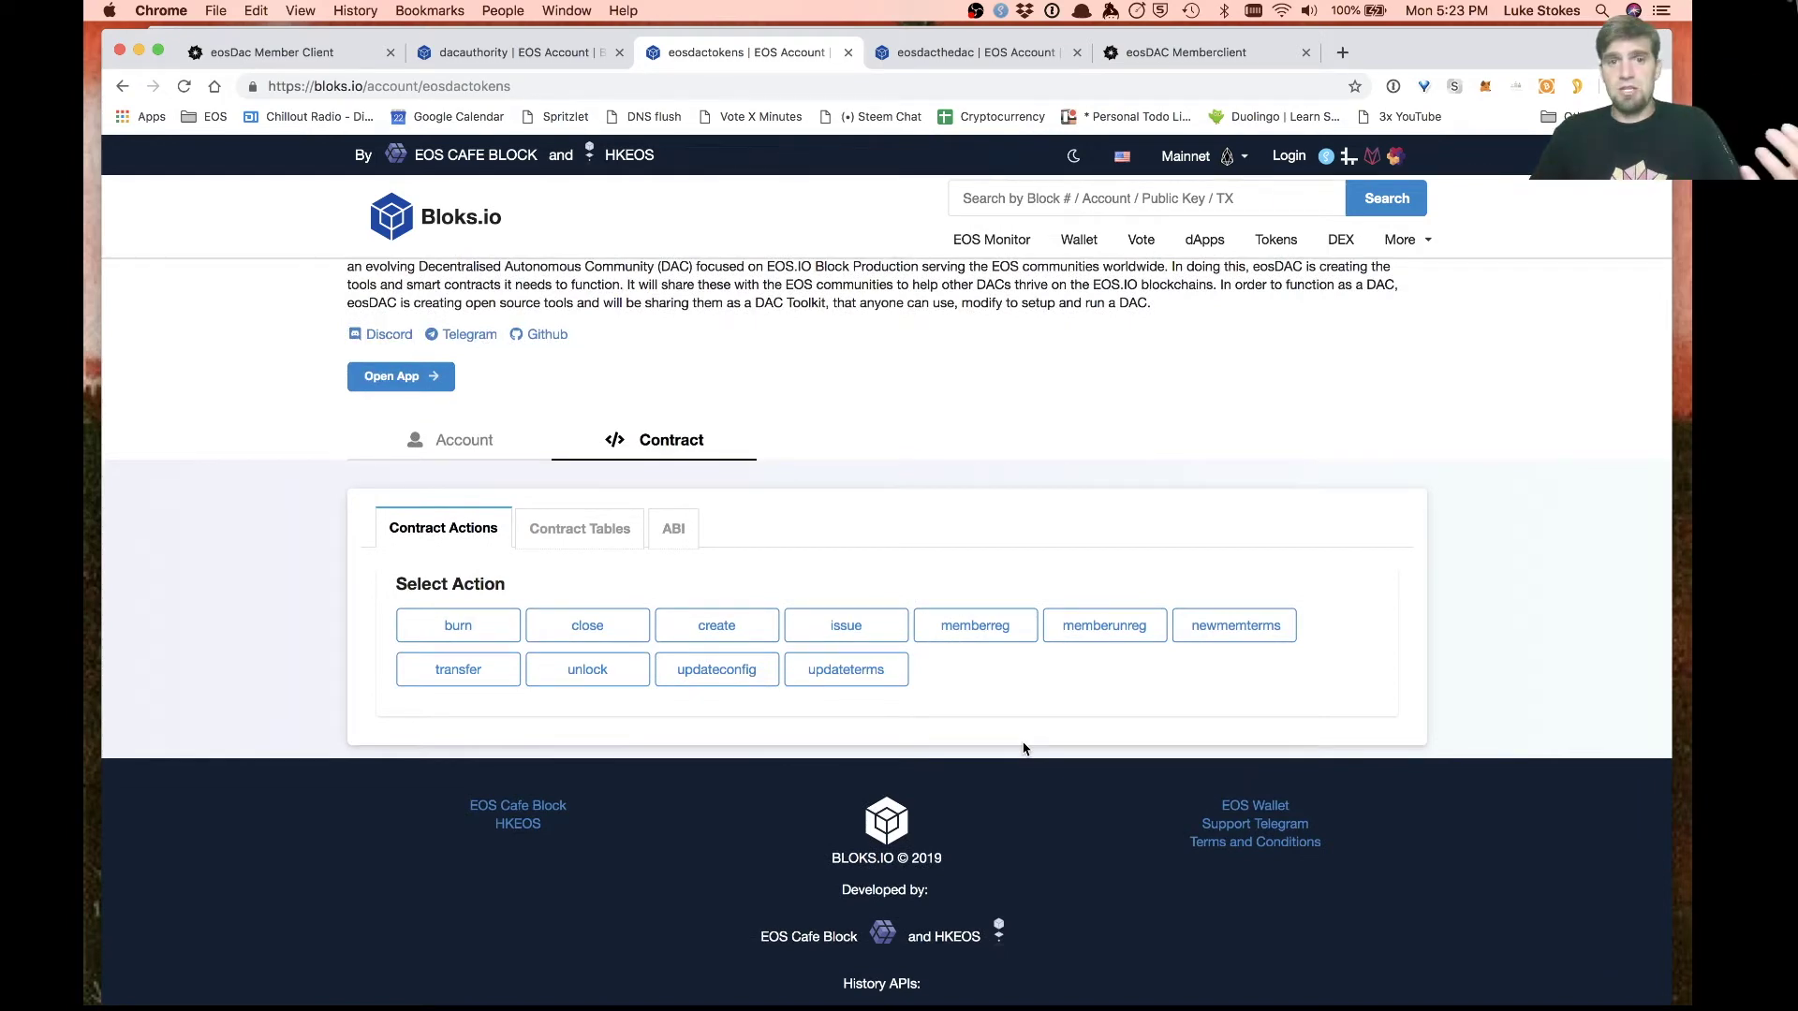
pyautogui.click(455, 451)
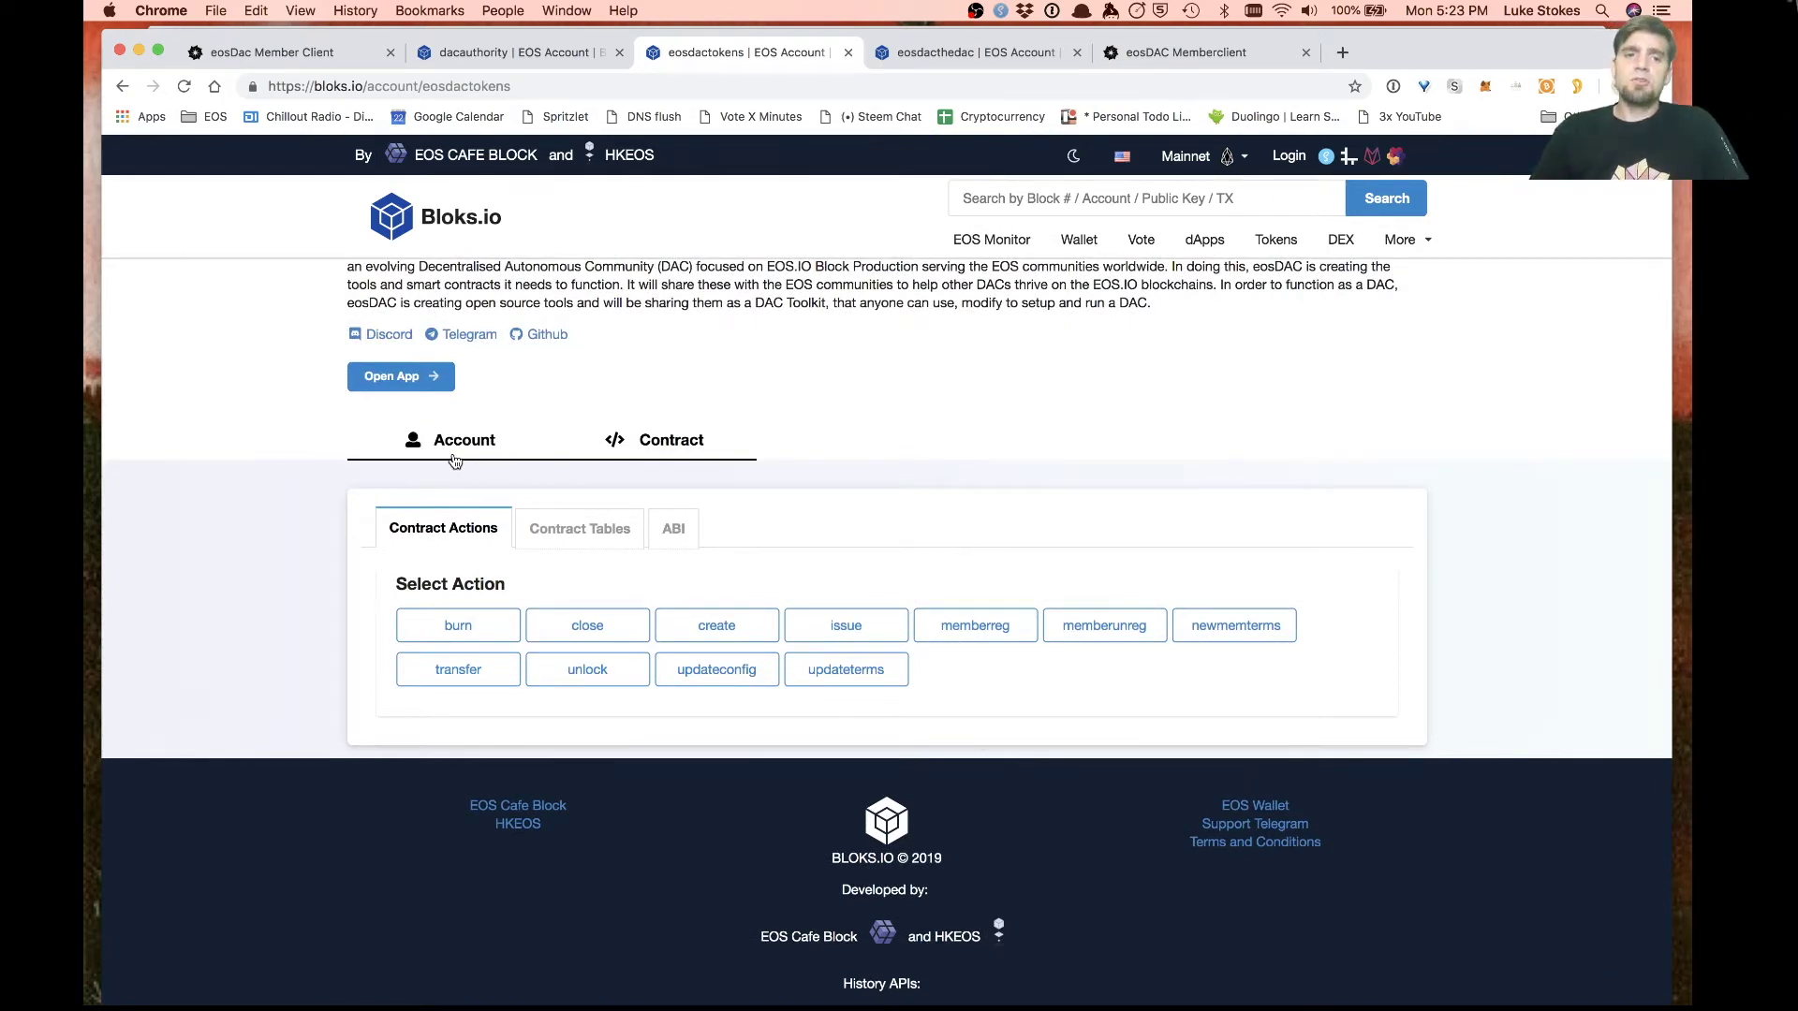
pyautogui.scroll(-5, 693, 468)
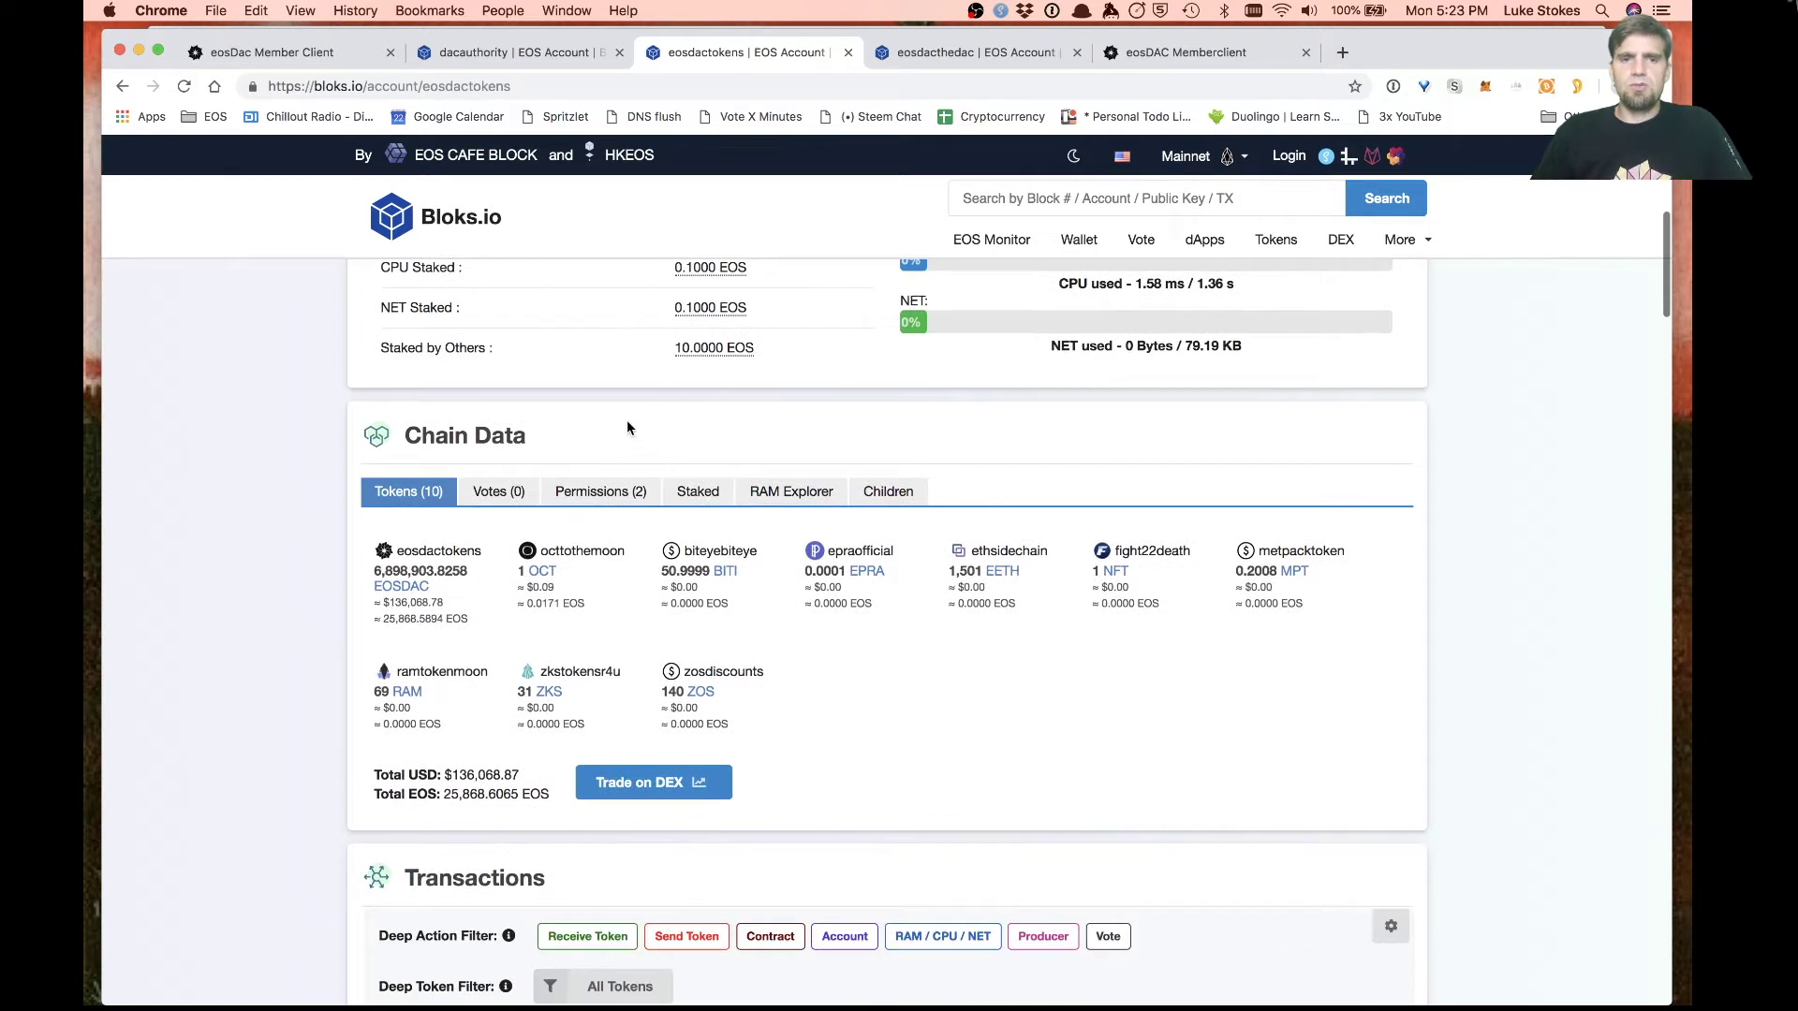
# Step: Show eosdactokens' permissions and highlight the owner and active rows held by dacauthority@active
pyautogui.click(584, 501)
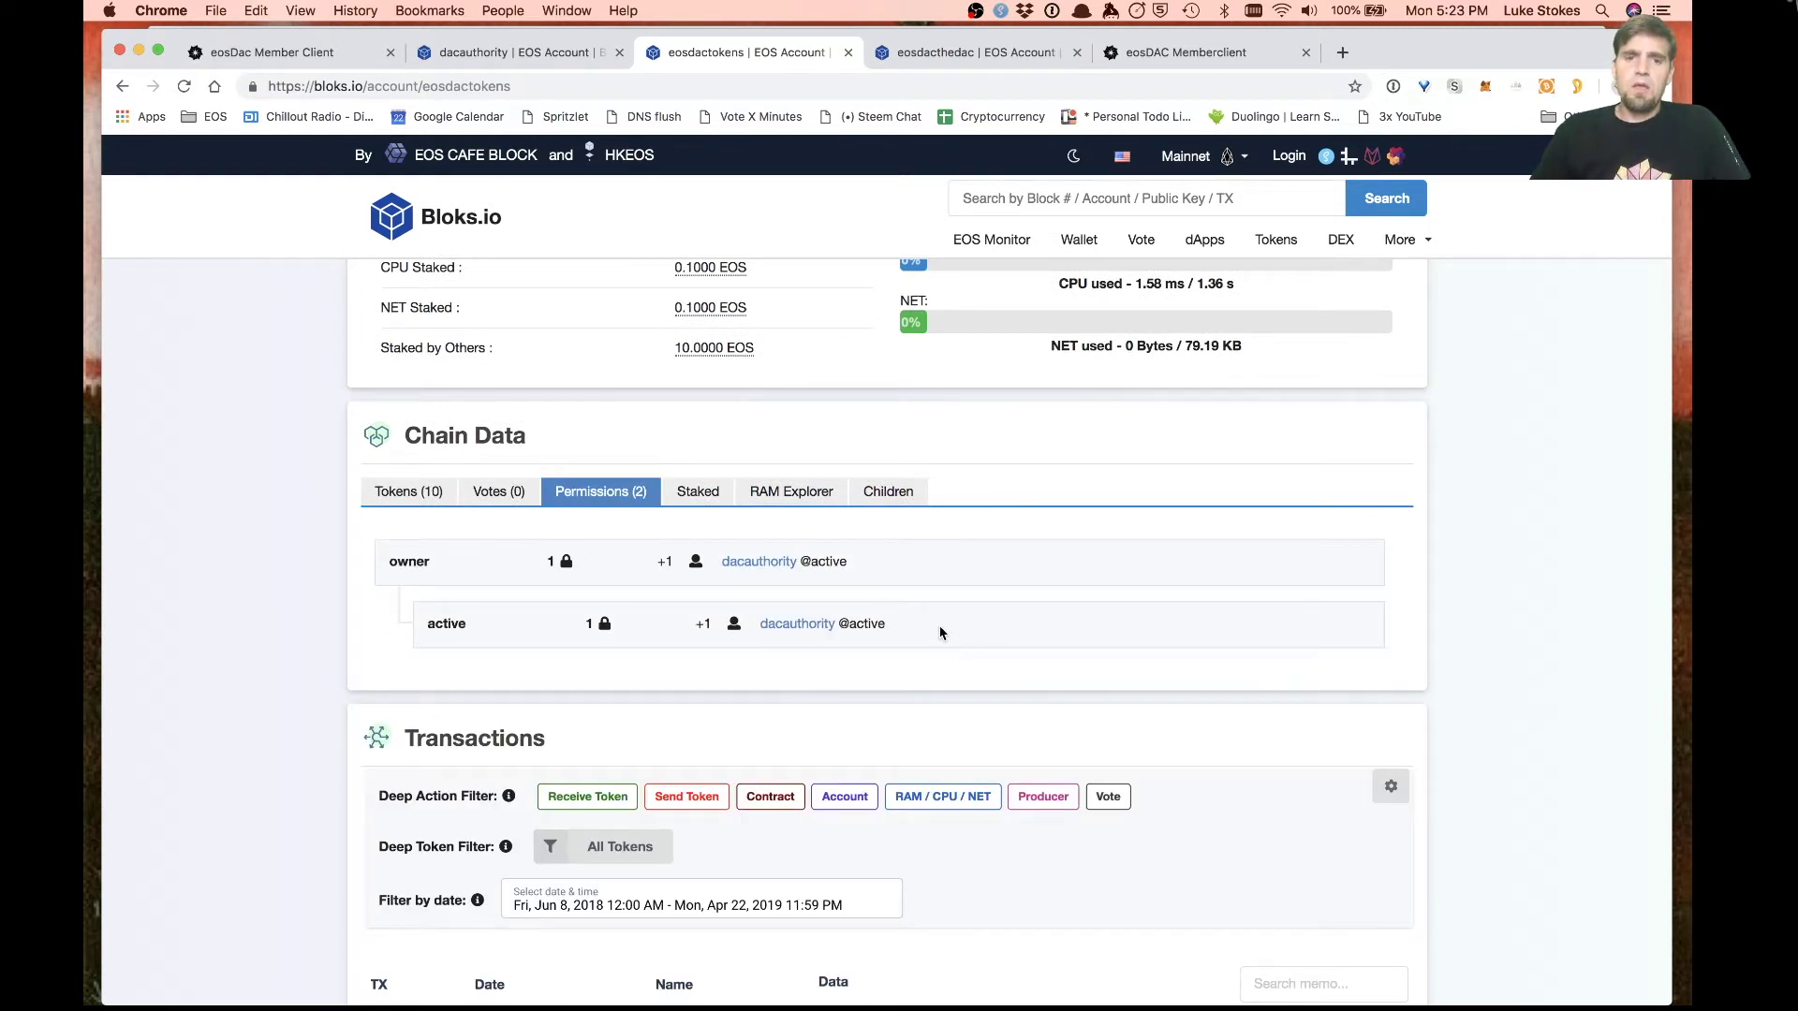
pyautogui.moveTo(941, 633); pyautogui.dragTo(388, 570)
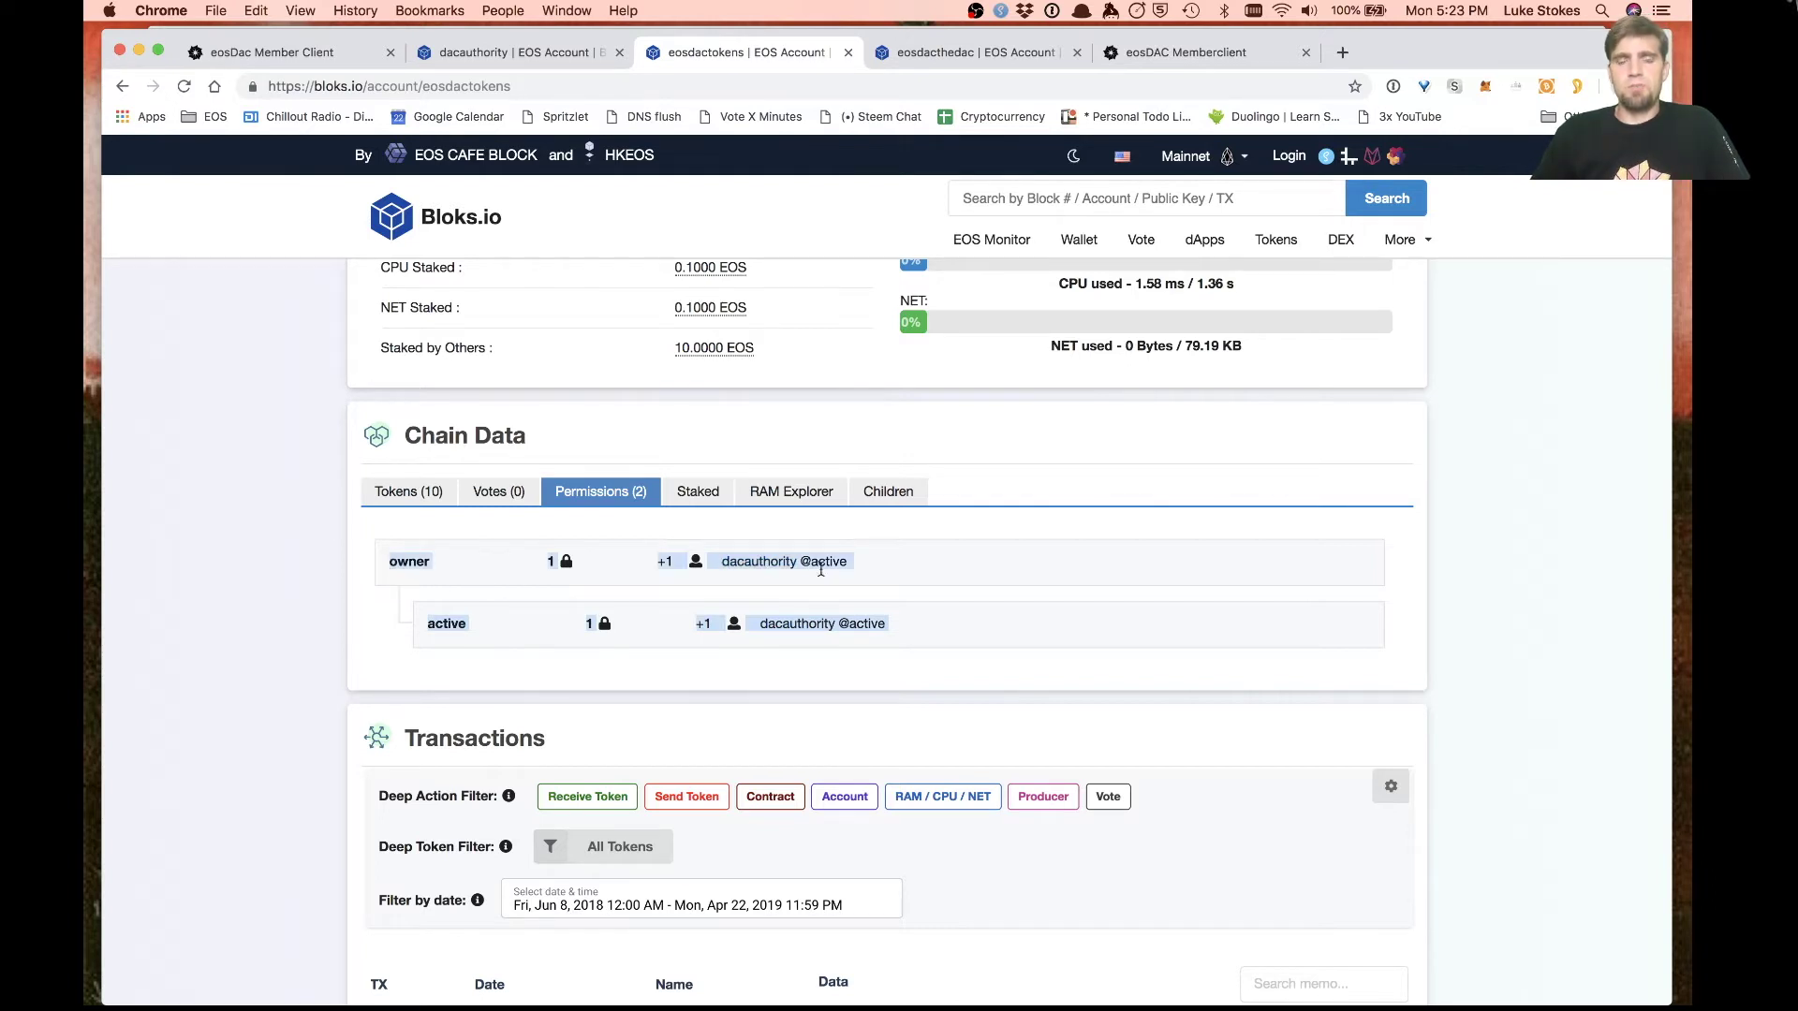
pyautogui.click(882, 598)
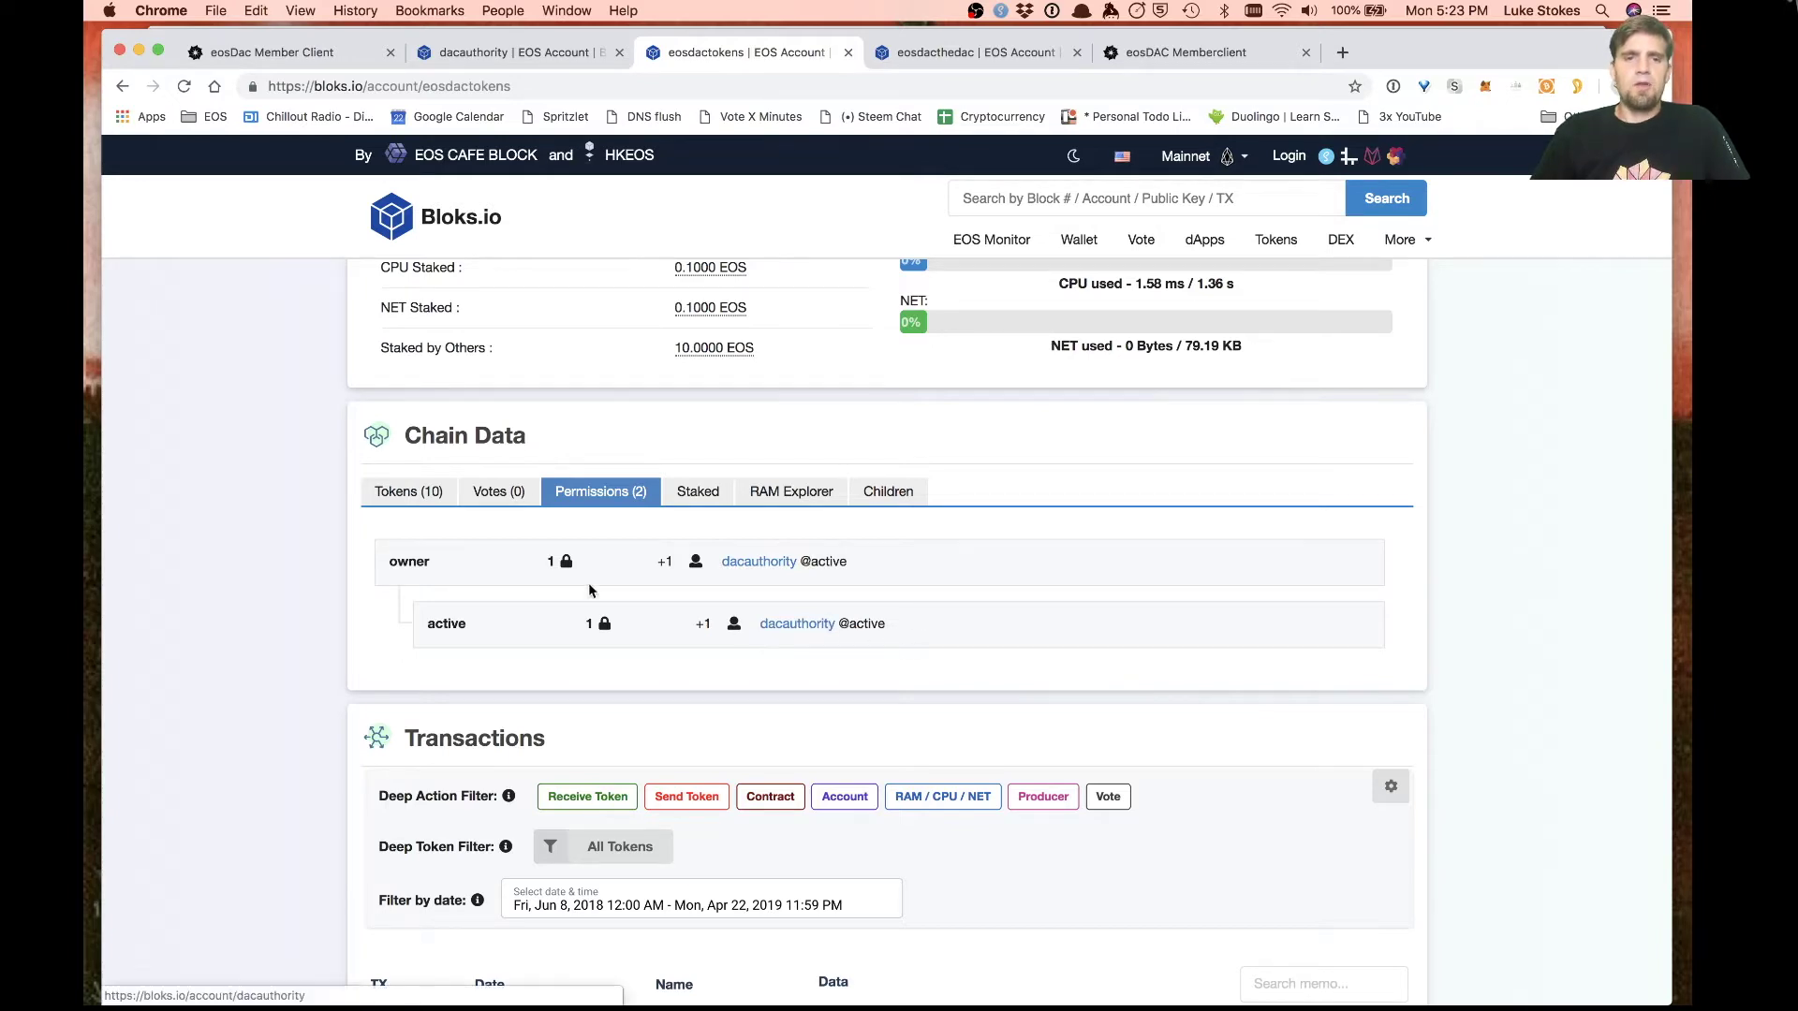
# Step: Compare against the dacauthority account's permissions, then return to the eosdactokens page
pyautogui.scroll(1, 527, 414)
pyautogui.scroll(5, 526, 412)
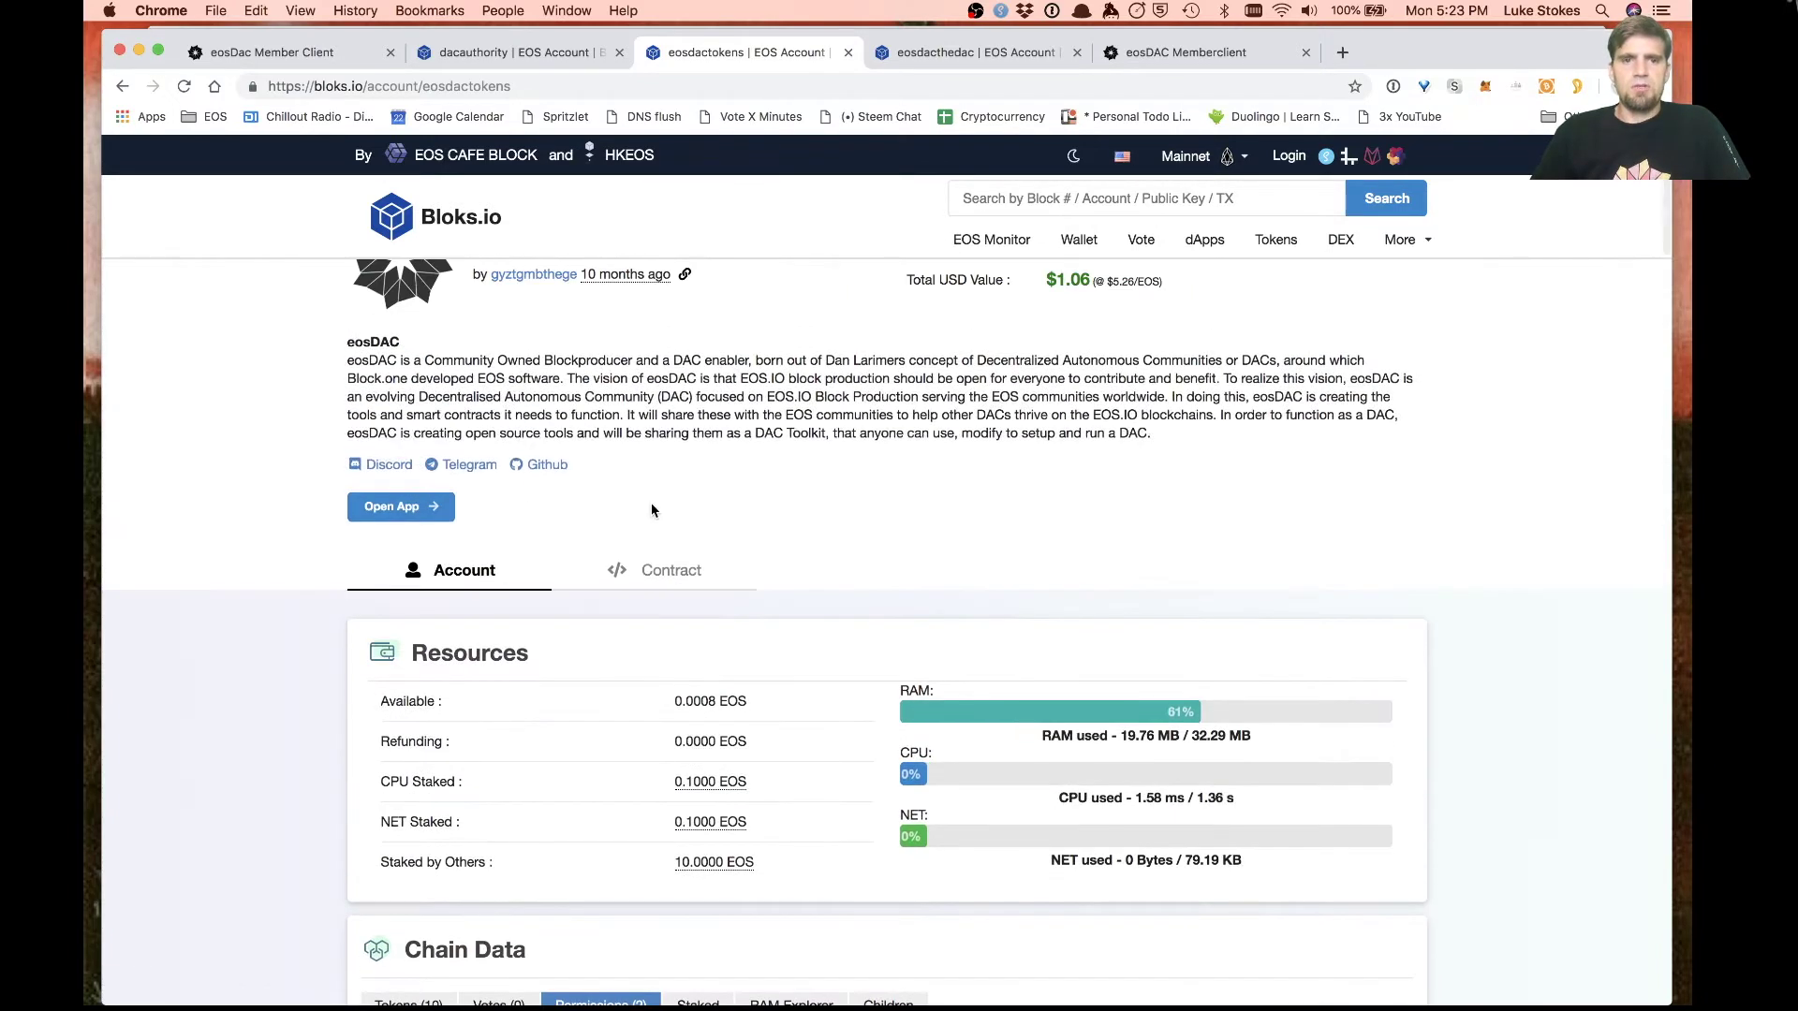
pyautogui.scroll(-3, 650, 502)
pyautogui.click(505, 55)
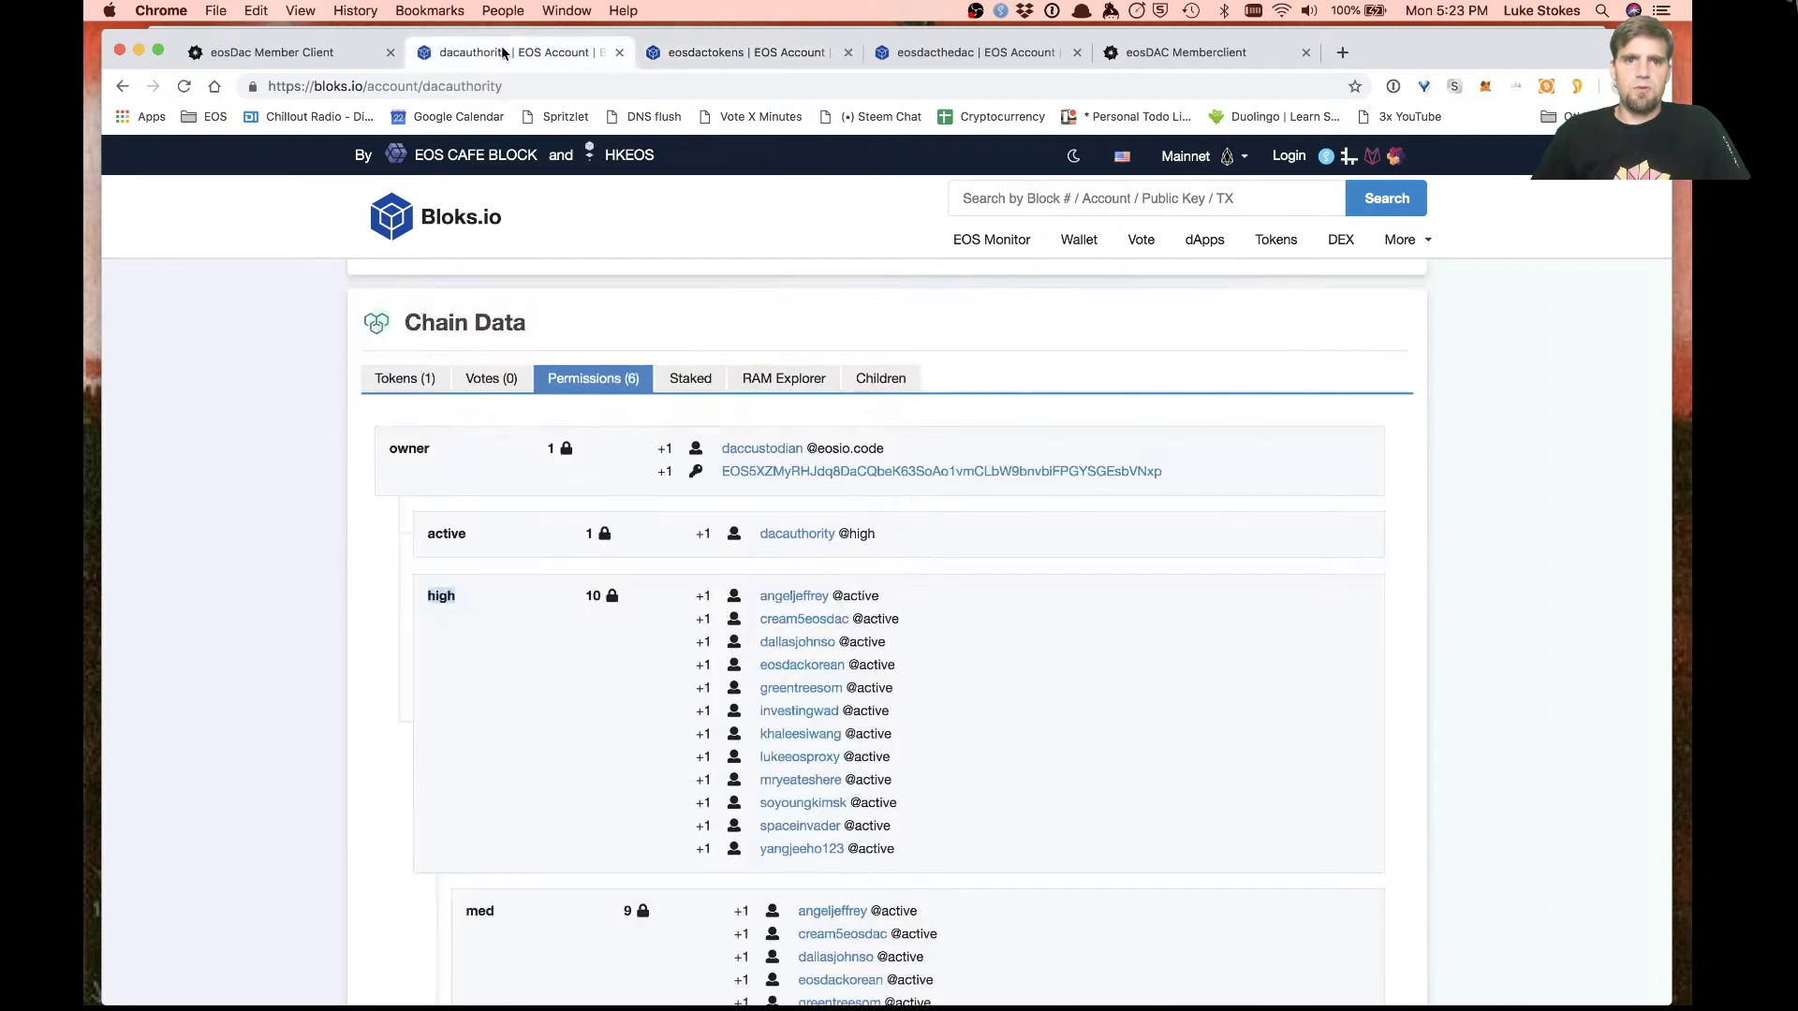
pyautogui.click(584, 601)
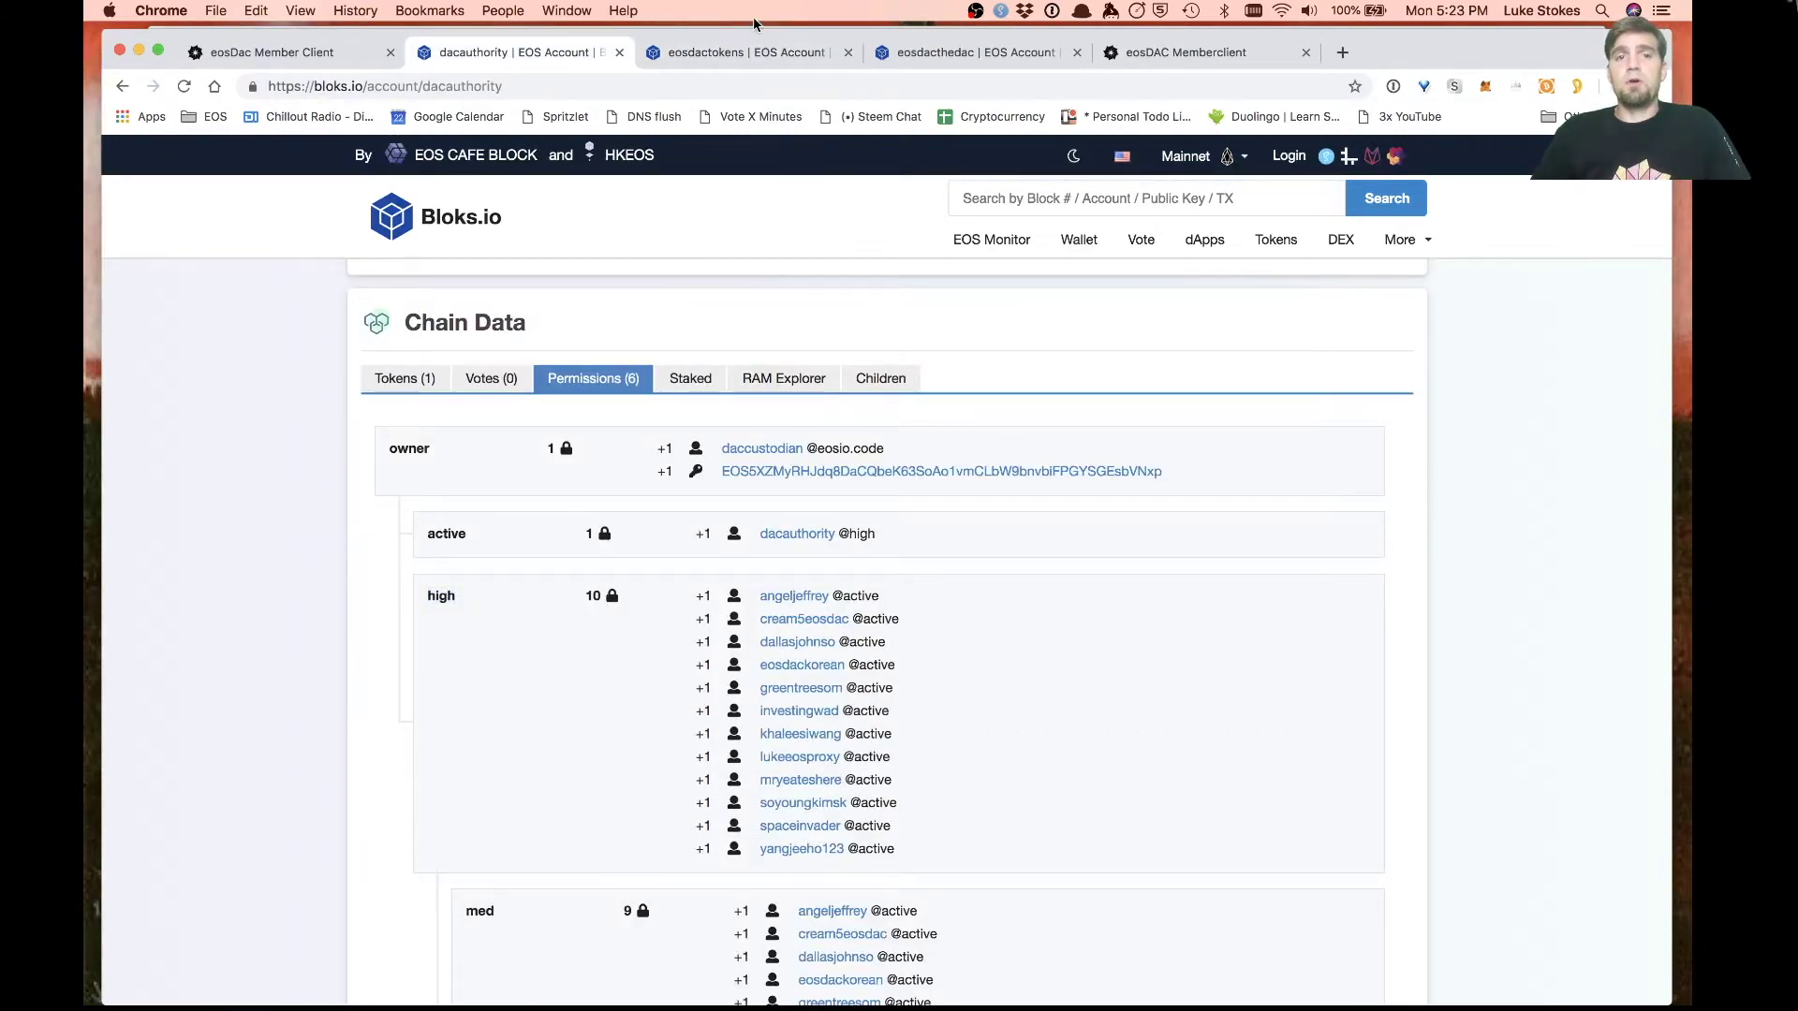
pyautogui.click(720, 58)
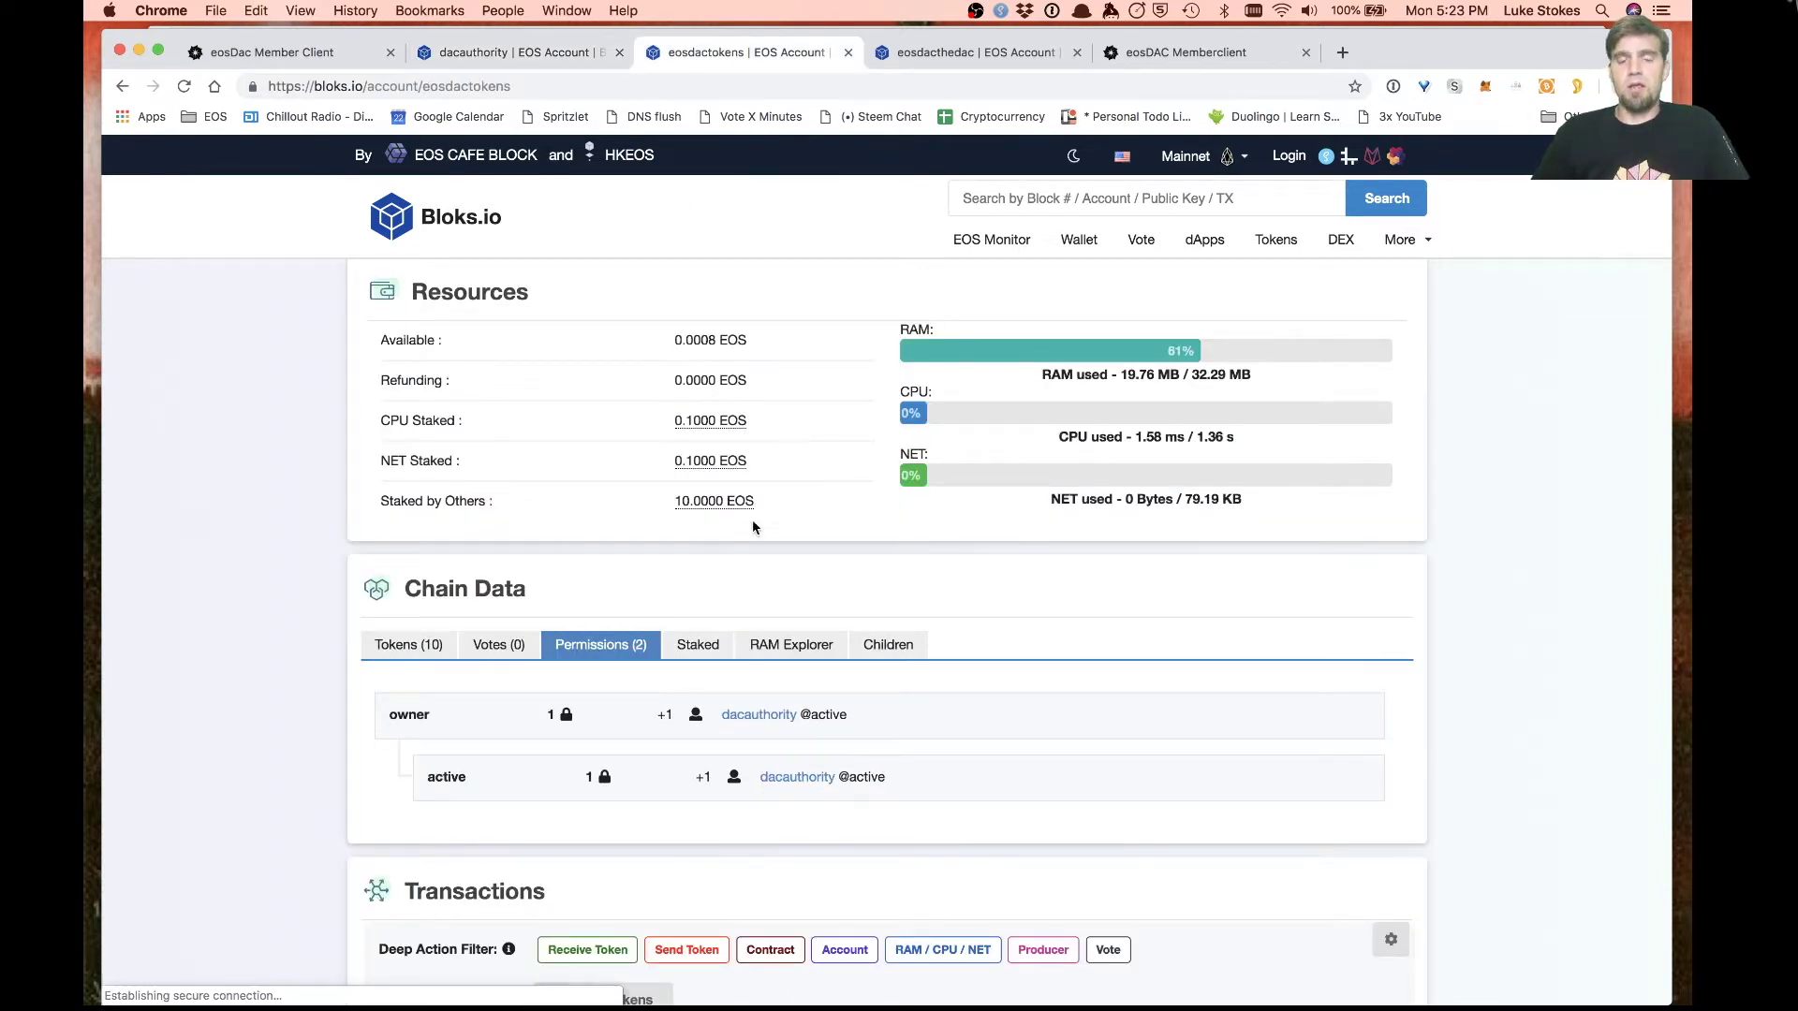
pyautogui.moveTo(745, 502)
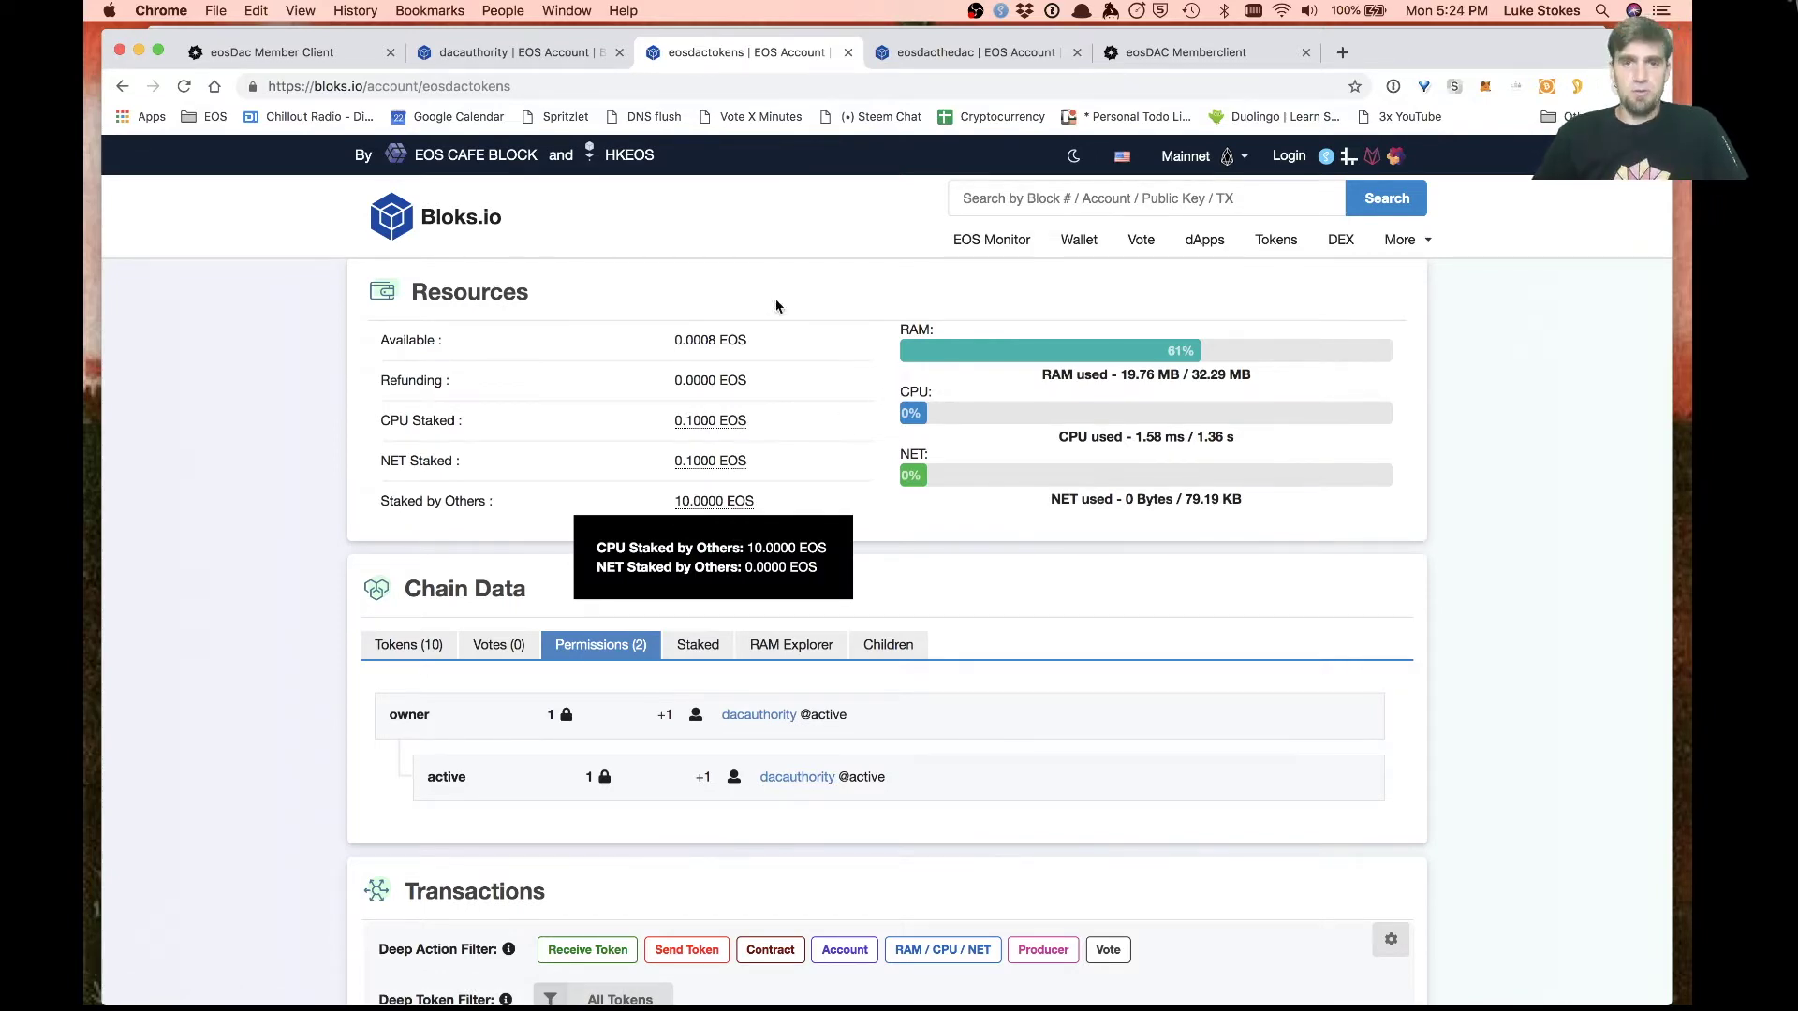
# Step: Switch to eosdacthedac, highlight its 8,473.6356 EOS balance, and show its permissions including xfer
pyautogui.click(986, 52)
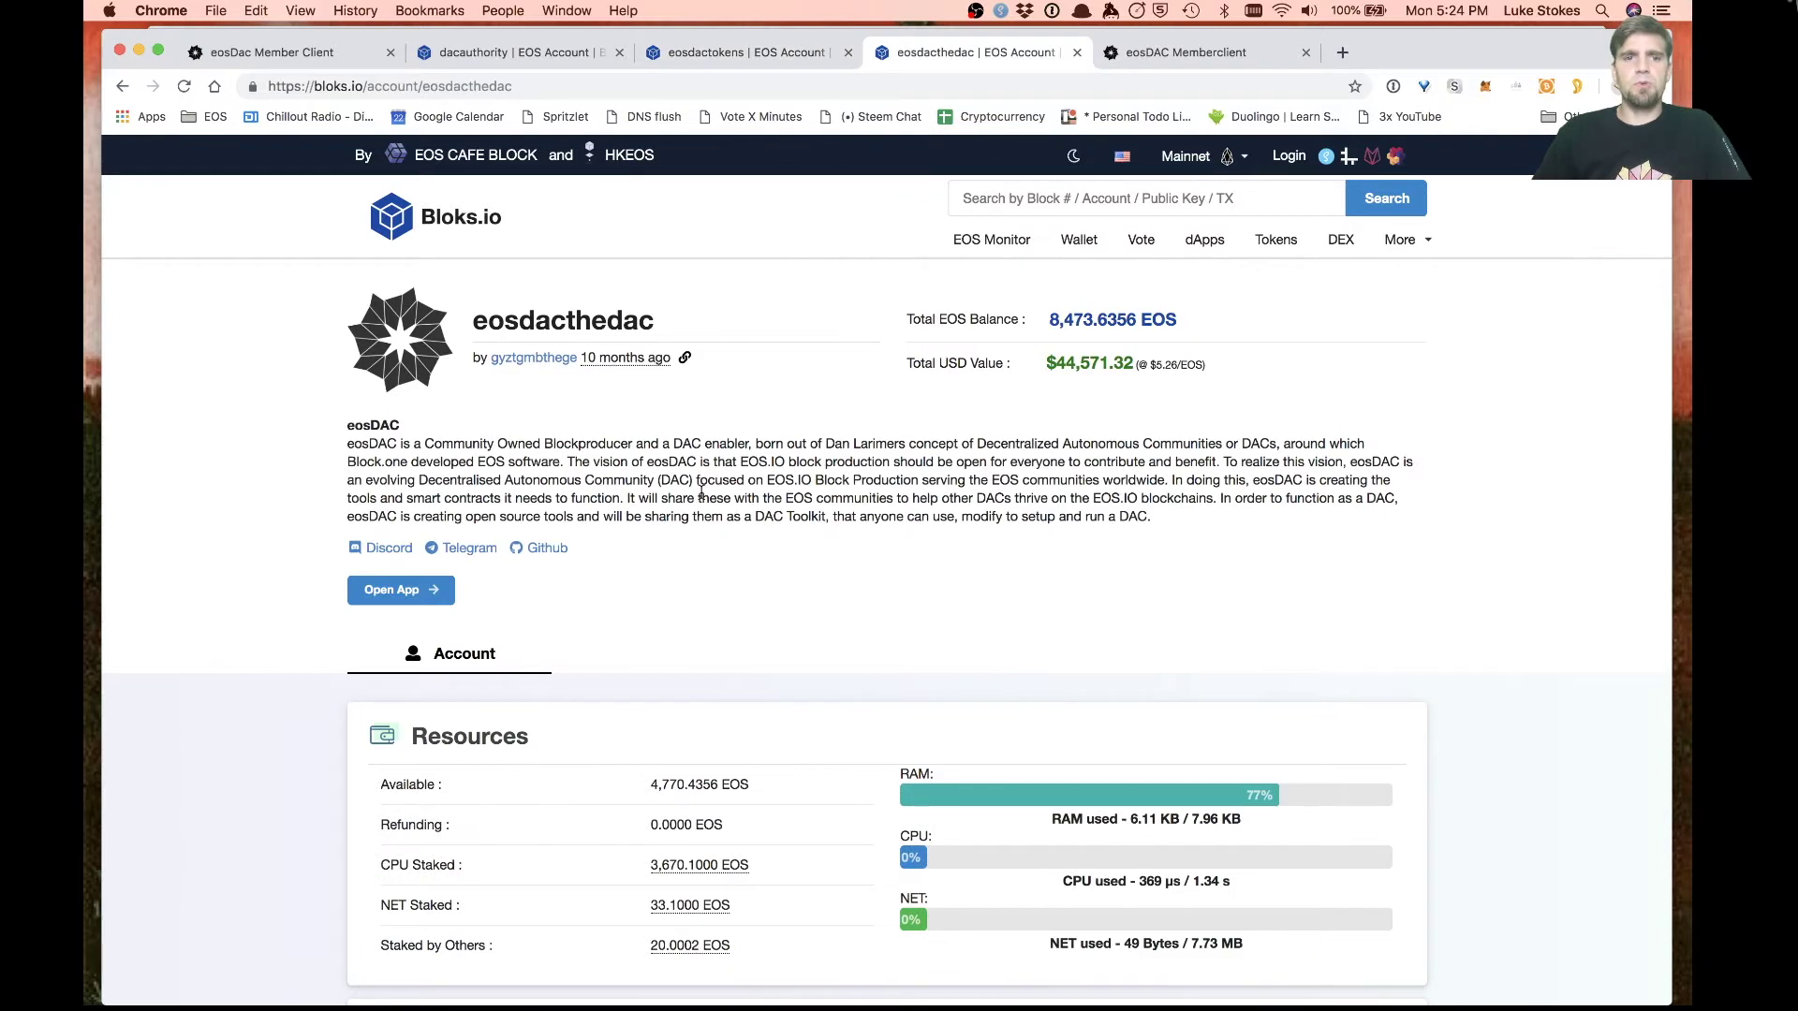
pyautogui.scroll(-5, 701, 491)
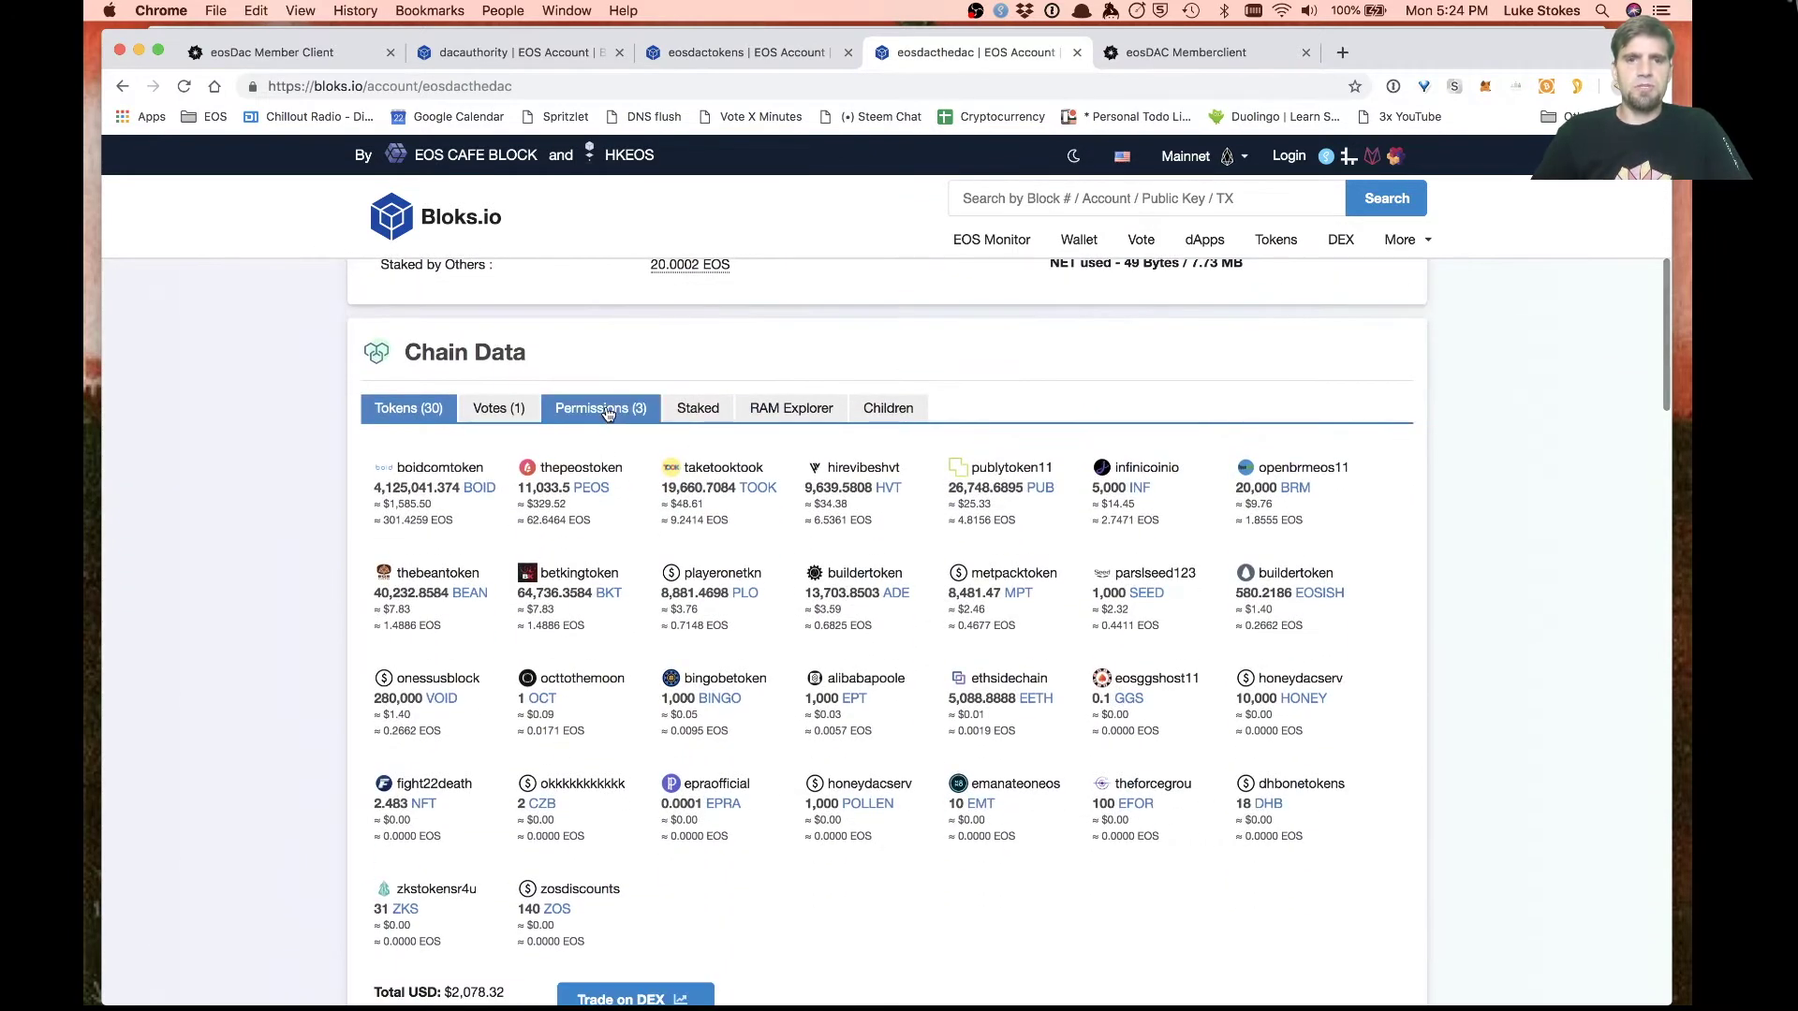
pyautogui.scroll(6, 731, 400)
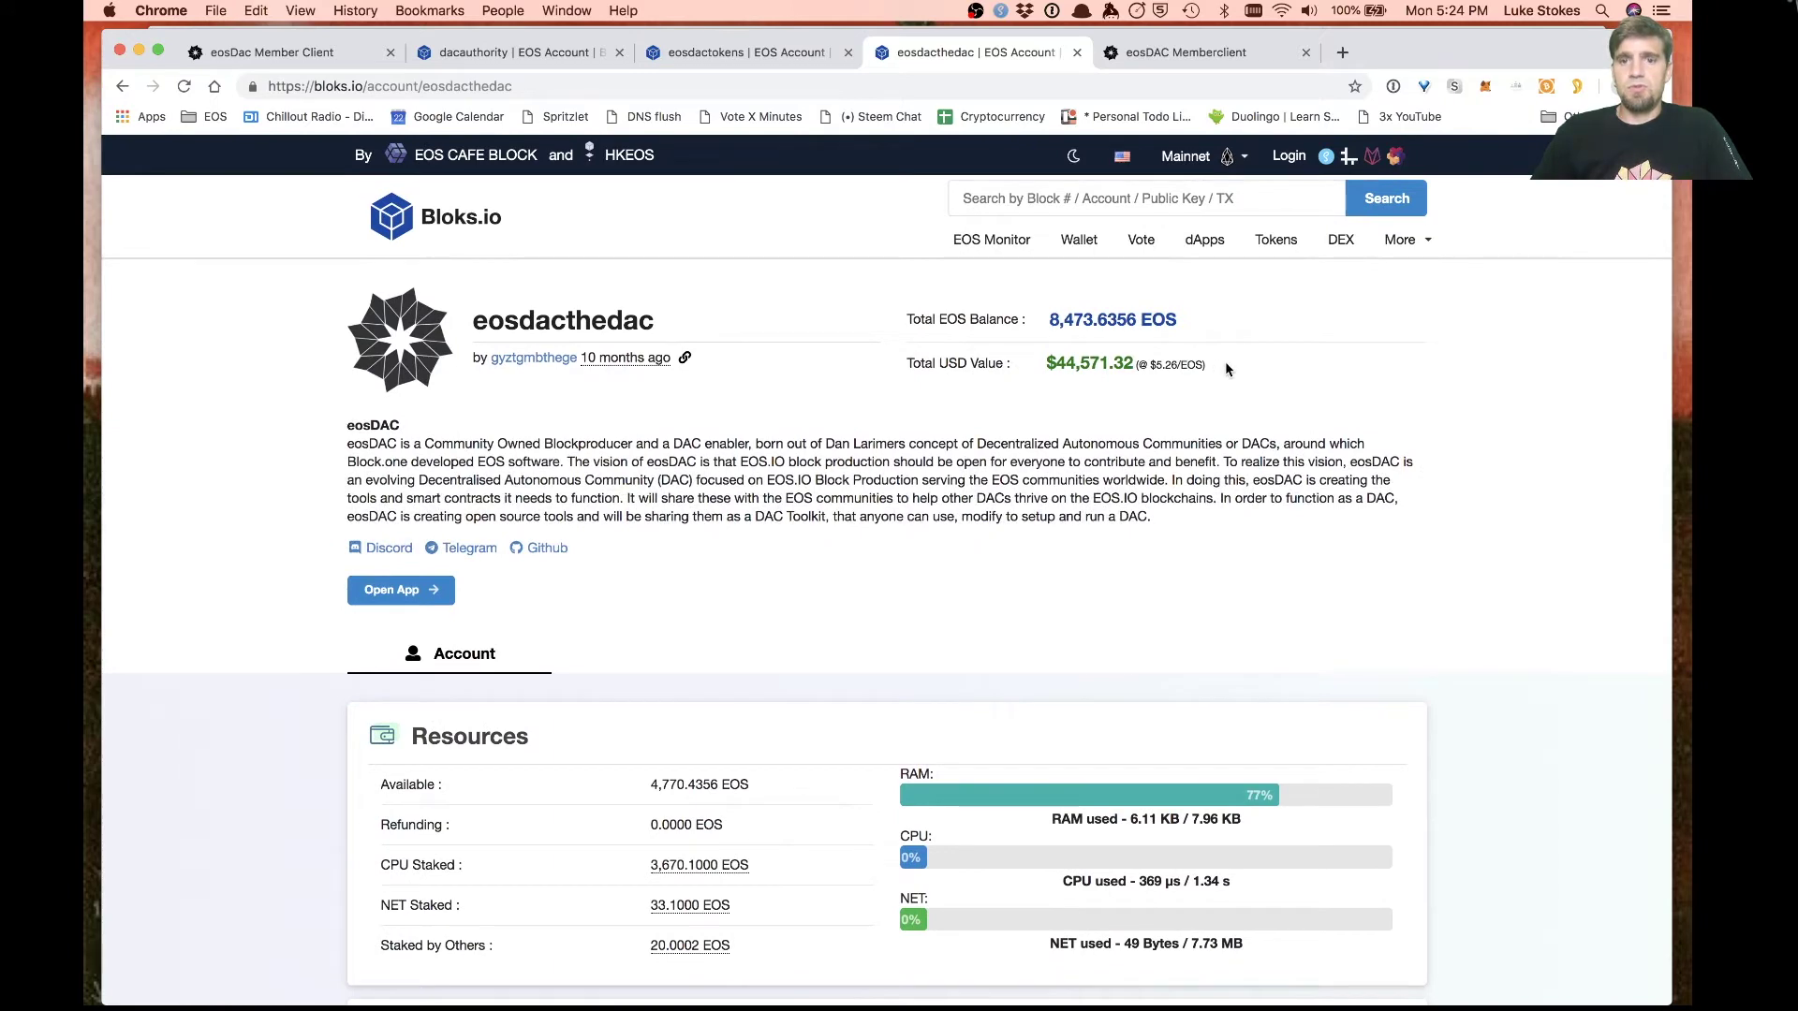
pyautogui.moveTo(1226, 370); pyautogui.dragTo(904, 319)
pyautogui.click(920, 437)
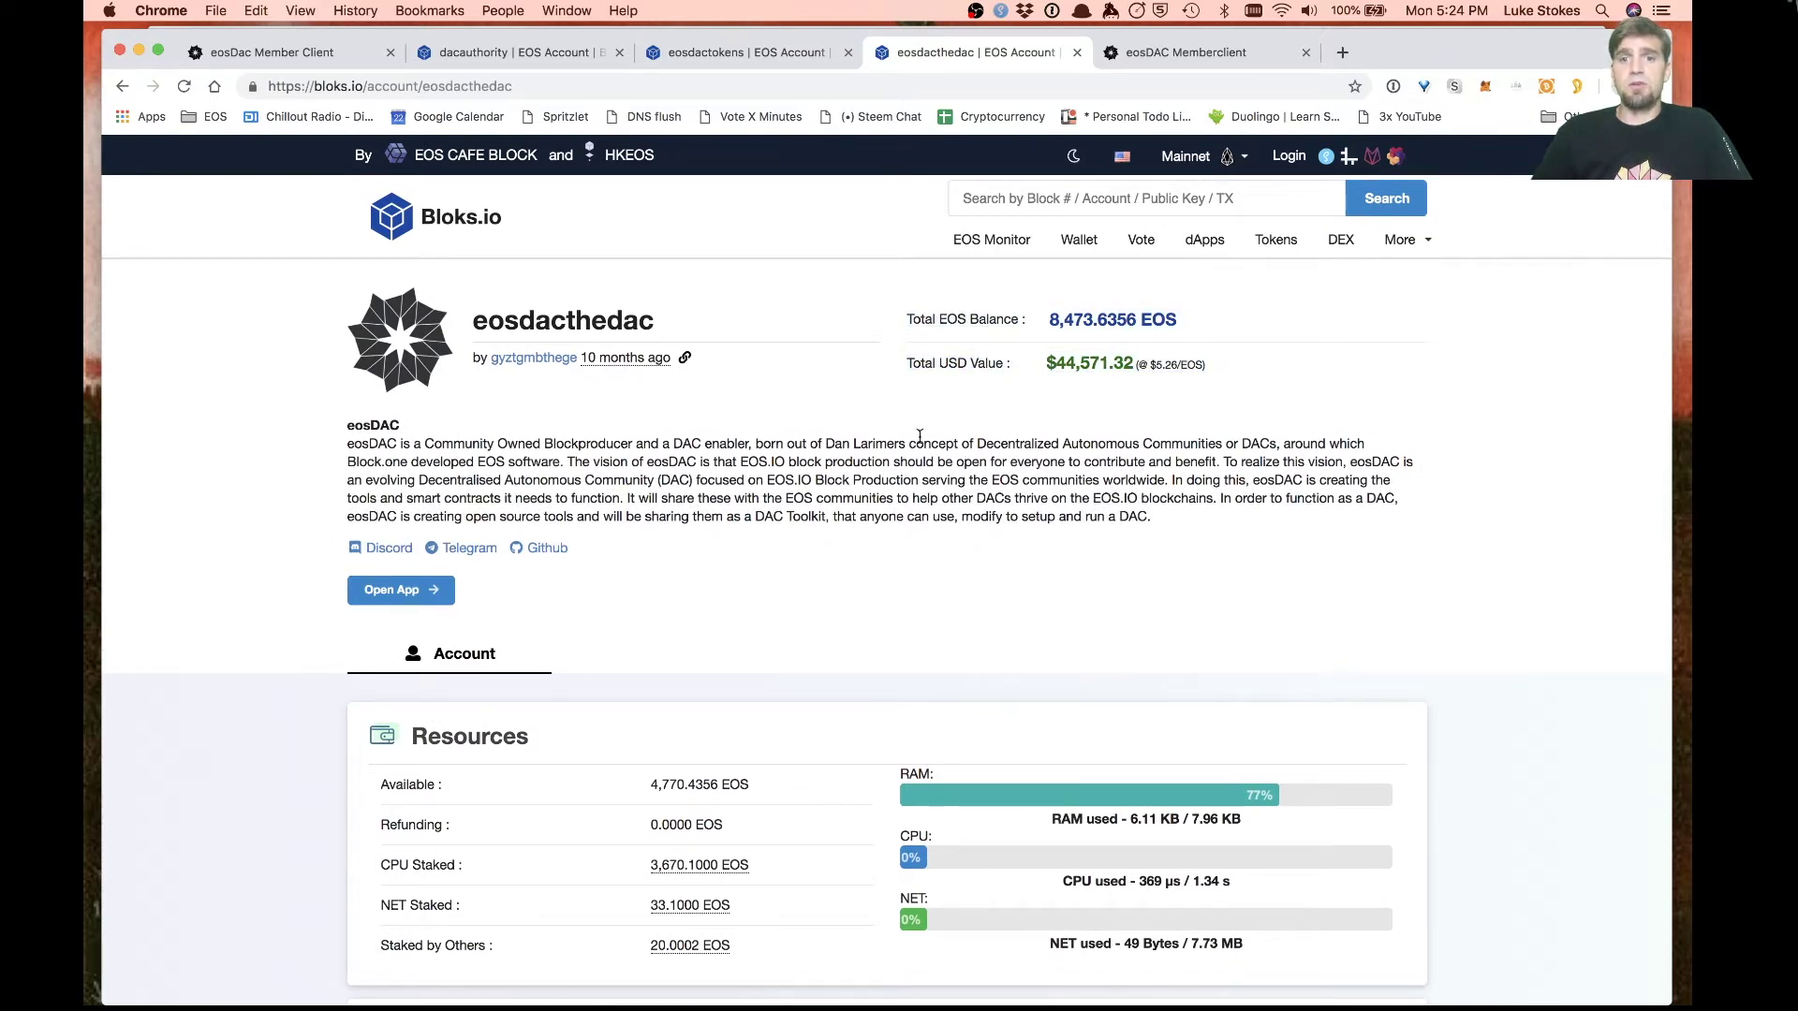
pyautogui.scroll(-6, 919, 437)
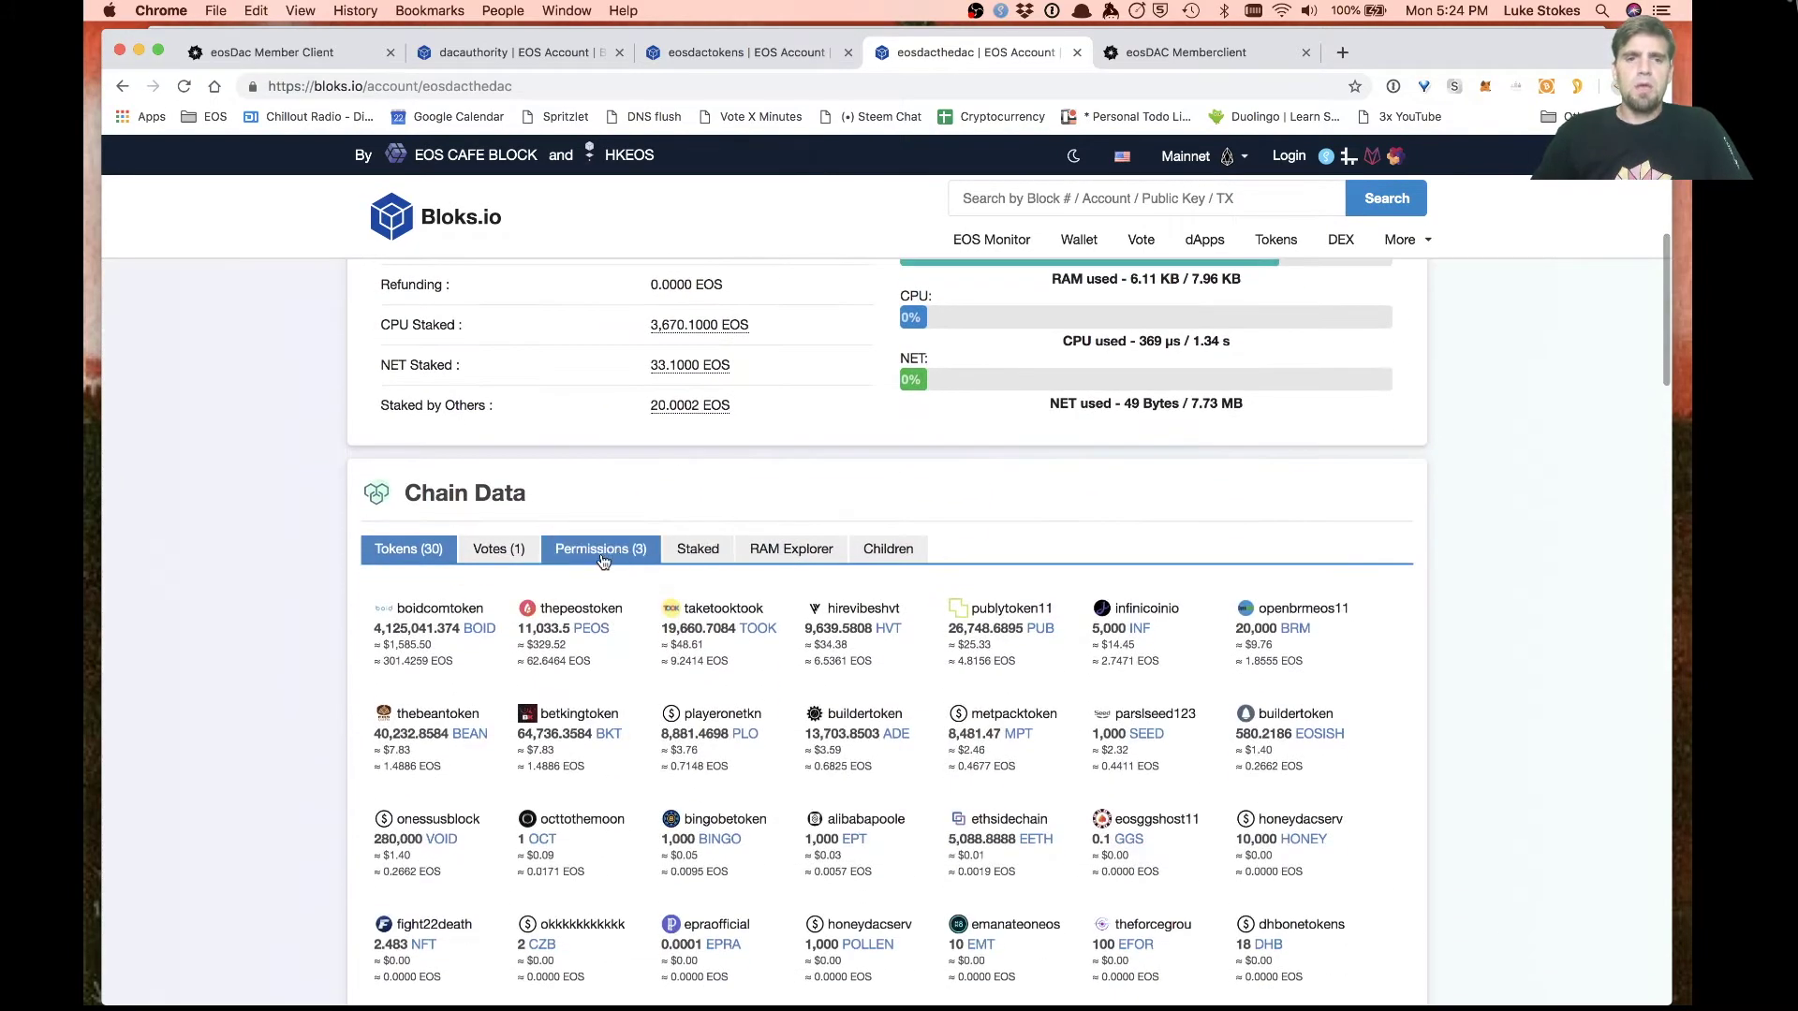
pyautogui.click(602, 552)
pyautogui.scroll(-3, 602, 560)
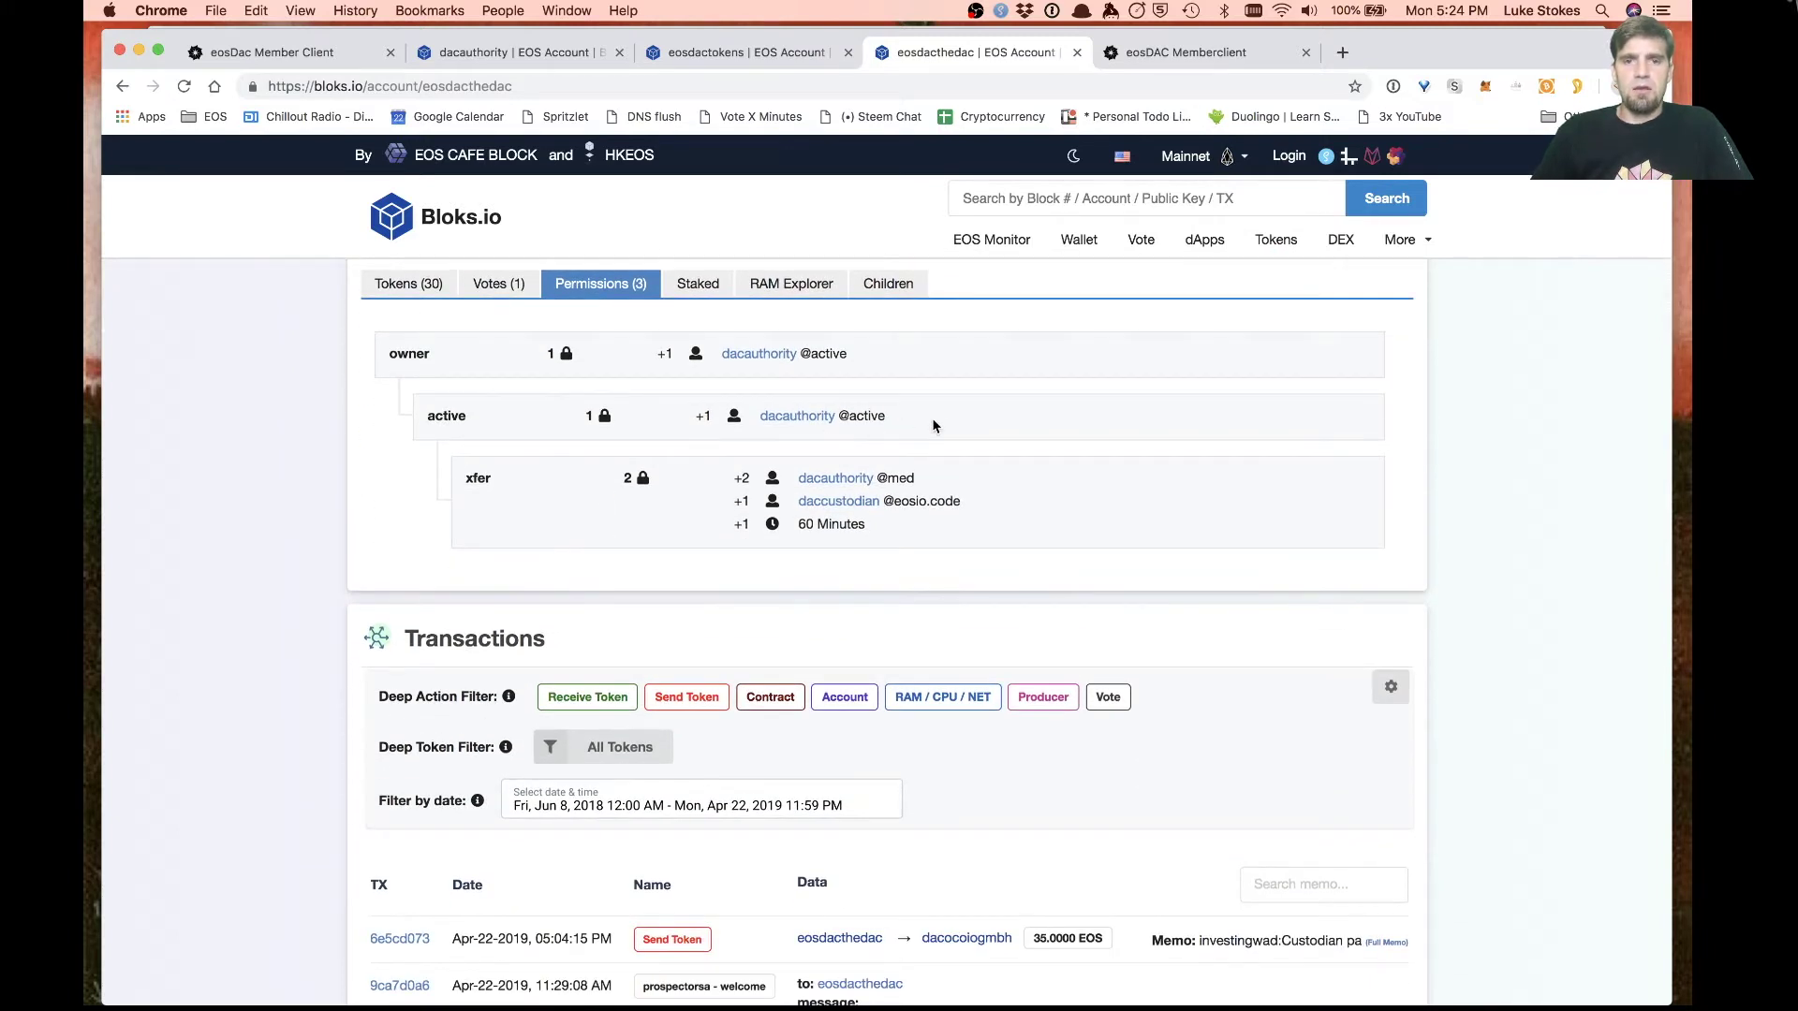
pyautogui.moveTo(933, 426); pyautogui.dragTo(733, 413)
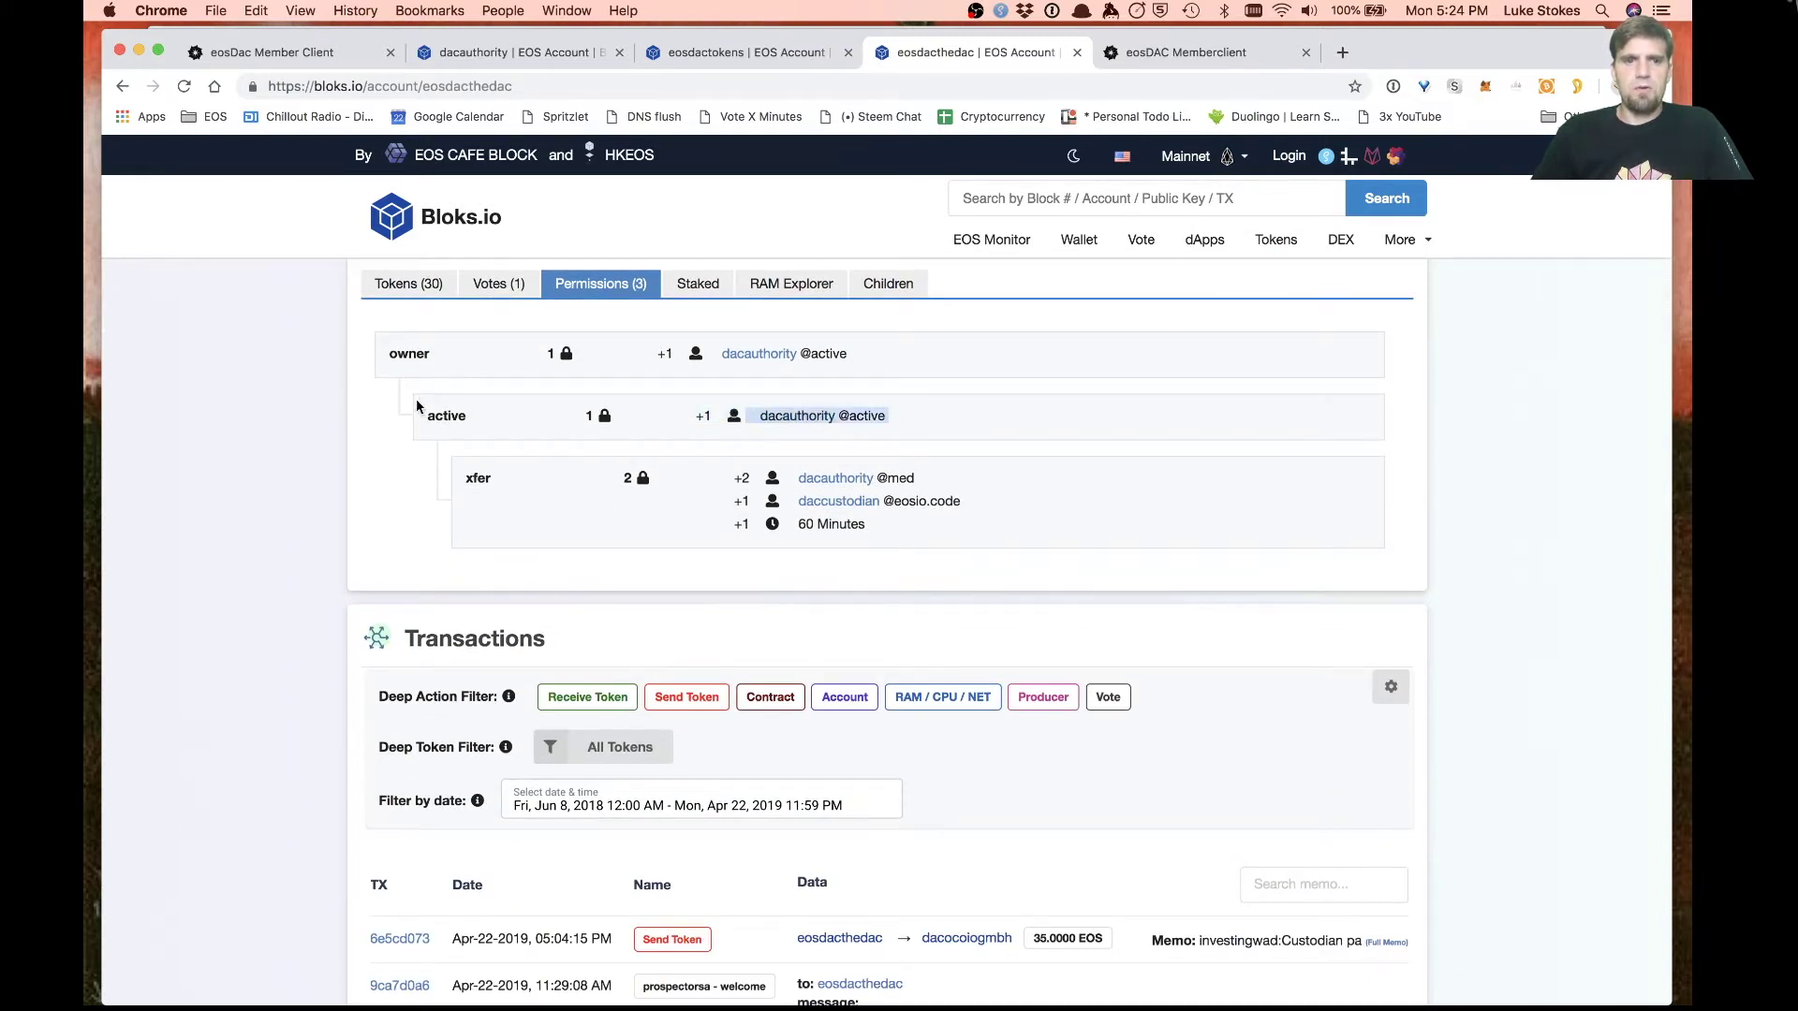
pyautogui.click(503, 511)
pyautogui.doubleClick(476, 478)
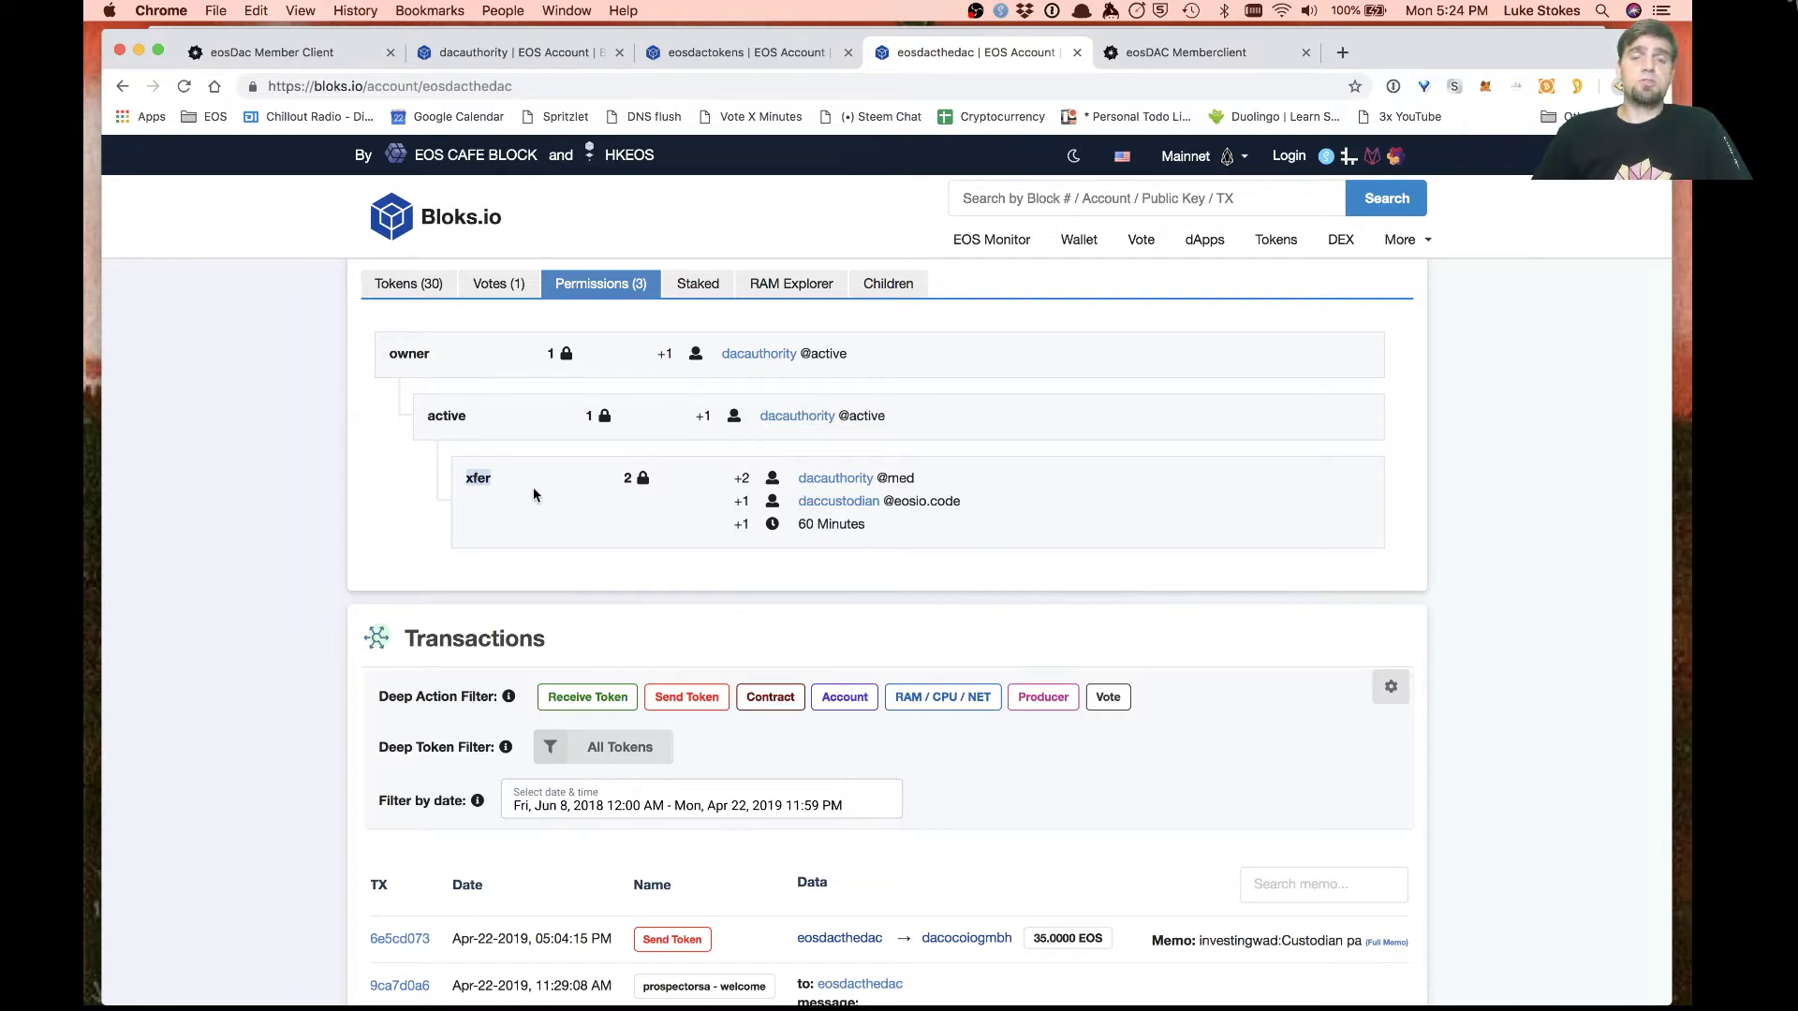
pyautogui.click(977, 550)
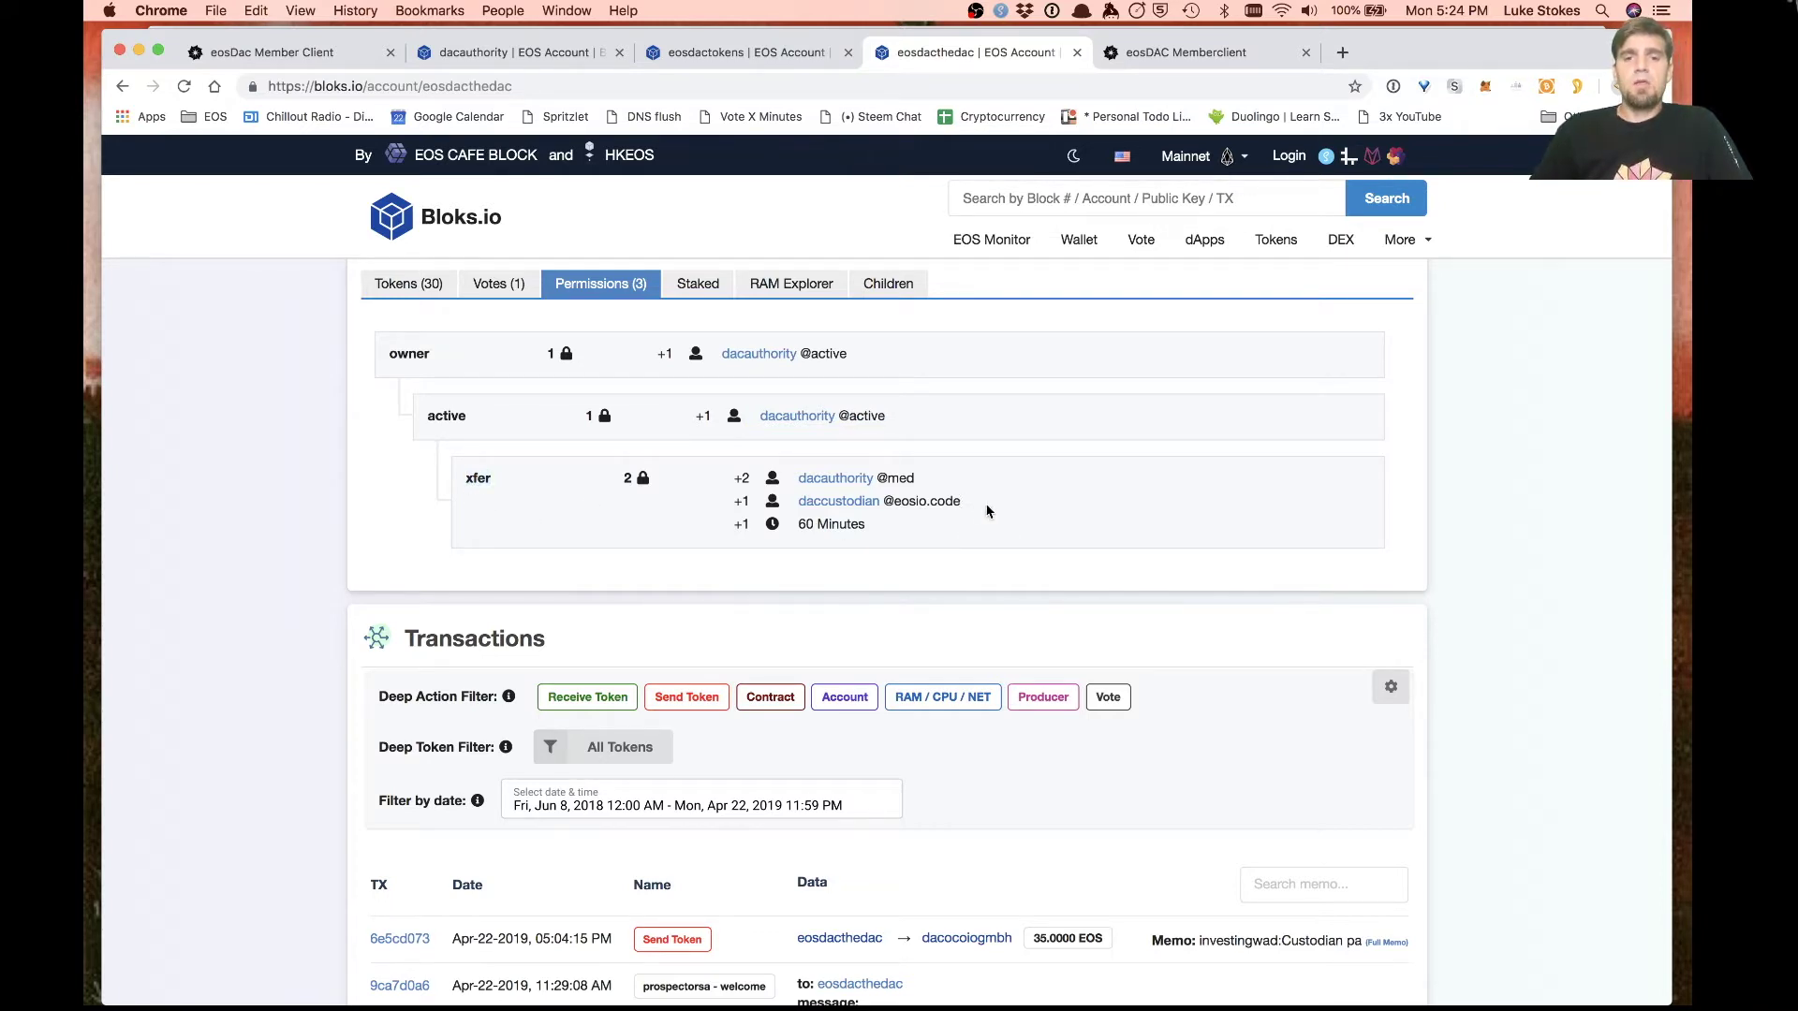
pyautogui.moveTo(923, 480); pyautogui.dragTo(735, 476)
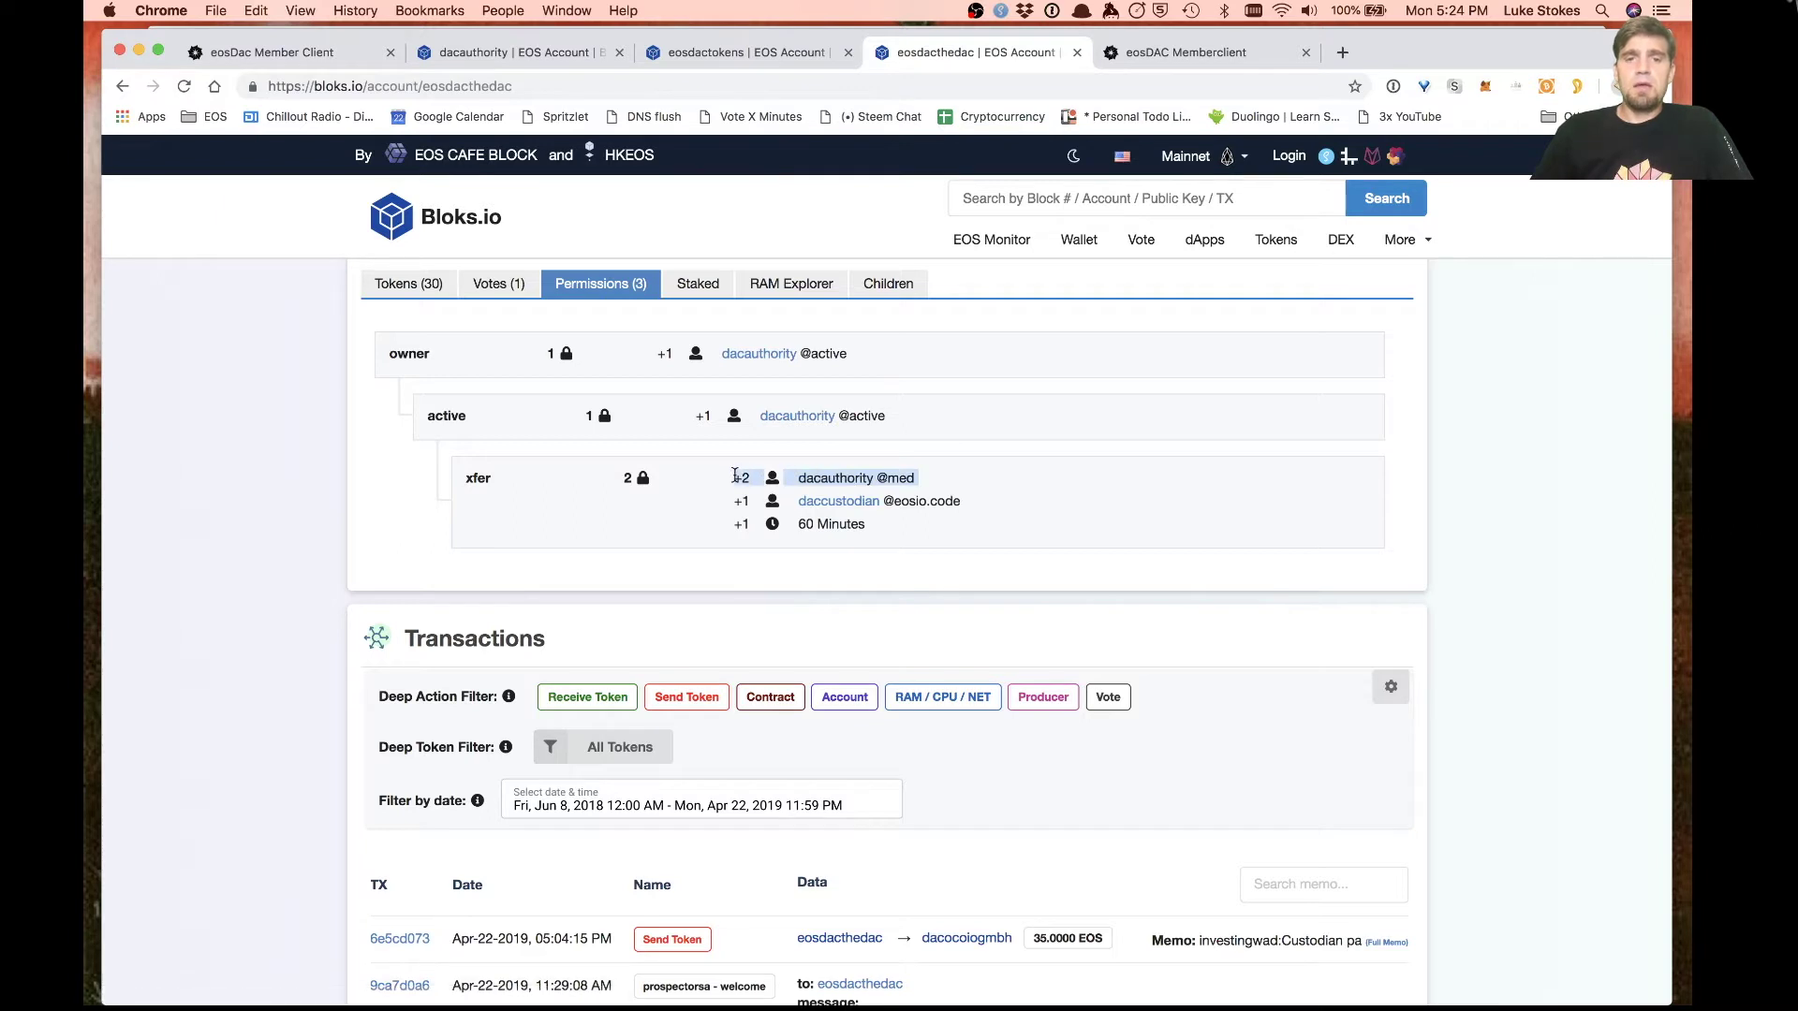
pyautogui.click(1012, 511)
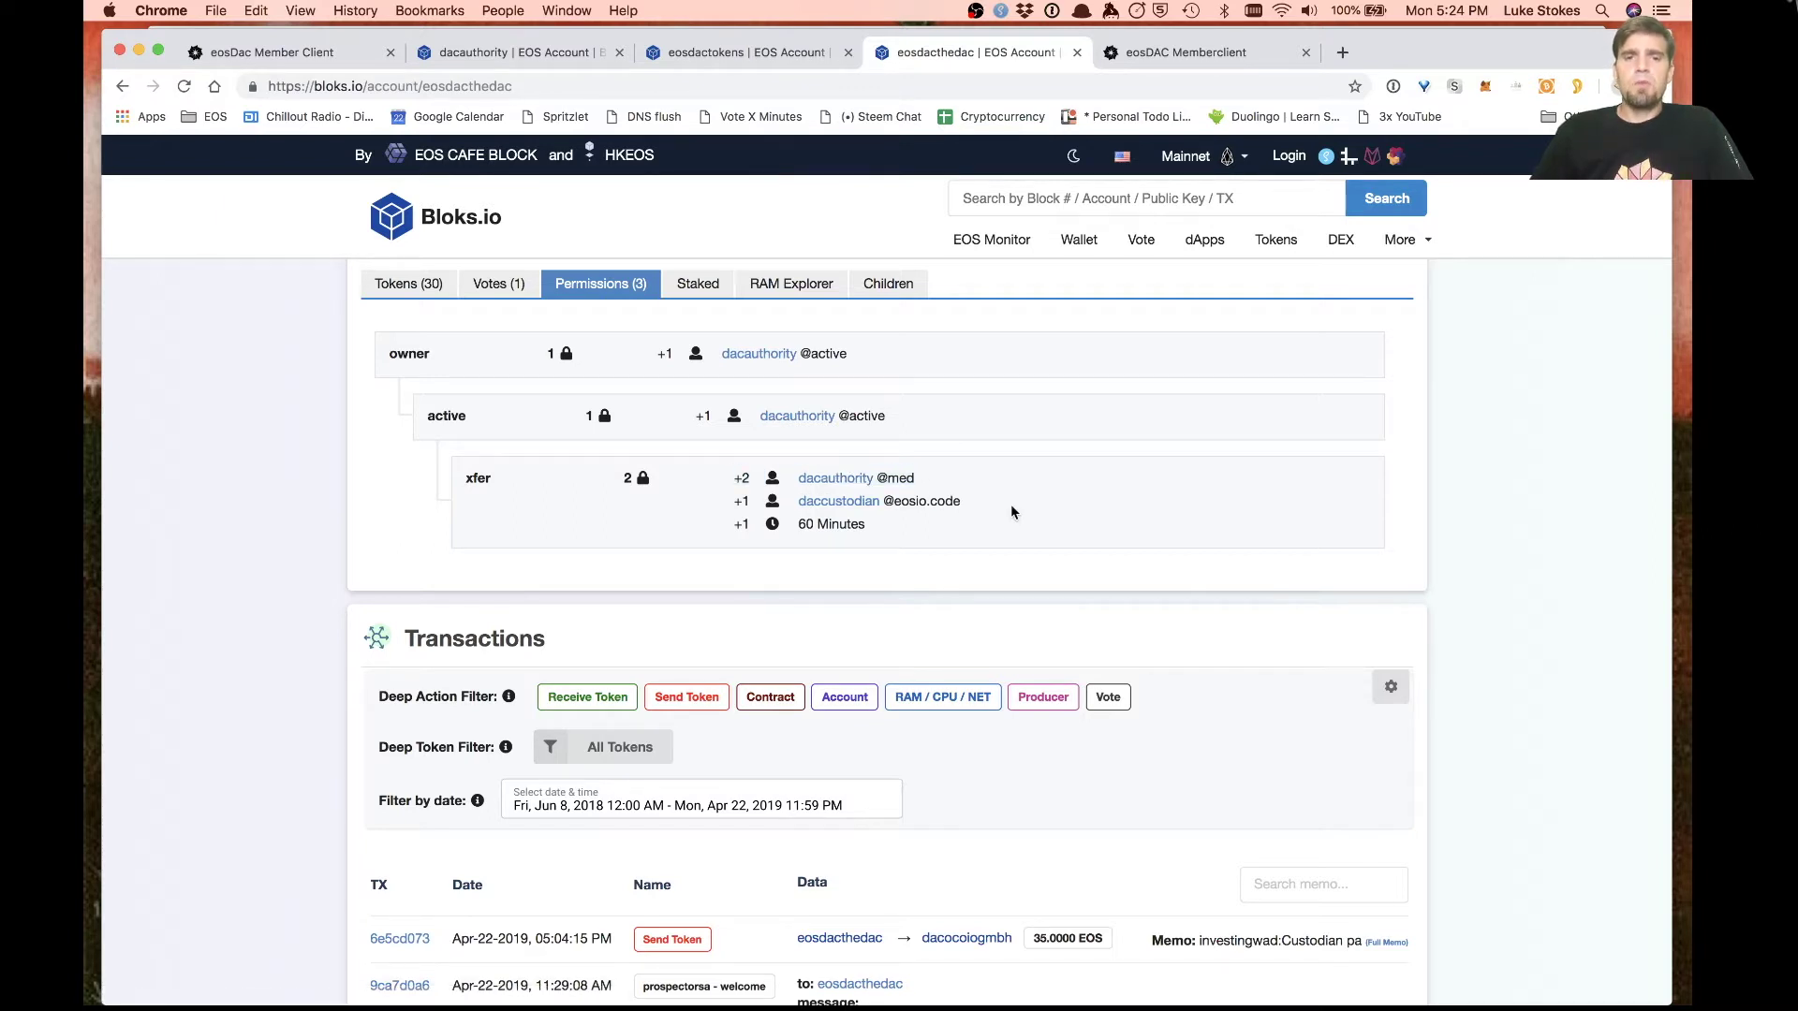
pyautogui.moveTo(750, 478); pyautogui.dragTo(683, 483)
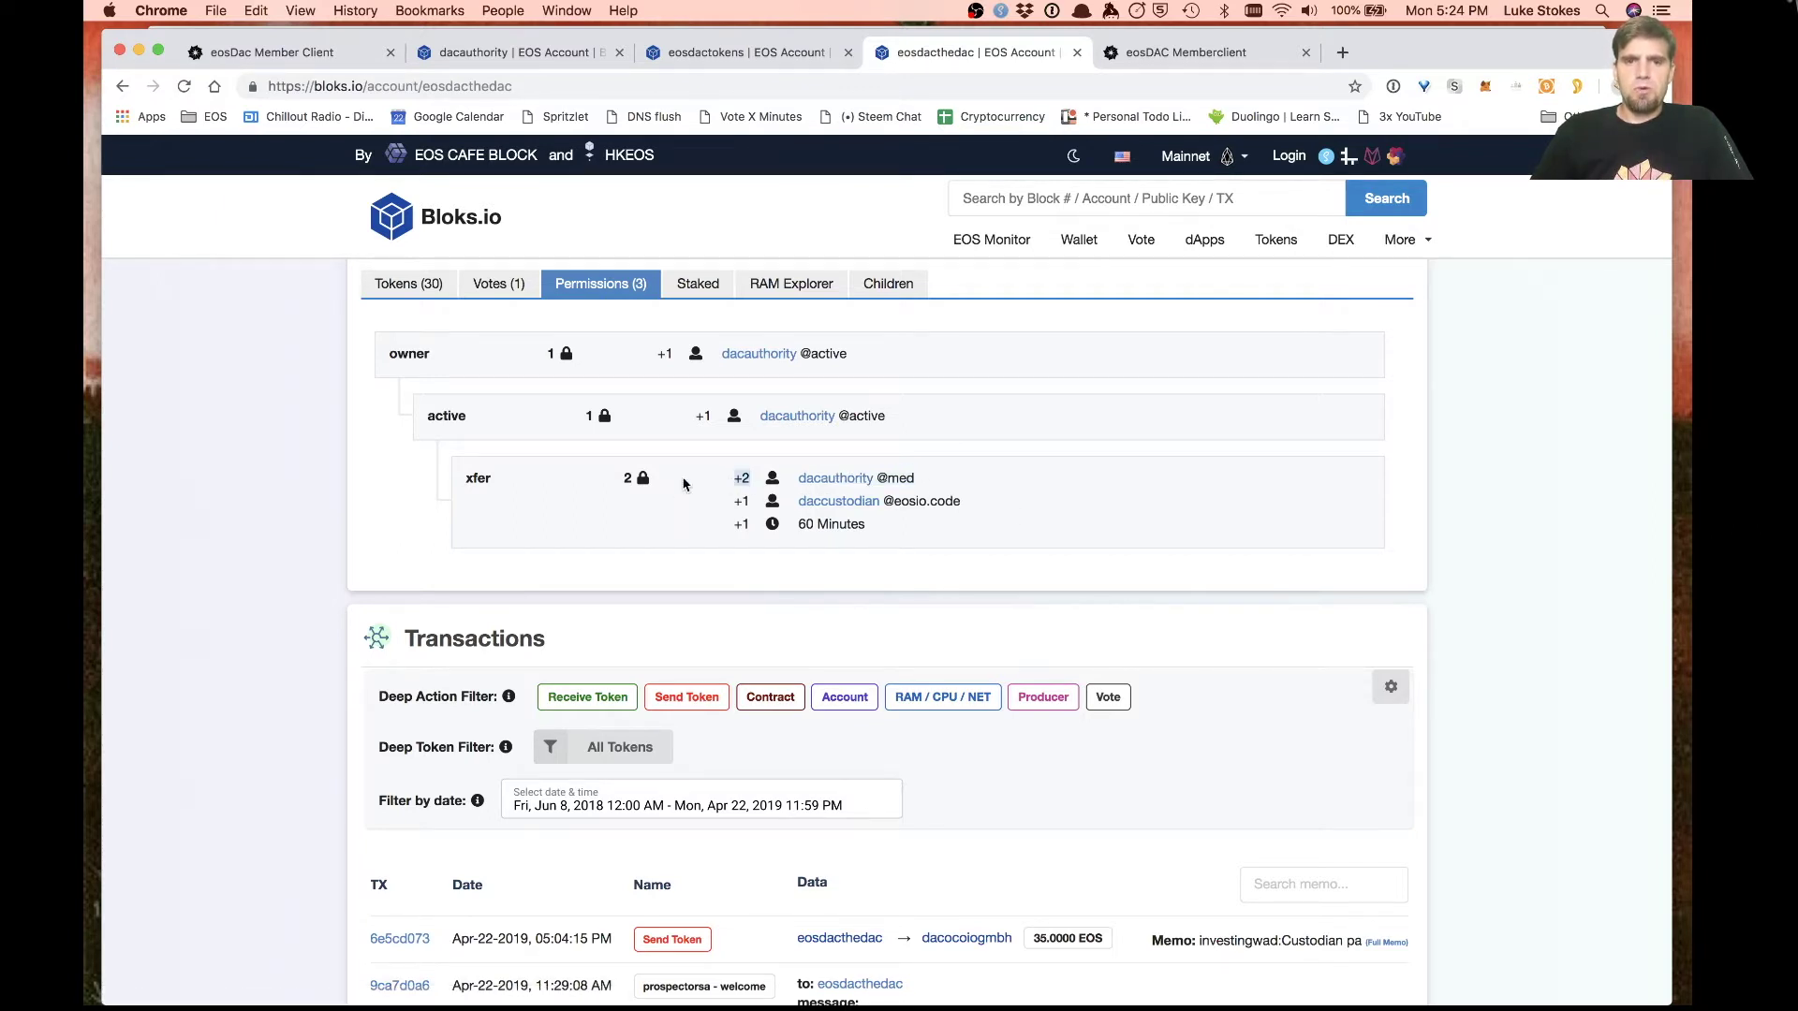
pyautogui.click(624, 478)
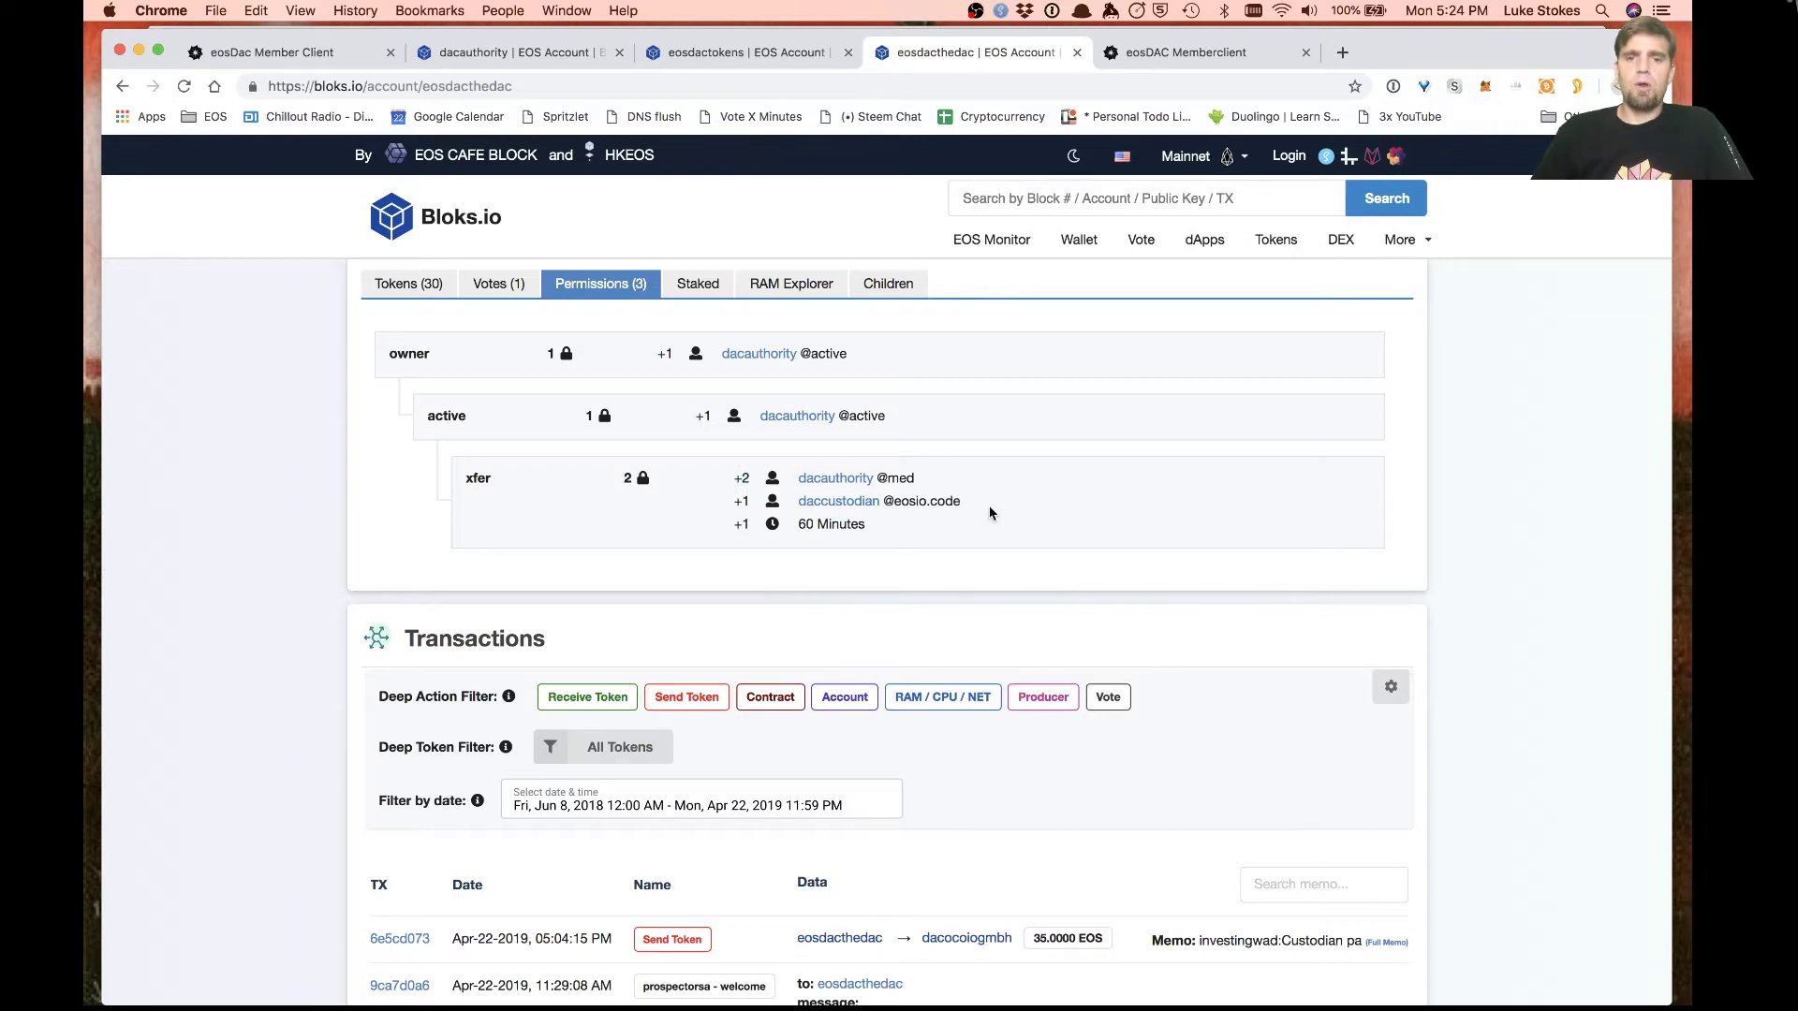
pyautogui.moveTo(993, 510); pyautogui.dragTo(807, 505)
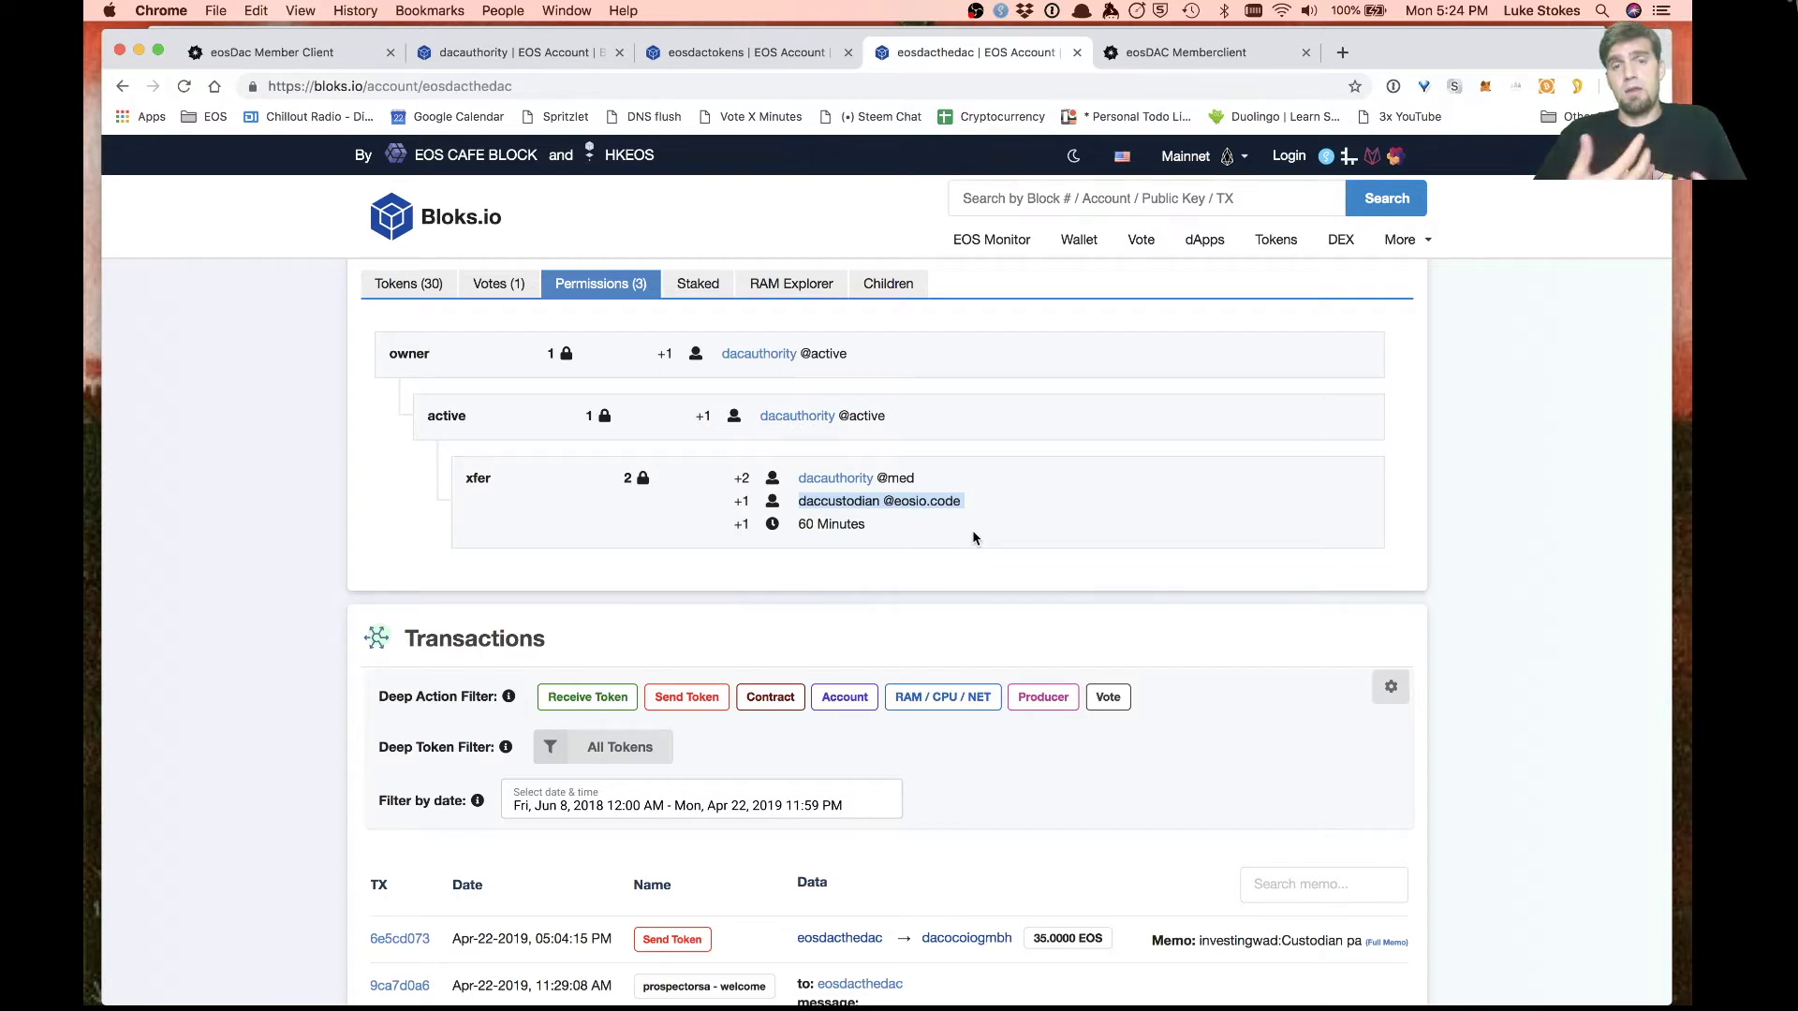
pyautogui.click(948, 552)
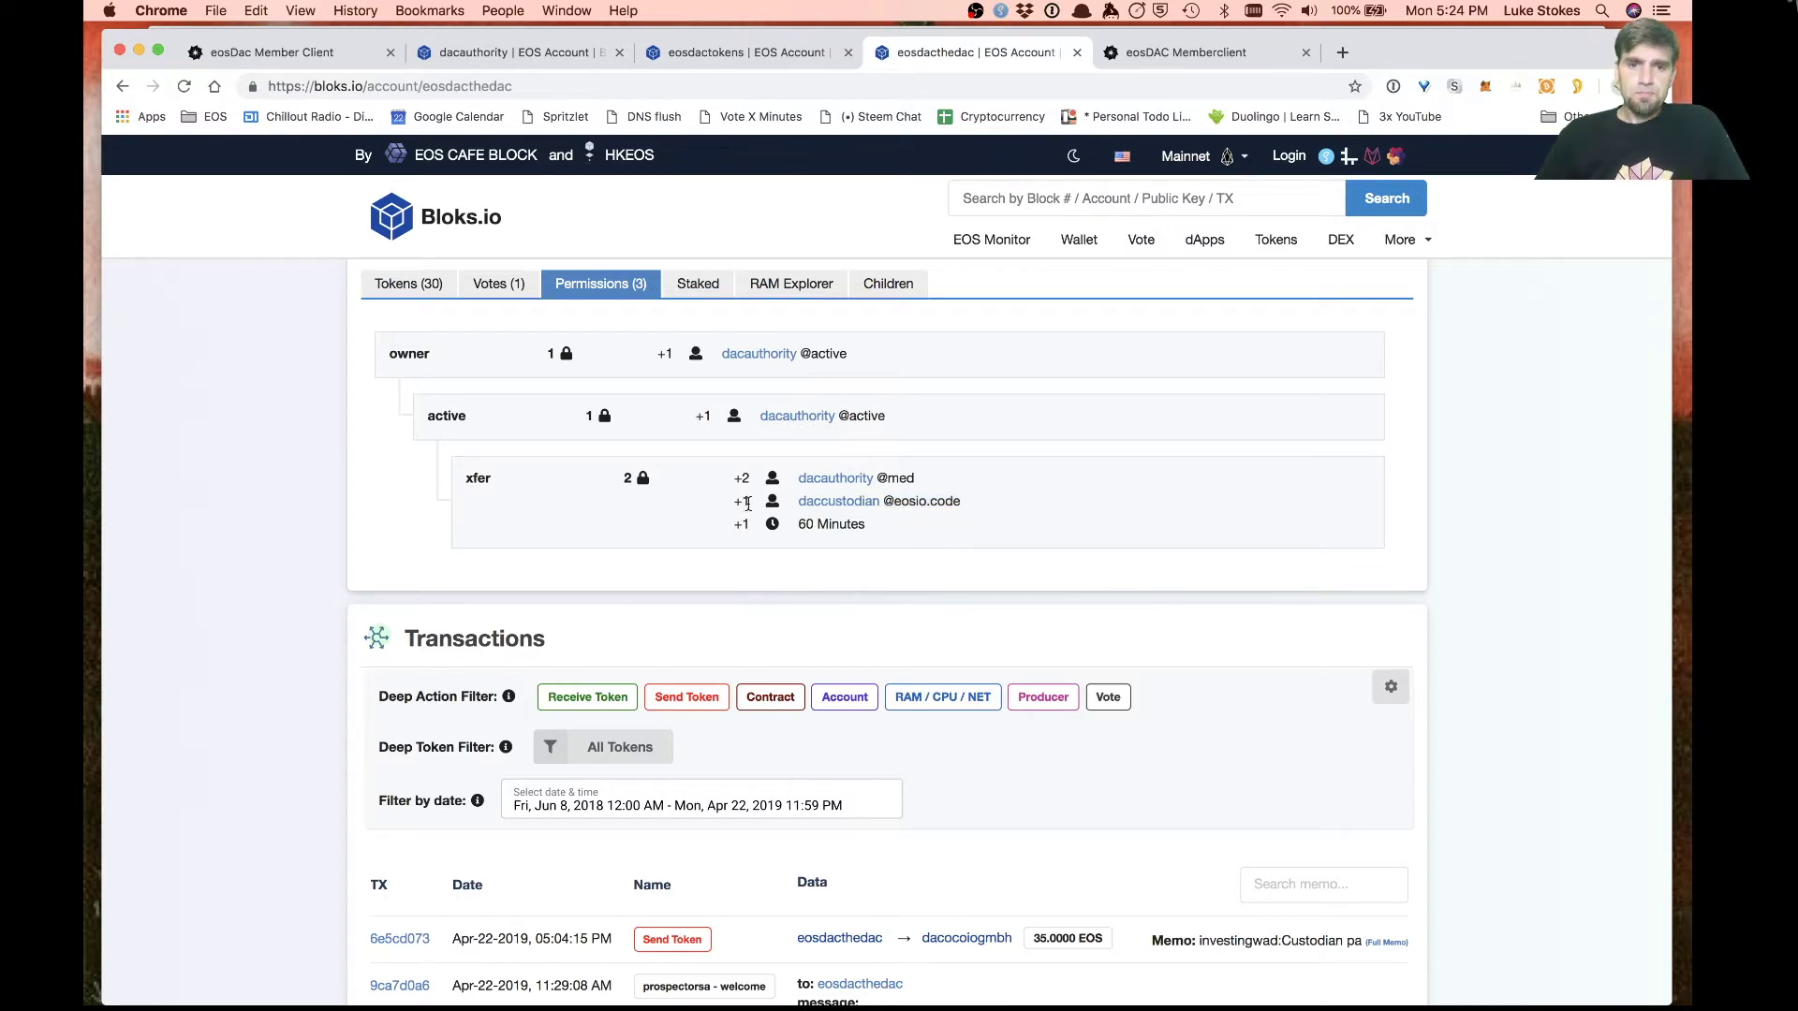
pyautogui.moveTo(730, 509); pyautogui.dragTo(749, 503)
pyautogui.click(982, 519)
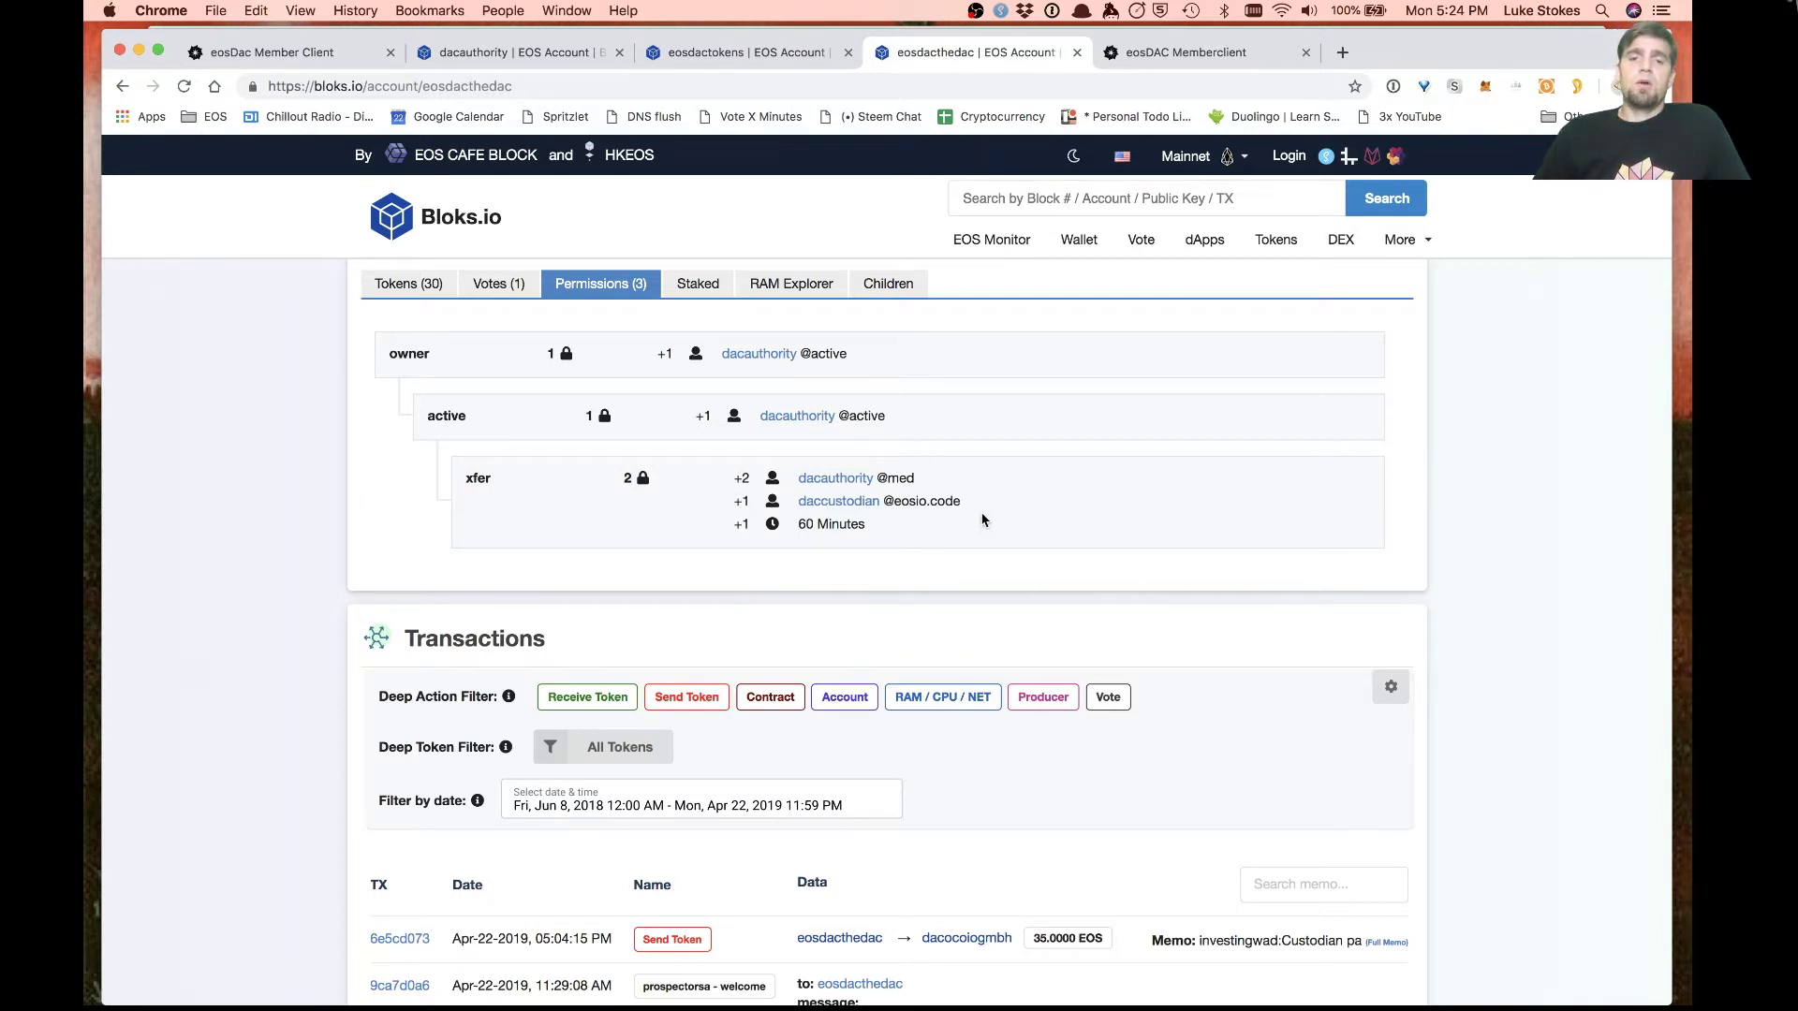
pyautogui.moveTo(981, 509); pyautogui.dragTo(801, 502)
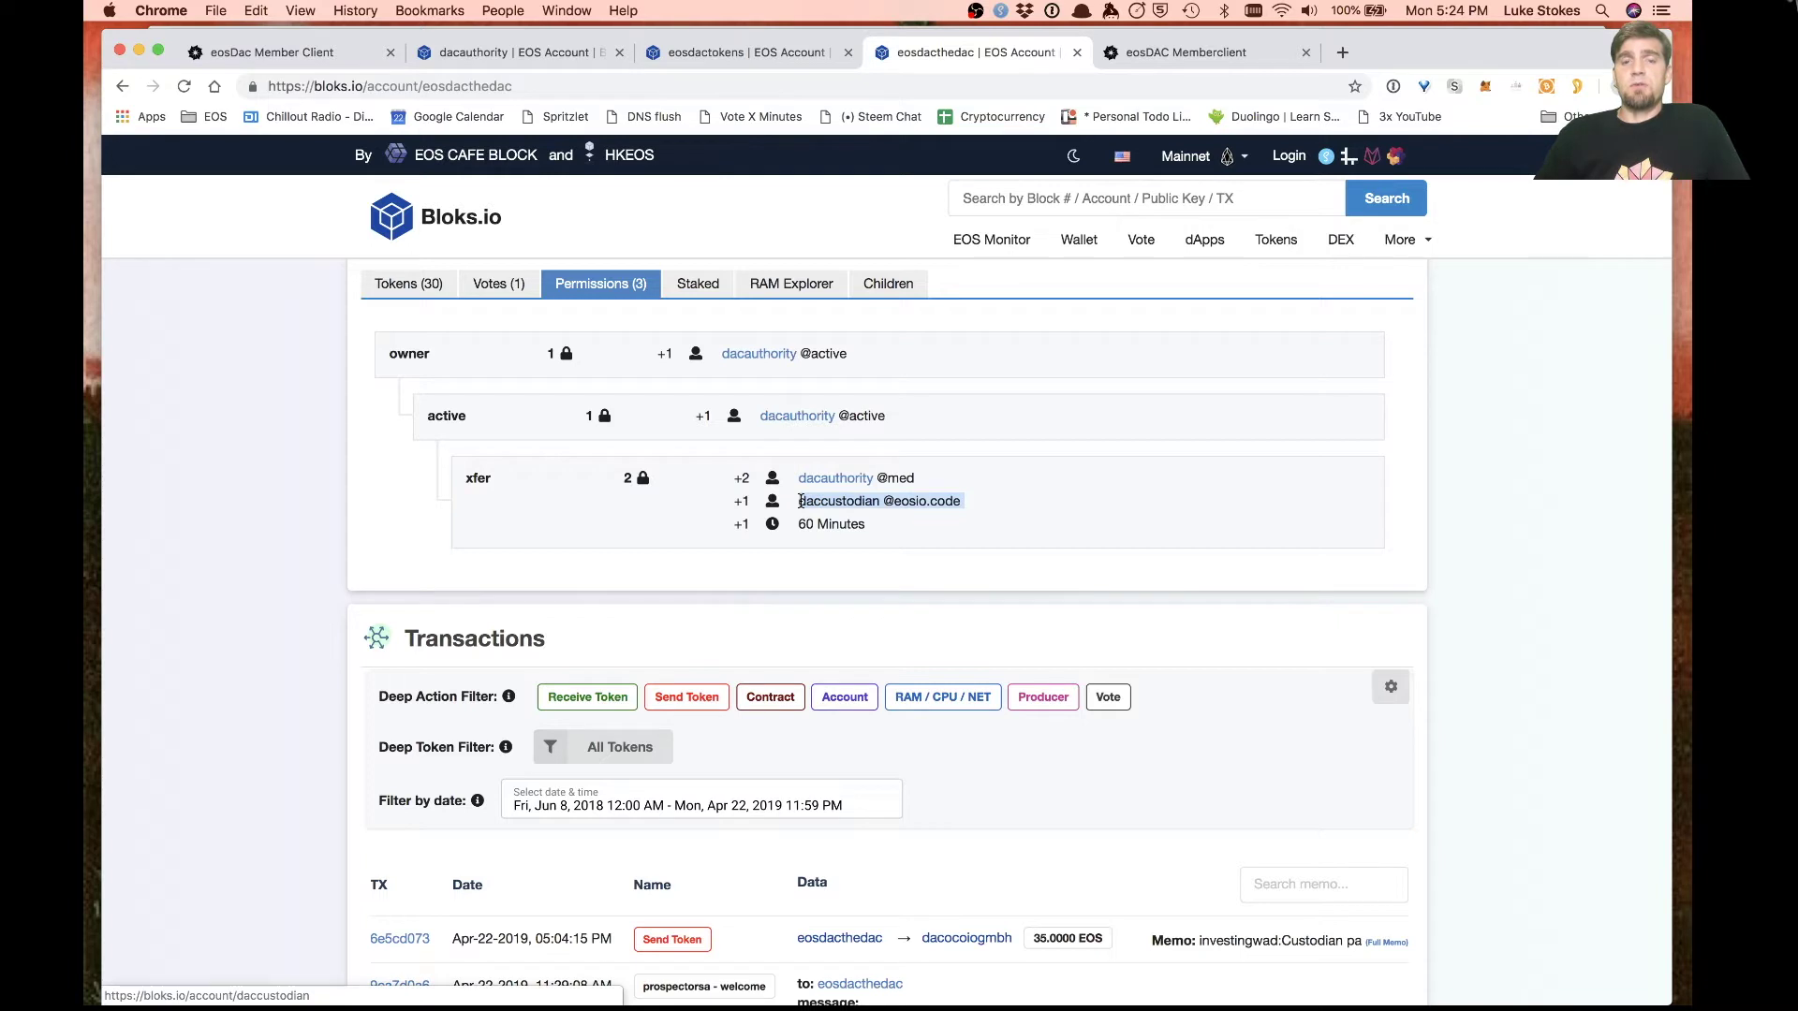
pyautogui.click(623, 478)
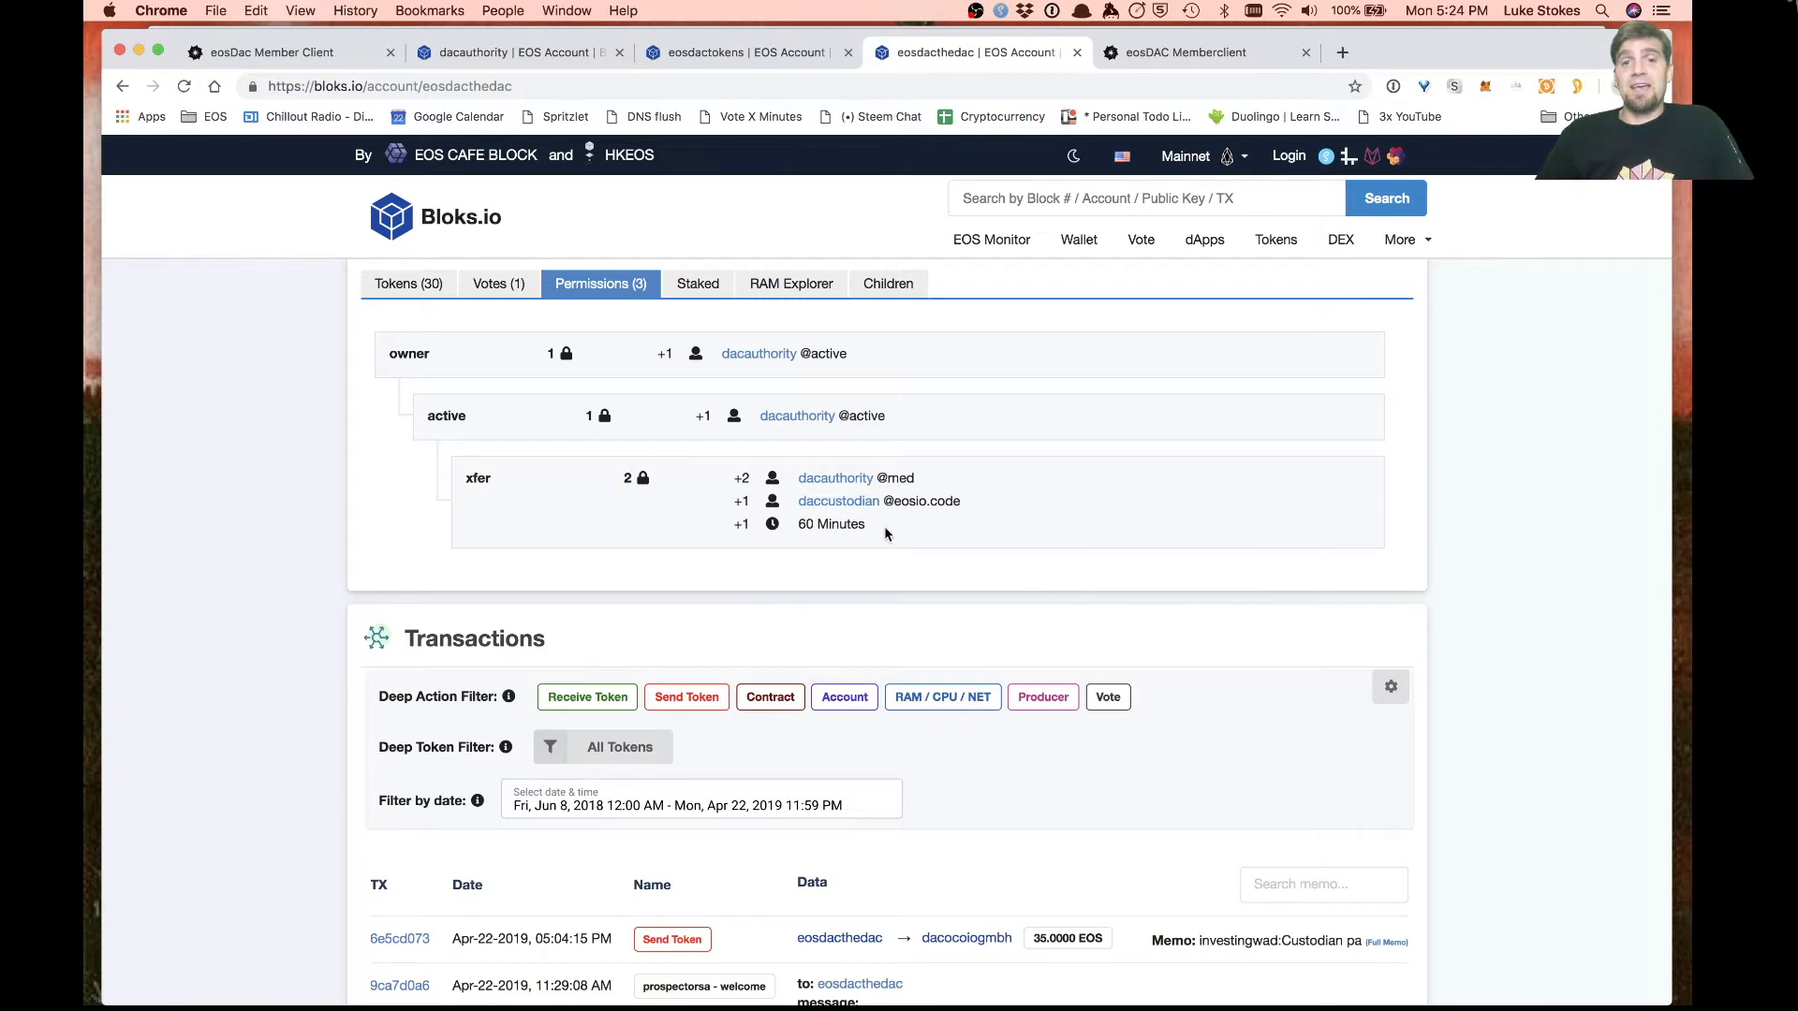
pyautogui.moveTo(885, 533); pyautogui.dragTo(797, 525)
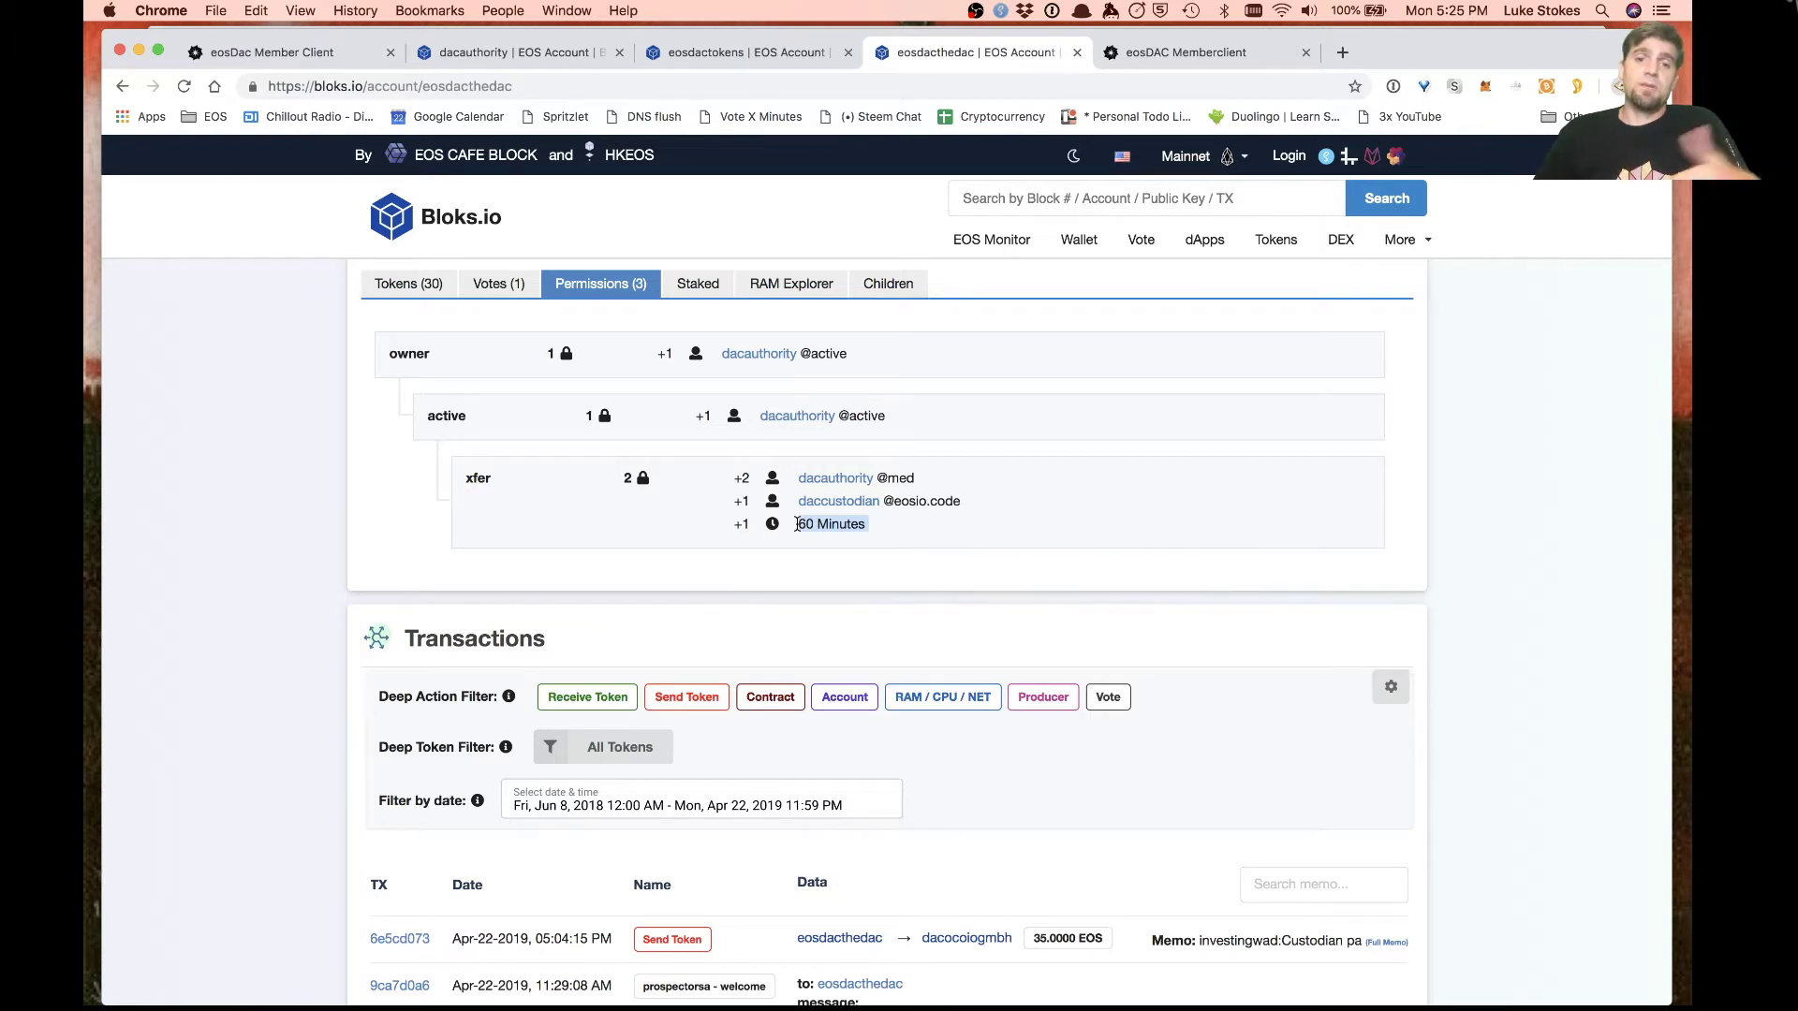
pyautogui.click(891, 543)
pyautogui.moveTo(884, 524); pyautogui.dragTo(740, 499)
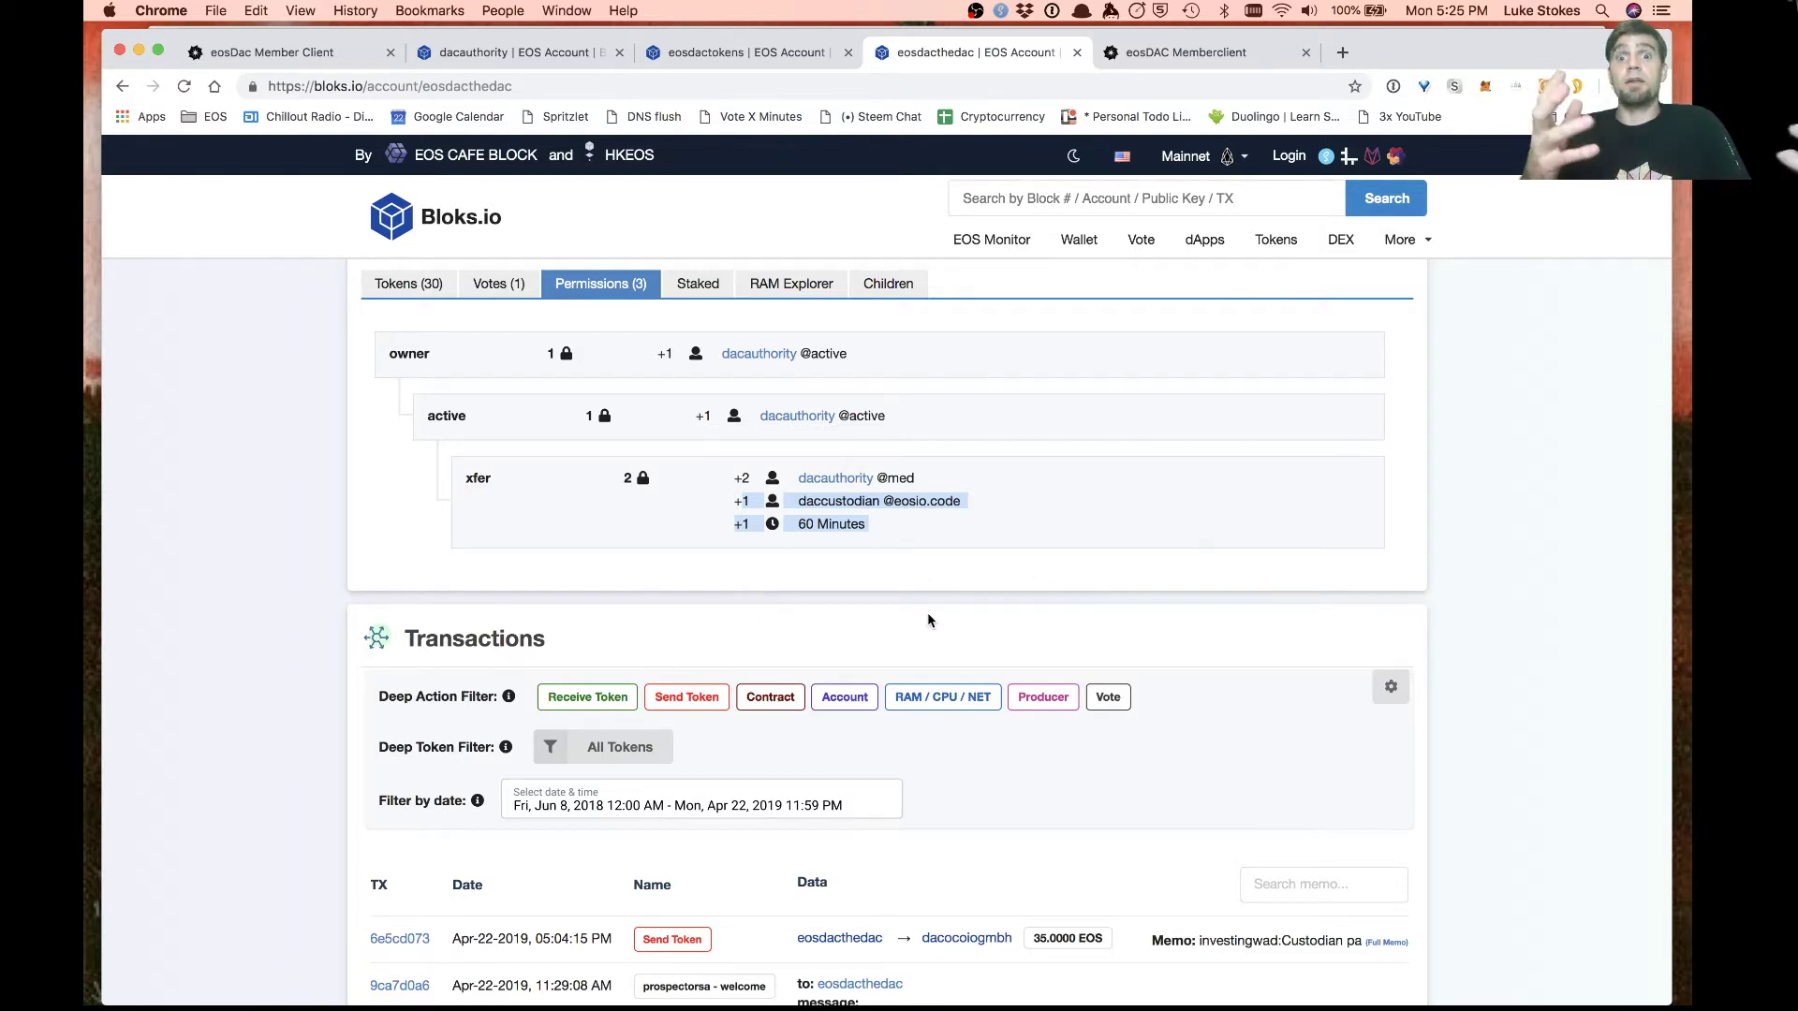
pyautogui.scroll(5, 927, 620)
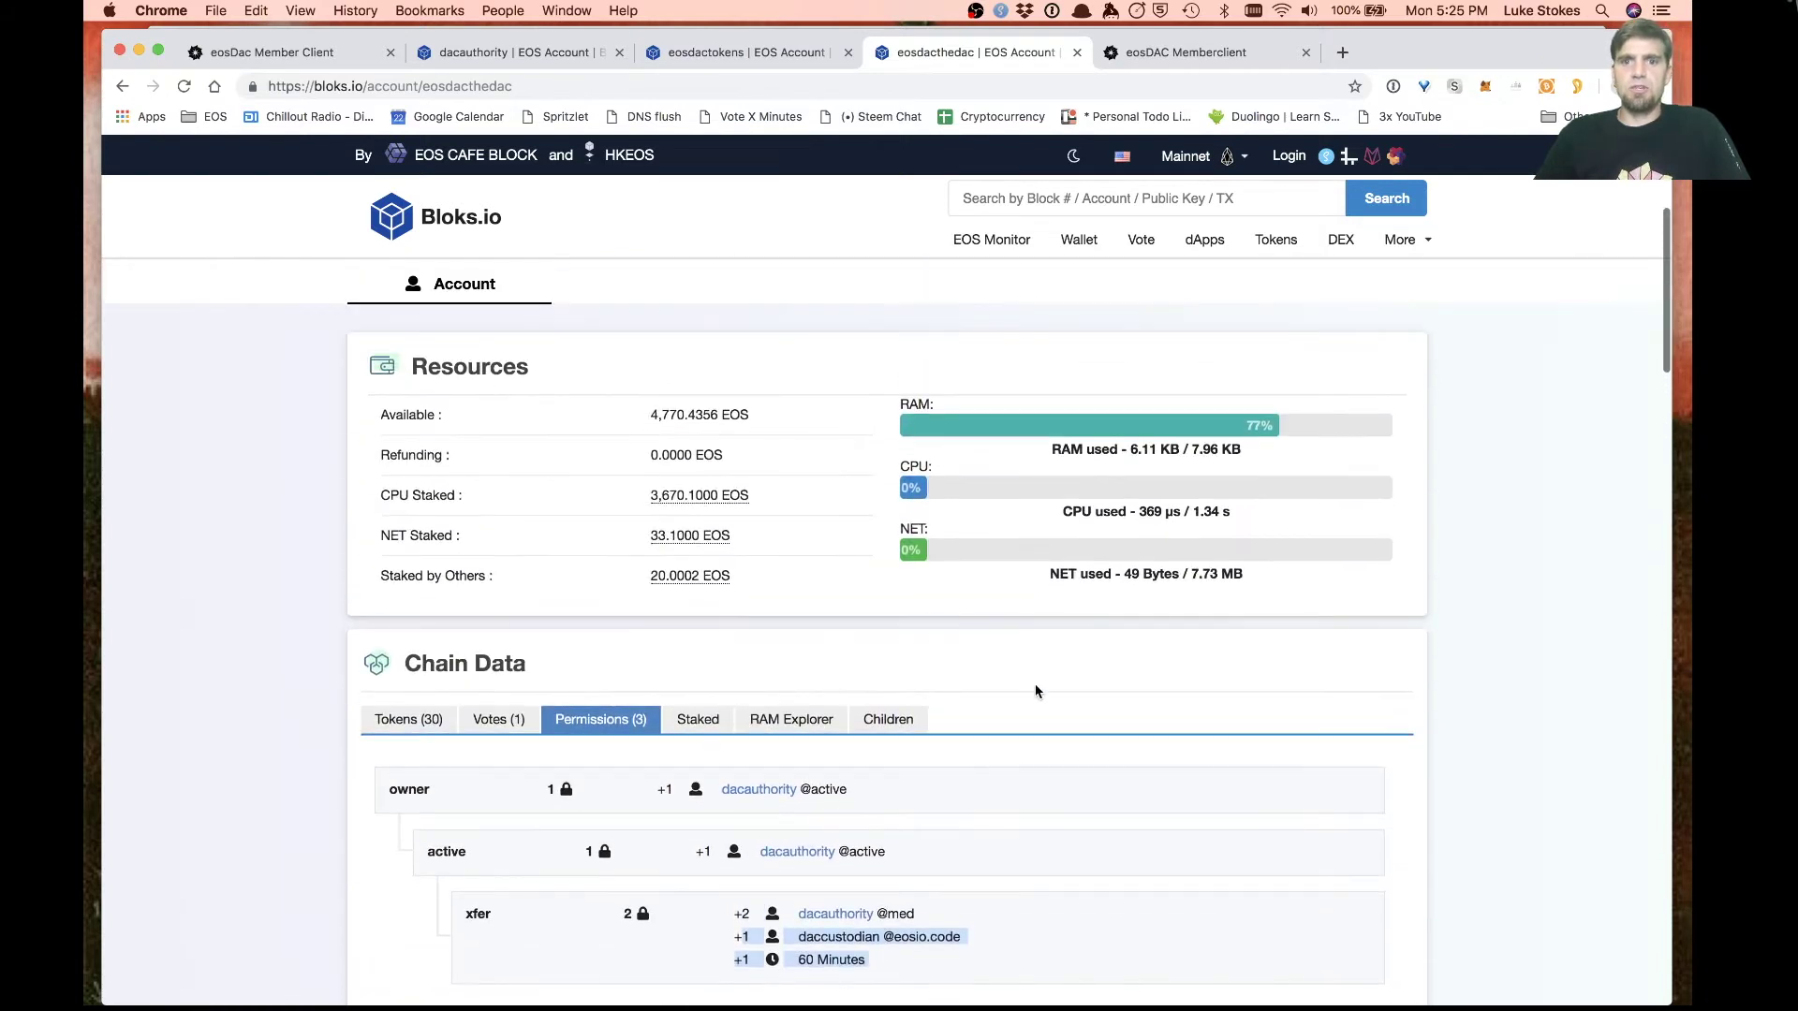
# Step: Return to the eosDAC Member Client's custodian voting page listing 22 candidates with 5/5 votes
pyautogui.scroll(-2, 1036, 690)
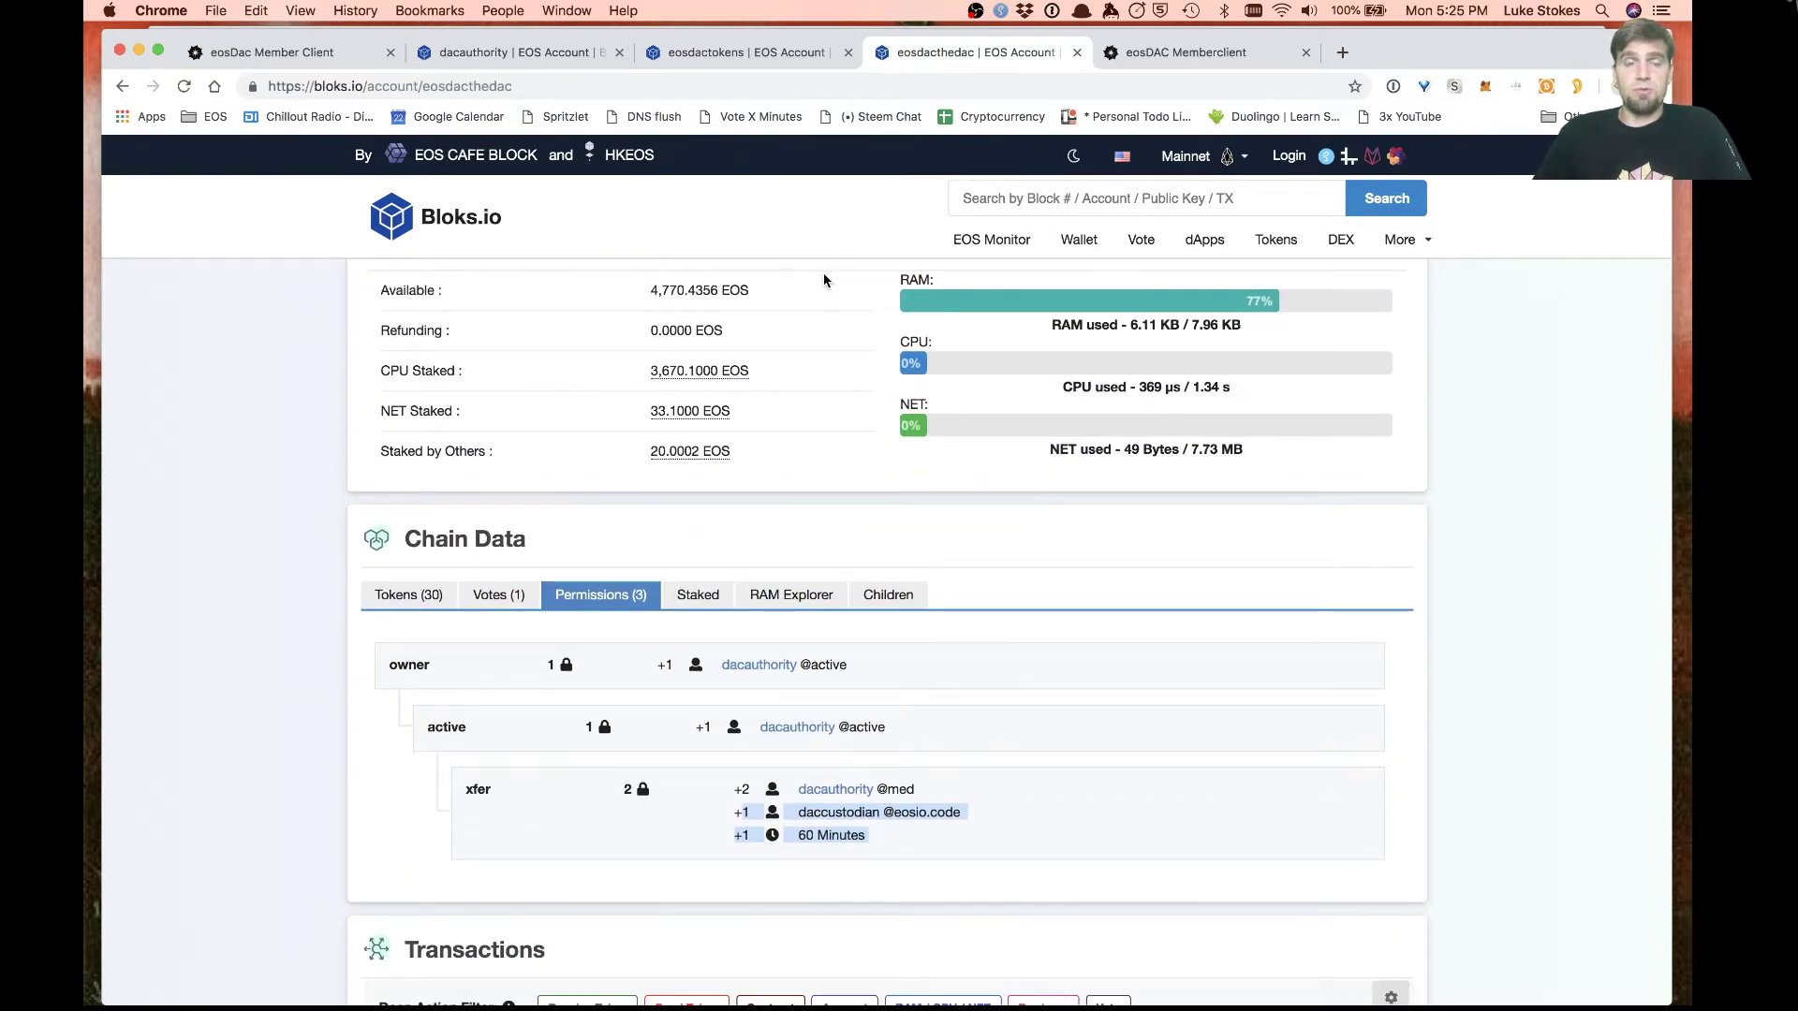
pyautogui.press('super+1')
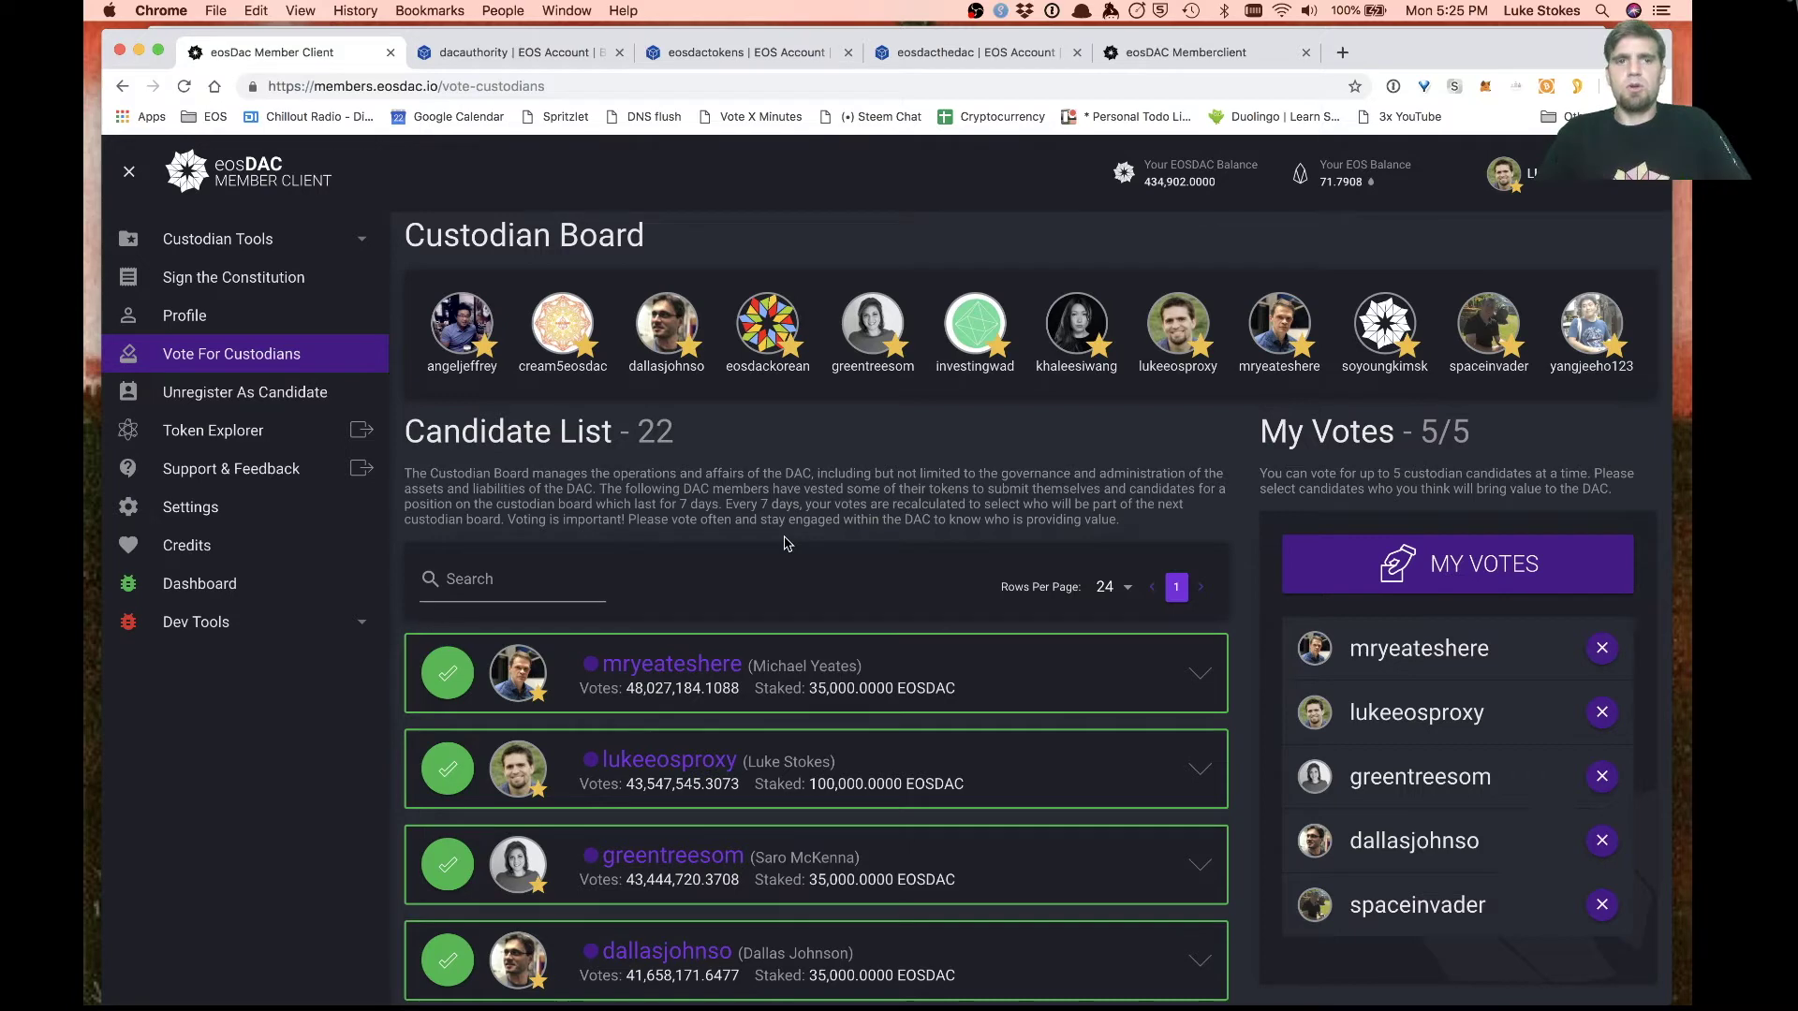
# Step: Browse the candidate list, expand Custodian Tools and open Vote Msigs to review proposals
pyautogui.scroll(-1, 787, 544)
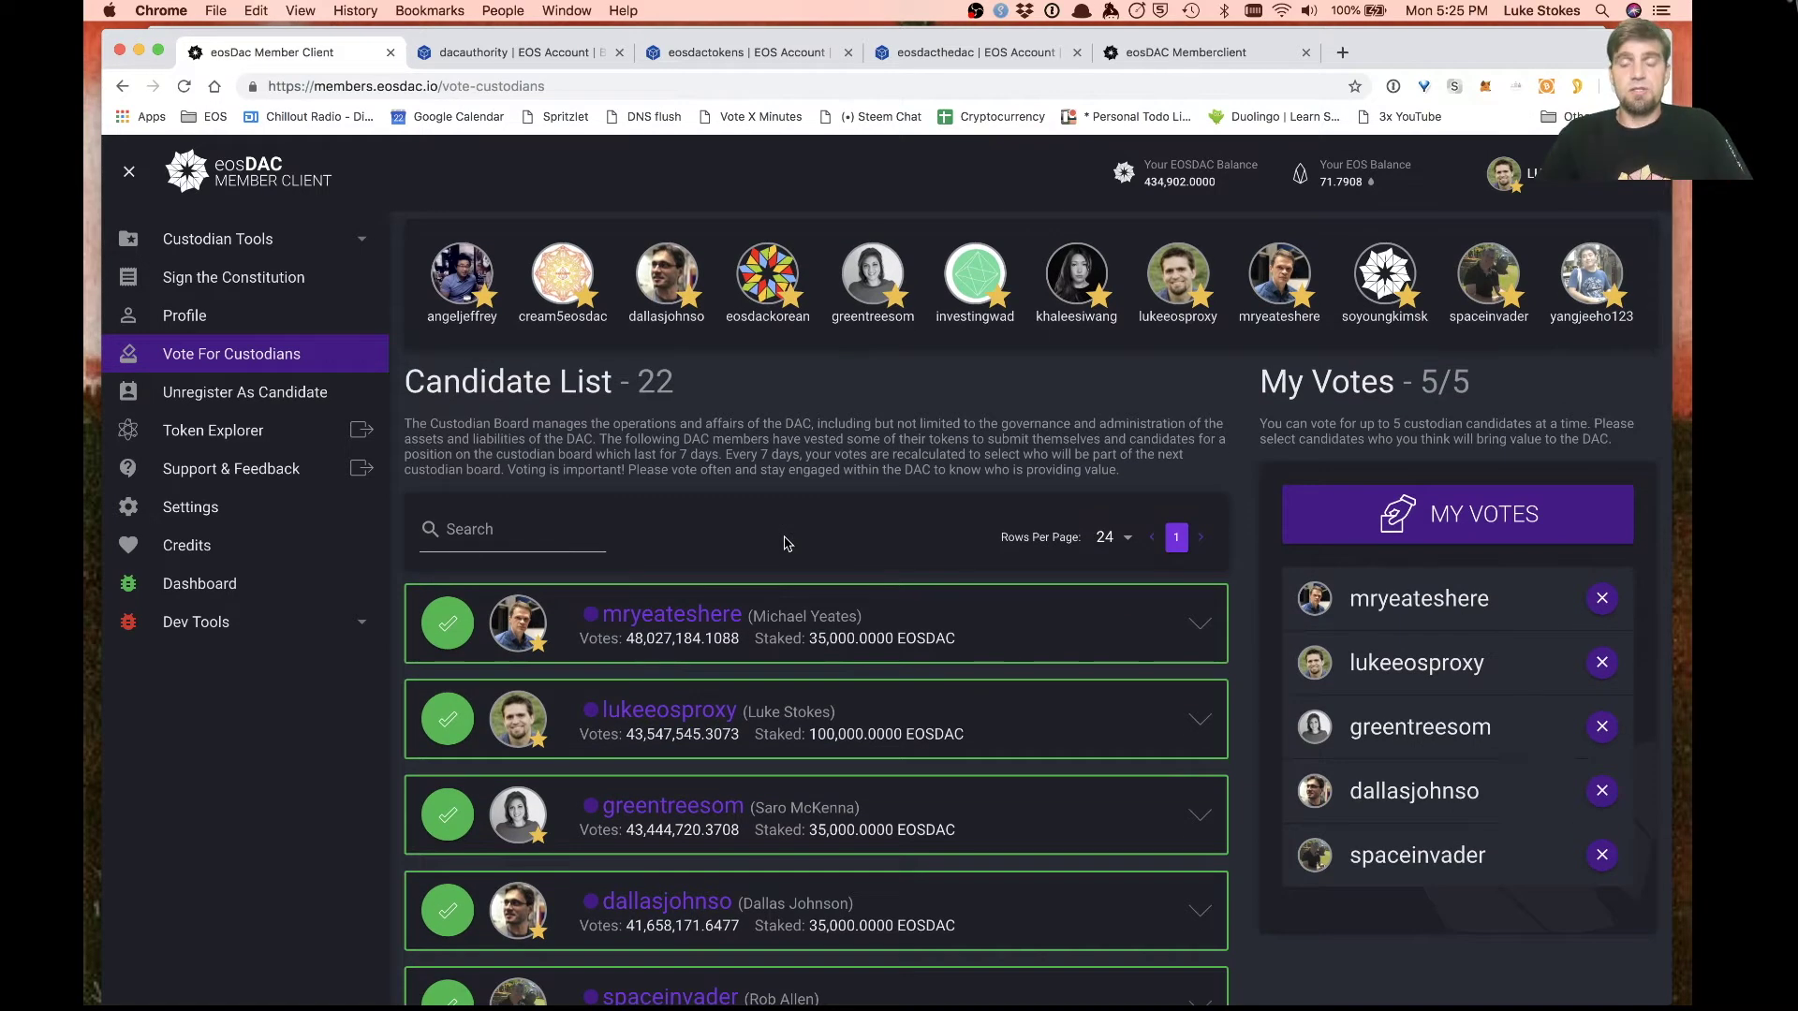
pyautogui.scroll(-10, 785, 543)
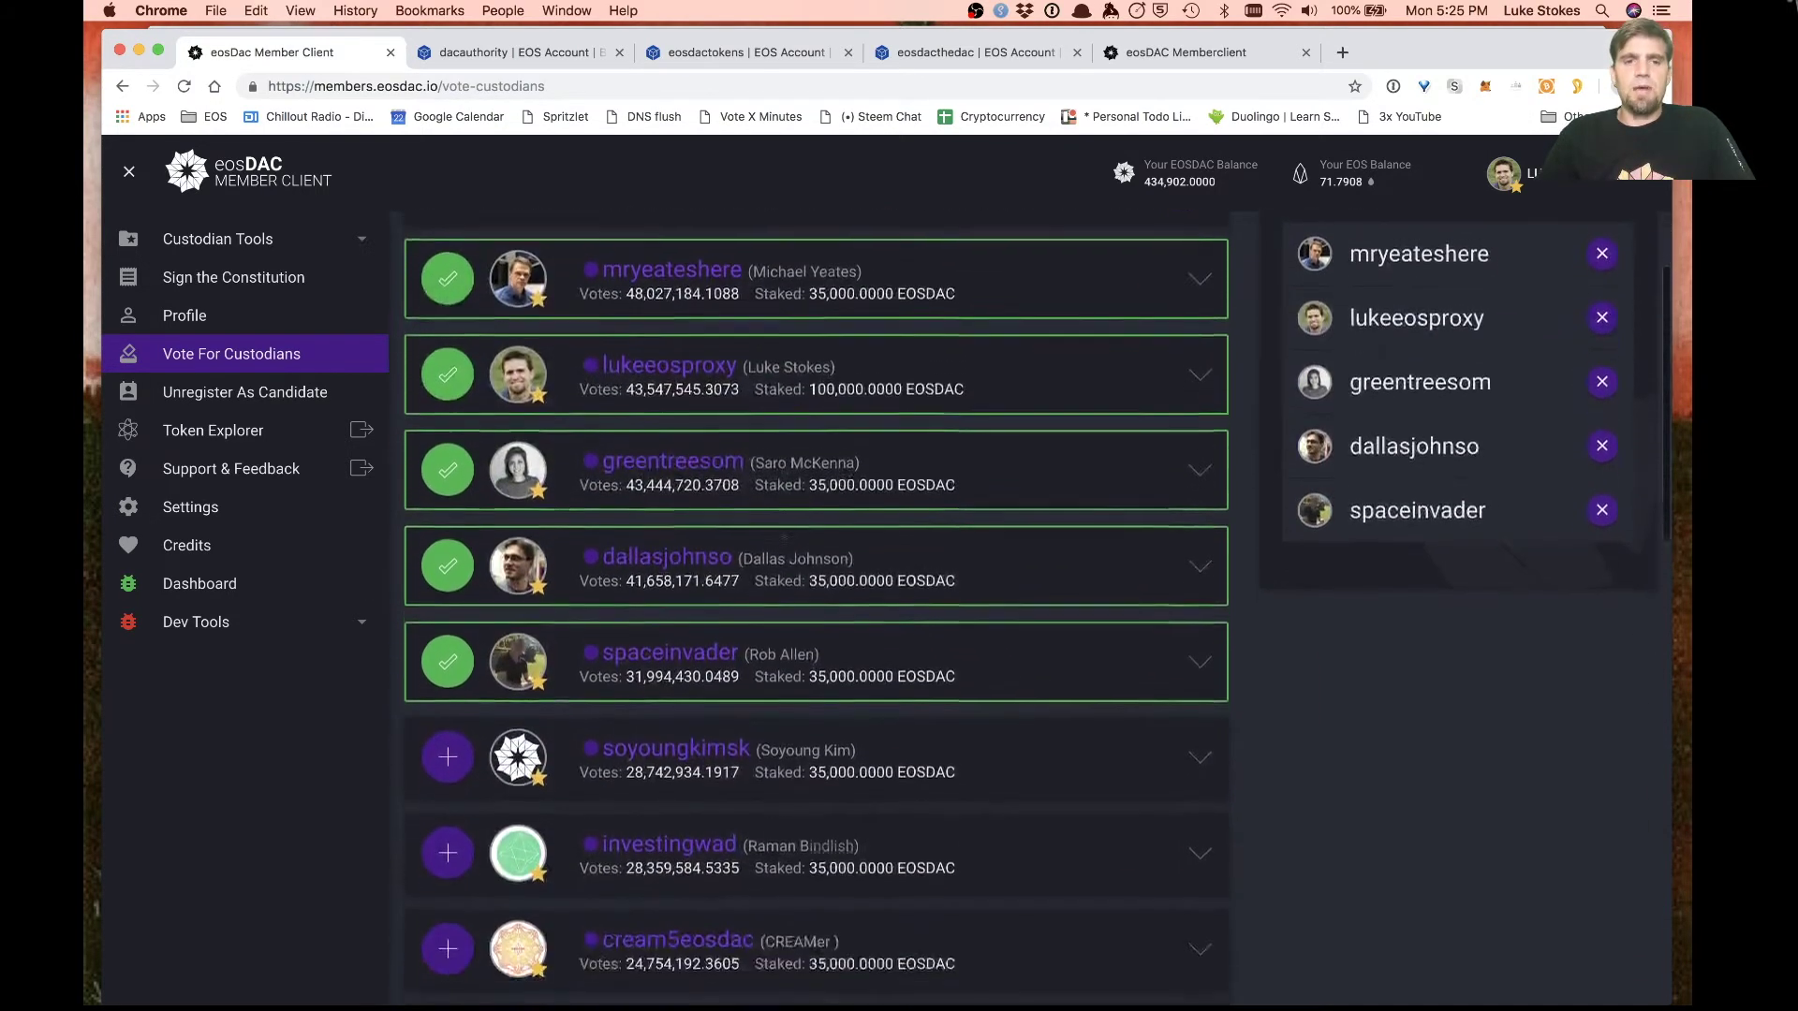
pyautogui.scroll(-3, 785, 536)
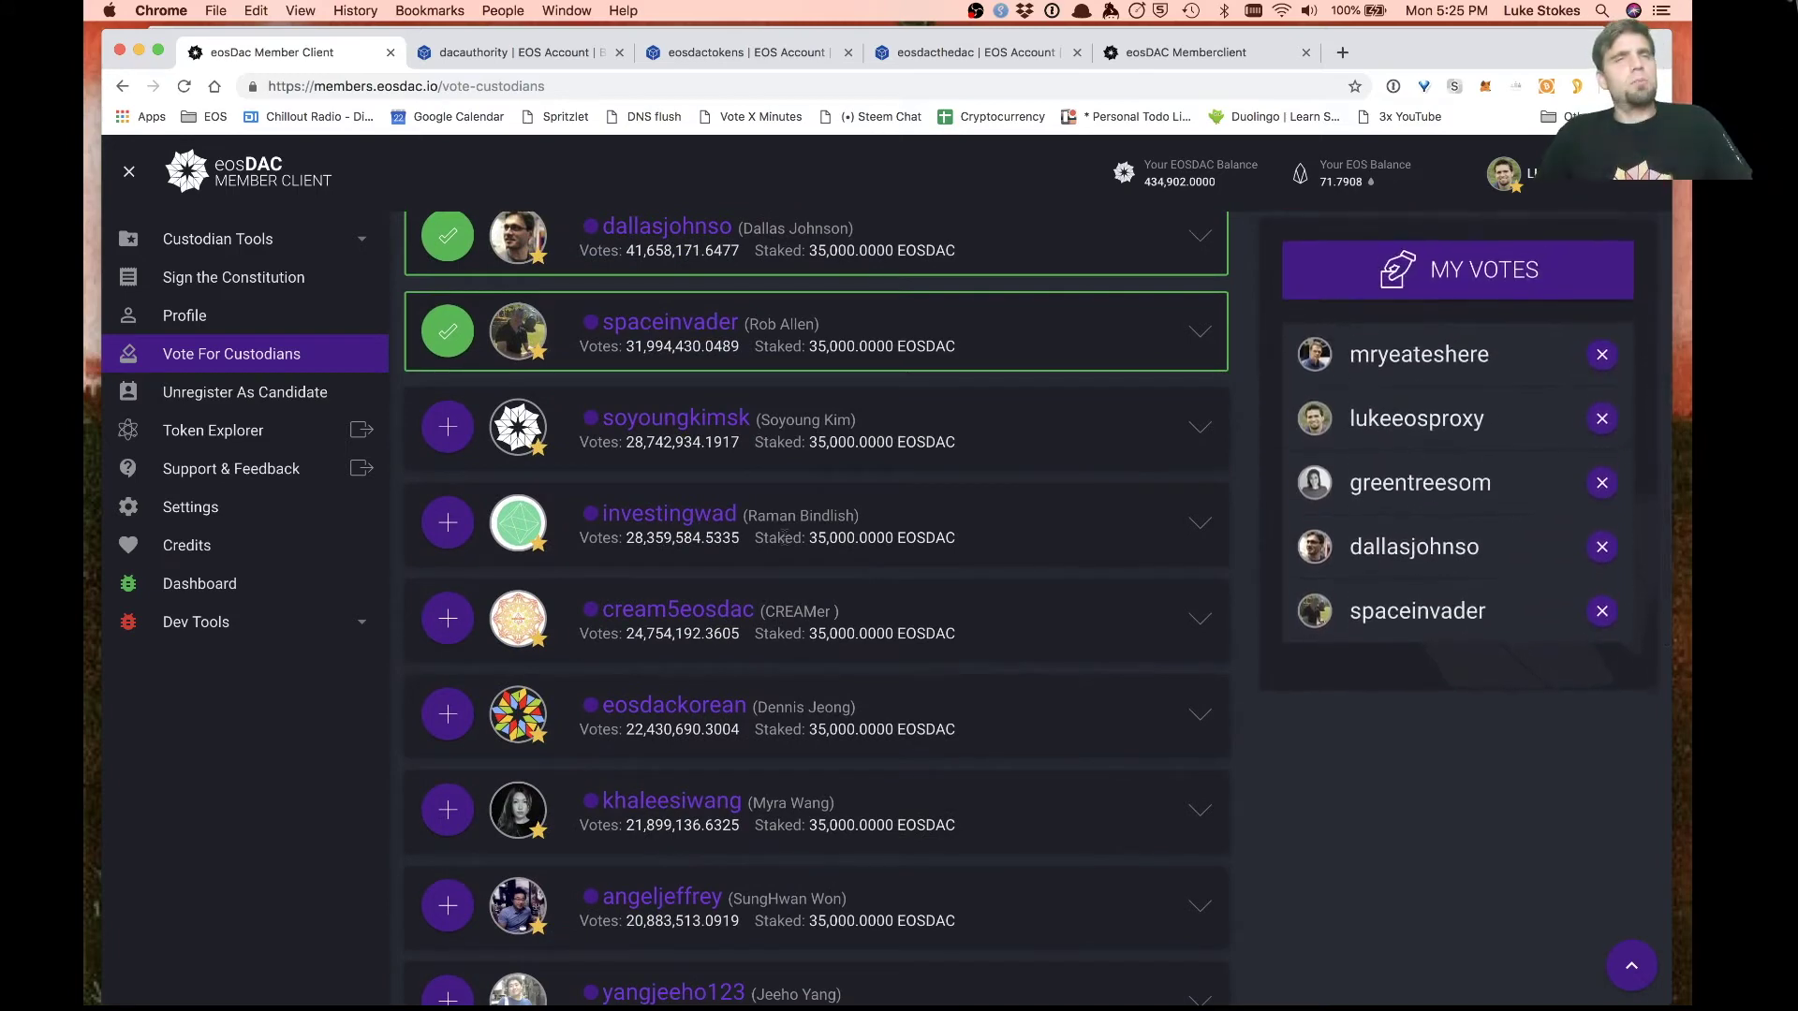
pyautogui.scroll(9, 785, 535)
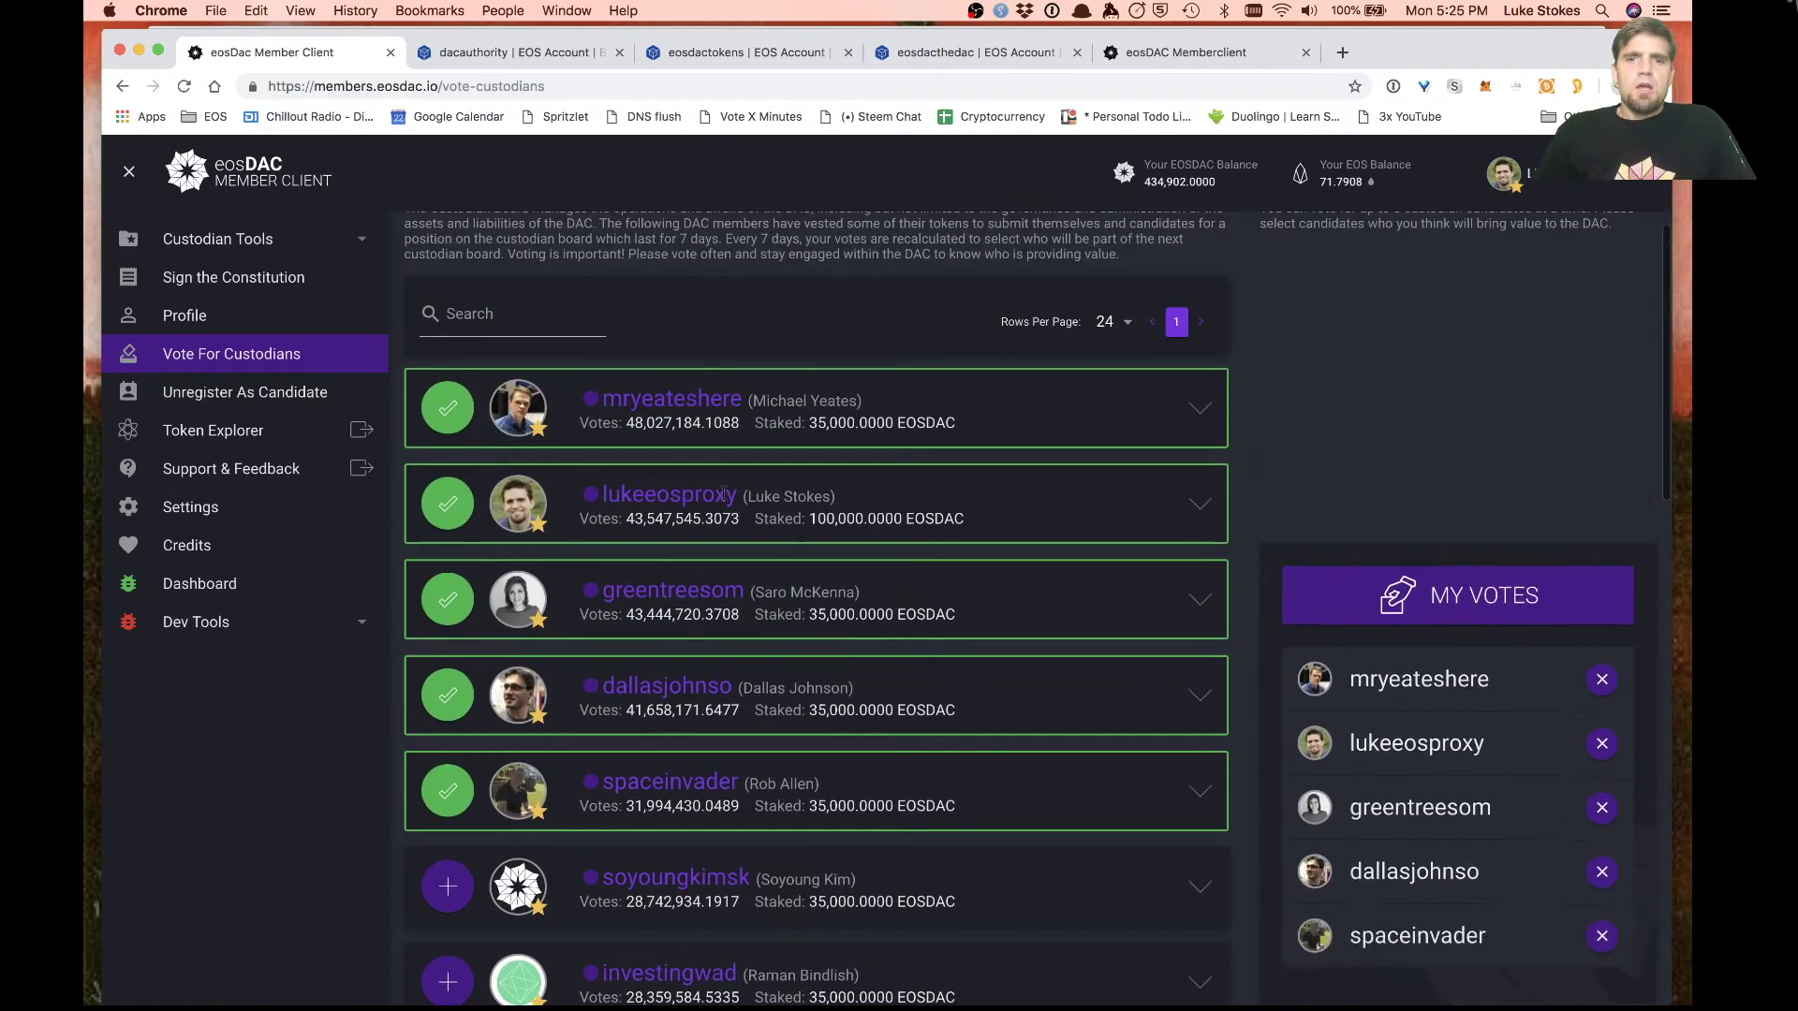
pyautogui.click(286, 241)
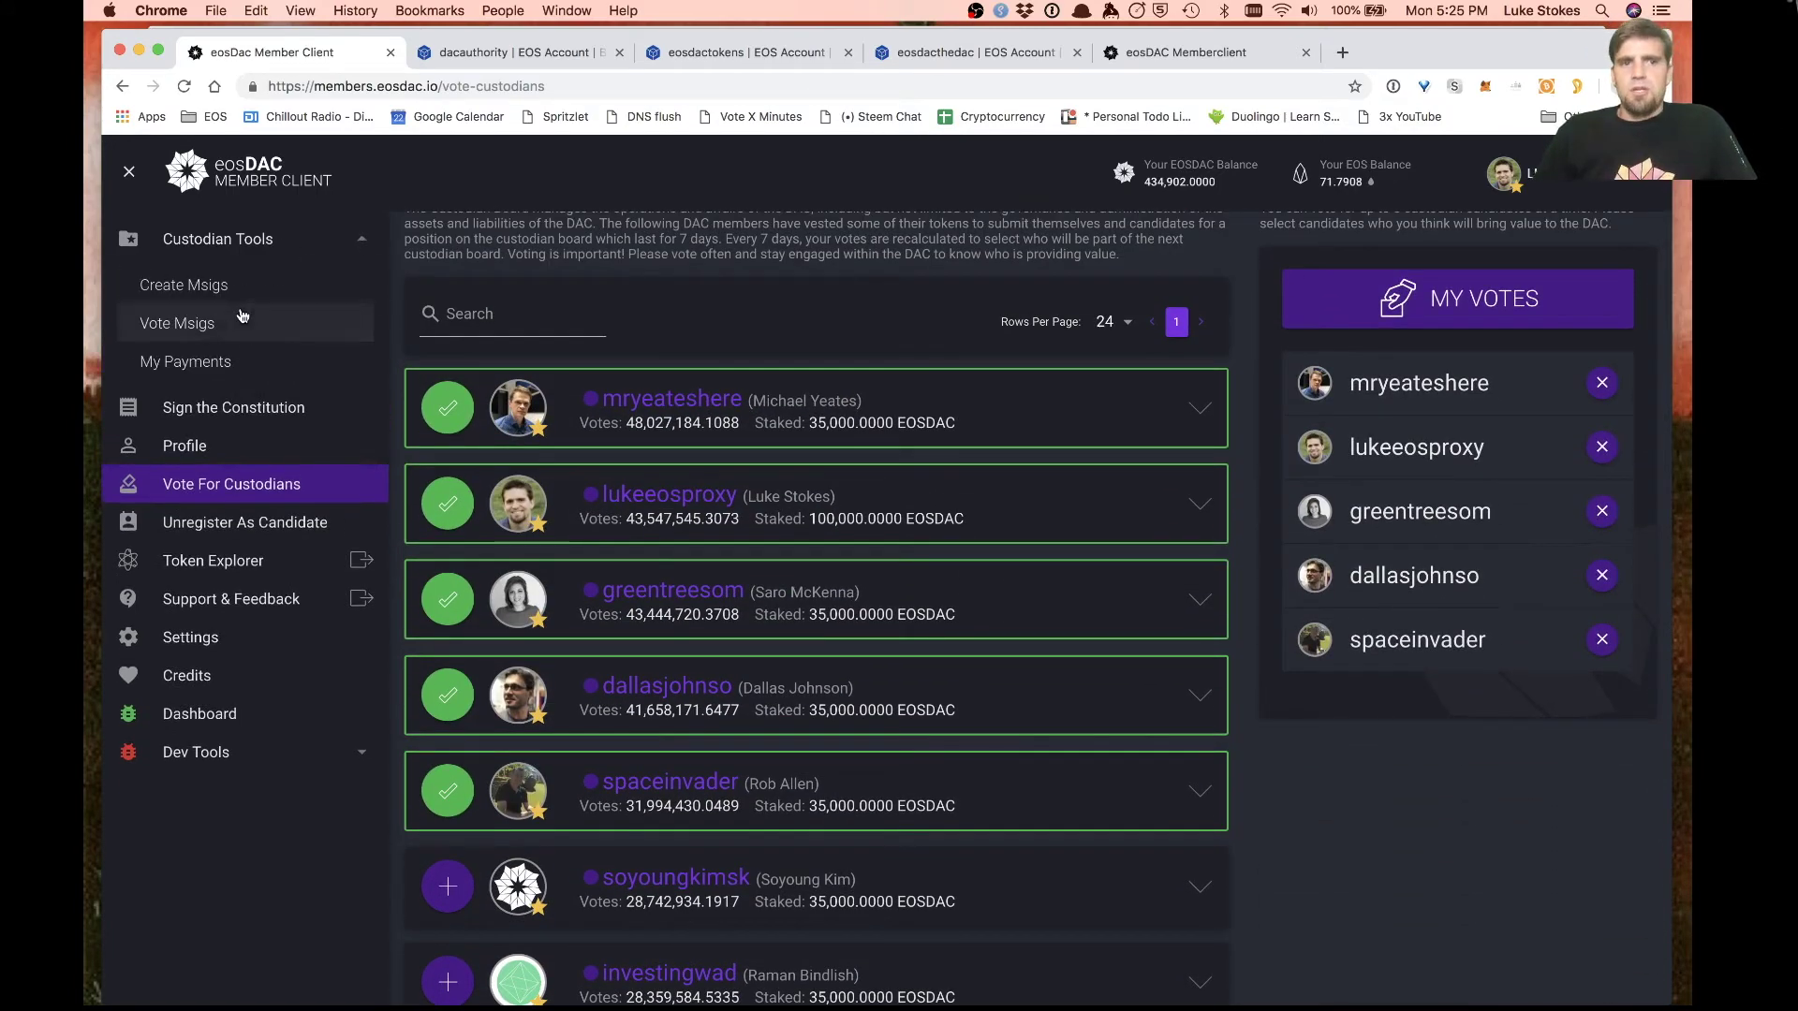
pyautogui.click(206, 324)
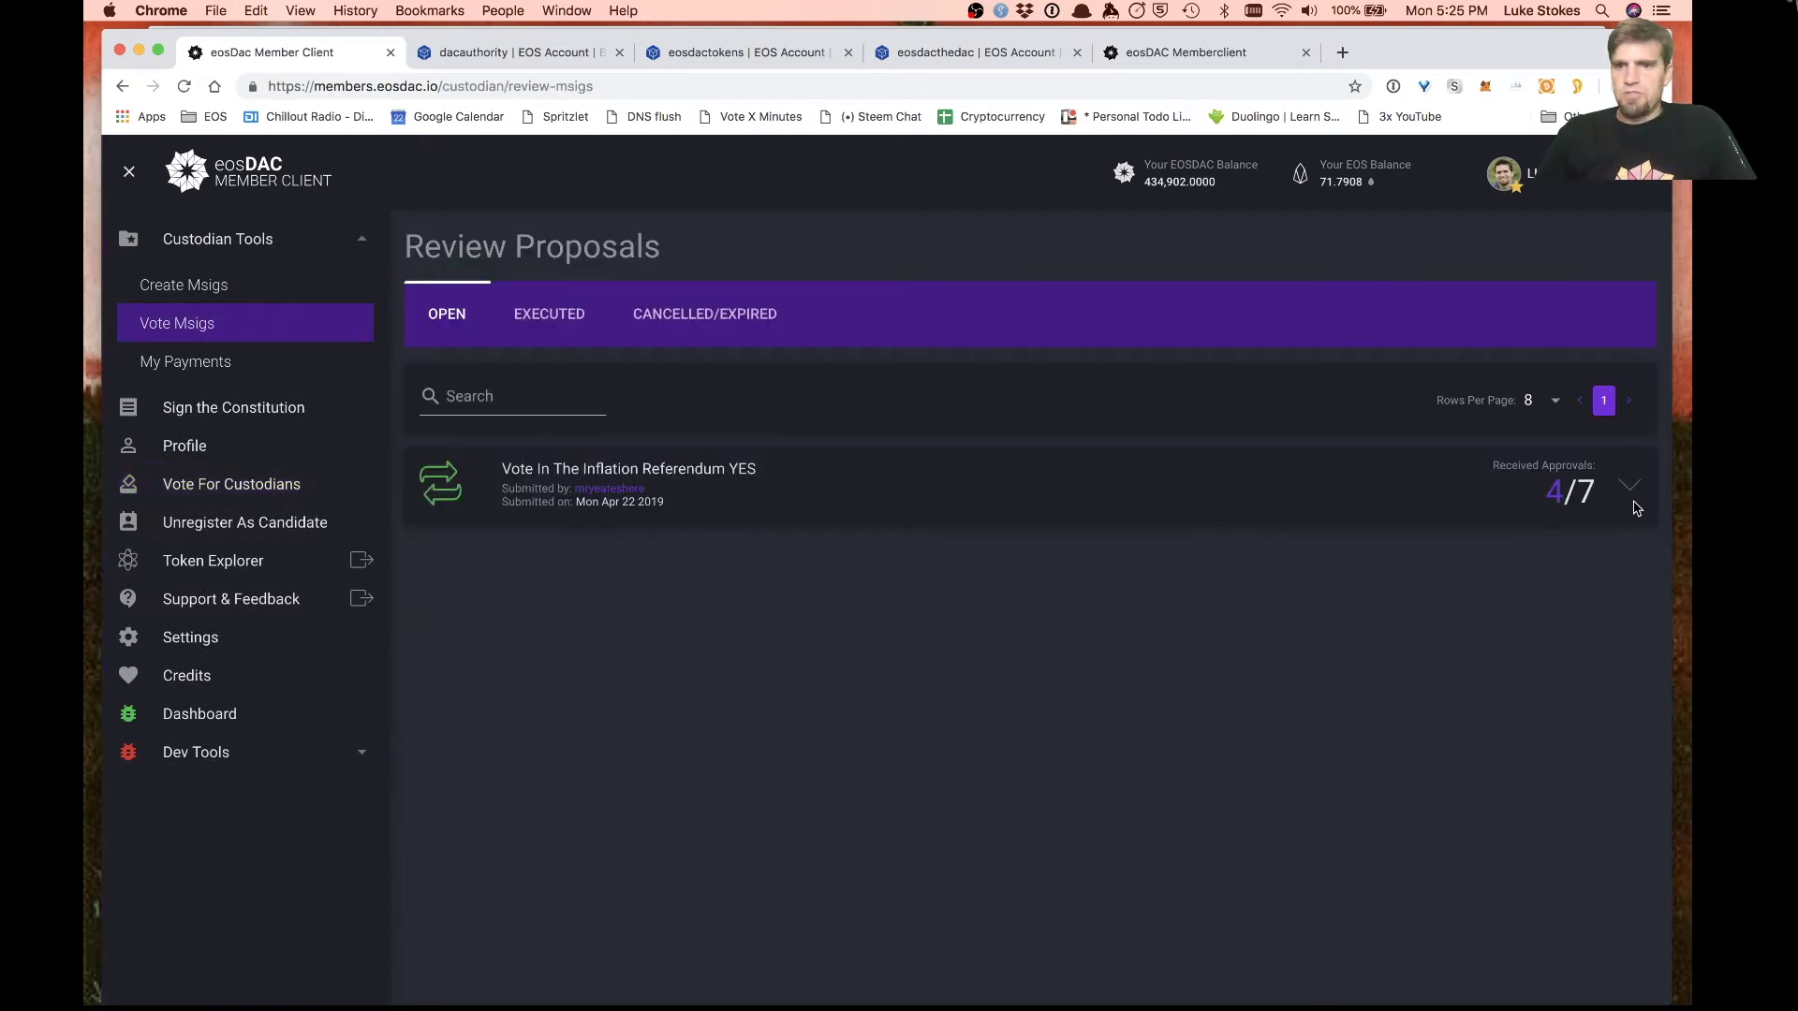
# Step: Expand the Inflation Referendum proposal and highlight its description link and 7 required approvals
pyautogui.click(1628, 493)
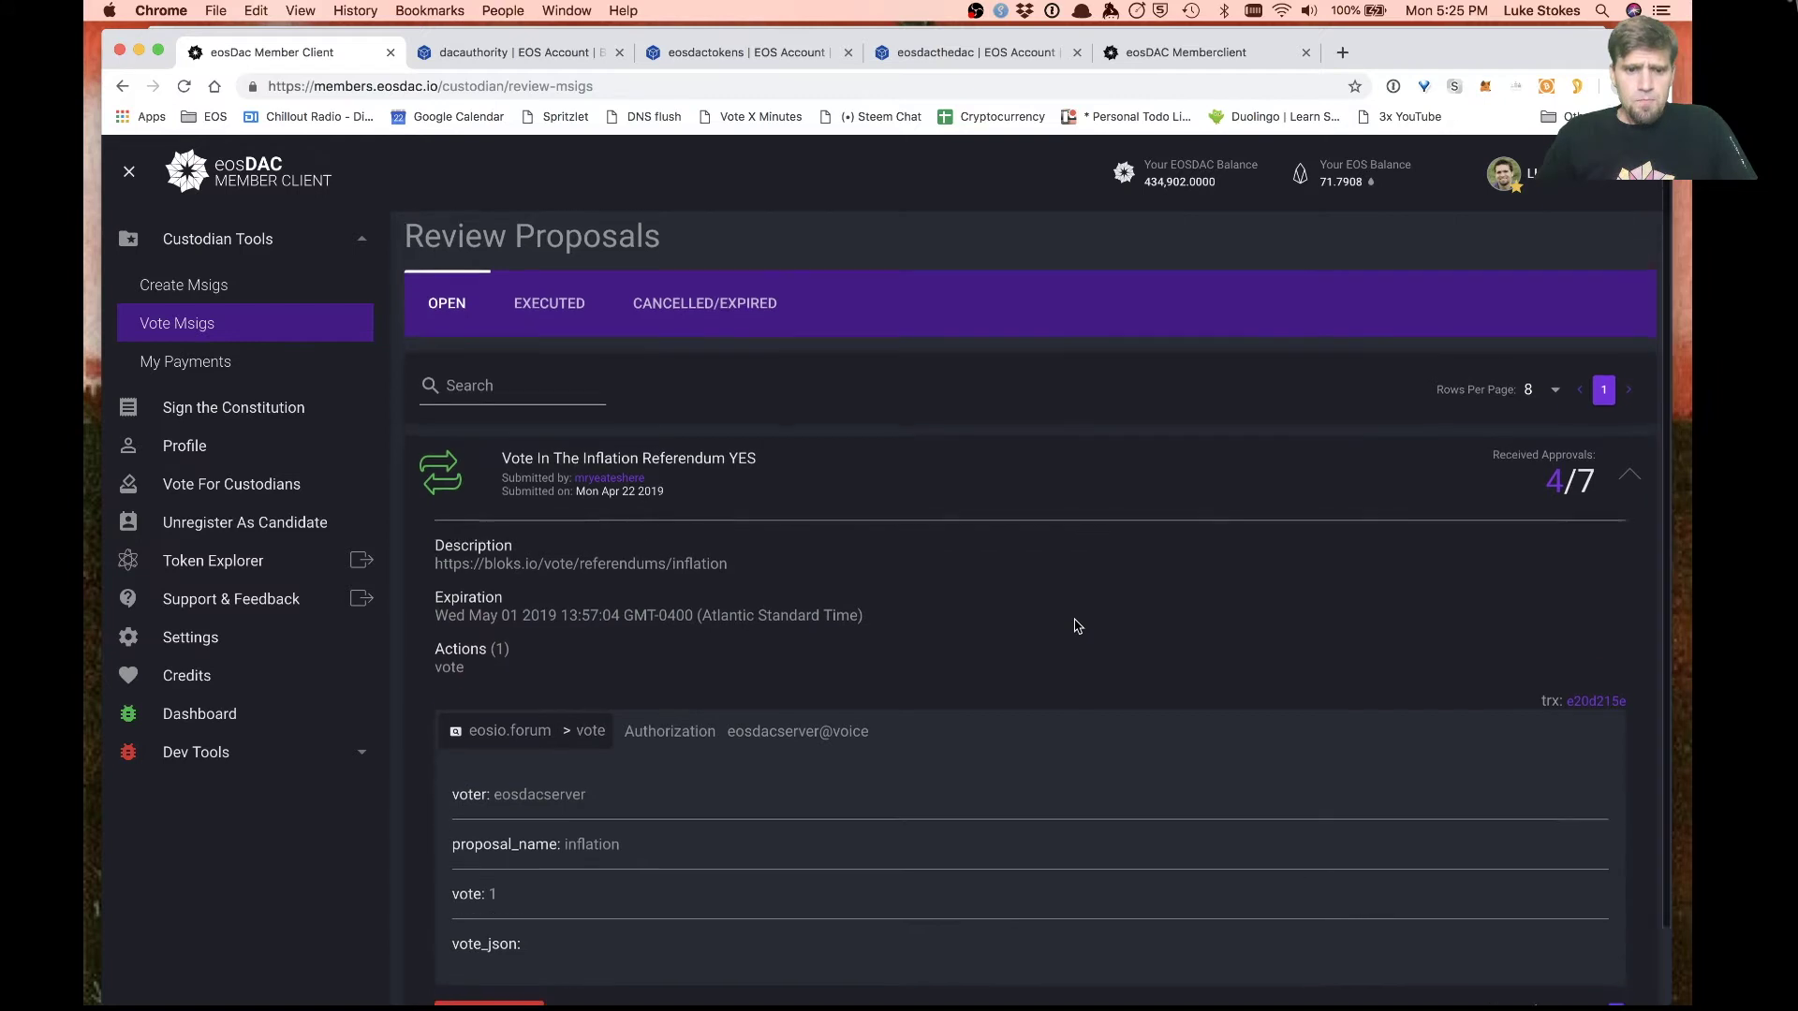
pyautogui.scroll(-1, 1077, 622)
pyautogui.moveTo(759, 521); pyautogui.dragTo(429, 518)
pyautogui.click(832, 515)
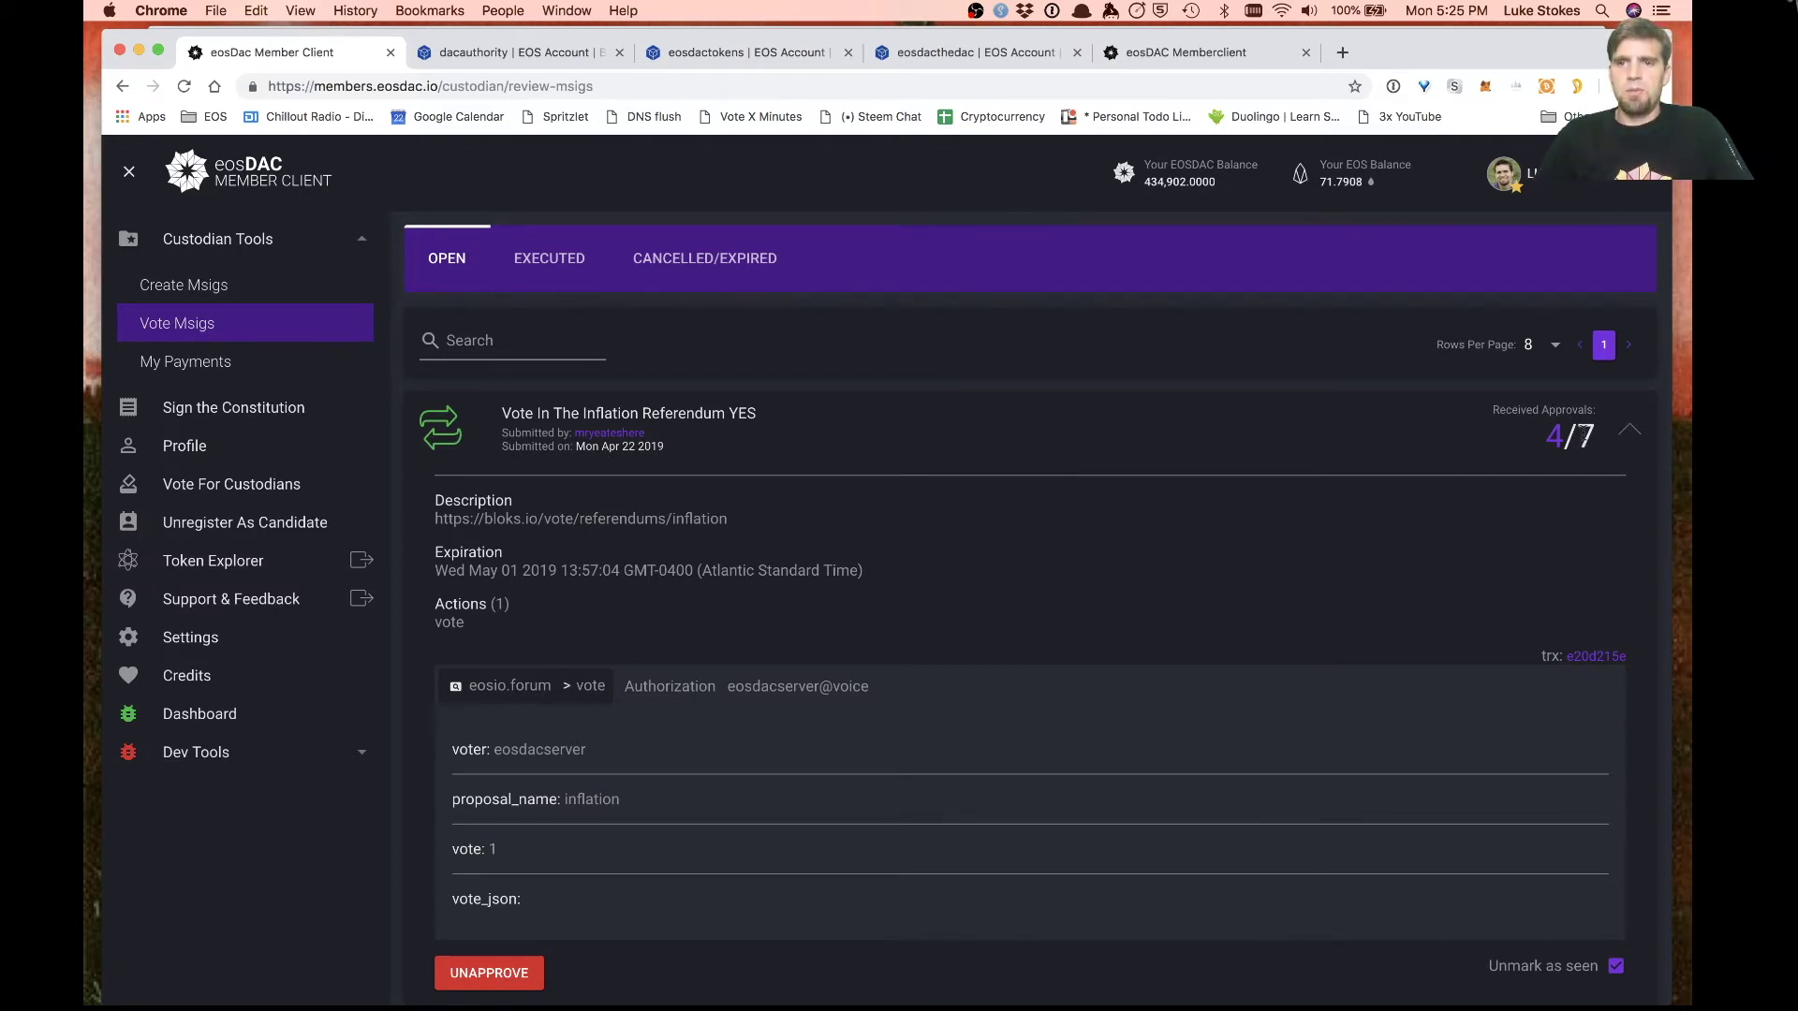
pyautogui.doubleClick(1583, 433)
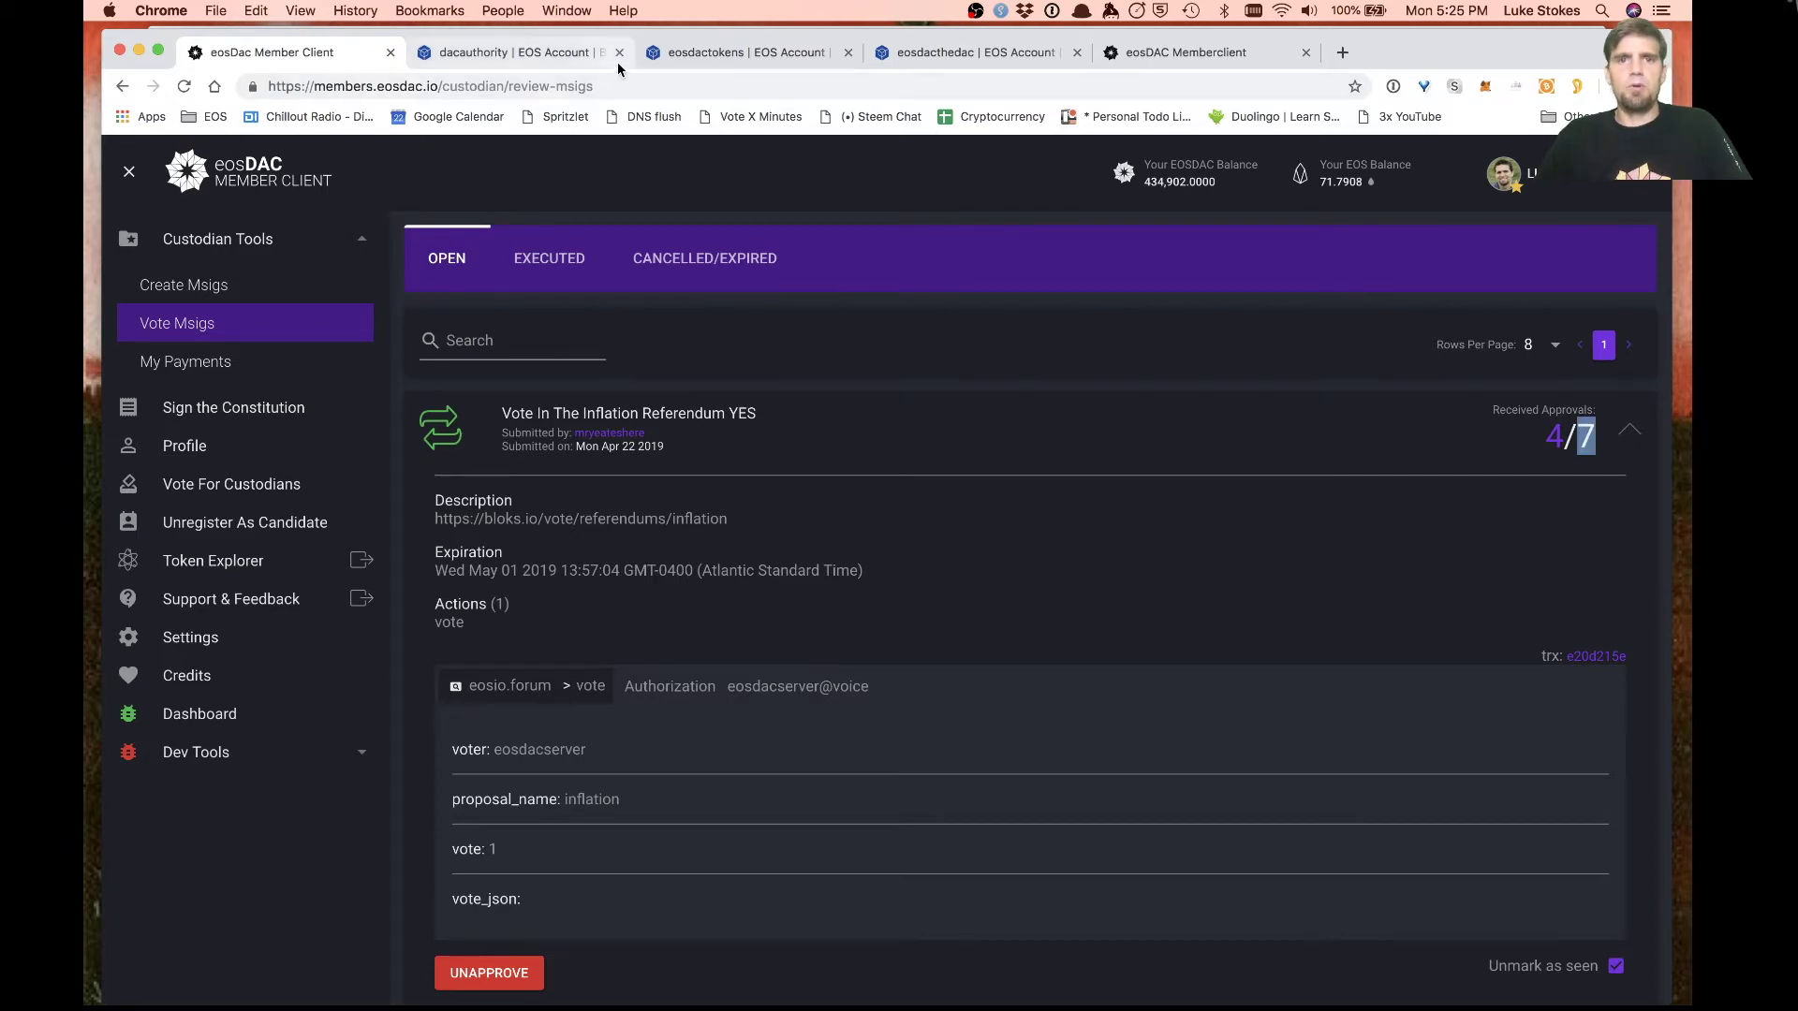
# Step: Check the dacauthority permissions on Bloks.io, then open a new browser tab
pyautogui.click(548, 55)
pyautogui.scroll(-6, 768, 559)
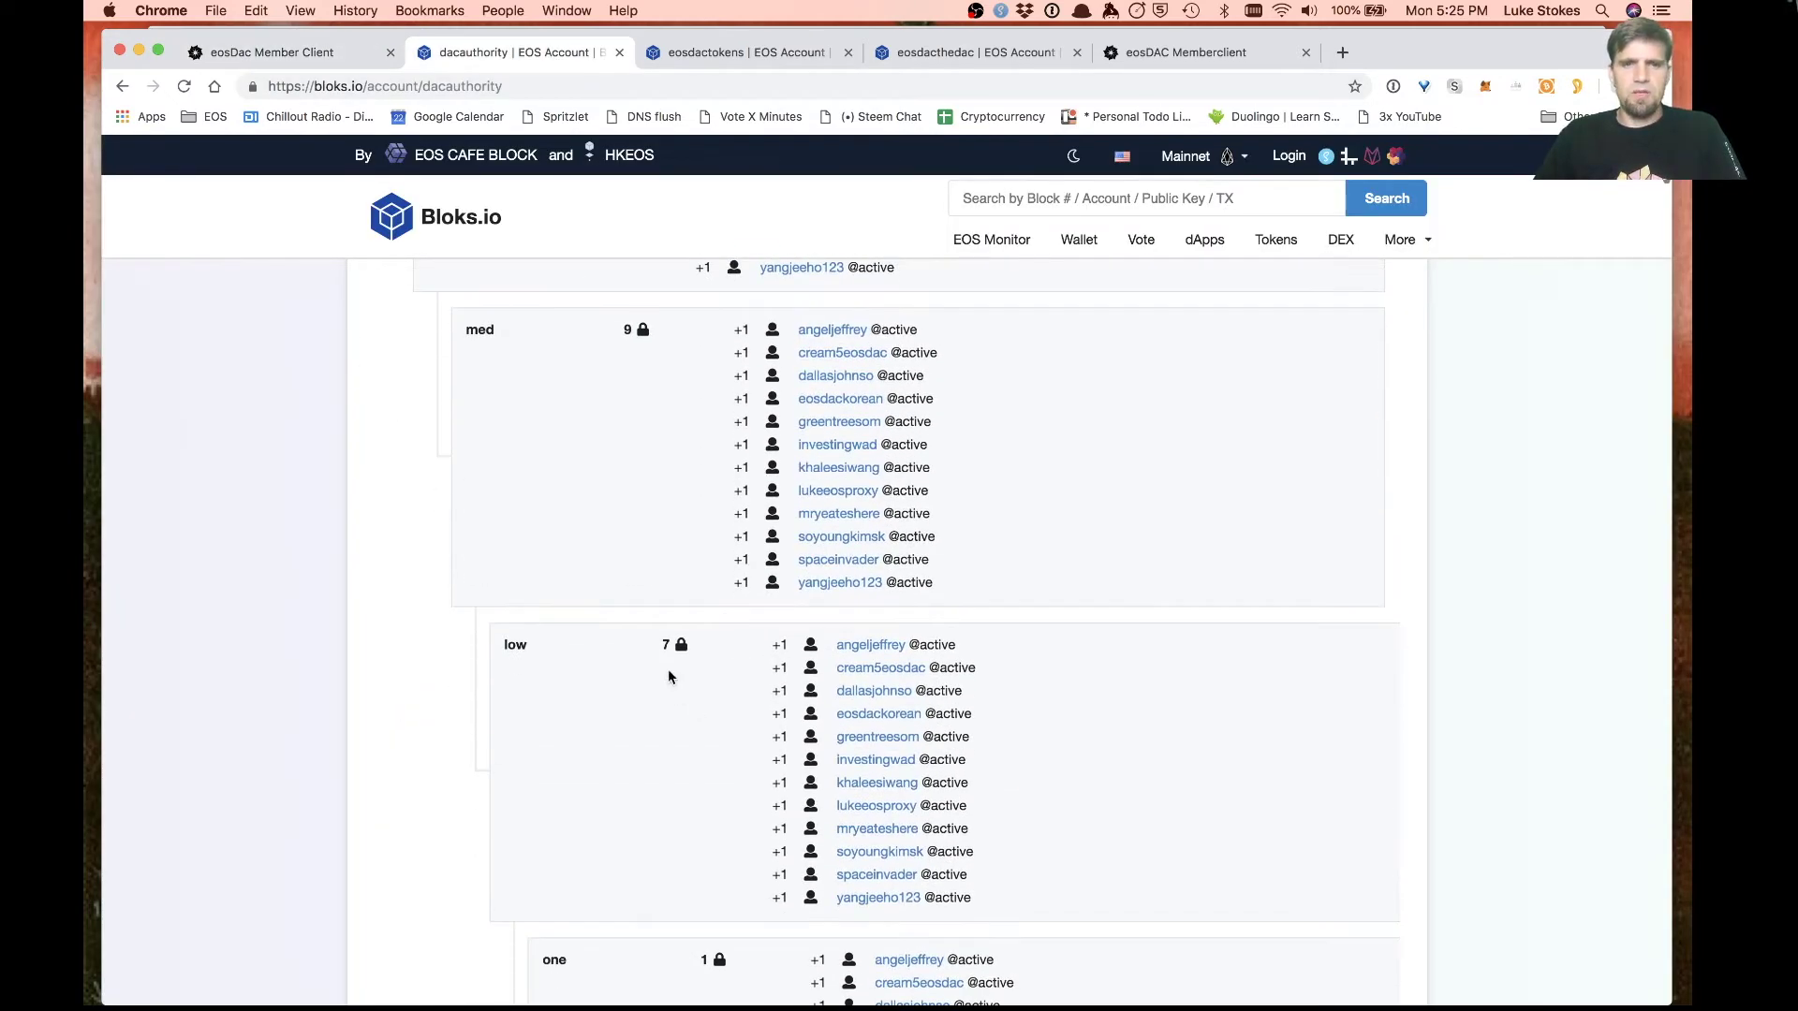
pyautogui.click(1342, 53)
# Step: Load the eosdacserver account on bloks.io and show its Permissions
pyautogui.write('bloks.io/')
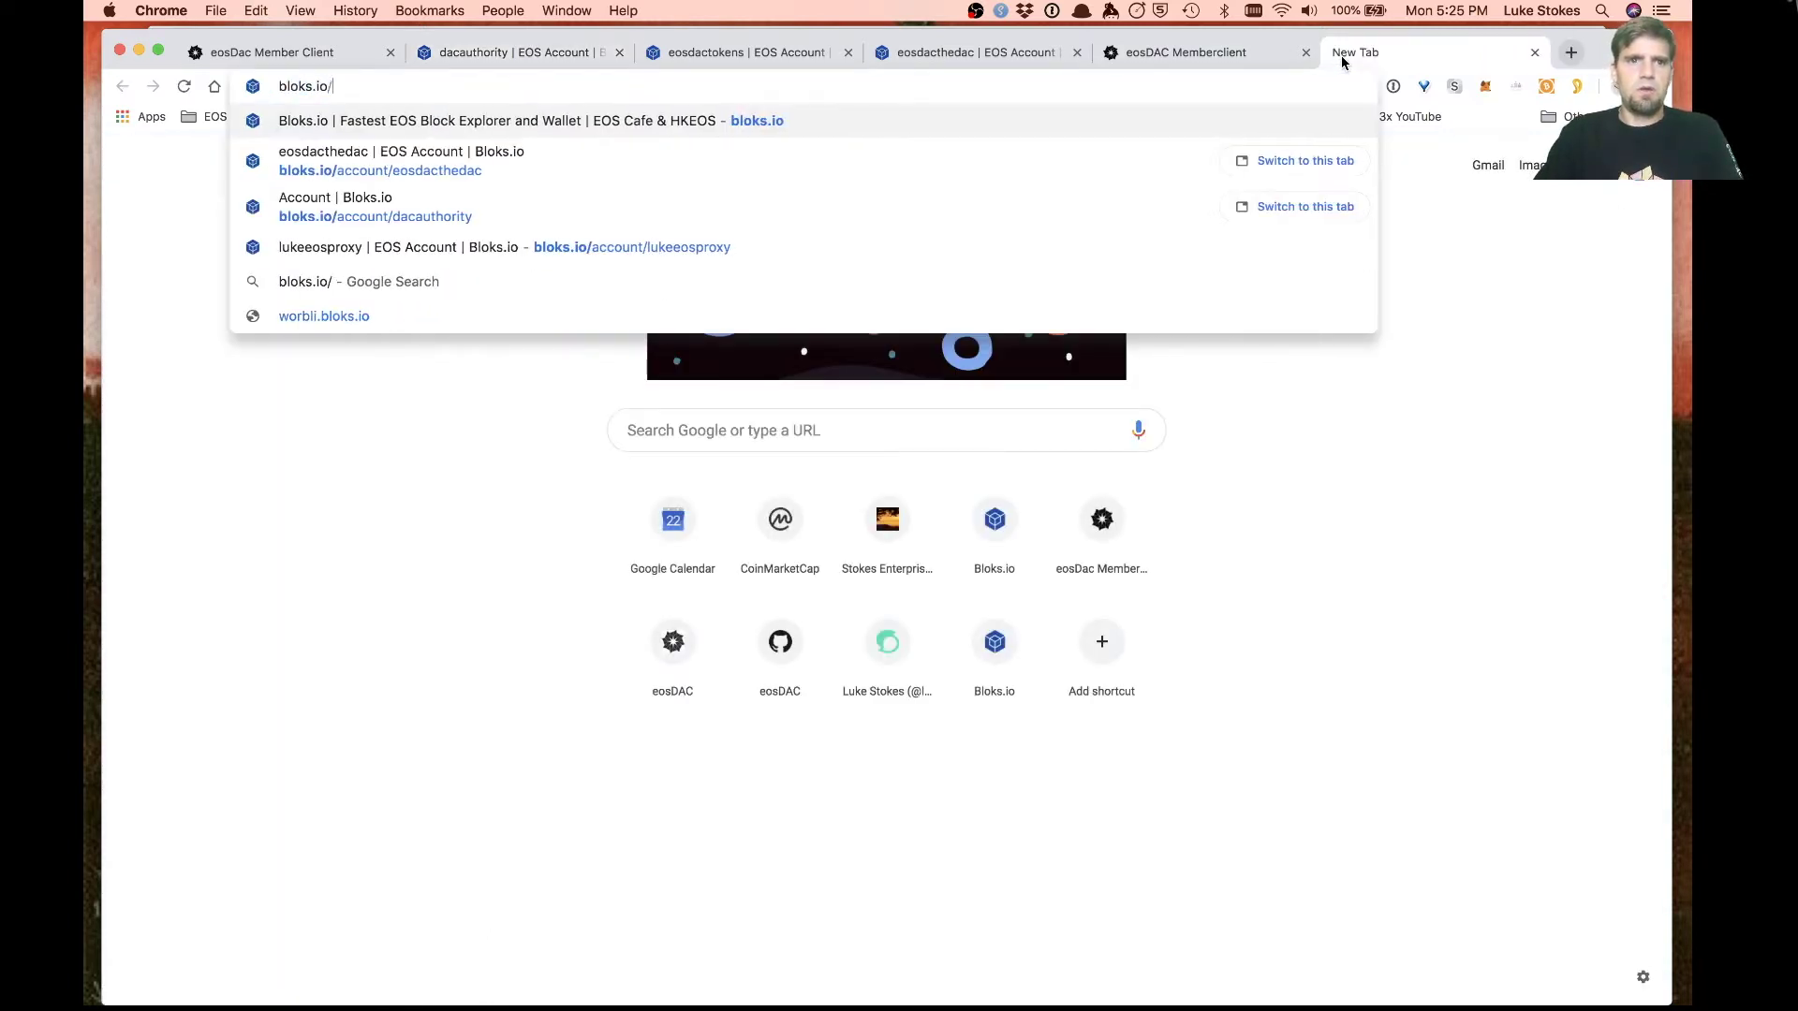
pyautogui.write('account/e')
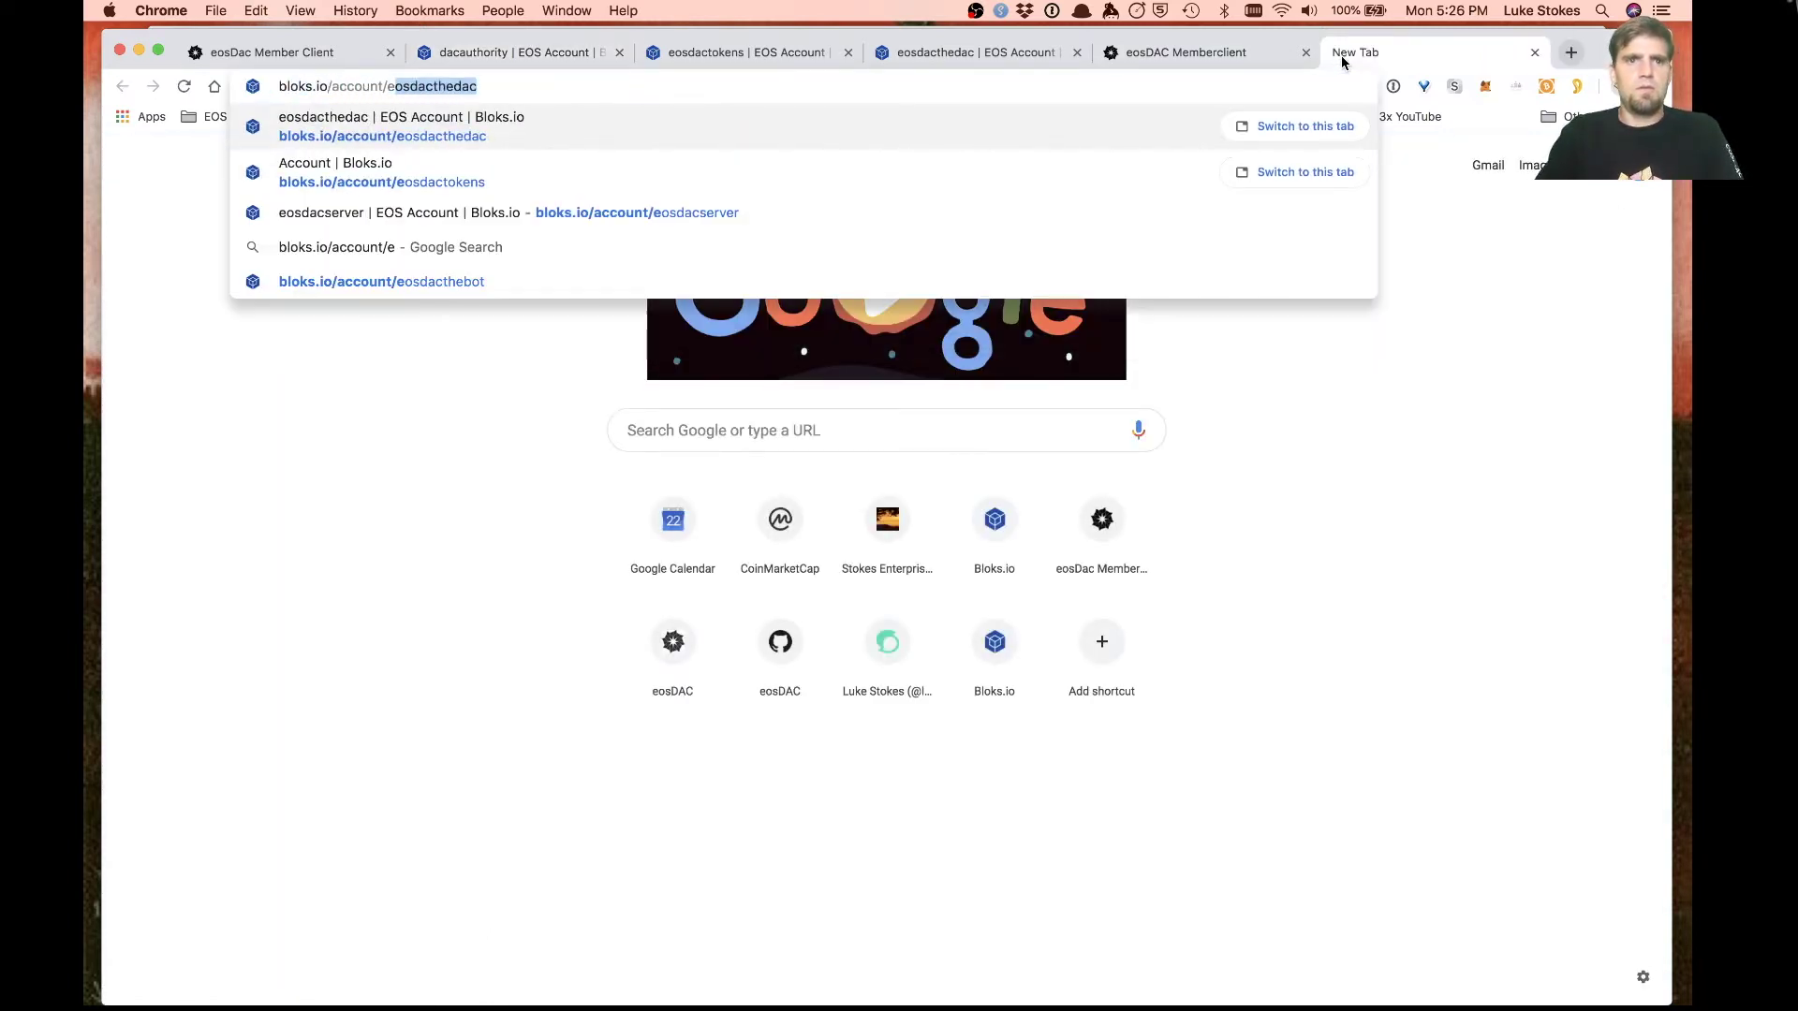
pyautogui.write('osdac')
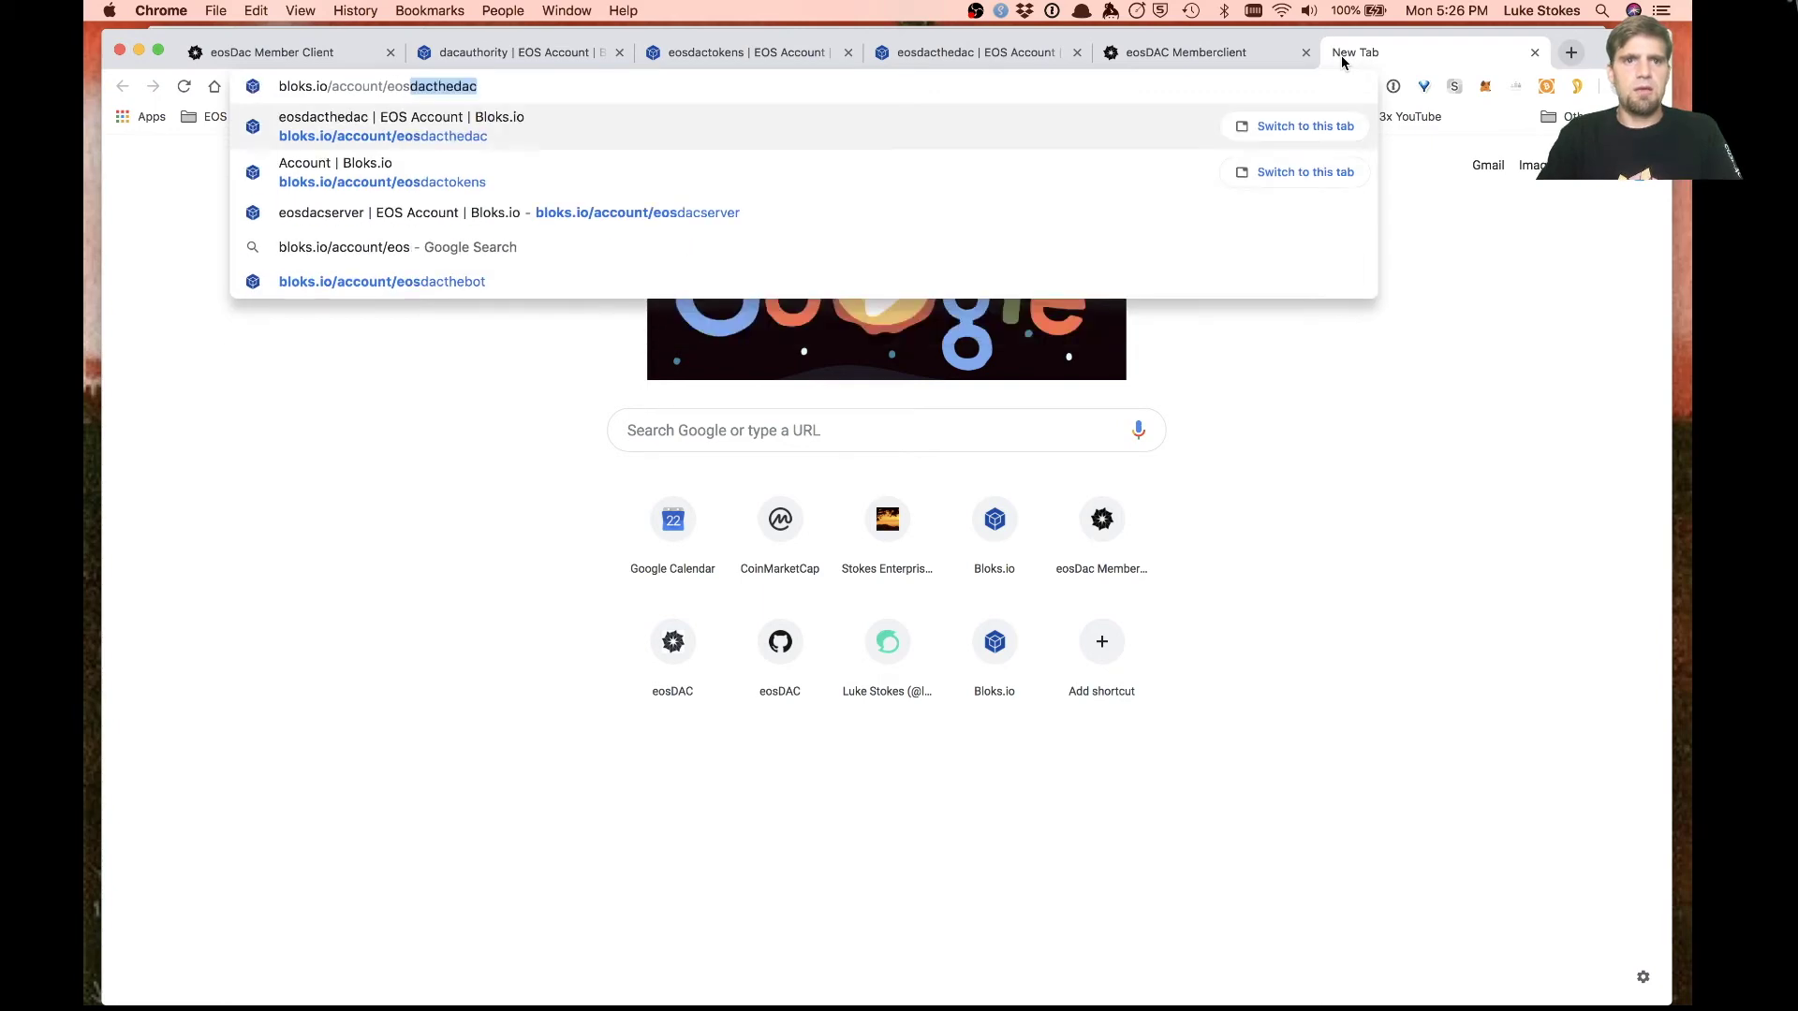
pyautogui.write('server')
pyautogui.press('Return')
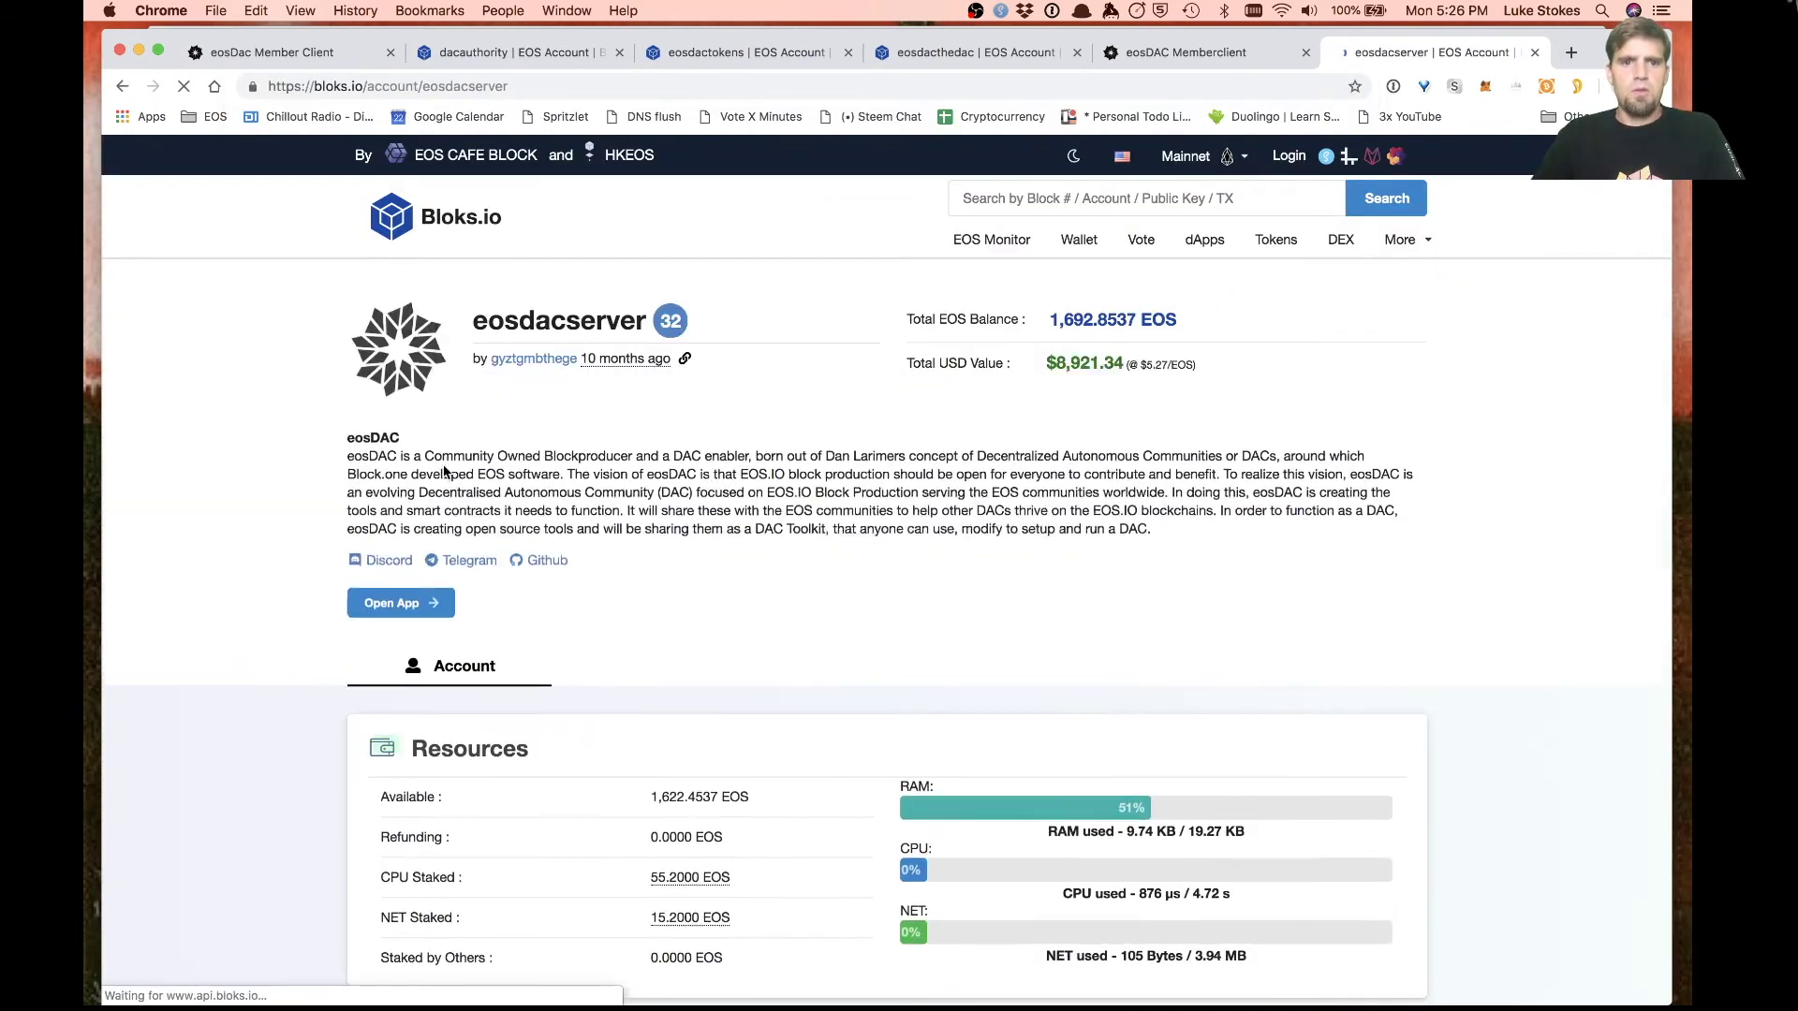
pyautogui.scroll(-6, 445, 471)
pyautogui.scroll(-2, 446, 471)
pyautogui.click(599, 525)
pyautogui.scroll(-4, 581, 562)
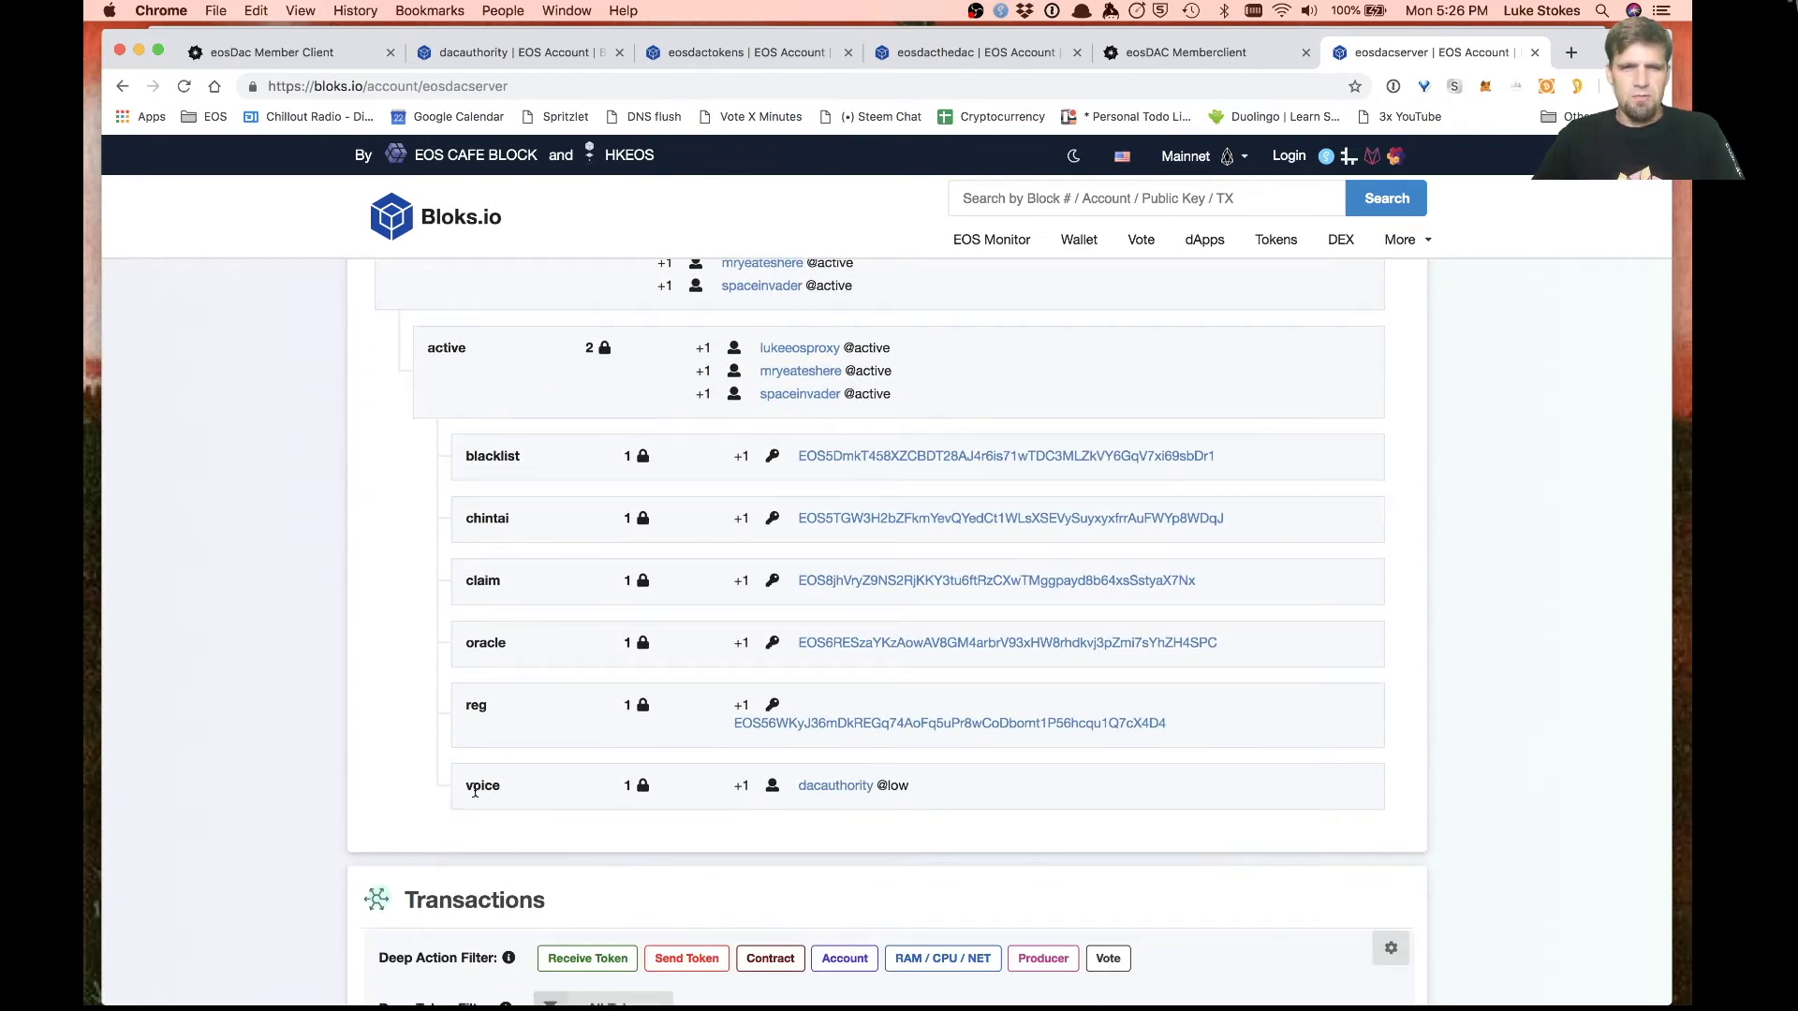
# Step: Highlight the voice permission row held by dacauthority@low, then return to the Member Client tab
pyautogui.moveTo(465, 784); pyautogui.dragTo(987, 789)
pyautogui.click(987, 789)
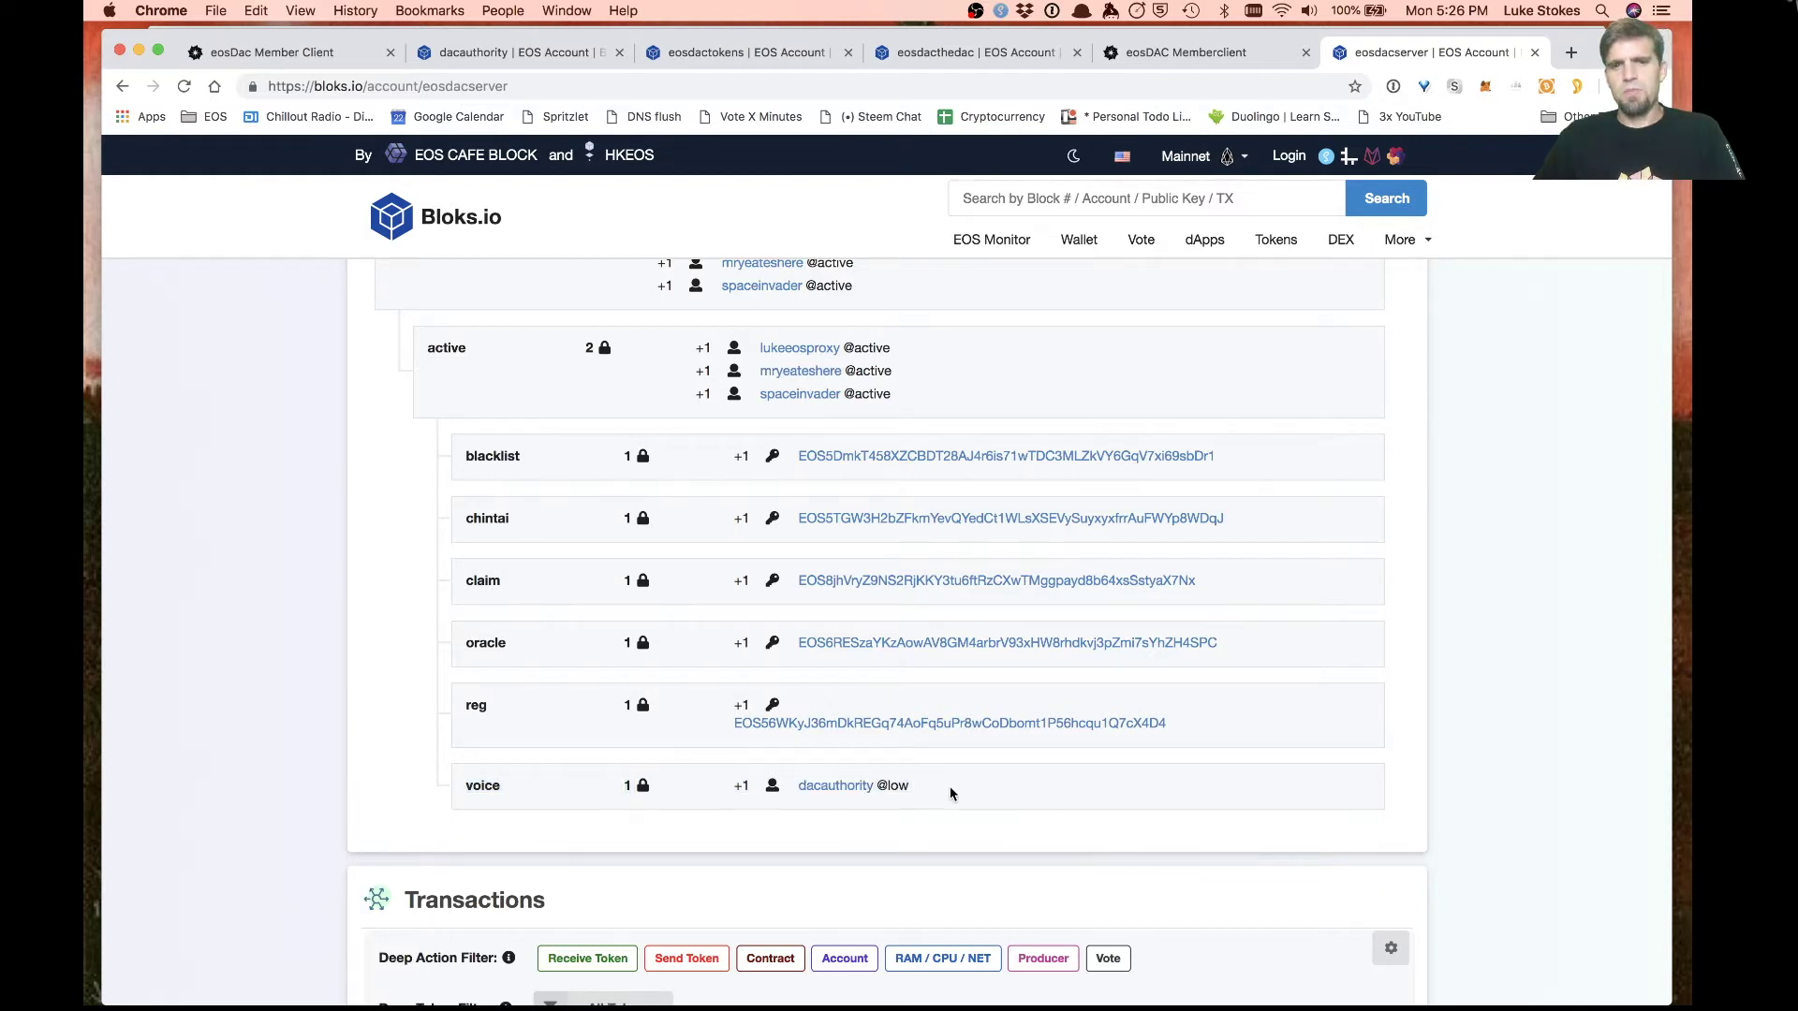
pyautogui.moveTo(943, 798); pyautogui.dragTo(478, 786)
pyautogui.doubleClick(478, 787)
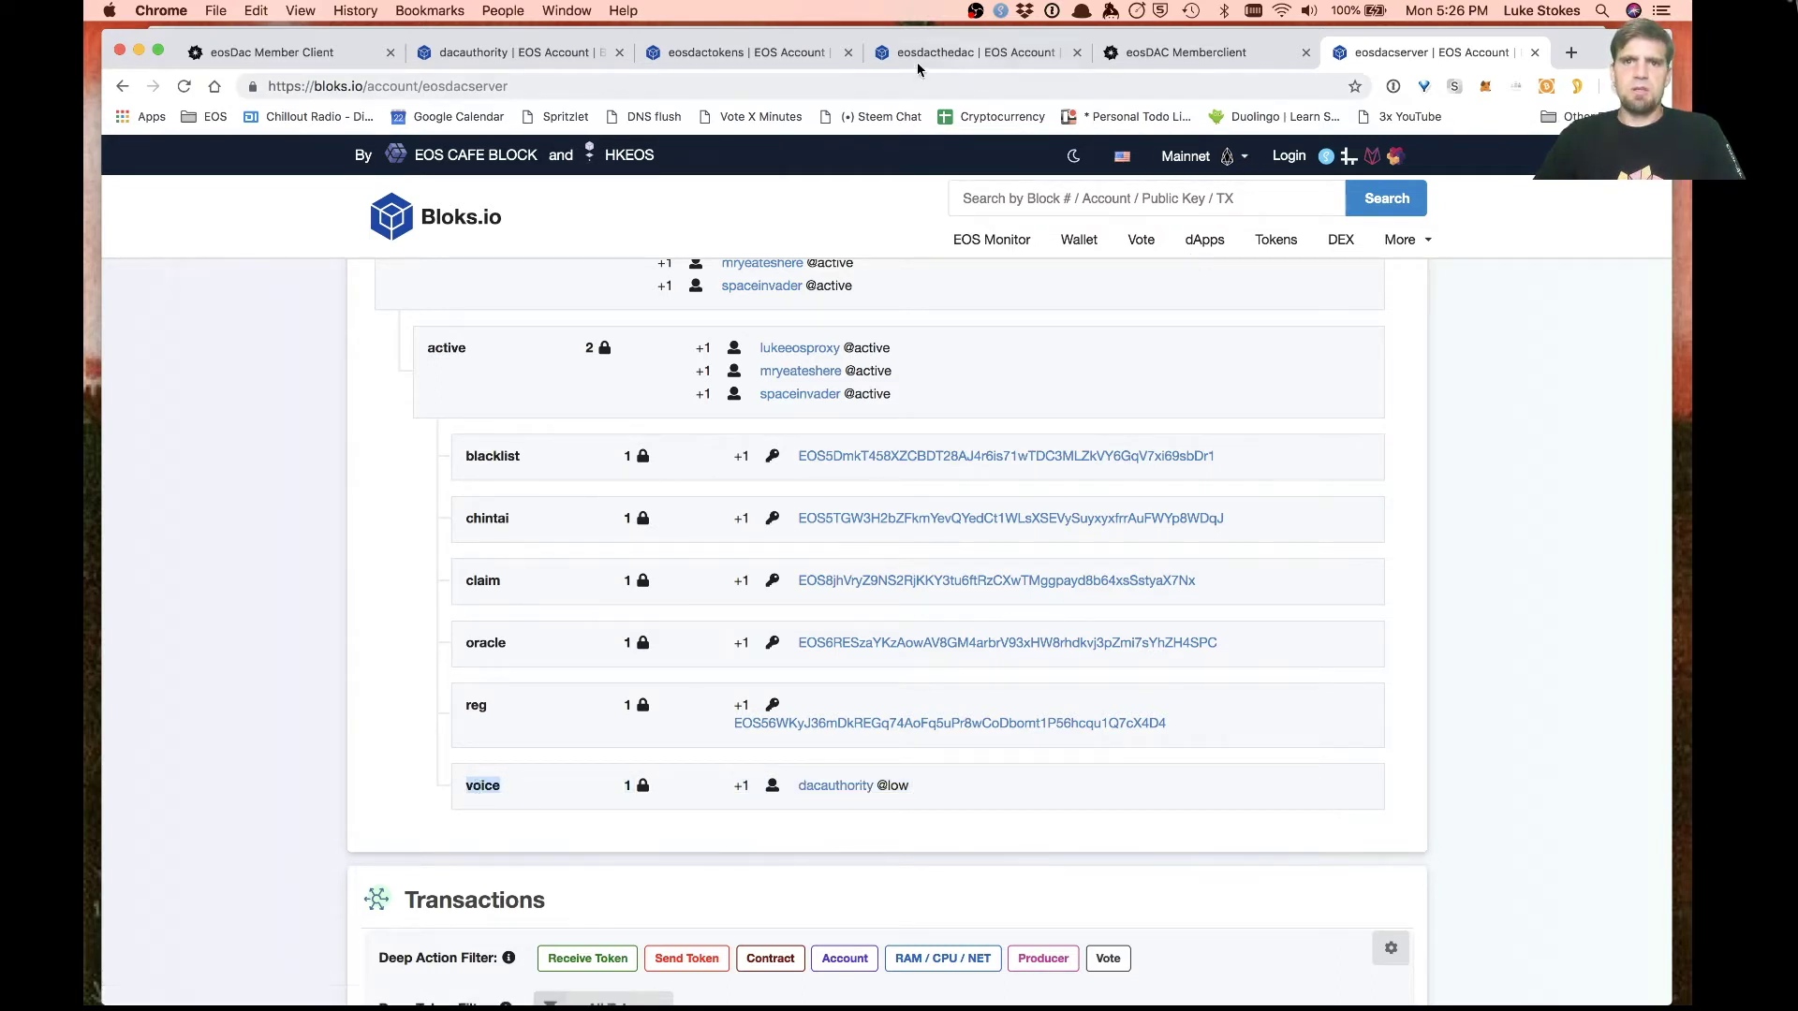
pyautogui.click(291, 56)
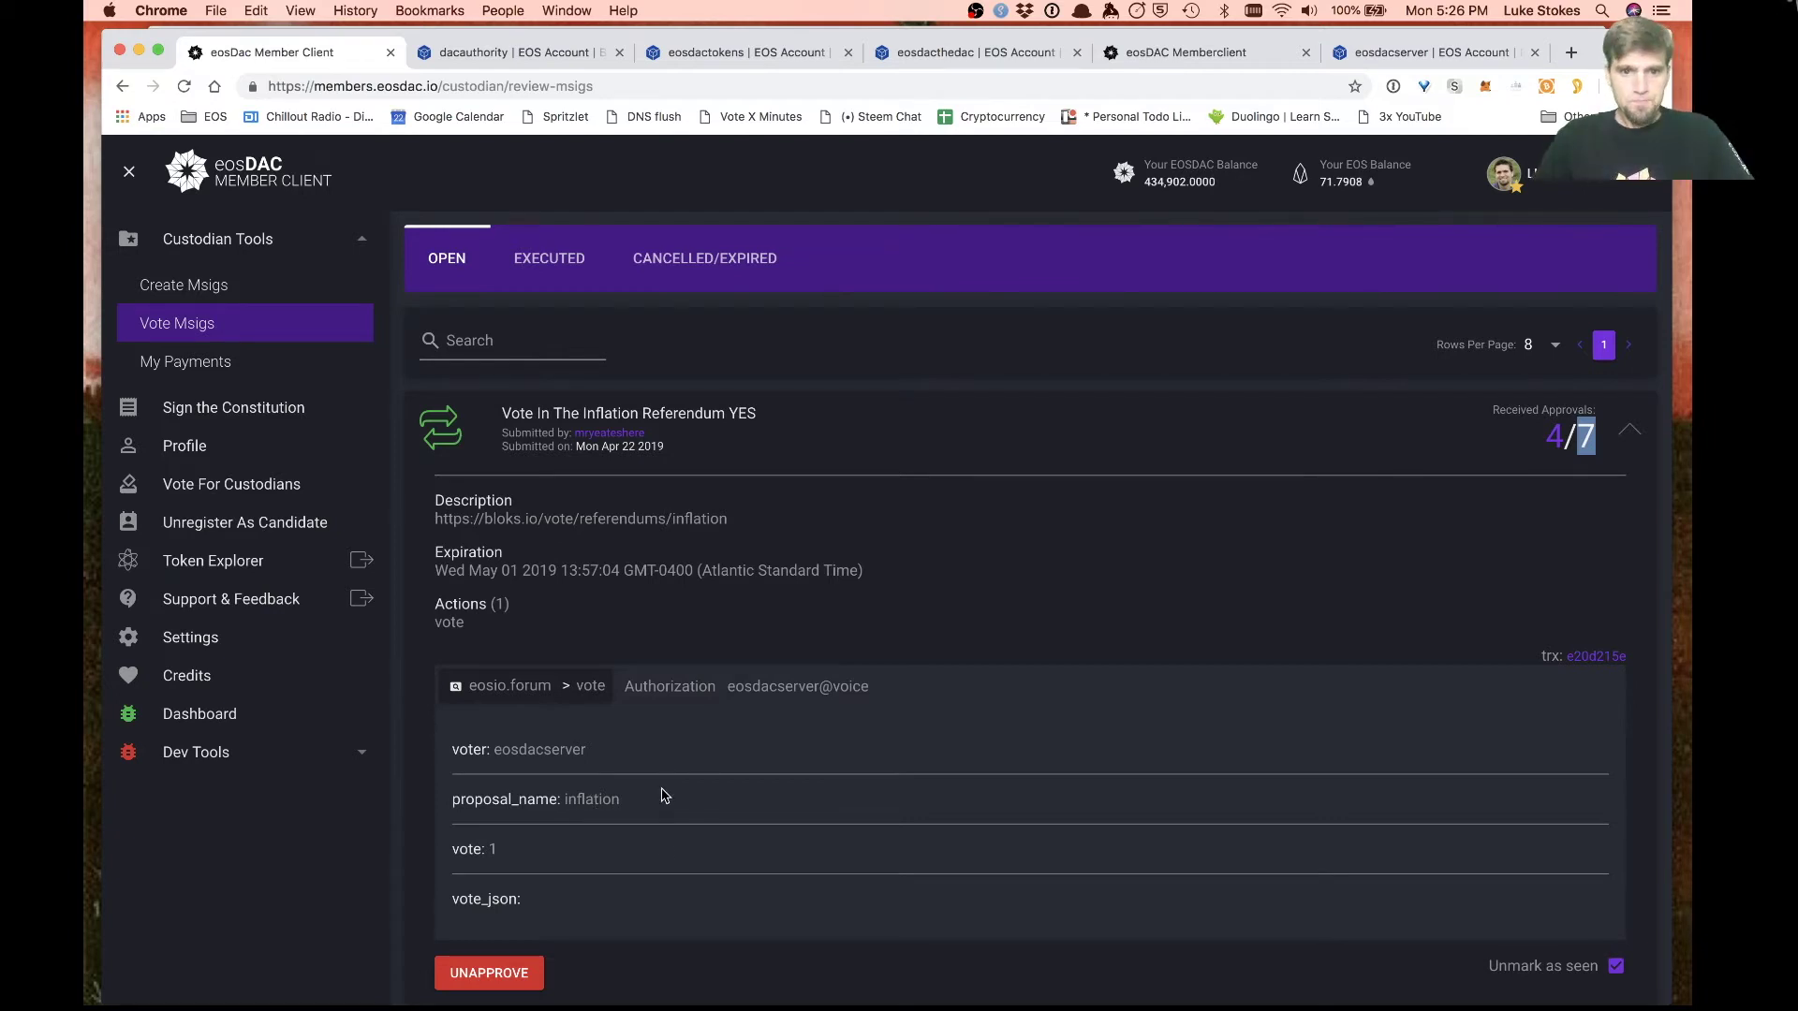
# Step: Check a proposal's approving custodians, then list the cancelled and expired multisig proposals
pyautogui.click(1559, 442)
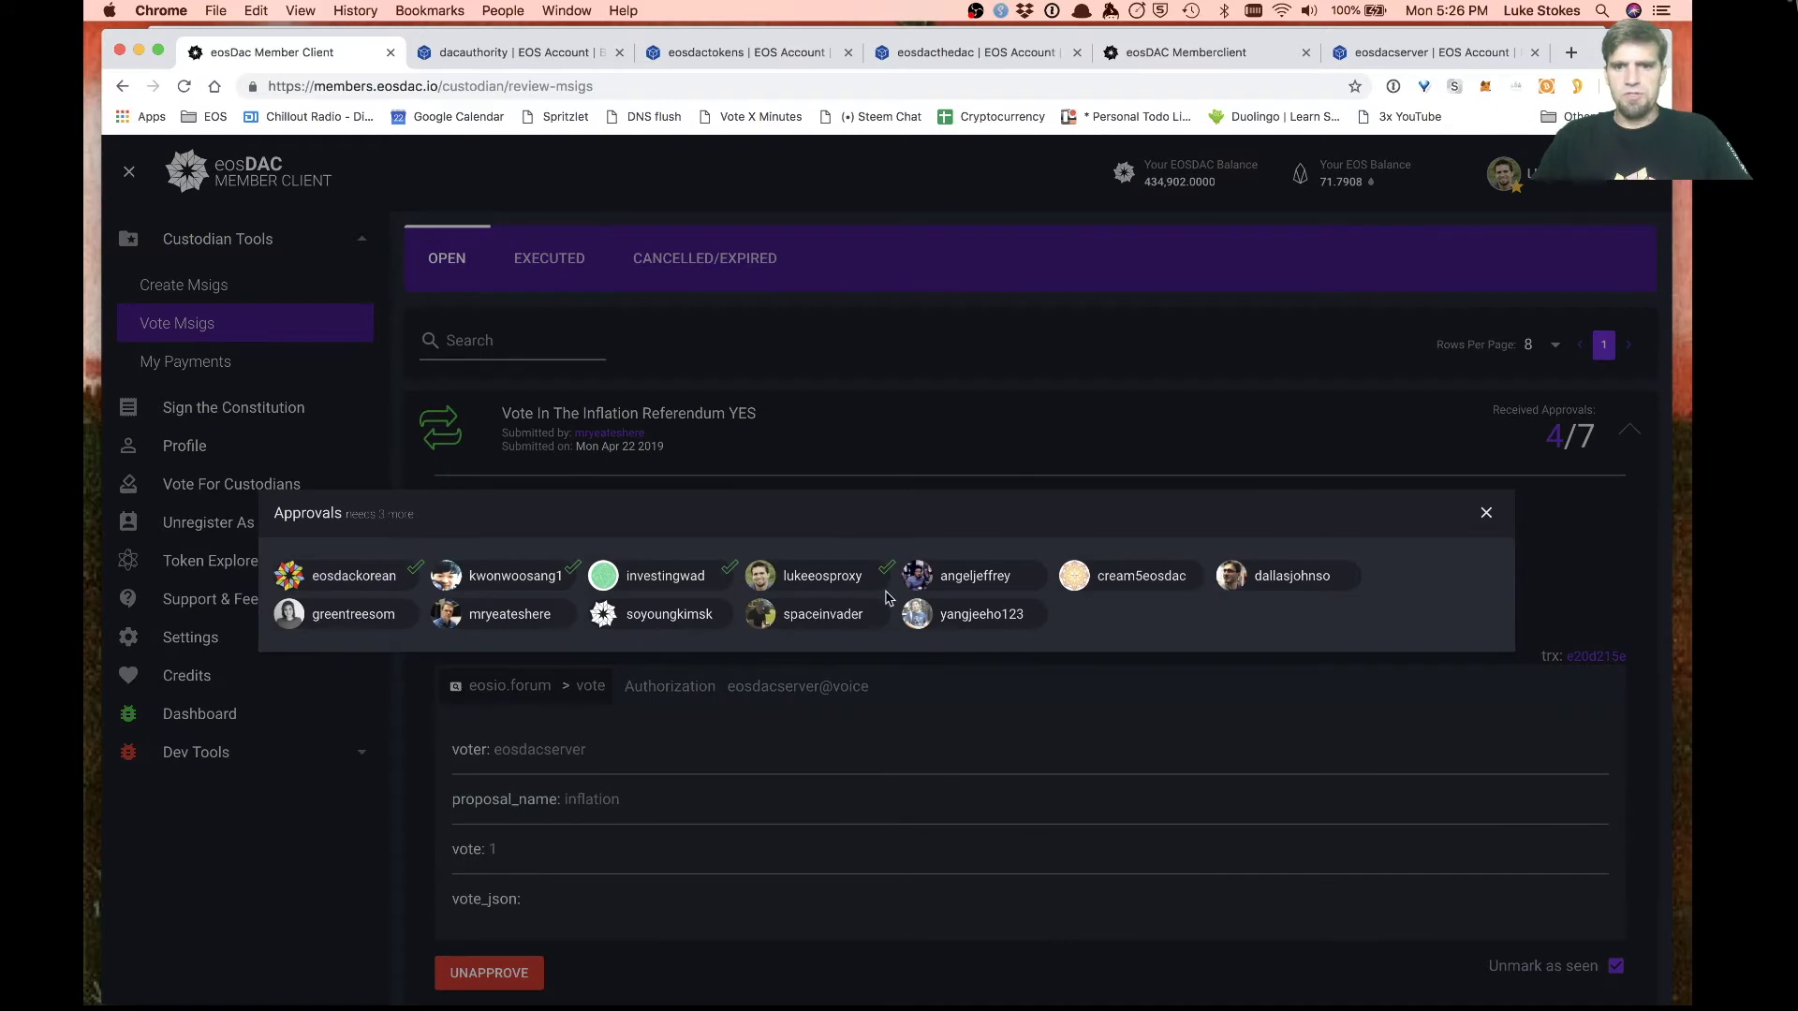
pyautogui.click(1486, 513)
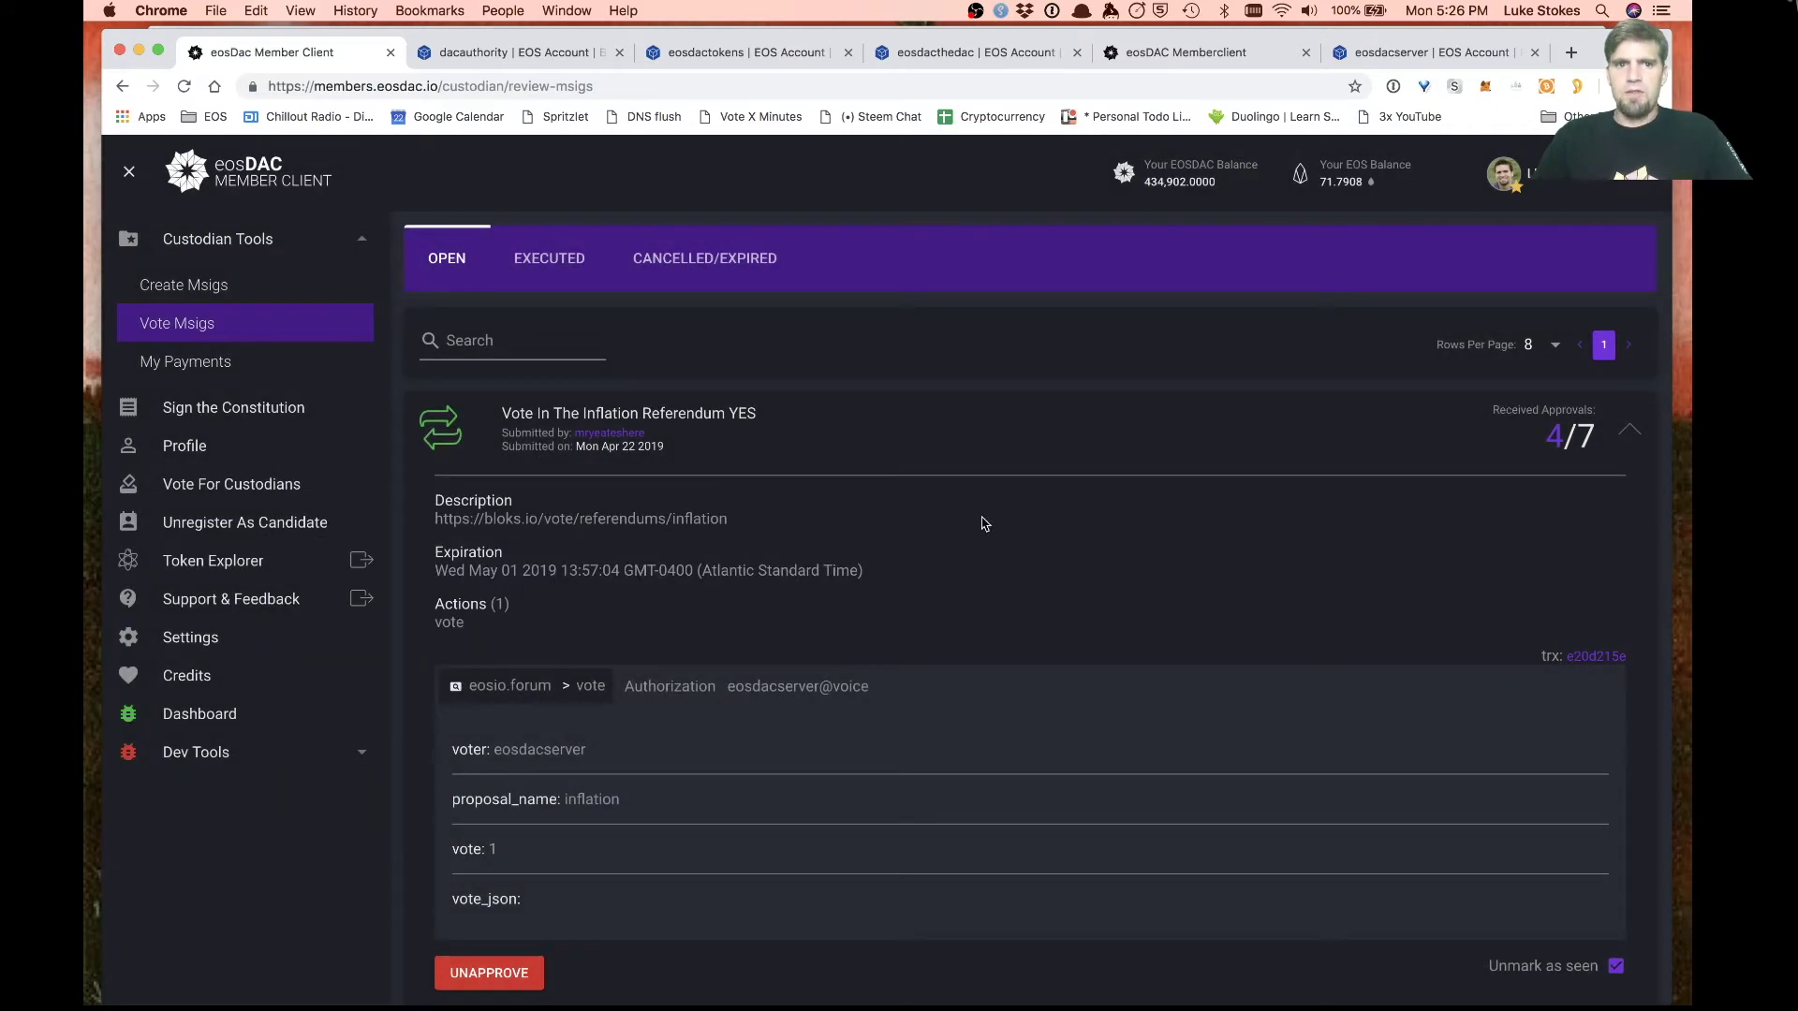
pyautogui.click(709, 272)
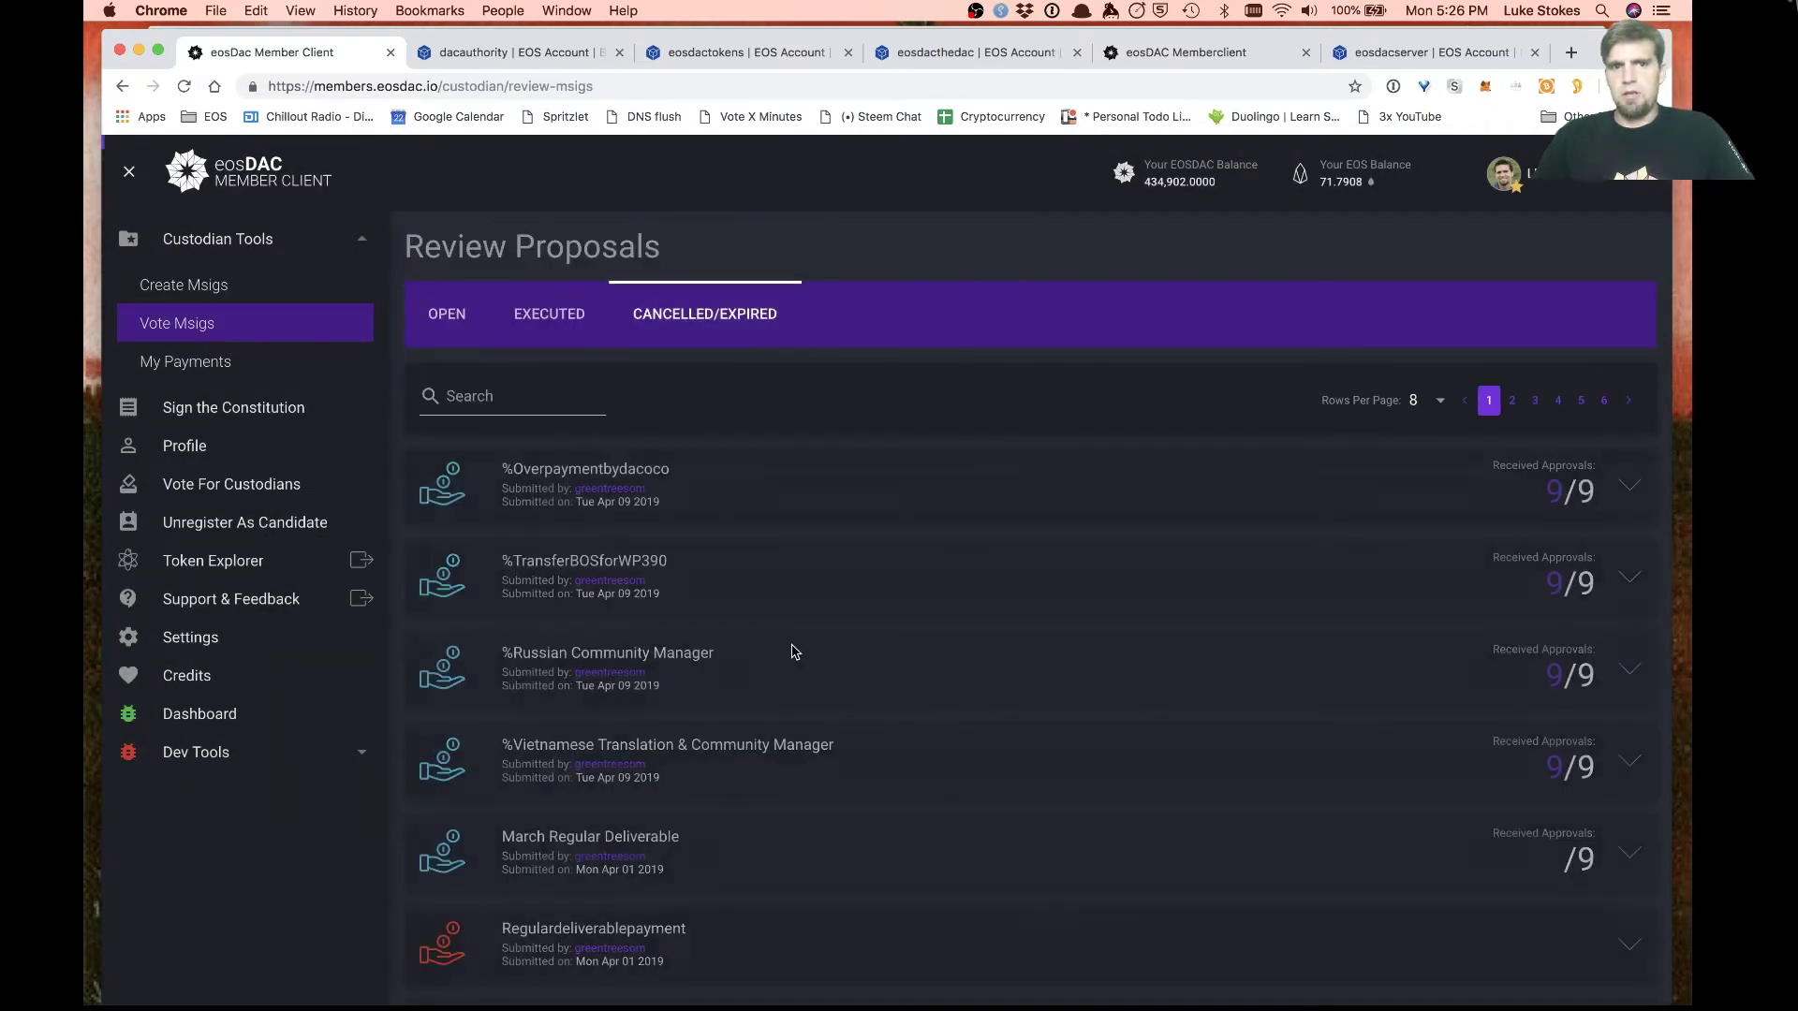
pyautogui.scroll(-4, 1091, 611)
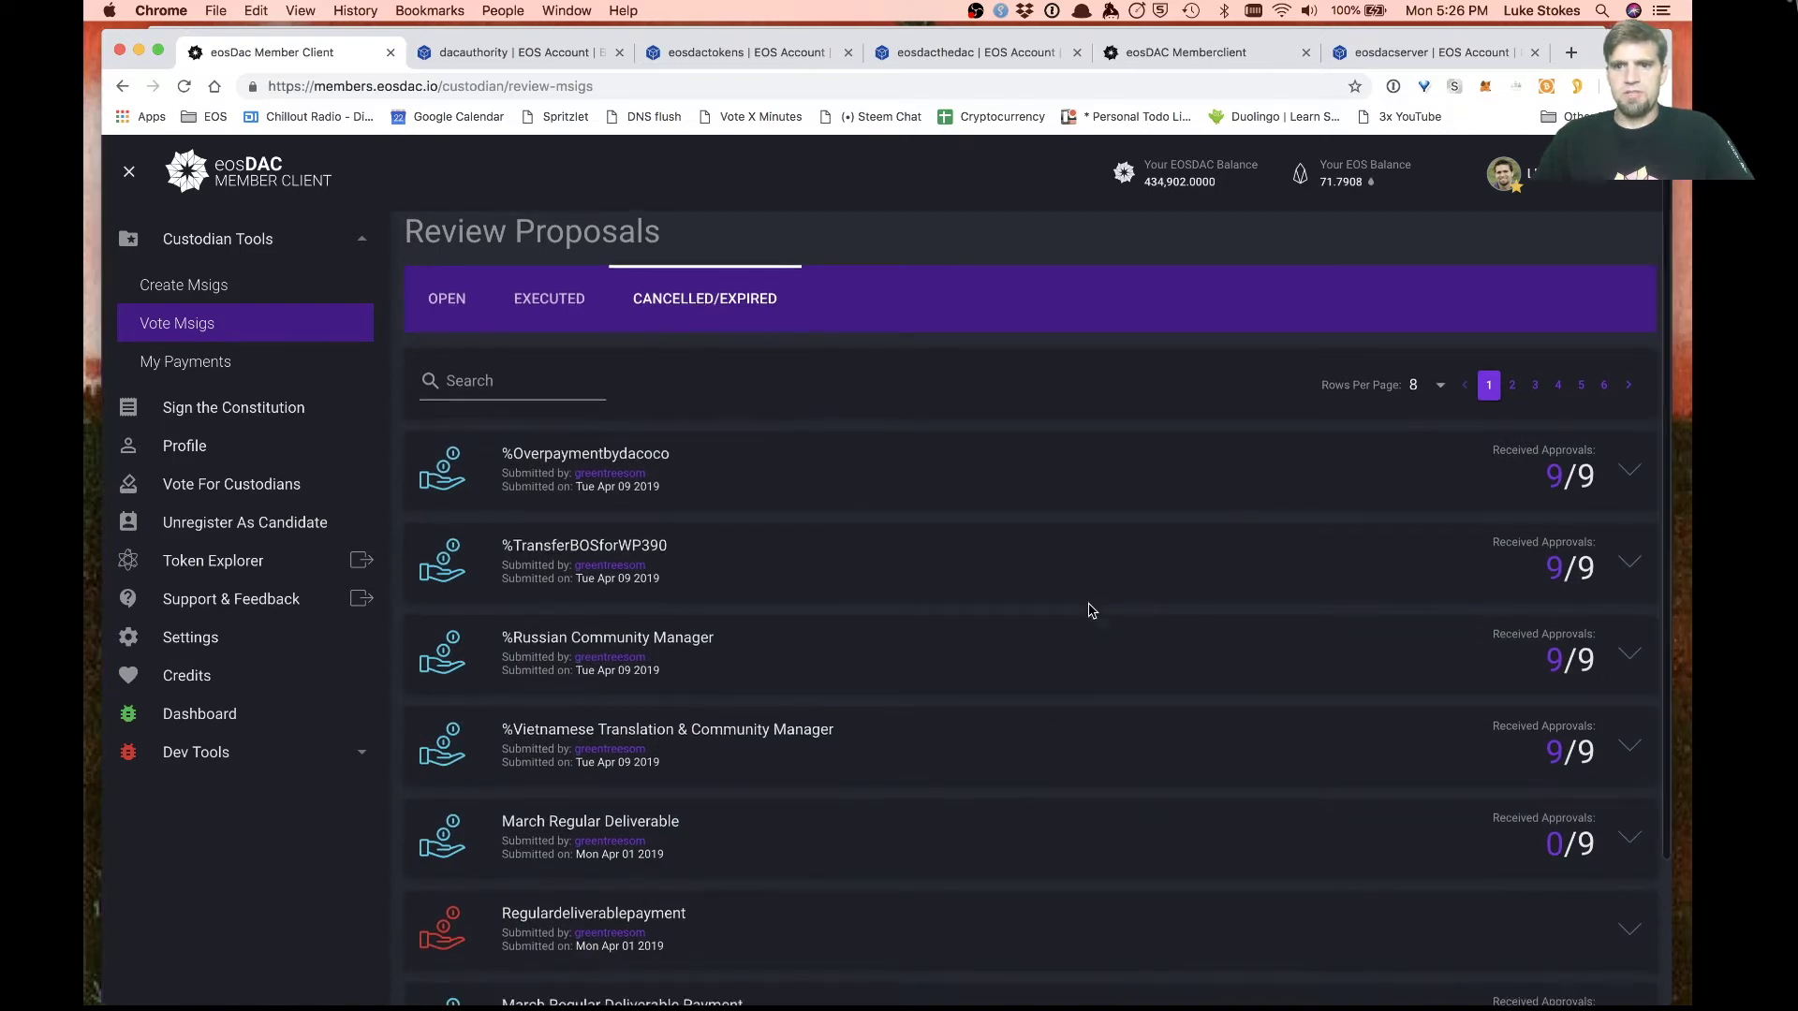
pyautogui.scroll(4, 1091, 610)
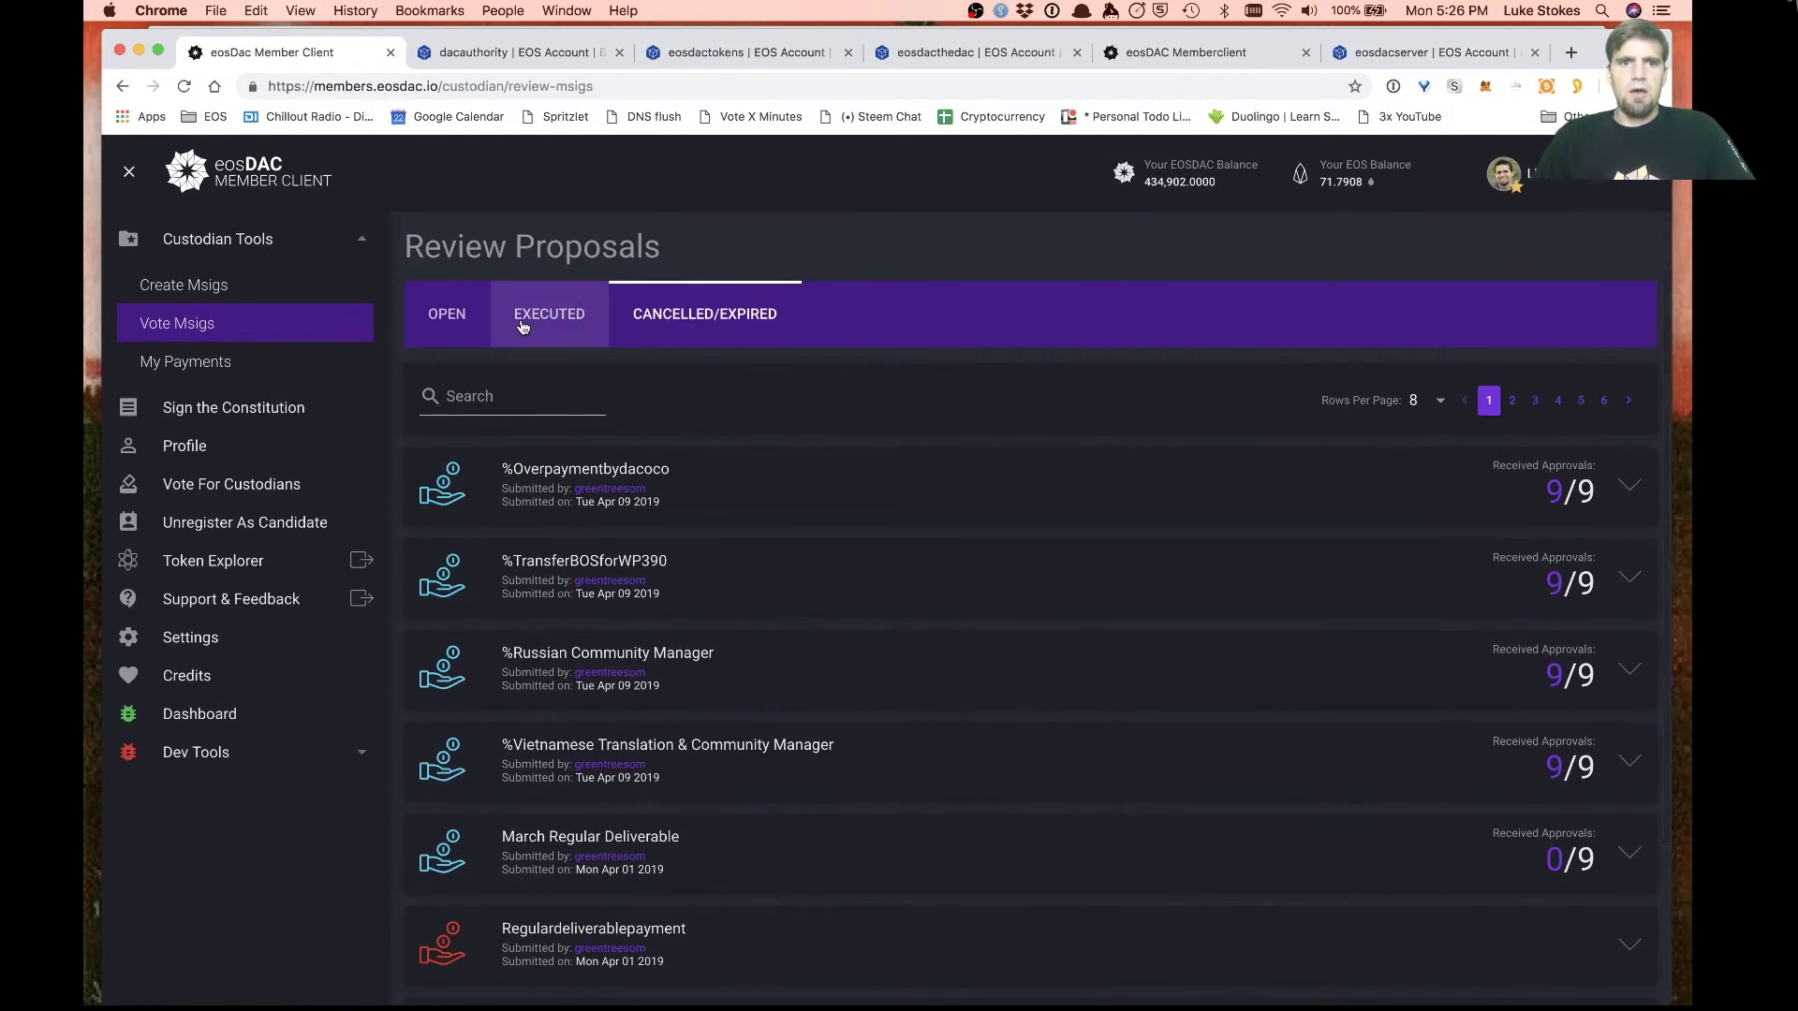
# Step: Review executed proposals' approvals and %Russian Community Manager details, then return to OPEN proposals
pyautogui.click(550, 313)
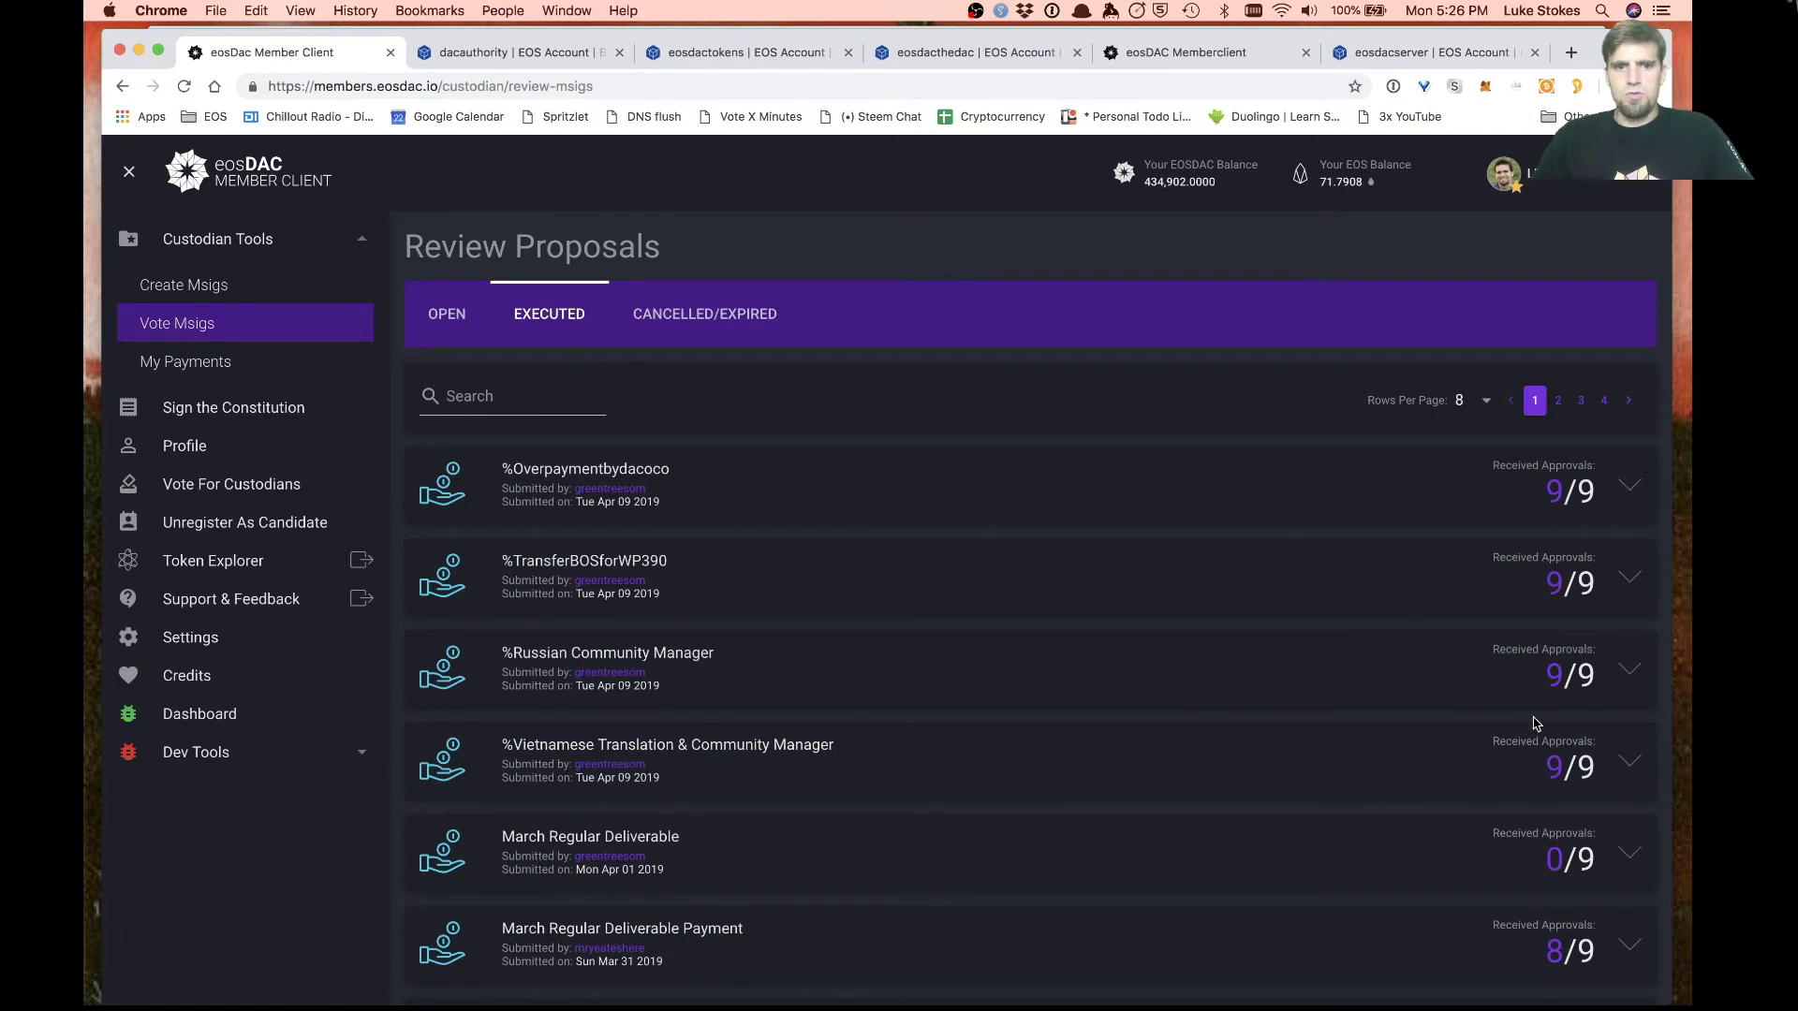
pyautogui.click(1560, 770)
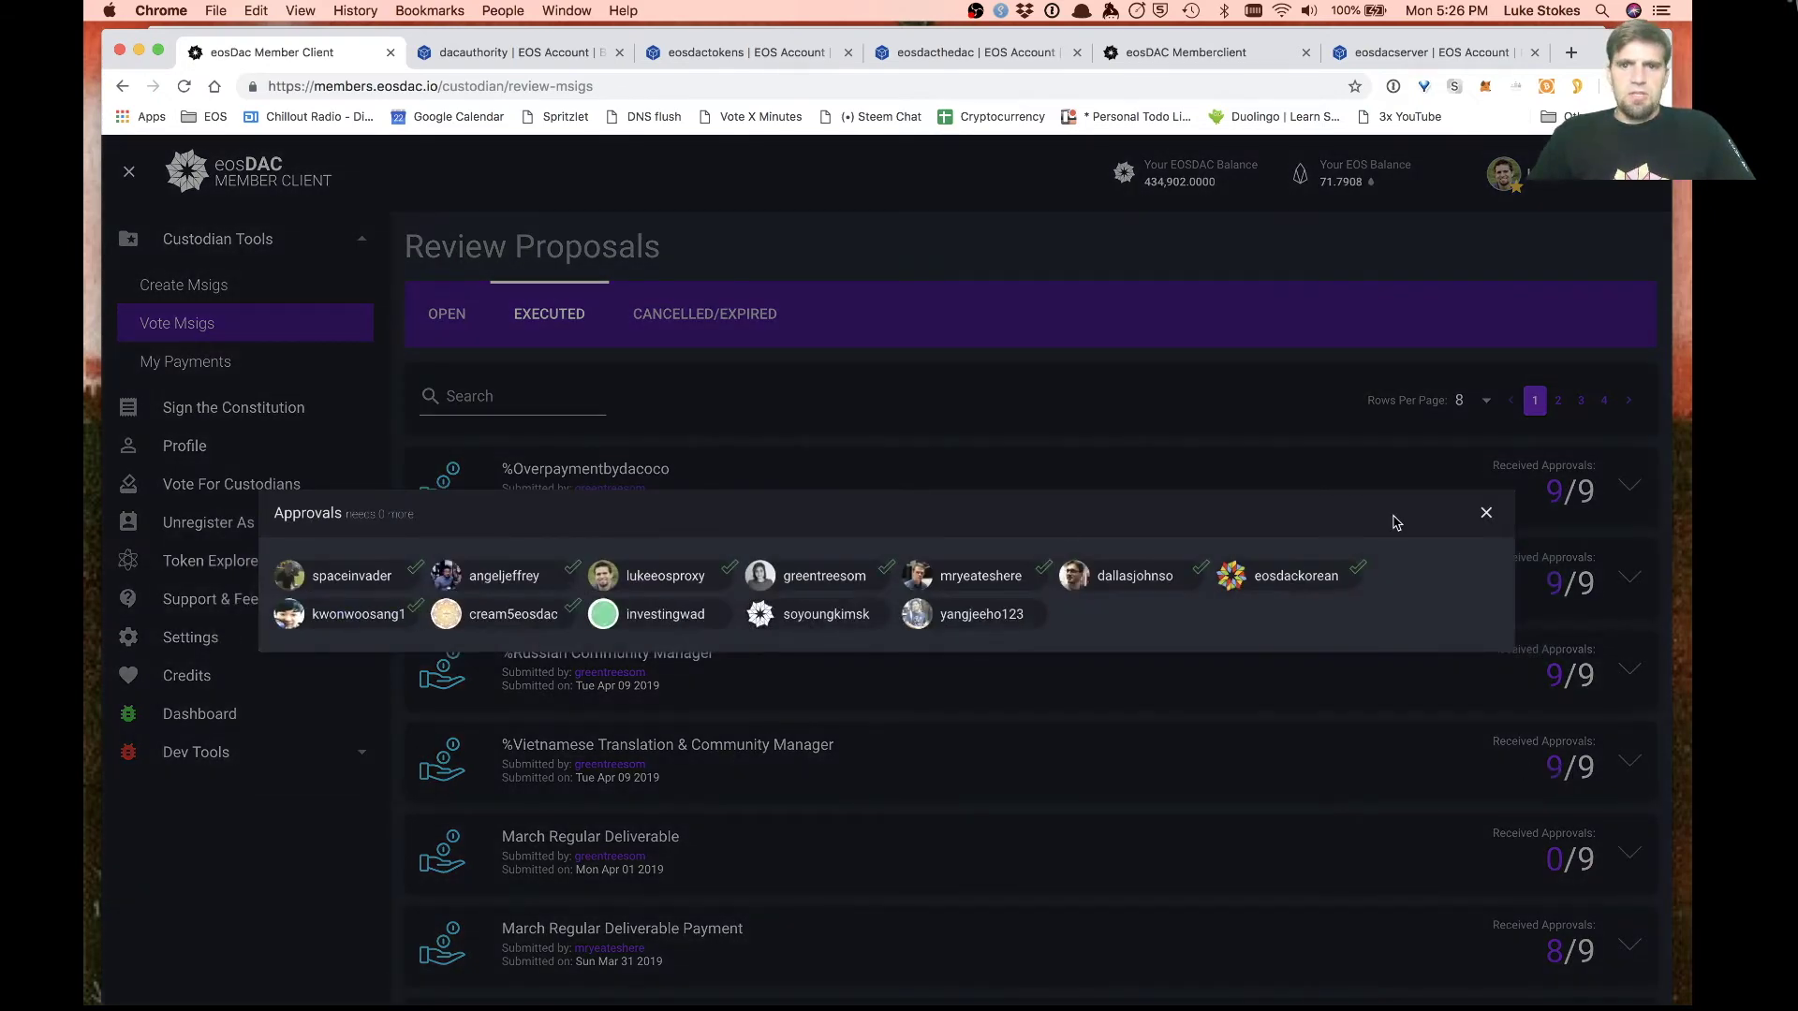
pyautogui.click(1486, 512)
pyautogui.click(1633, 684)
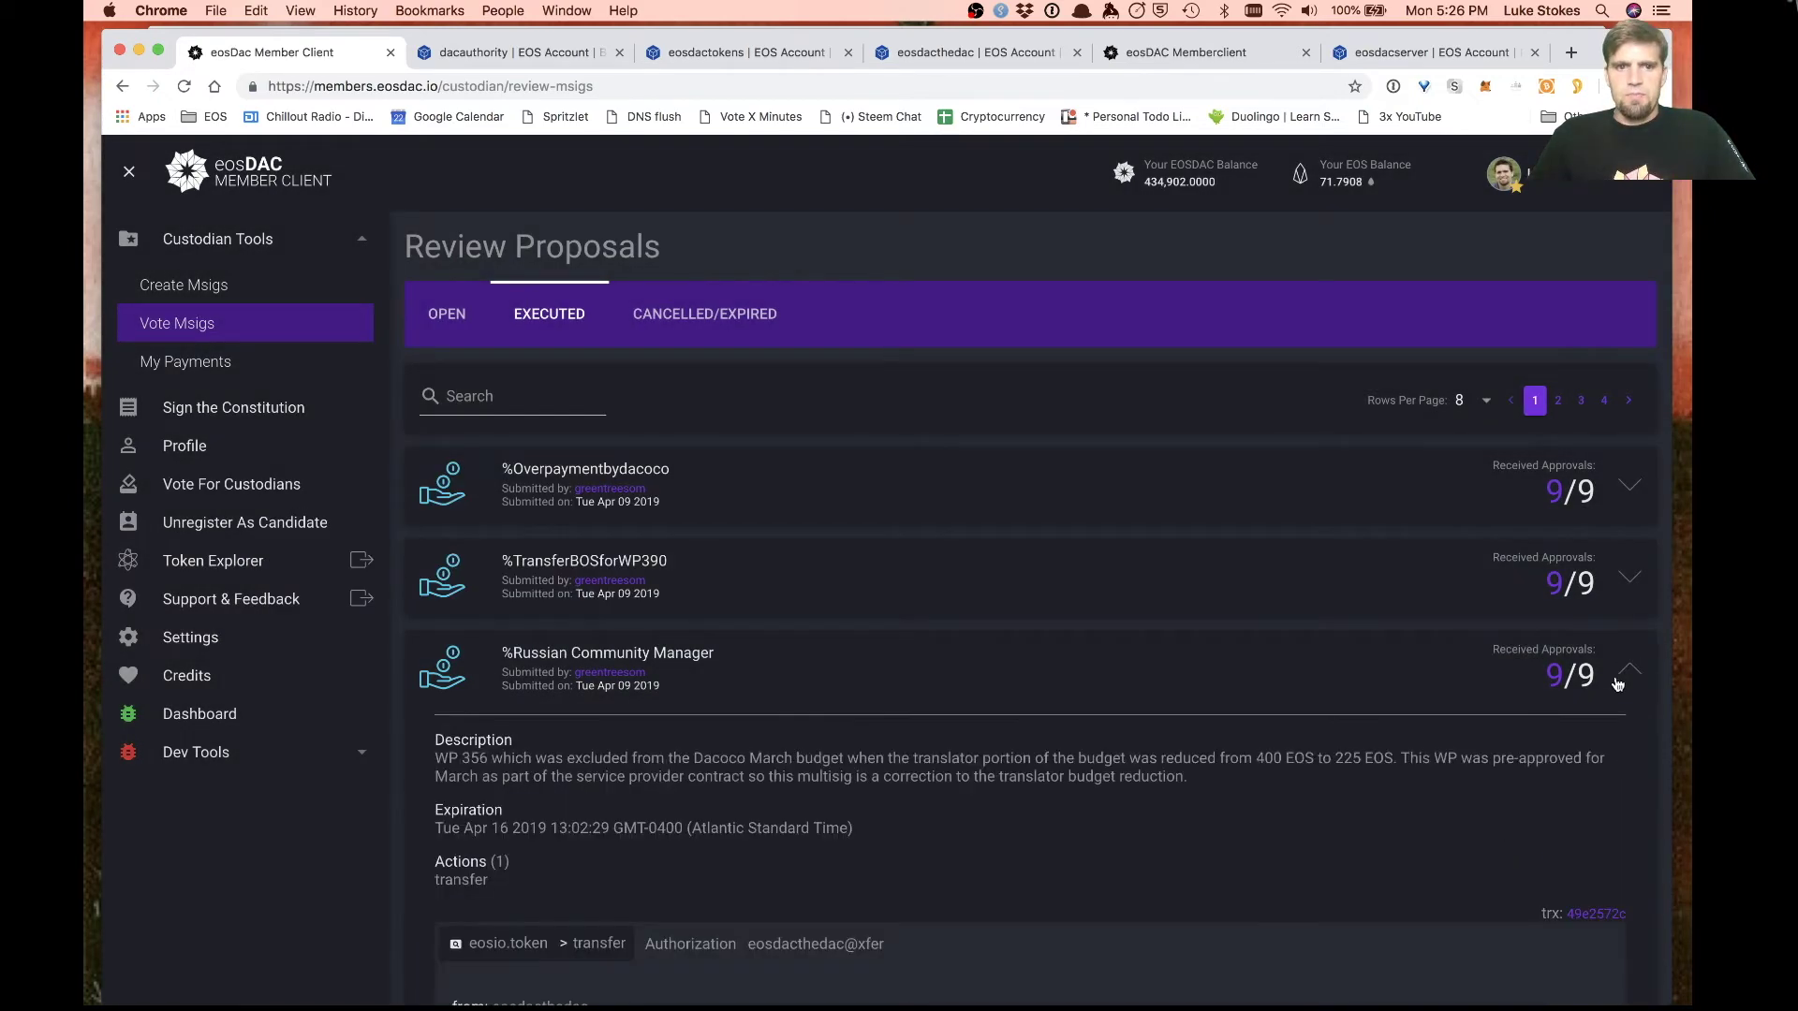
pyautogui.scroll(-5, 885, 833)
pyautogui.scroll(-3, 869, 650)
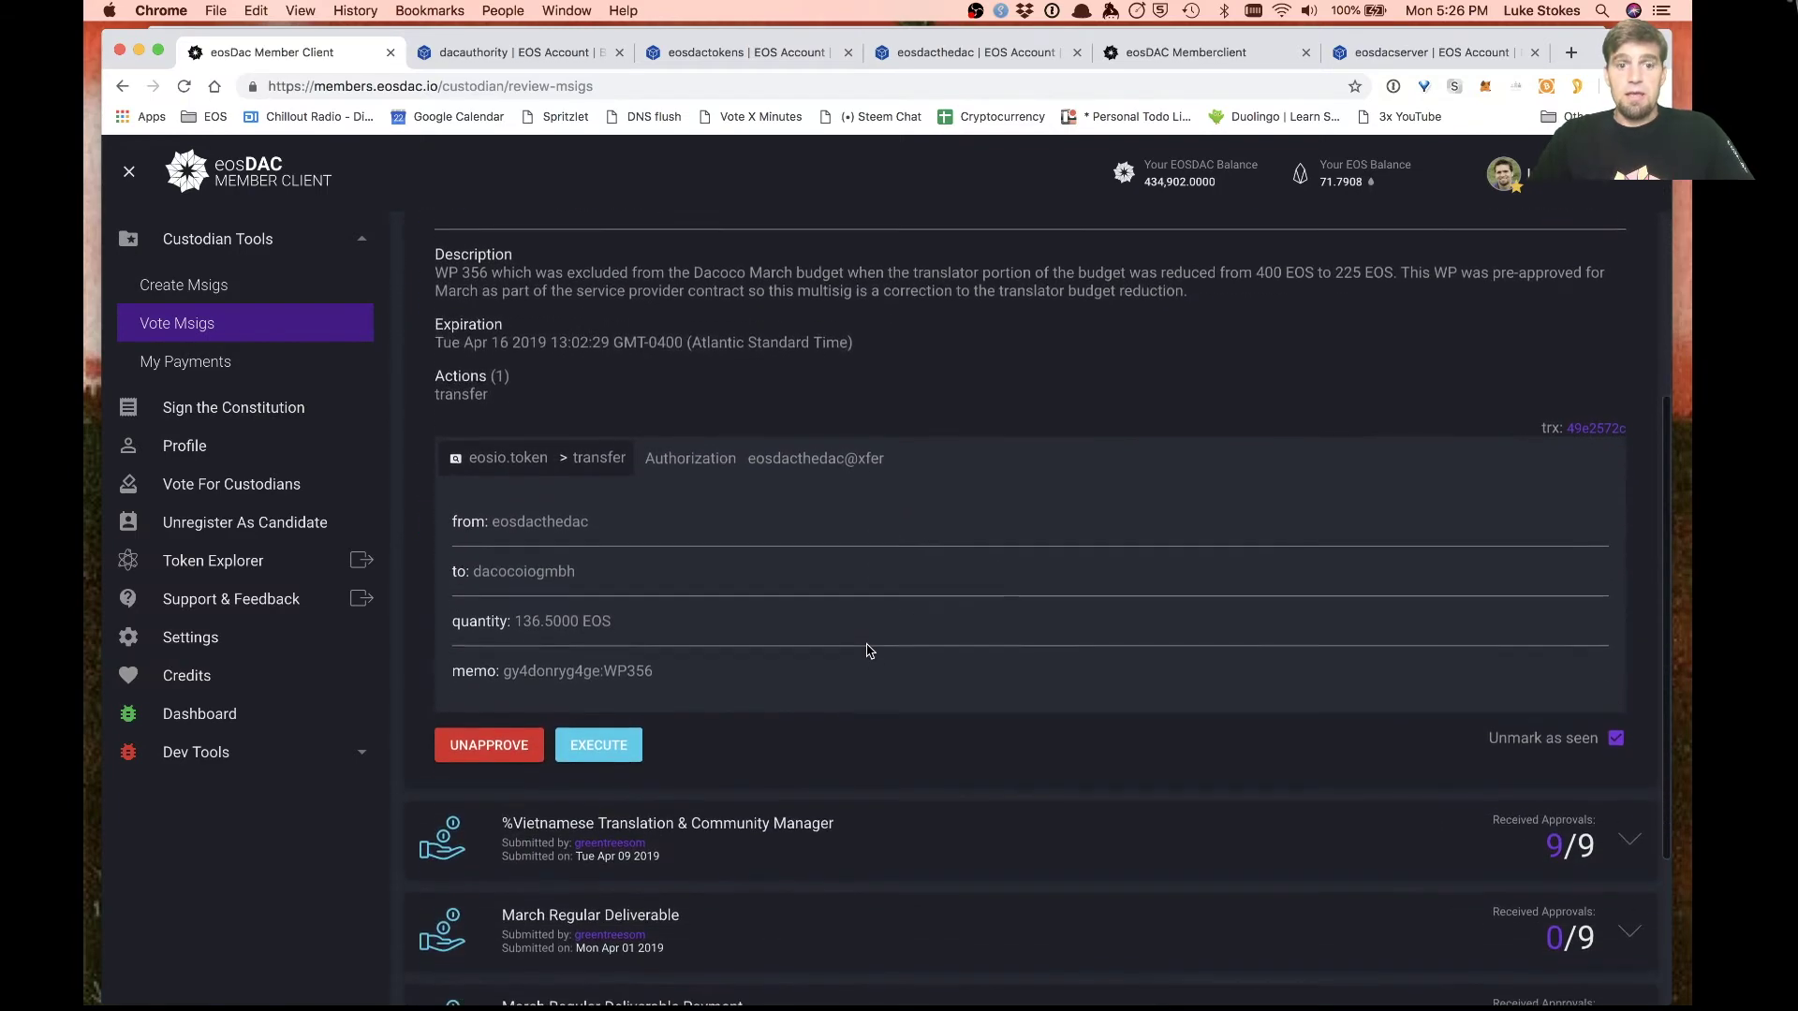
pyautogui.scroll(8, 843, 609)
pyautogui.click(450, 330)
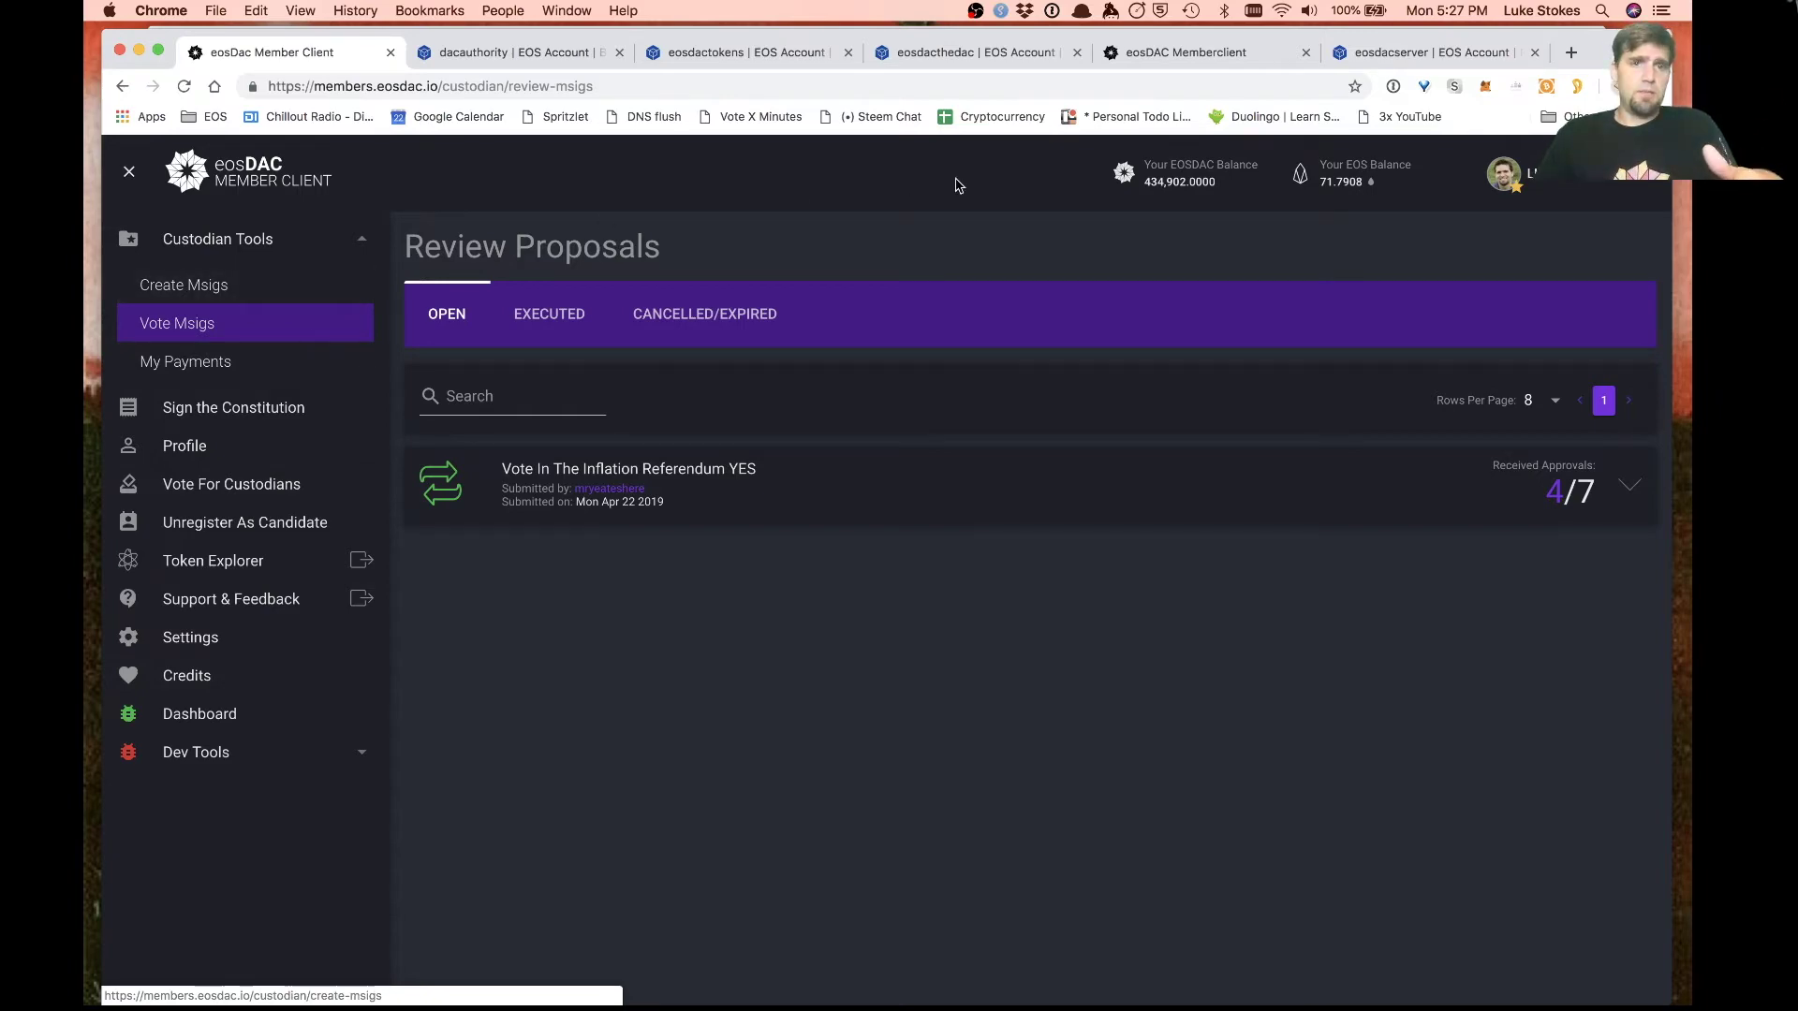
pyautogui.click(1196, 56)
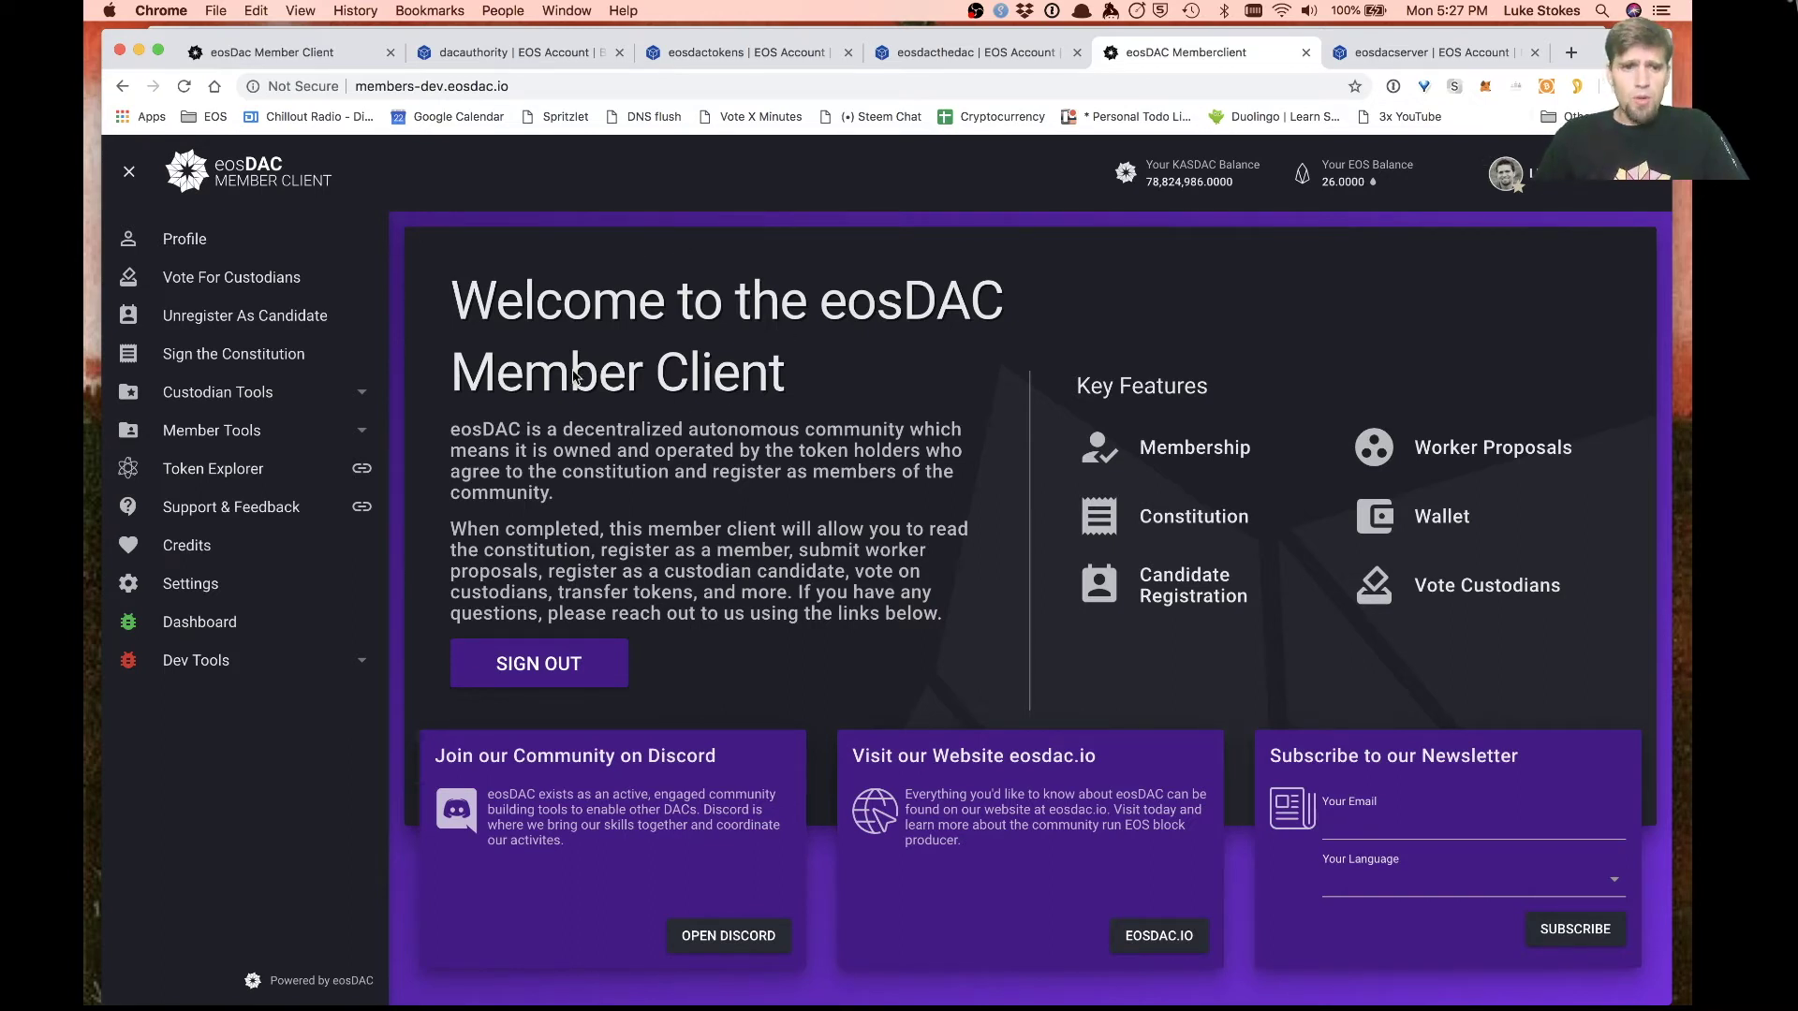
# Step: Open a blank New Worker Proposal form and step through title, category, pay amount and arbitrator fields
pyautogui.click(211, 436)
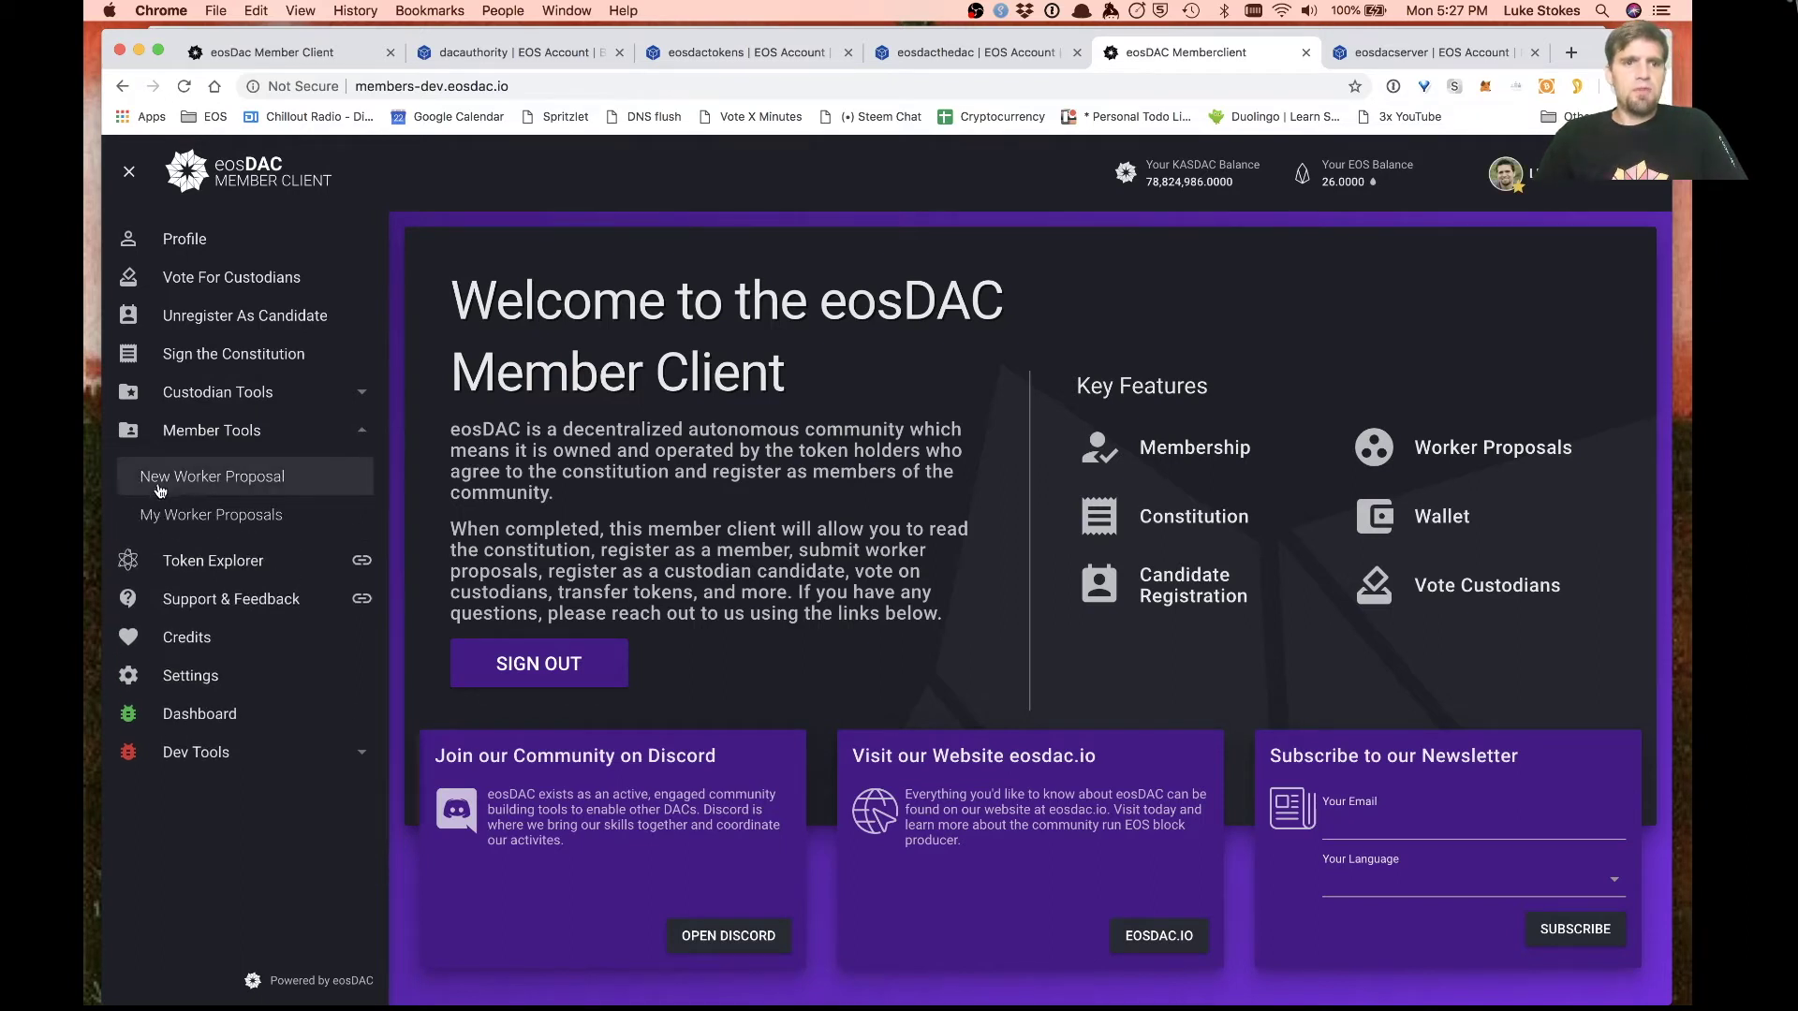
pyautogui.click(191, 487)
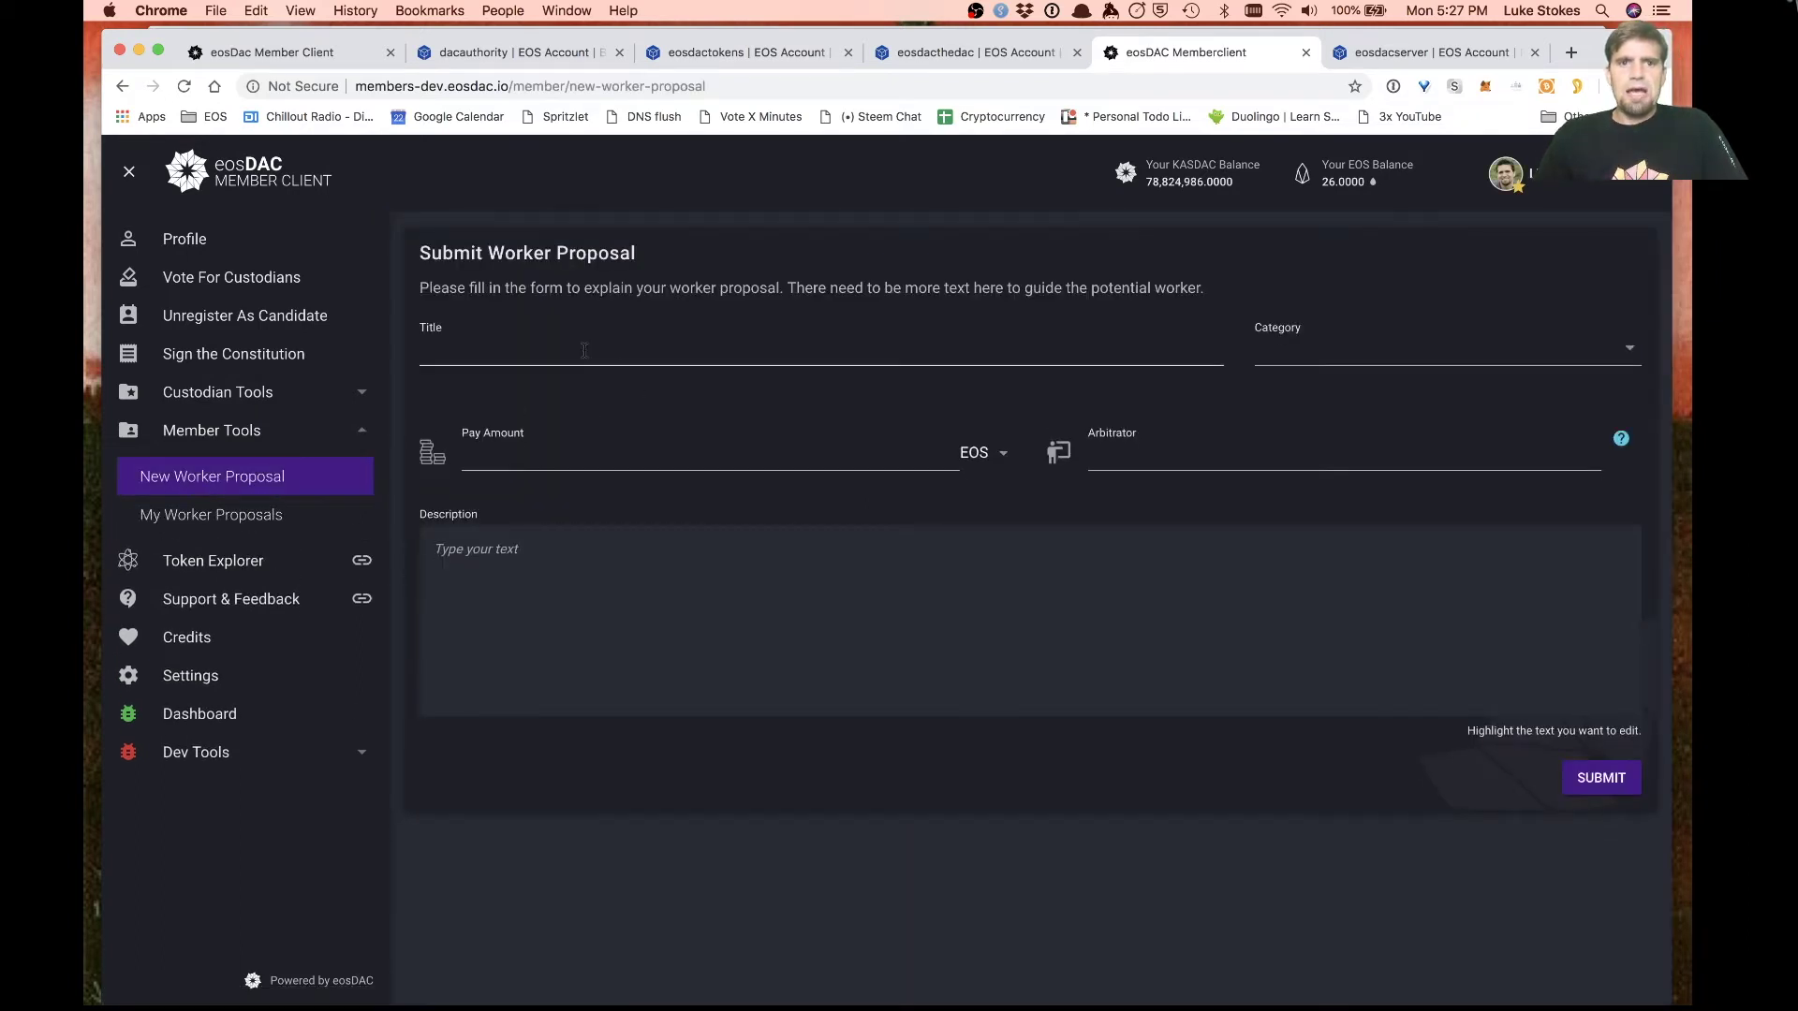
pyautogui.click(1195, 347)
pyautogui.click(1297, 363)
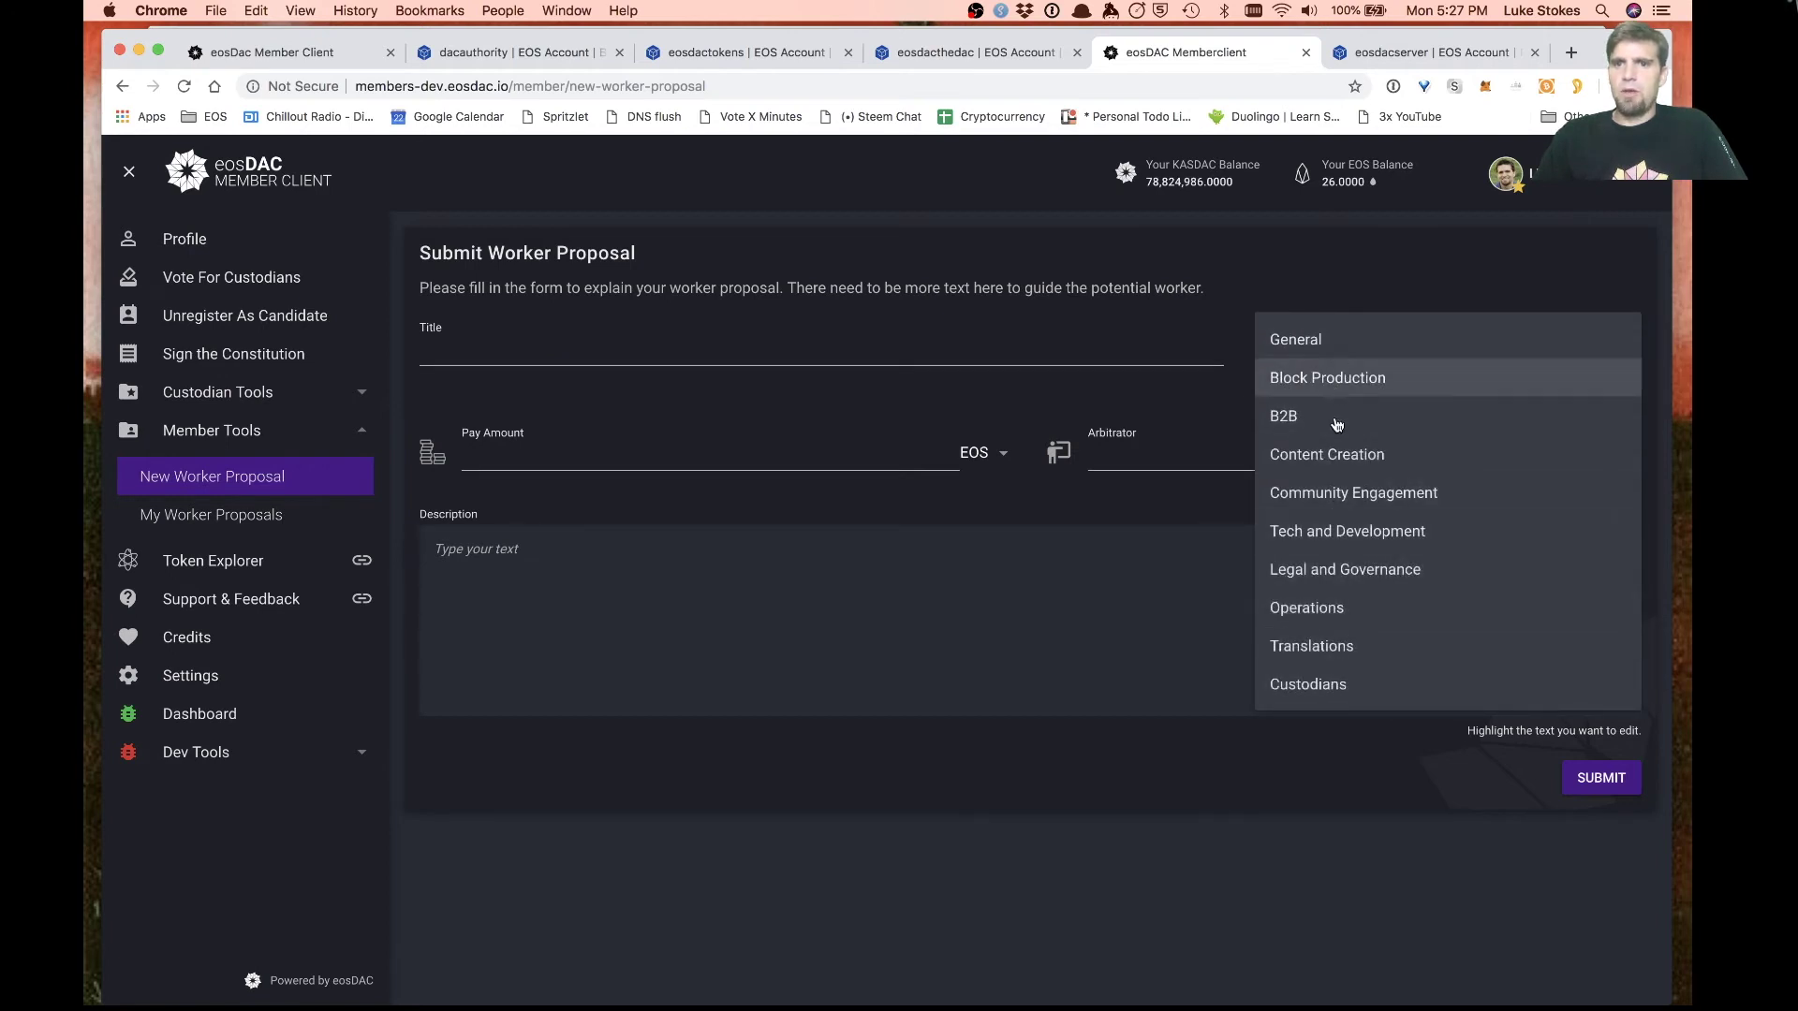
pyautogui.click(801, 473)
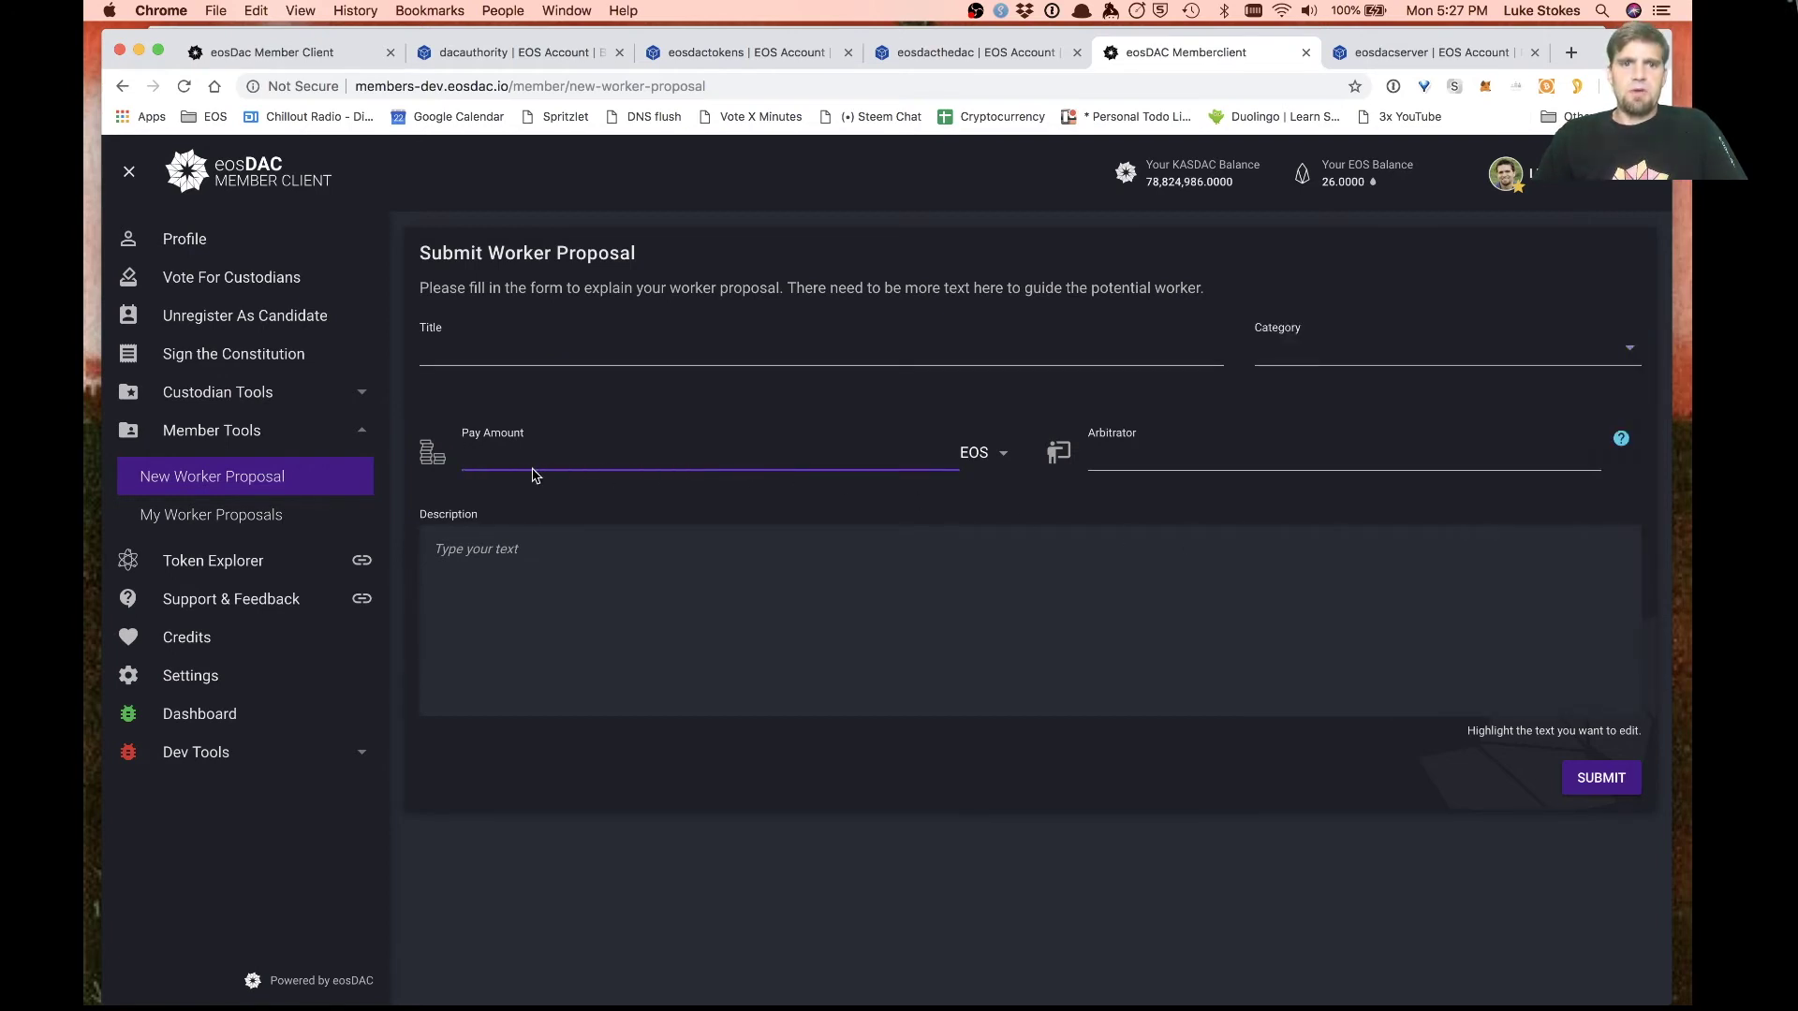
pyautogui.click(1174, 459)
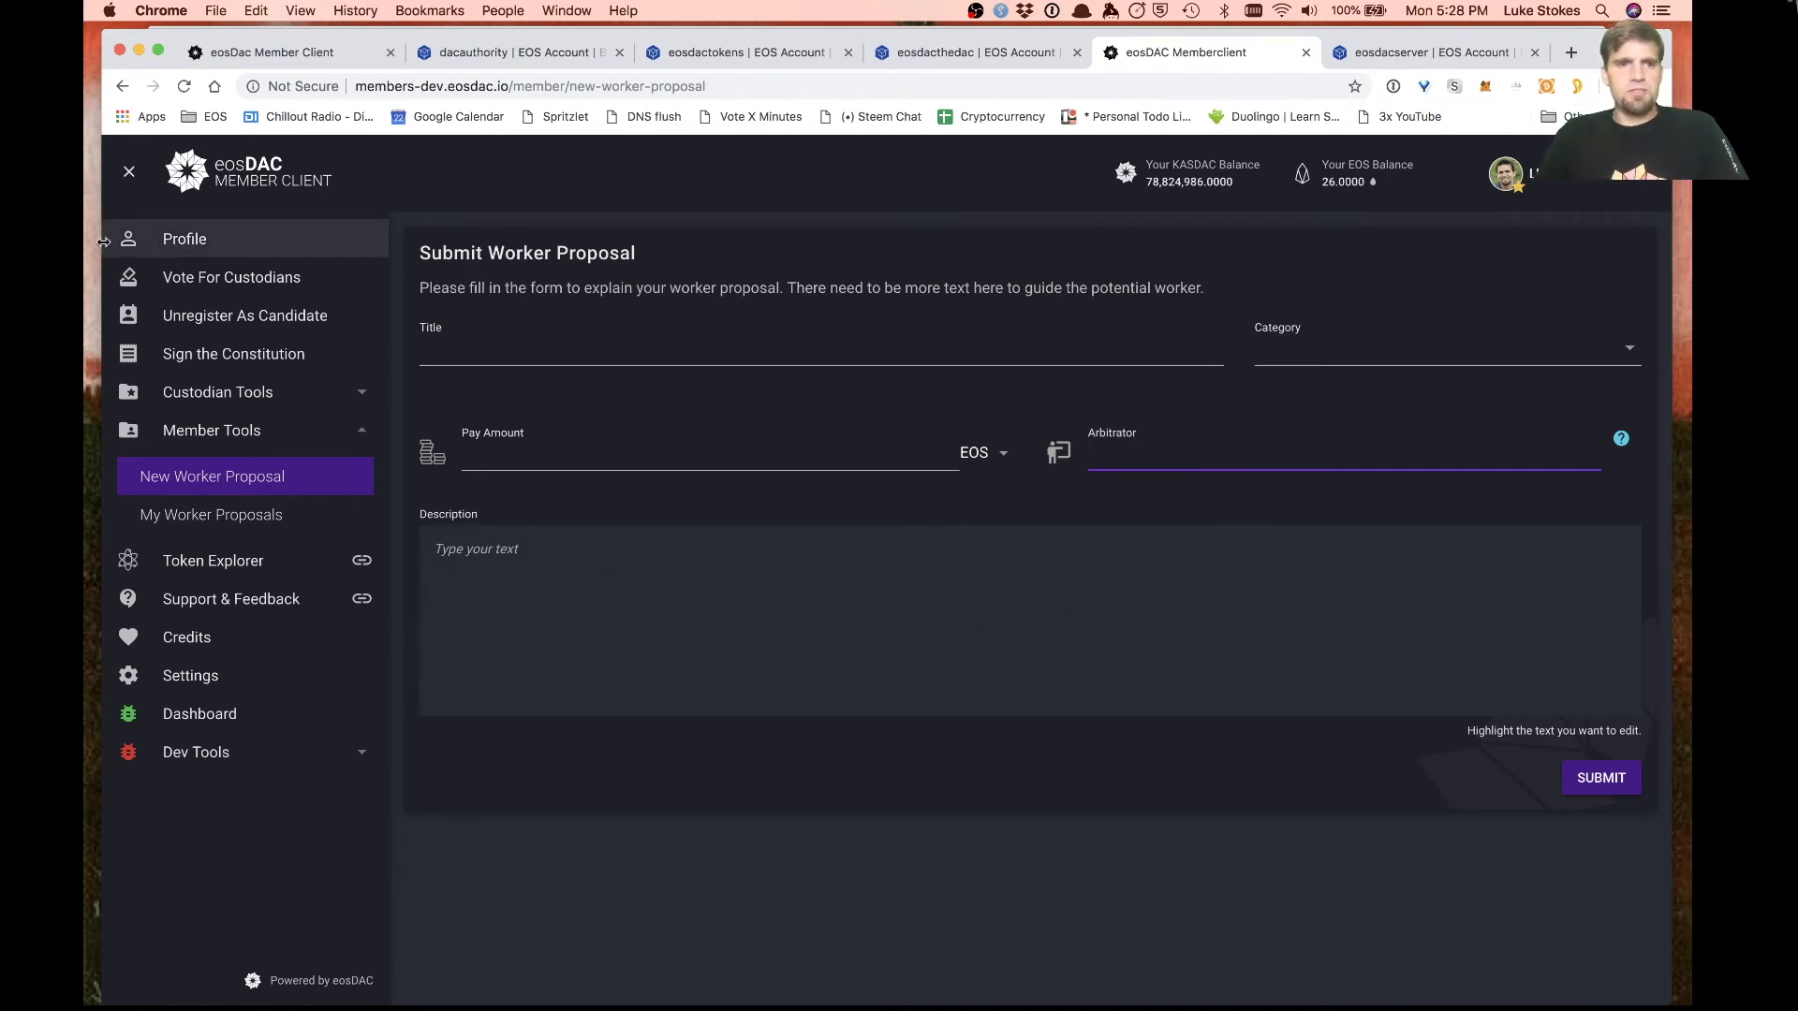
# Step: Browse worker proposals under Work In Progress and Pending Claim, then show the Financials charts
pyautogui.click(204, 394)
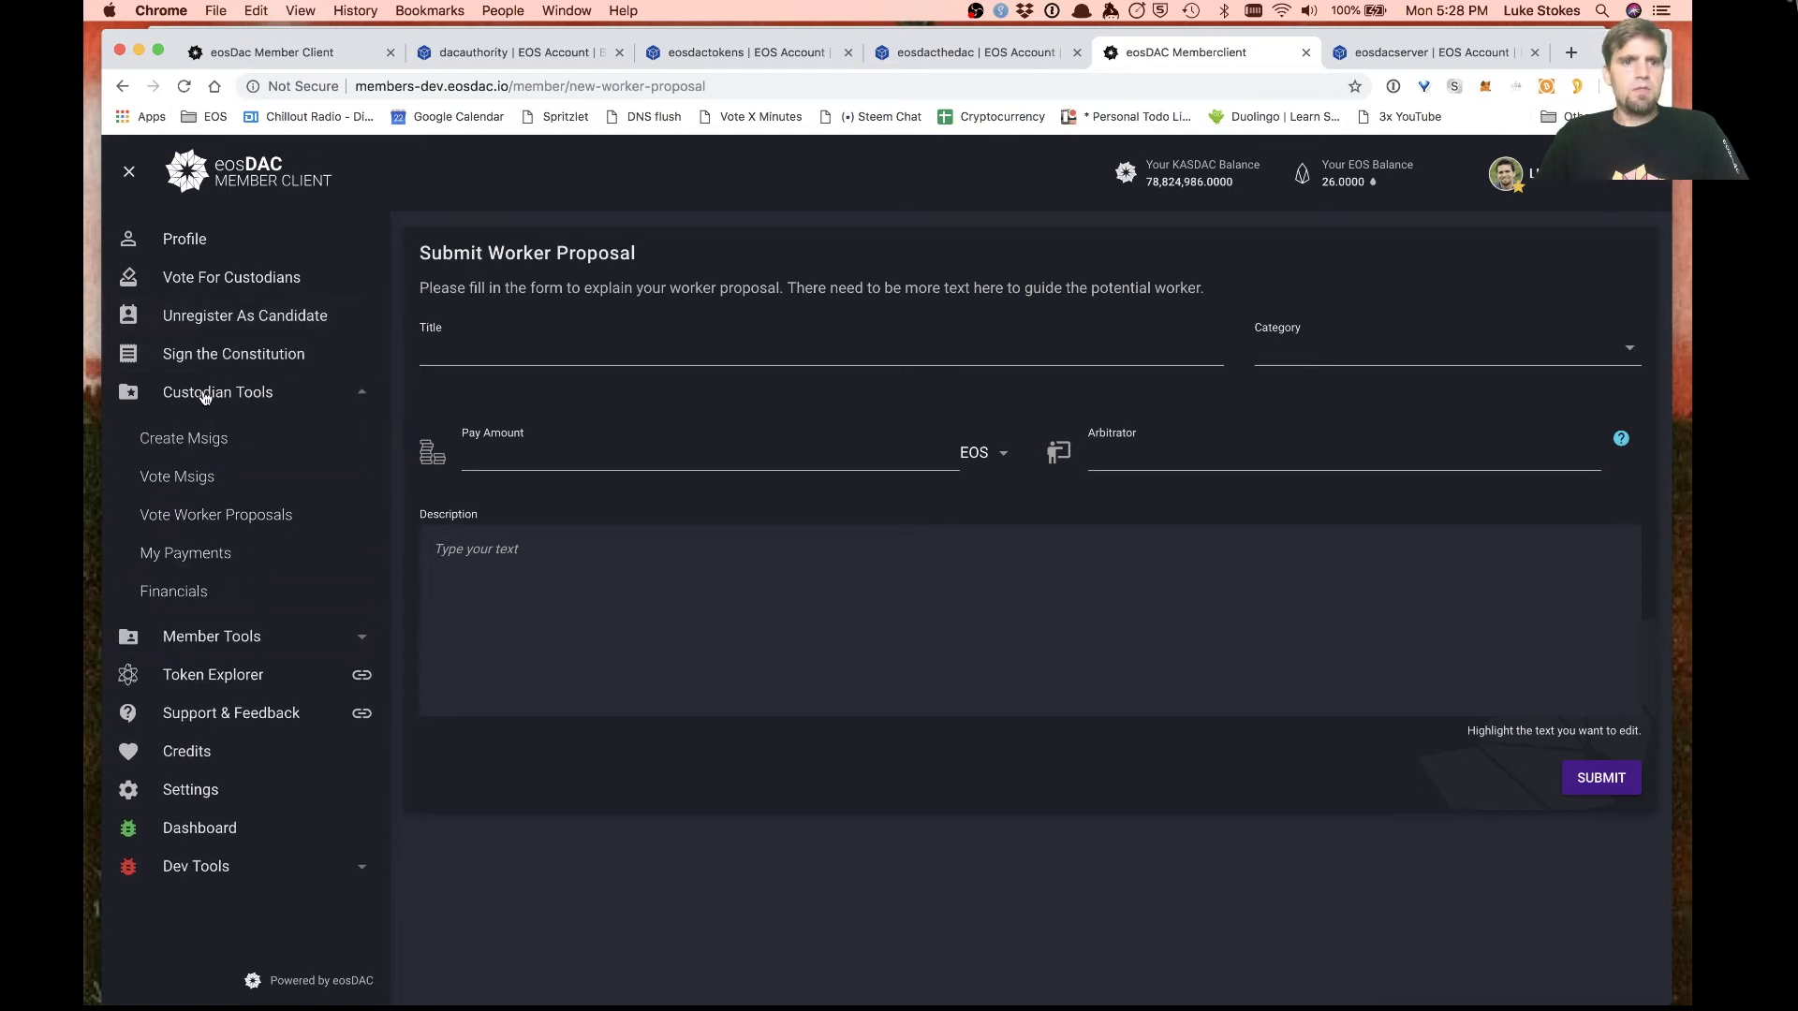
pyautogui.click(192, 521)
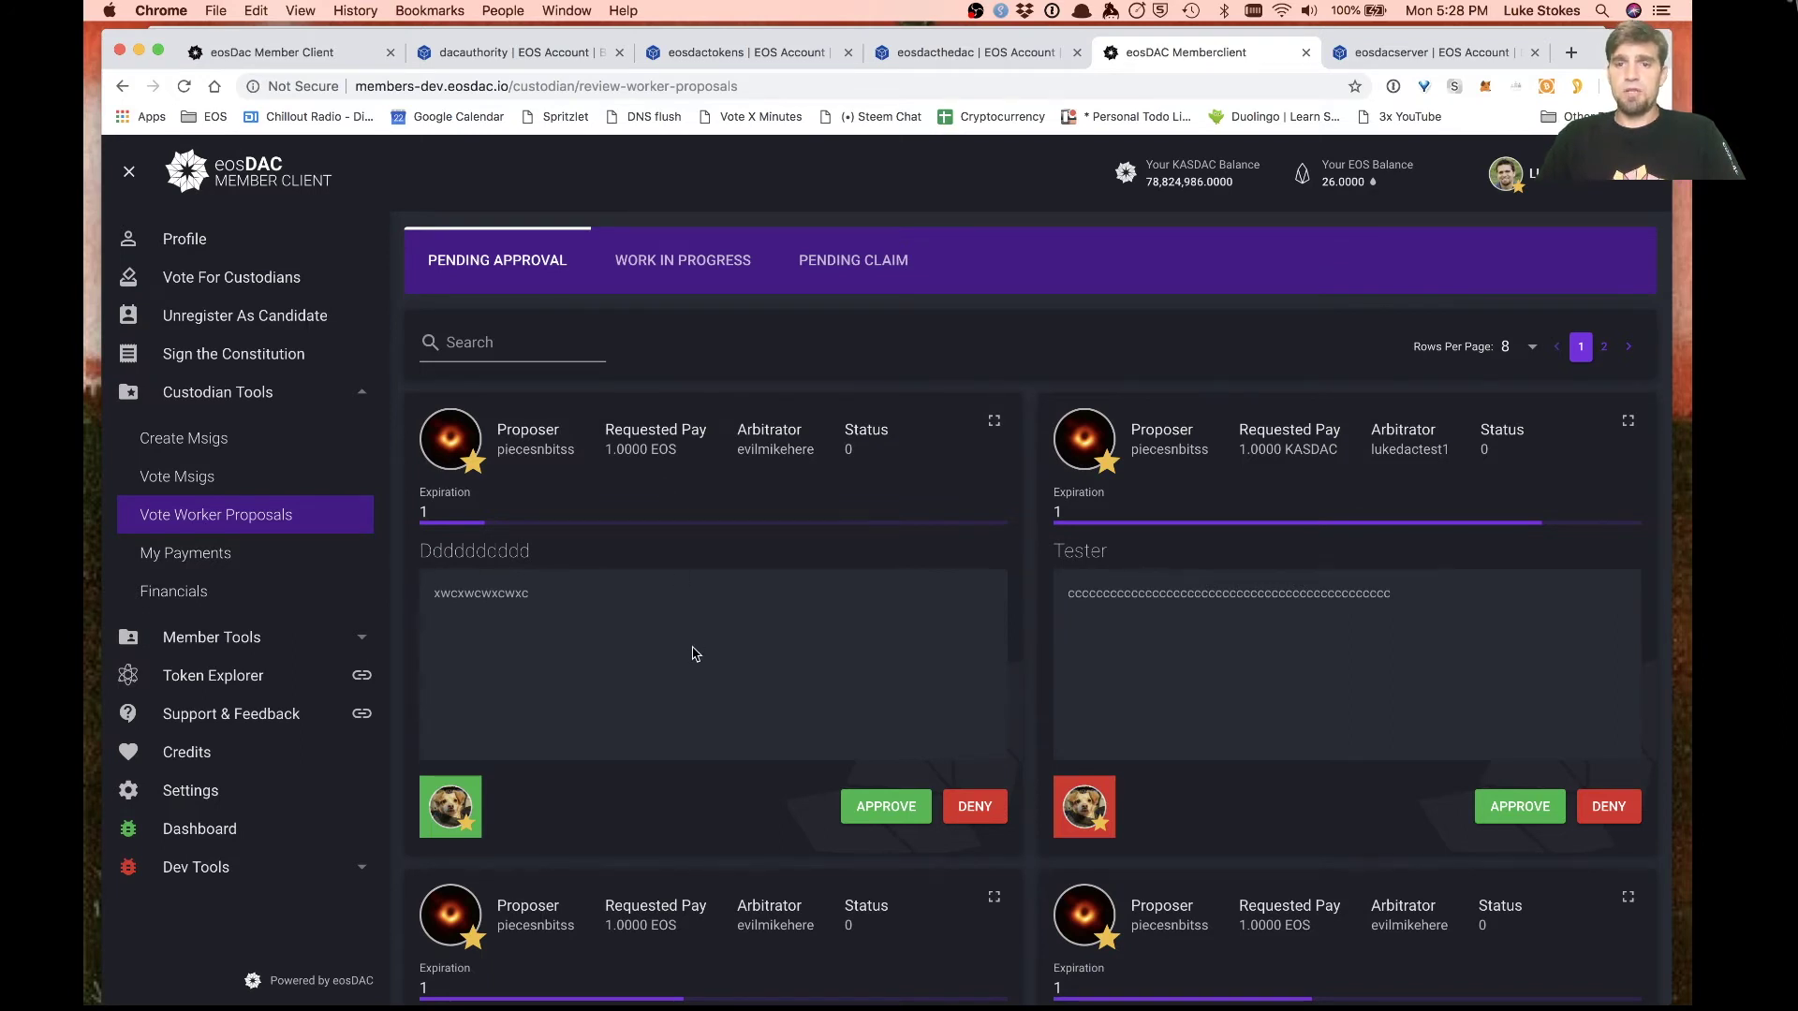
pyautogui.click(671, 265)
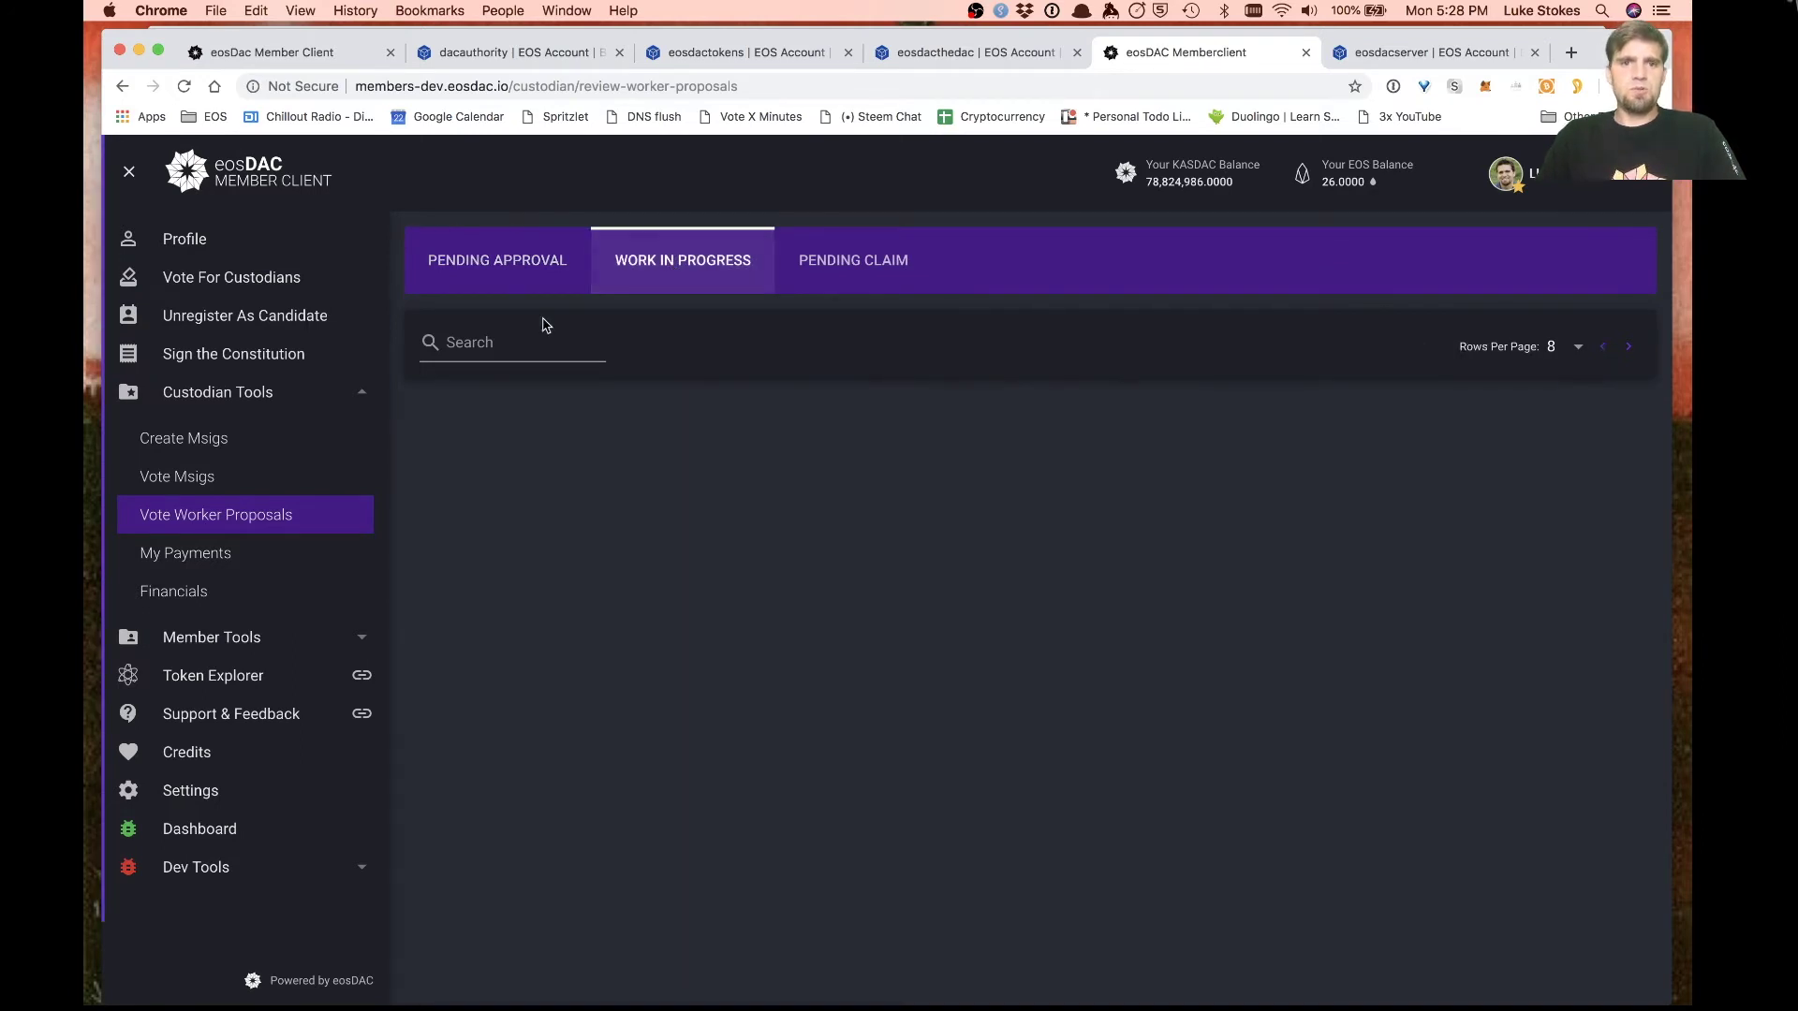
pyautogui.click(851, 265)
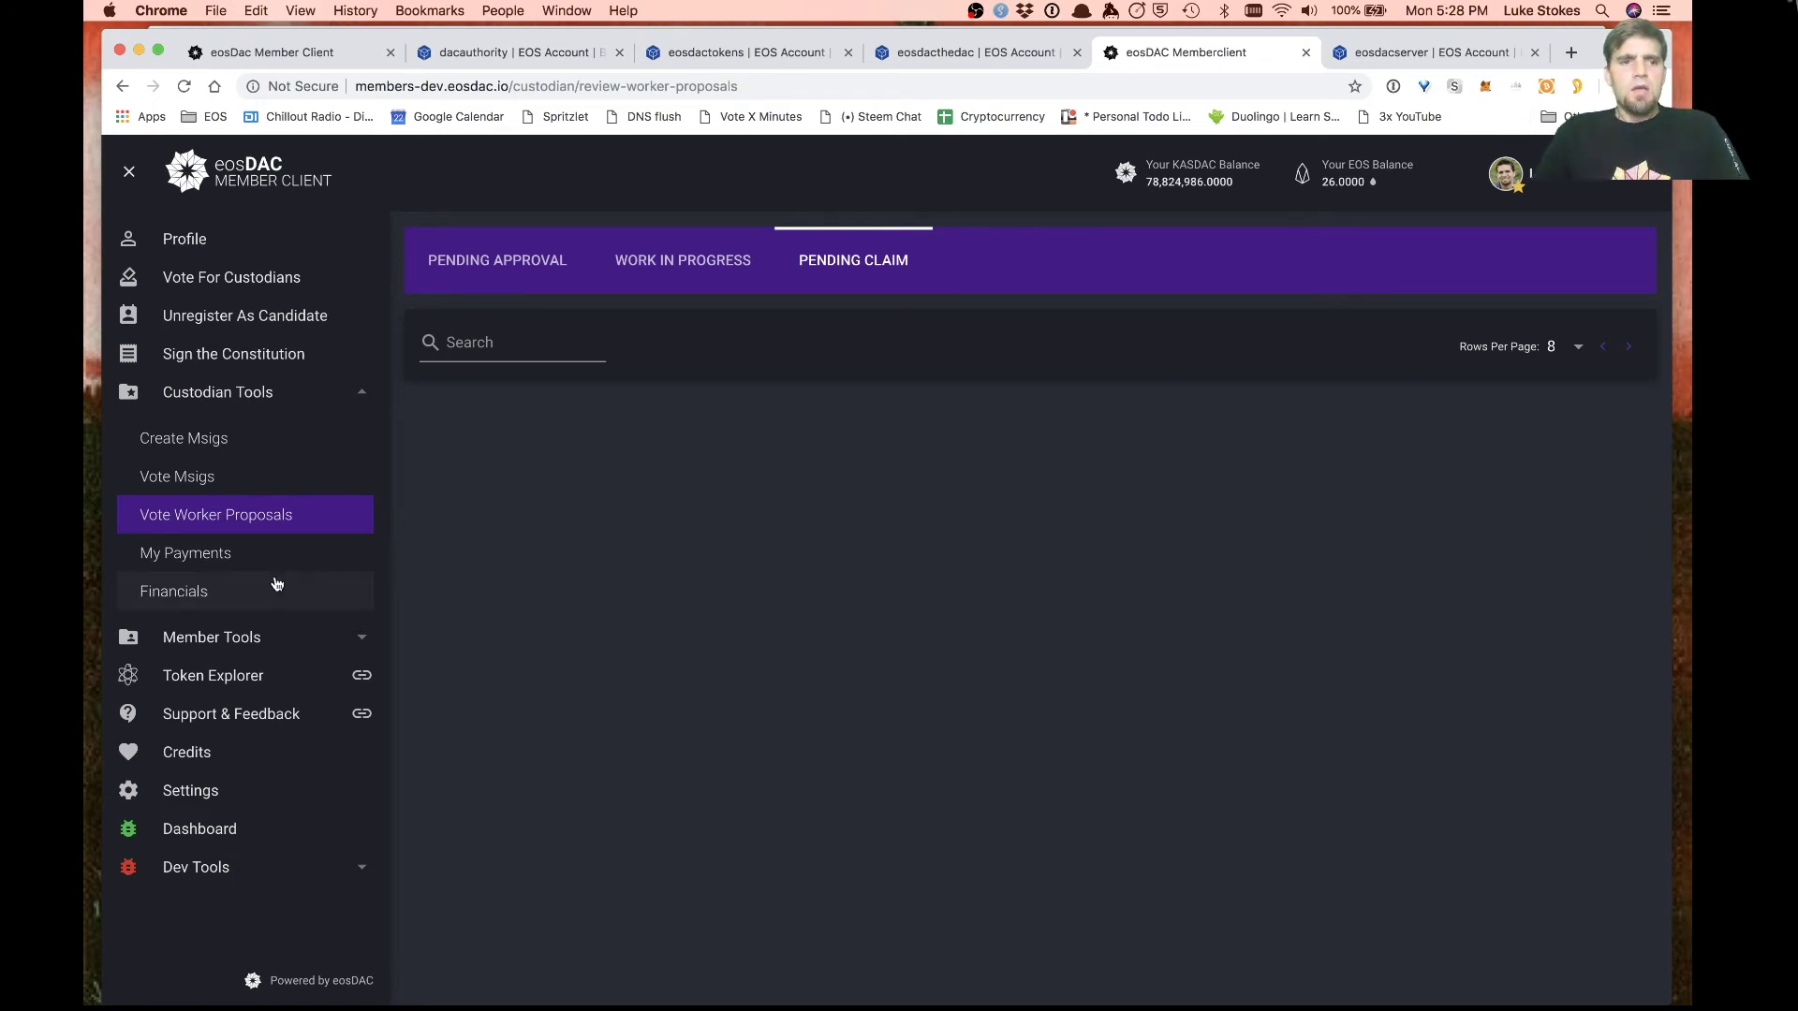
pyautogui.click(183, 593)
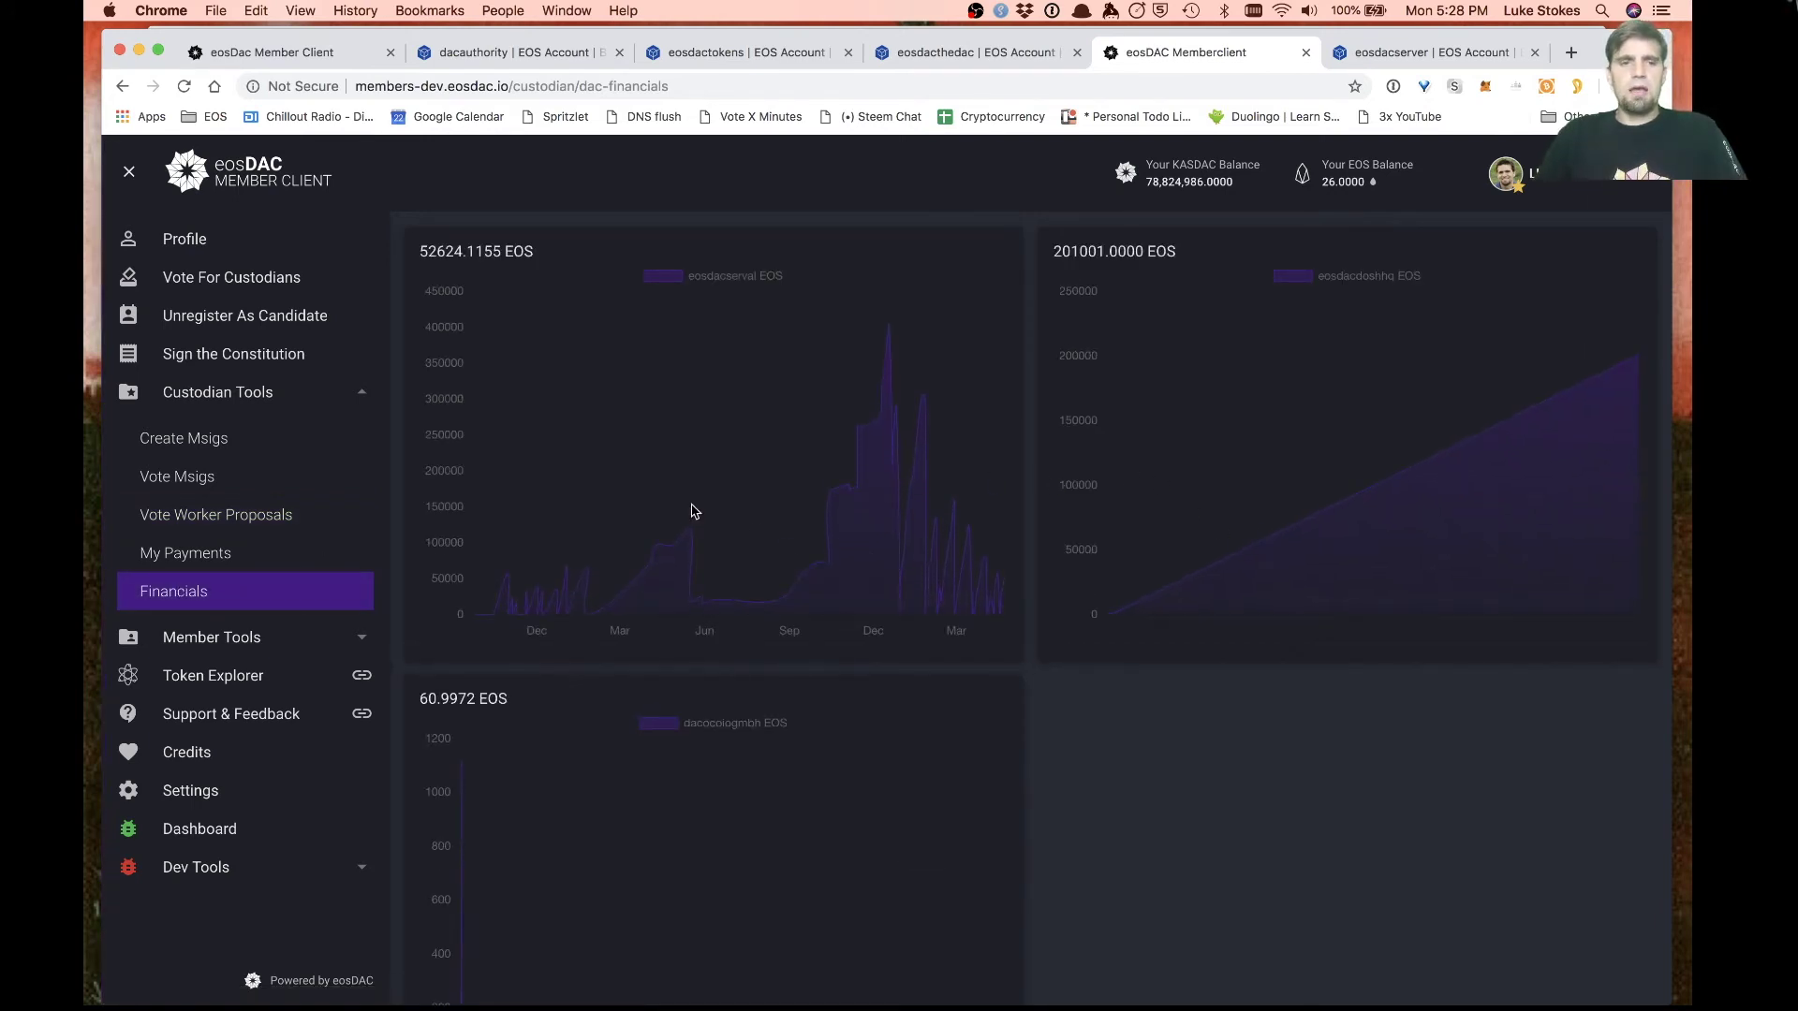
# Step: Open My Payments on the main site and highlight the pending 35.0000 EOS payment
pyautogui.click(204, 558)
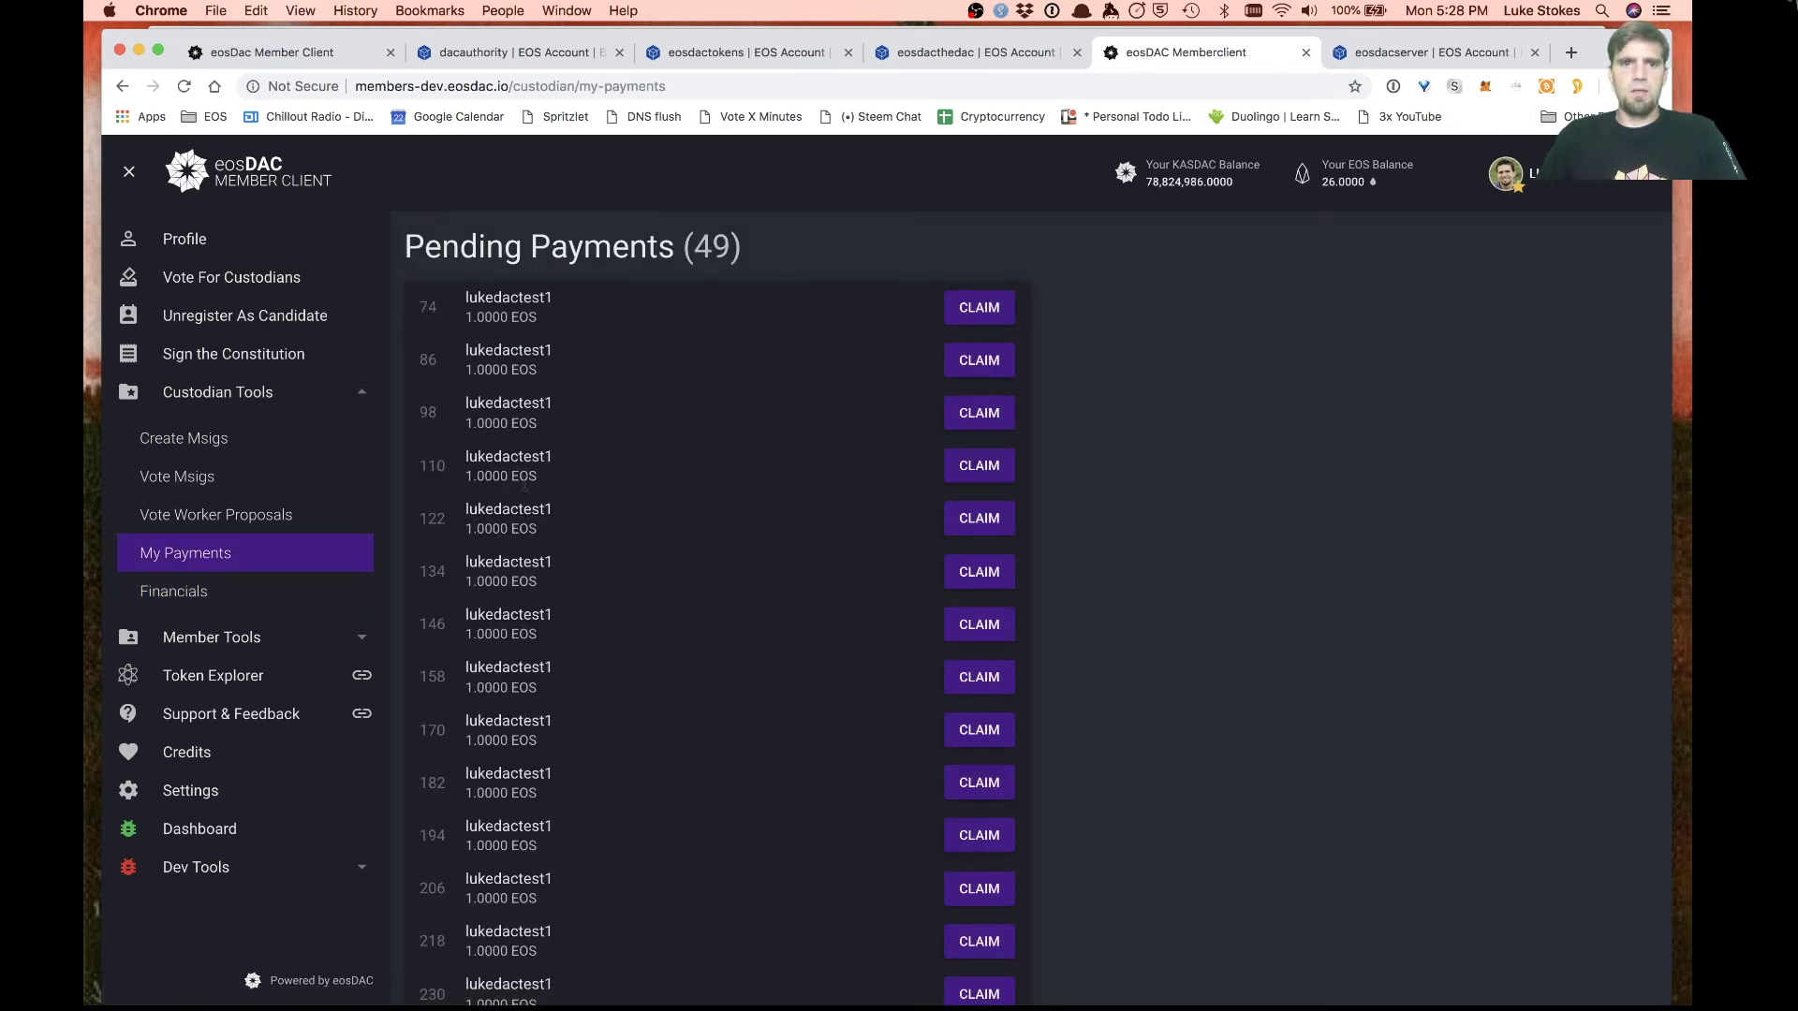
pyautogui.click(323, 55)
pyautogui.click(241, 365)
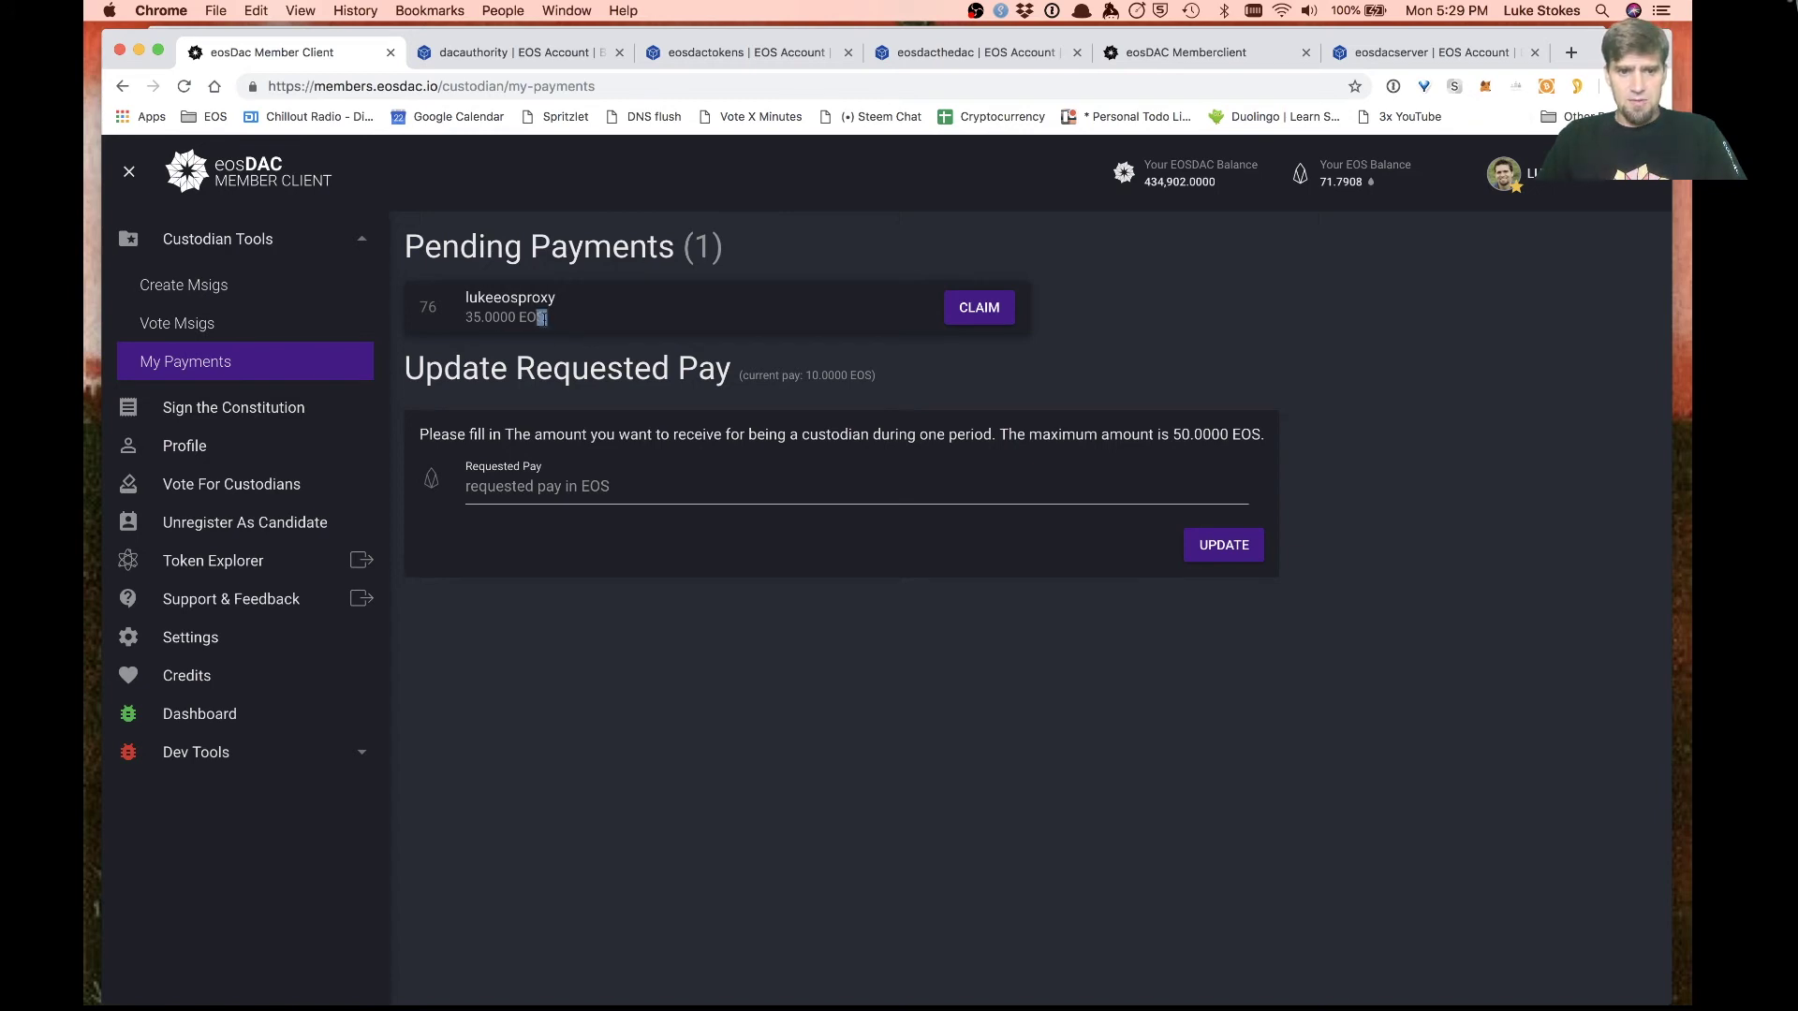
pyautogui.moveTo(562, 324); pyautogui.dragTo(468, 319)
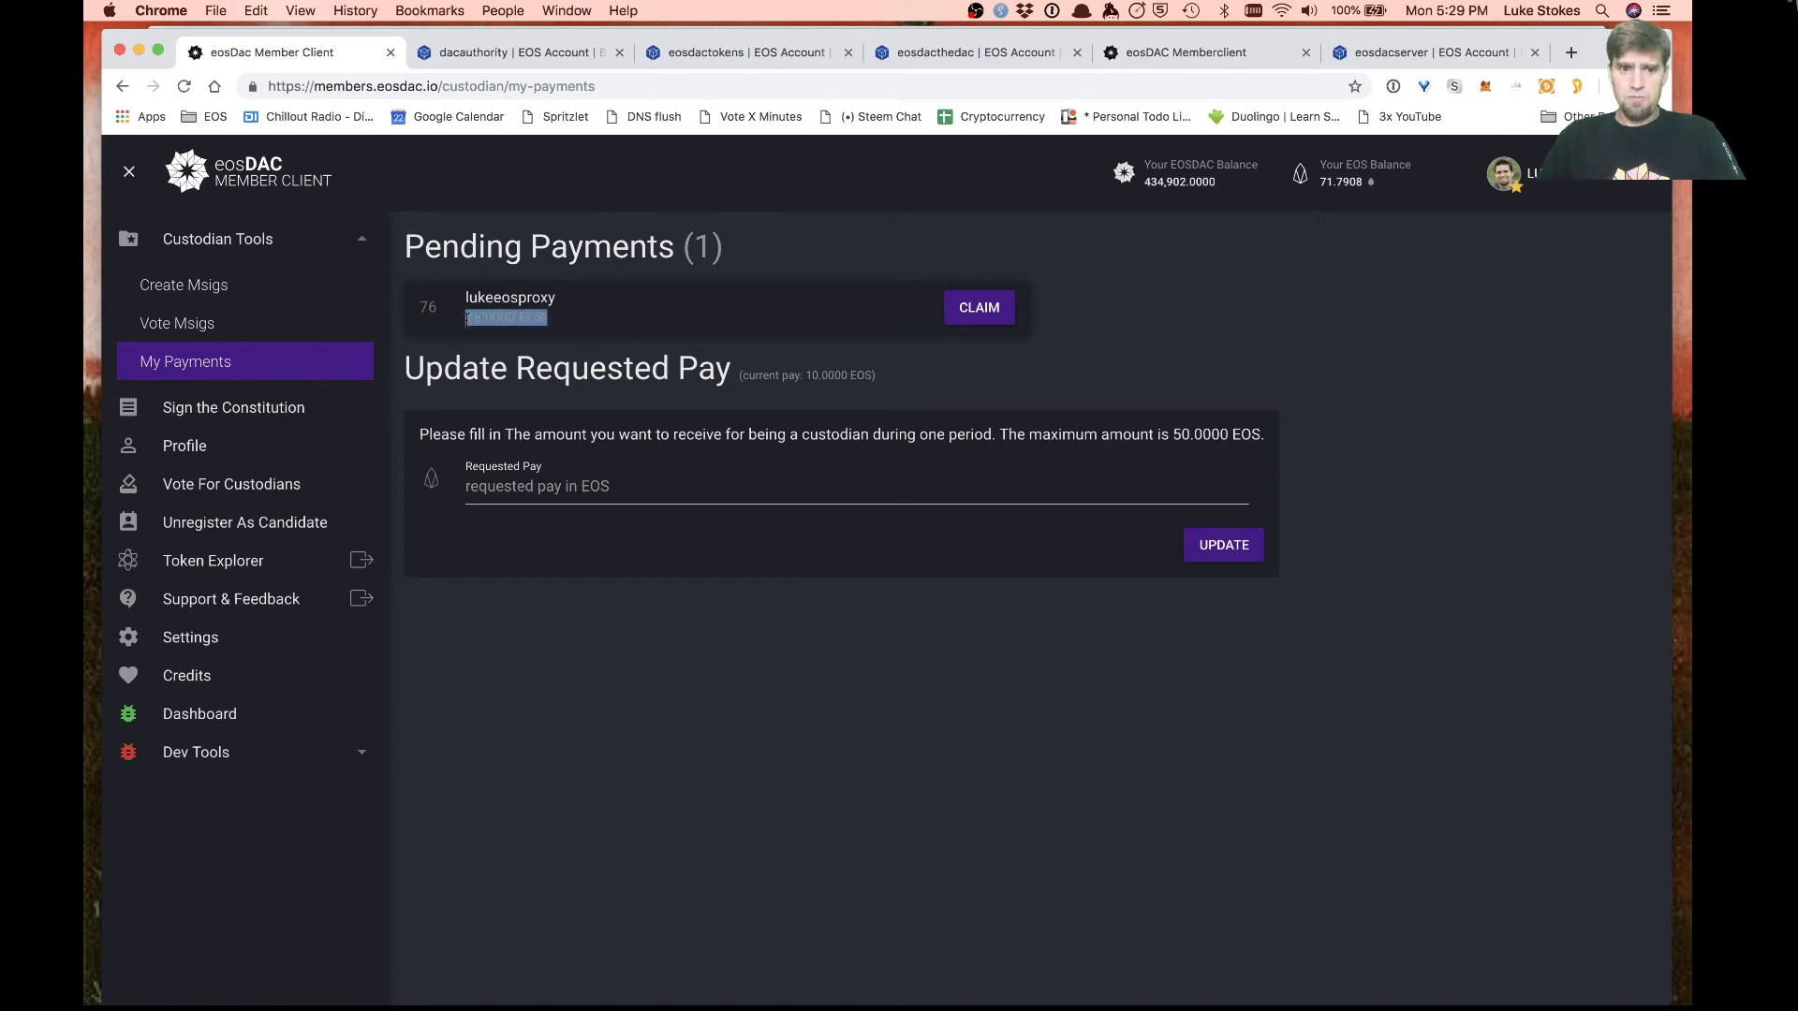
# Step: Claim the 35.0000 EOS pending payment and approve the signature in Scatter
pyautogui.click(614, 318)
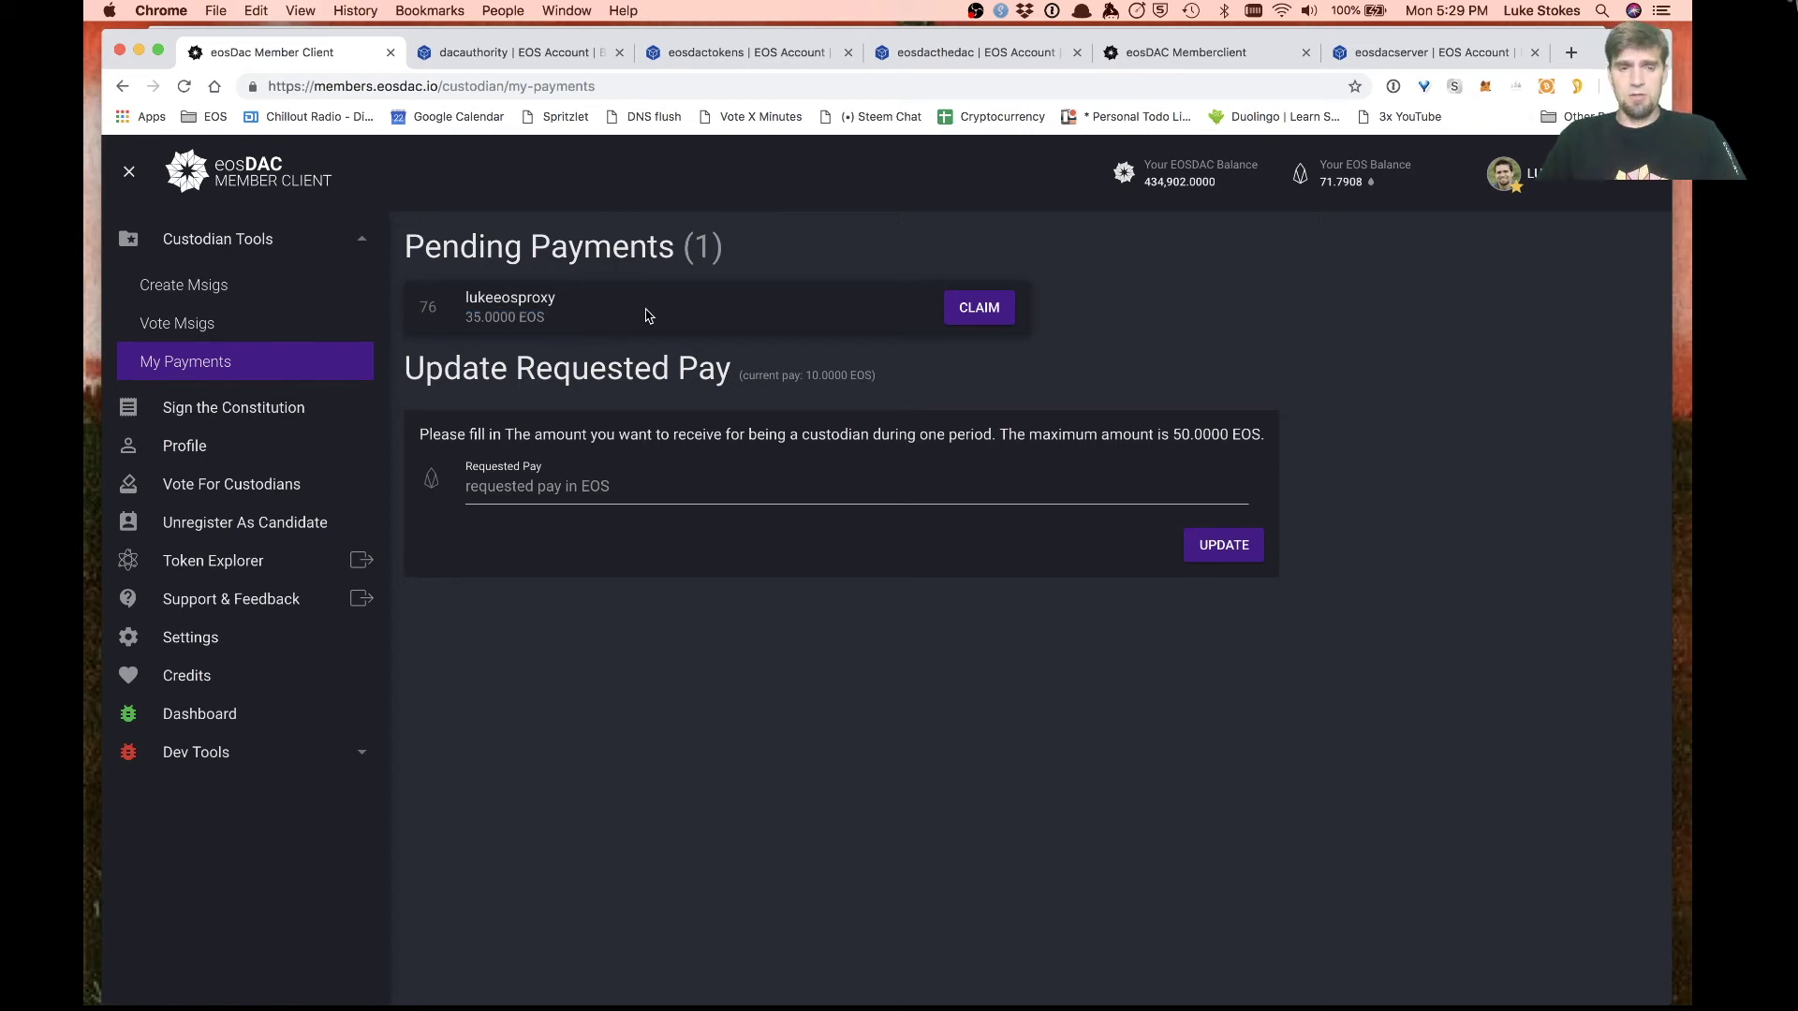
pyautogui.click(985, 315)
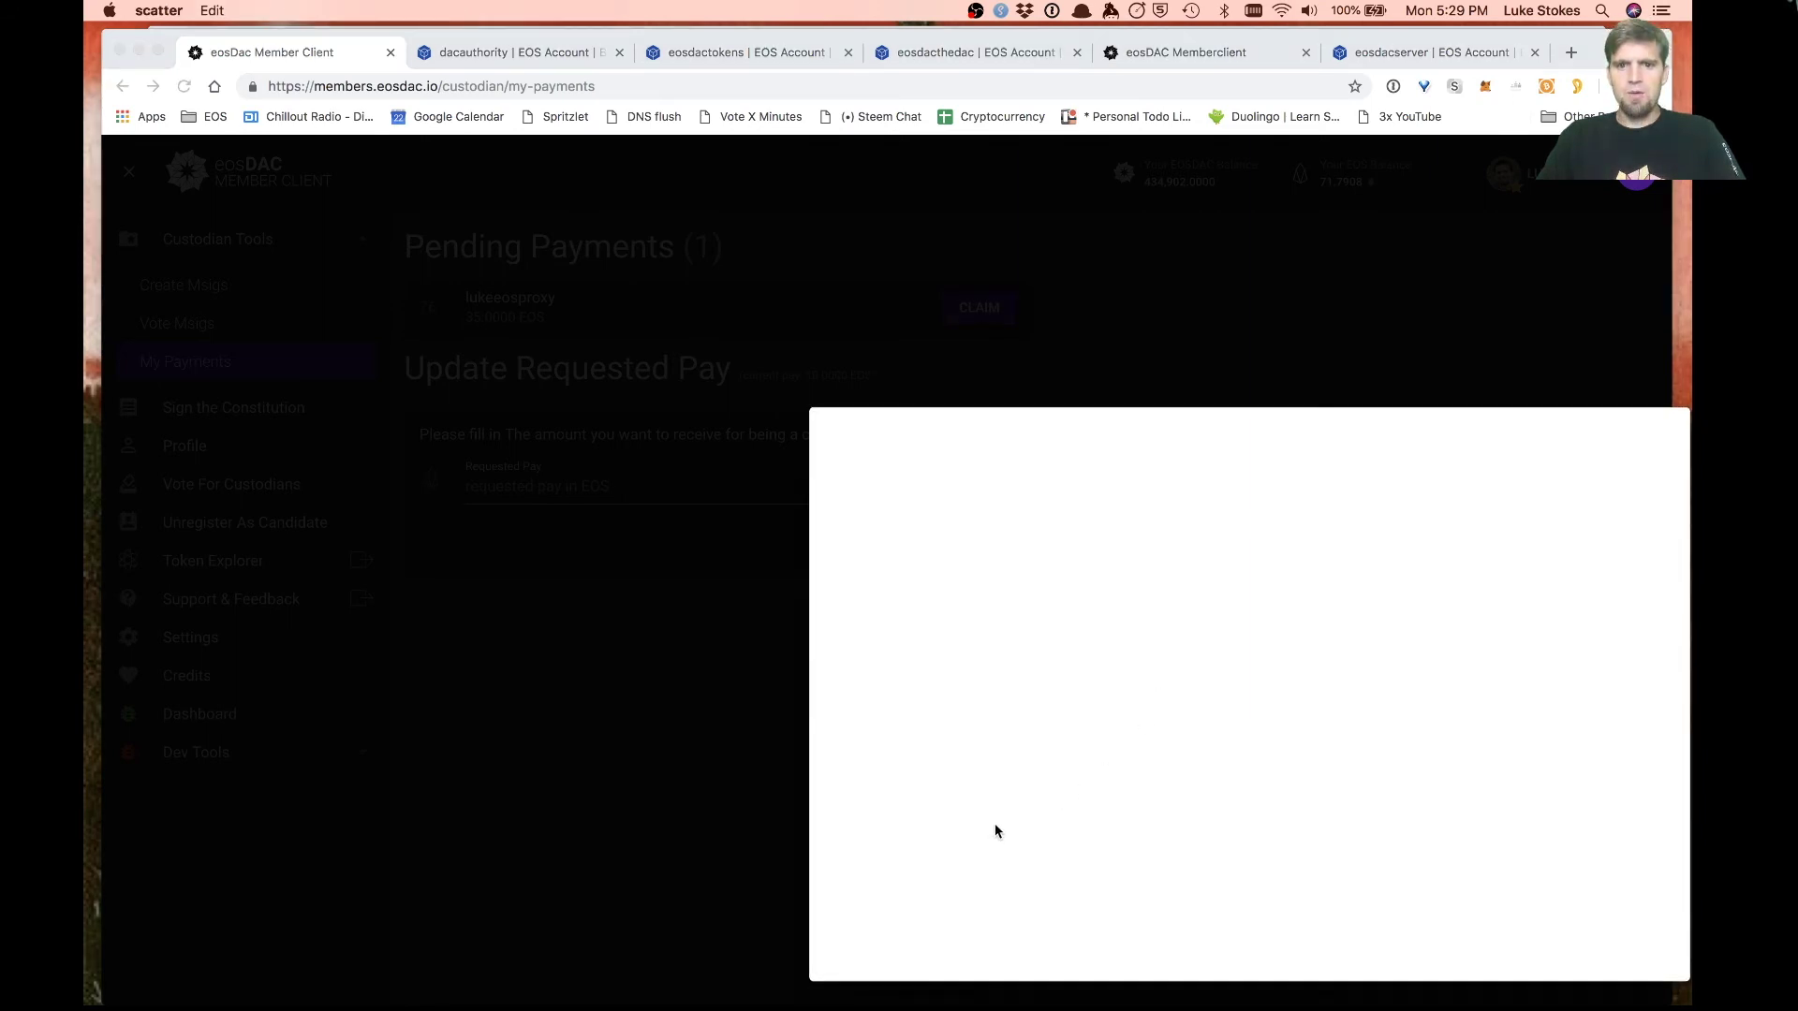
pyautogui.click(993, 784)
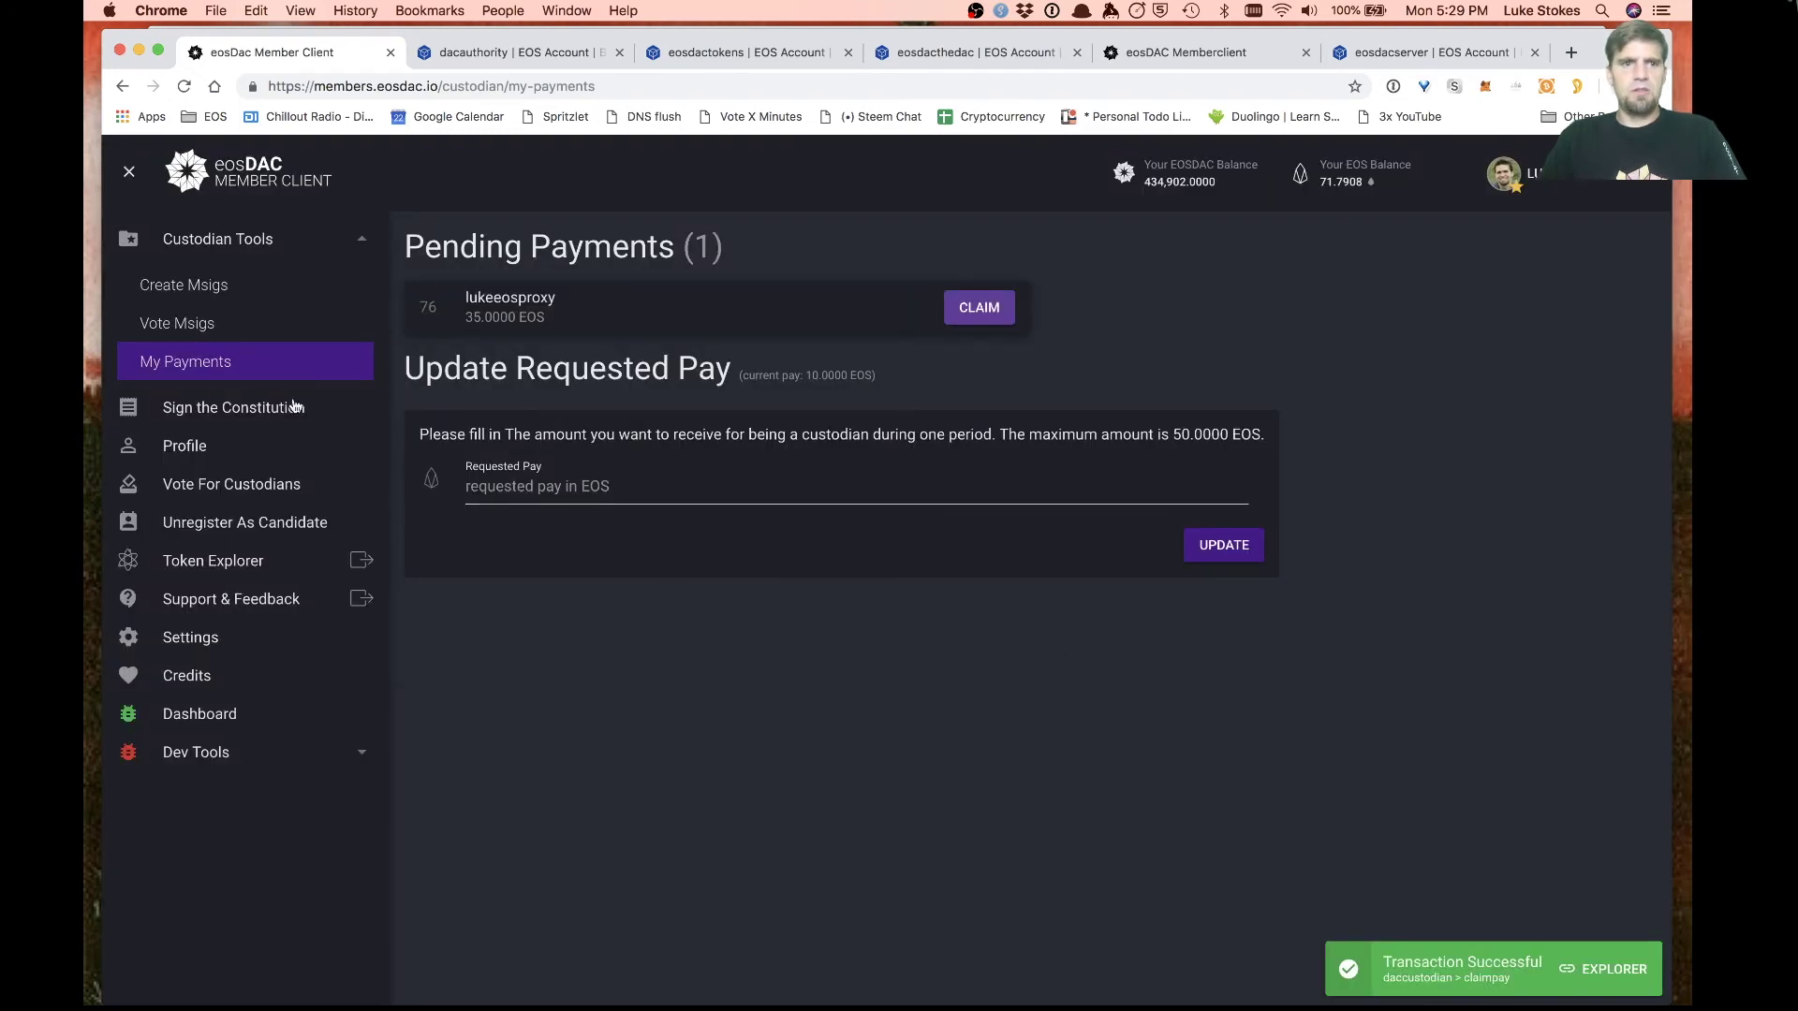
# Step: Reload My Payments via Vote Msigs to confirm no payments remain pending
pyautogui.click(180, 323)
pyautogui.click(184, 364)
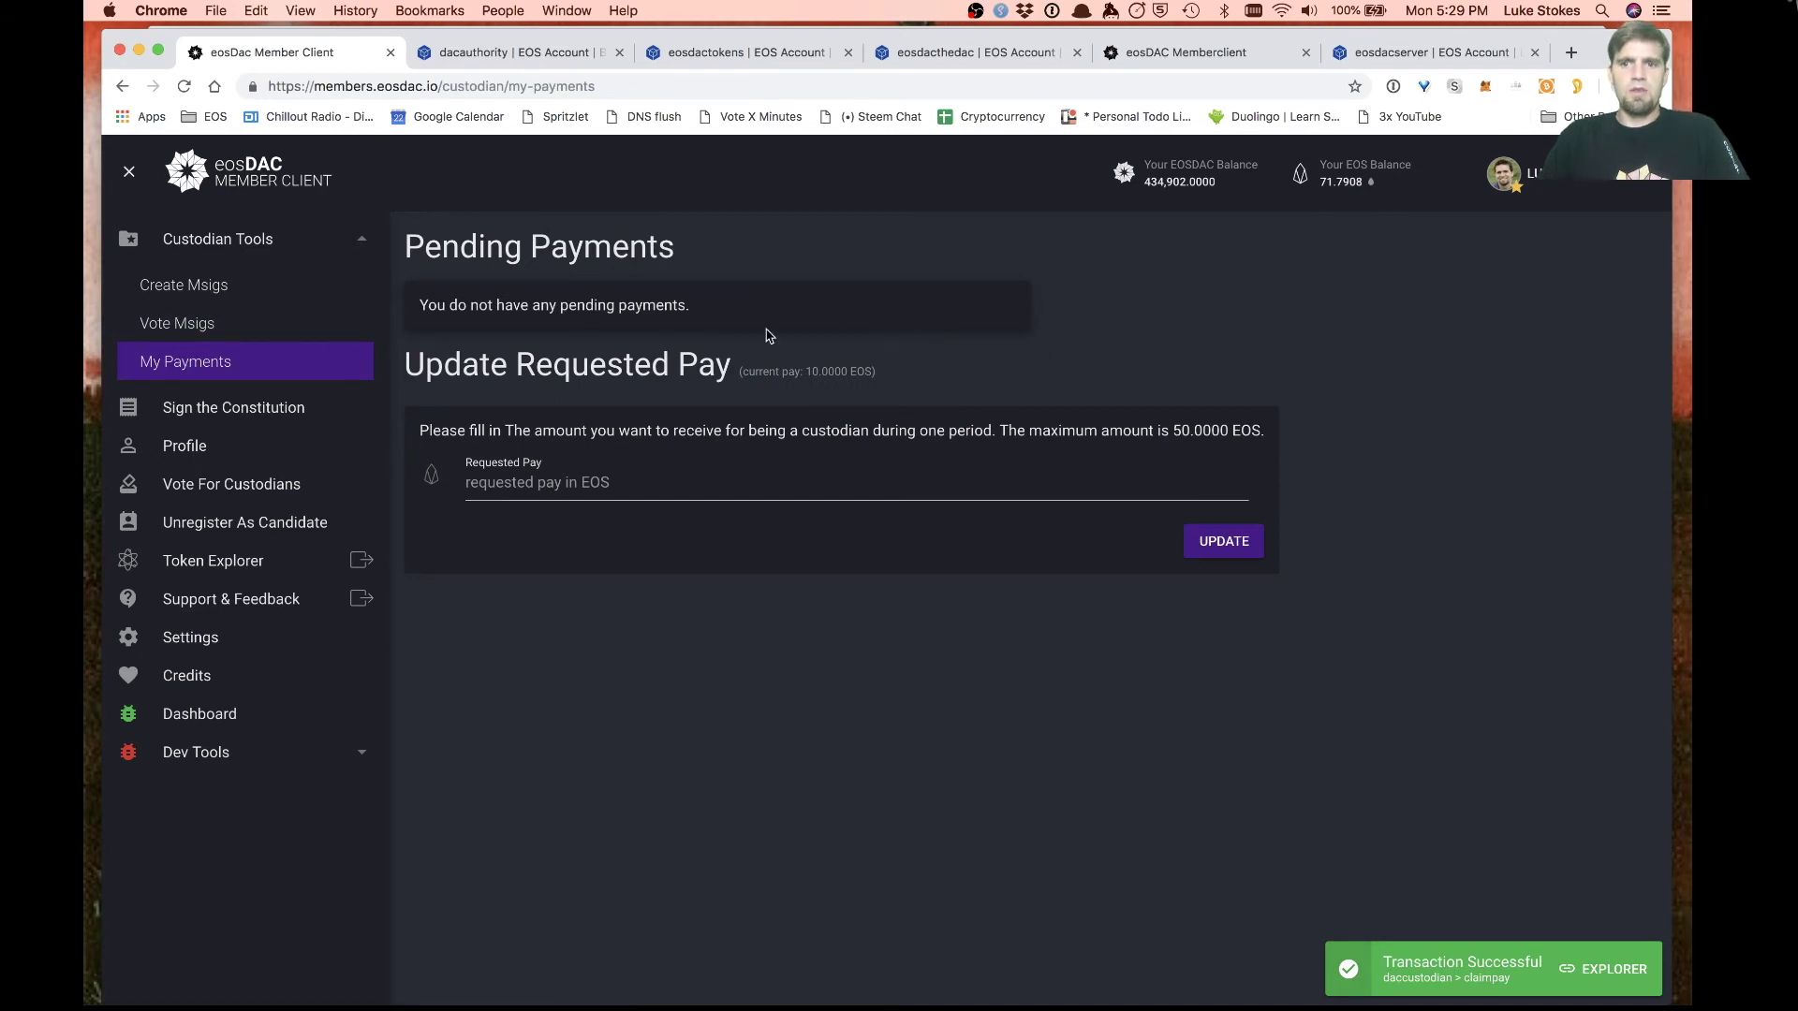
pyautogui.click(1152, 72)
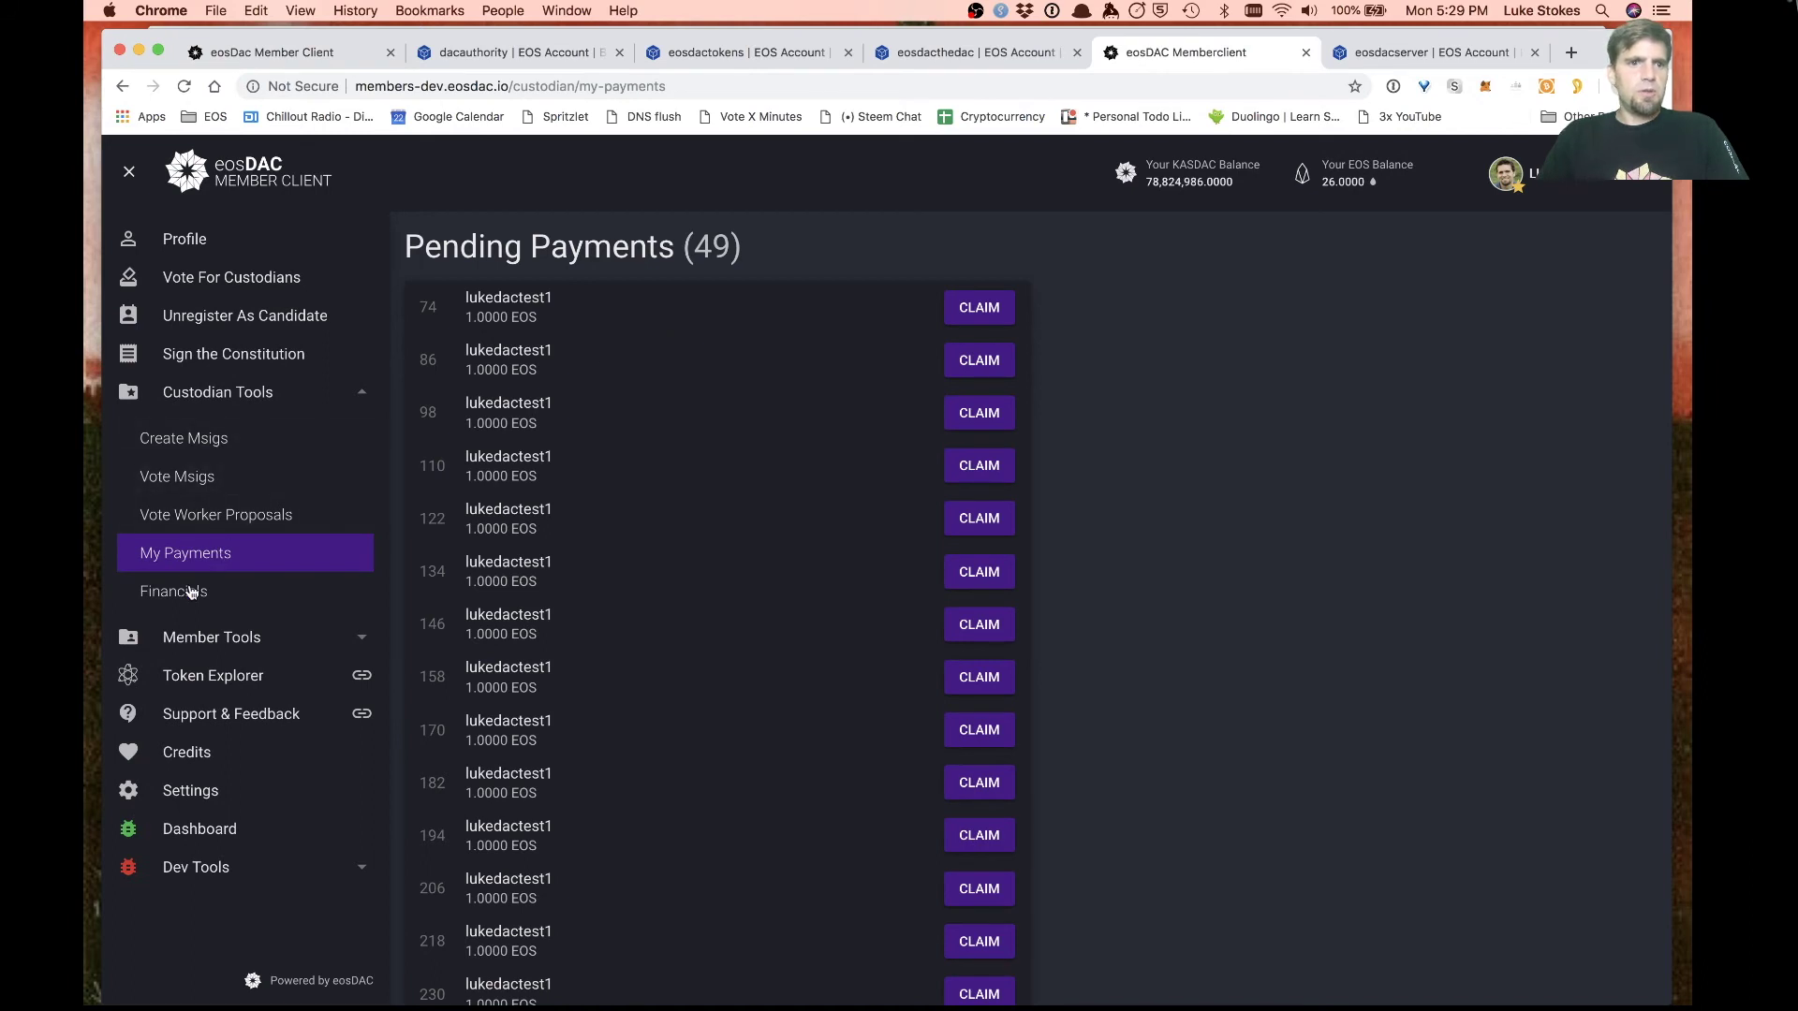
# Step: Show the dev site's Financials page with its 52624.1155, 201001.0000 and 60.9972 EOS charts
pyautogui.click(173, 597)
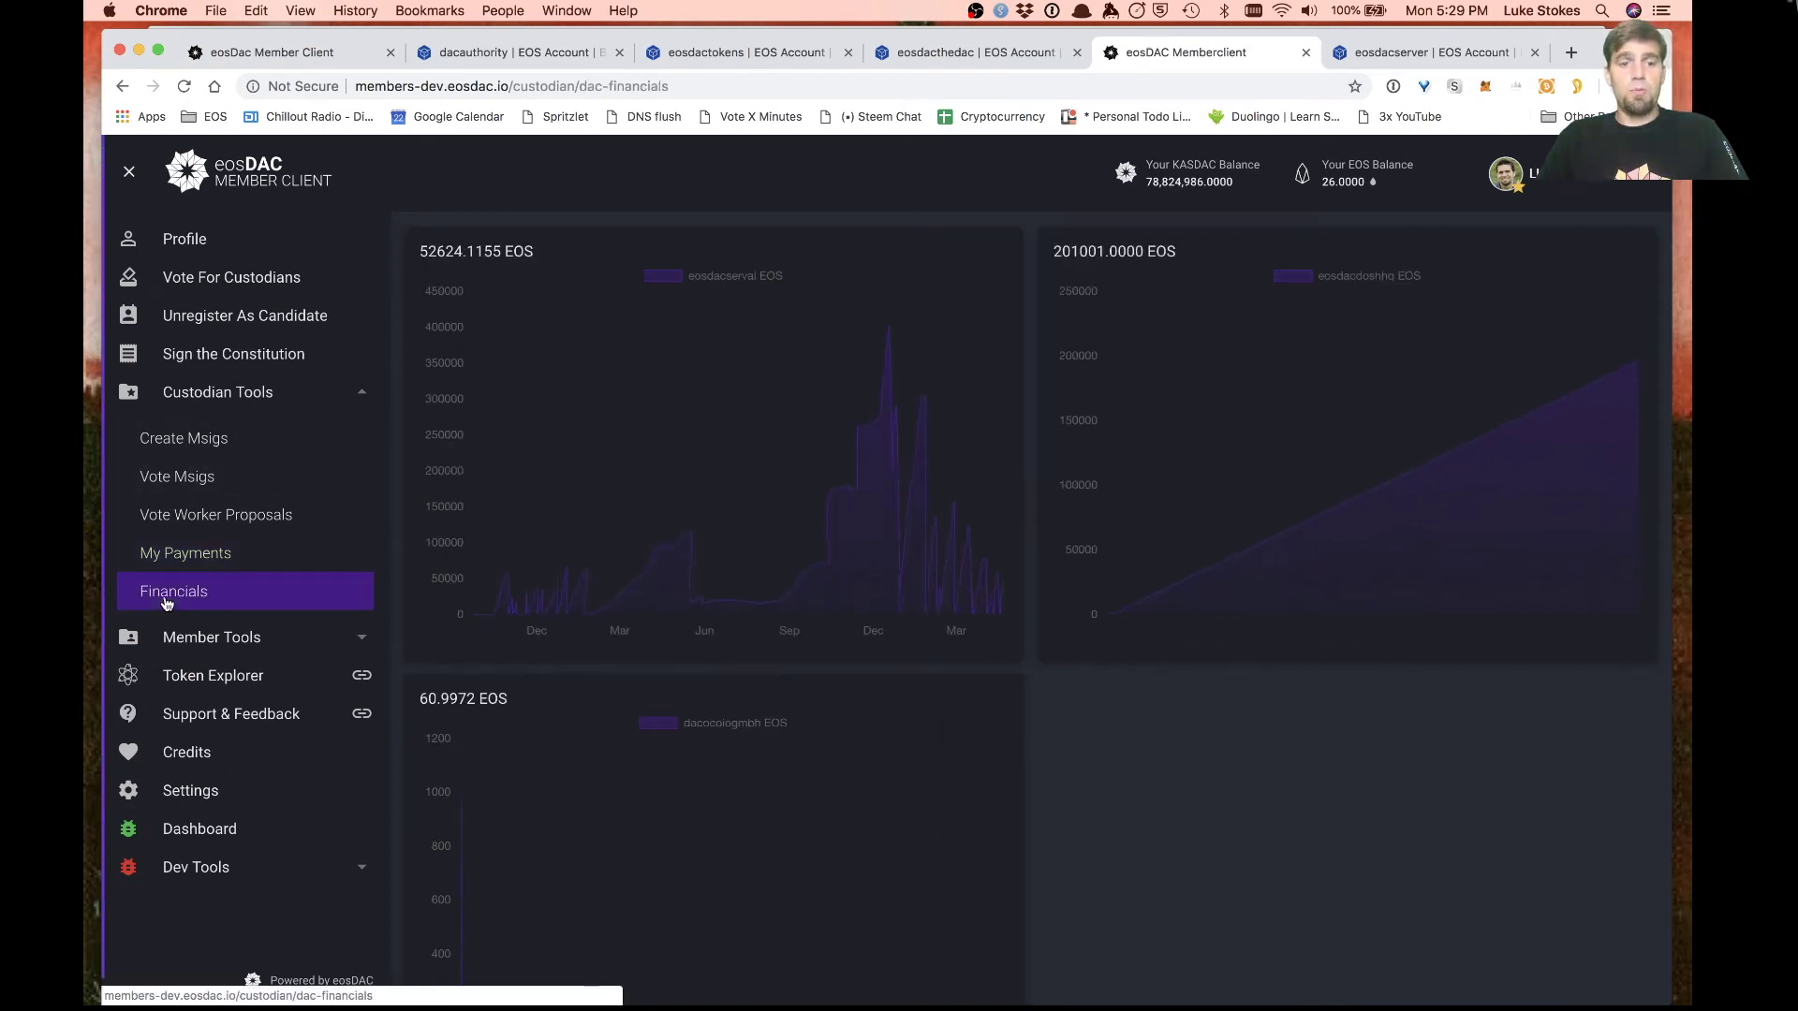